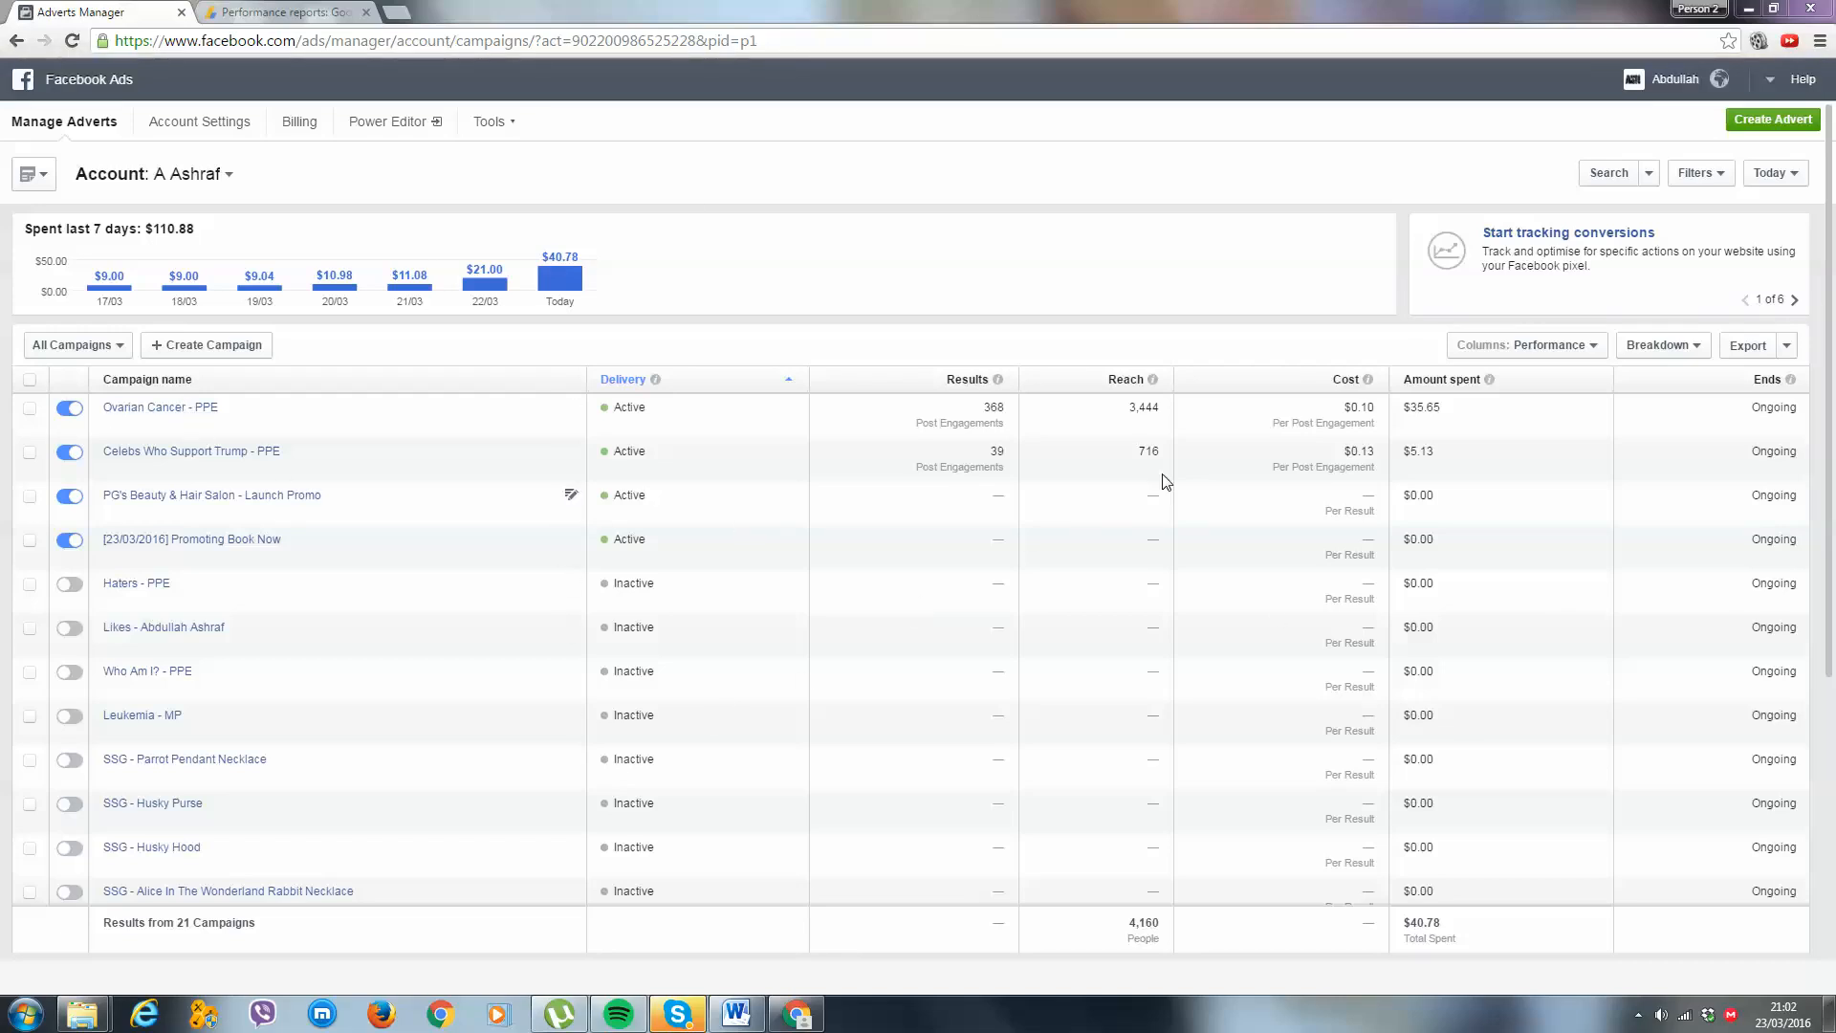
Check today's amount spent on the Ovarian Cancer - PPE campaign and open its advert sets.
{"action": "mouse_move", "coordinate": [1498, 412]}
{"action": "left_mouse_down"}
{"action": "mouse_move", "coordinate": [1379, 421]}
{"action": "mouse_move", "coordinate": [1463, 418]}
{"action": "left_mouse_up"}
{"action": "left_click", "coordinate": [1464, 418]}
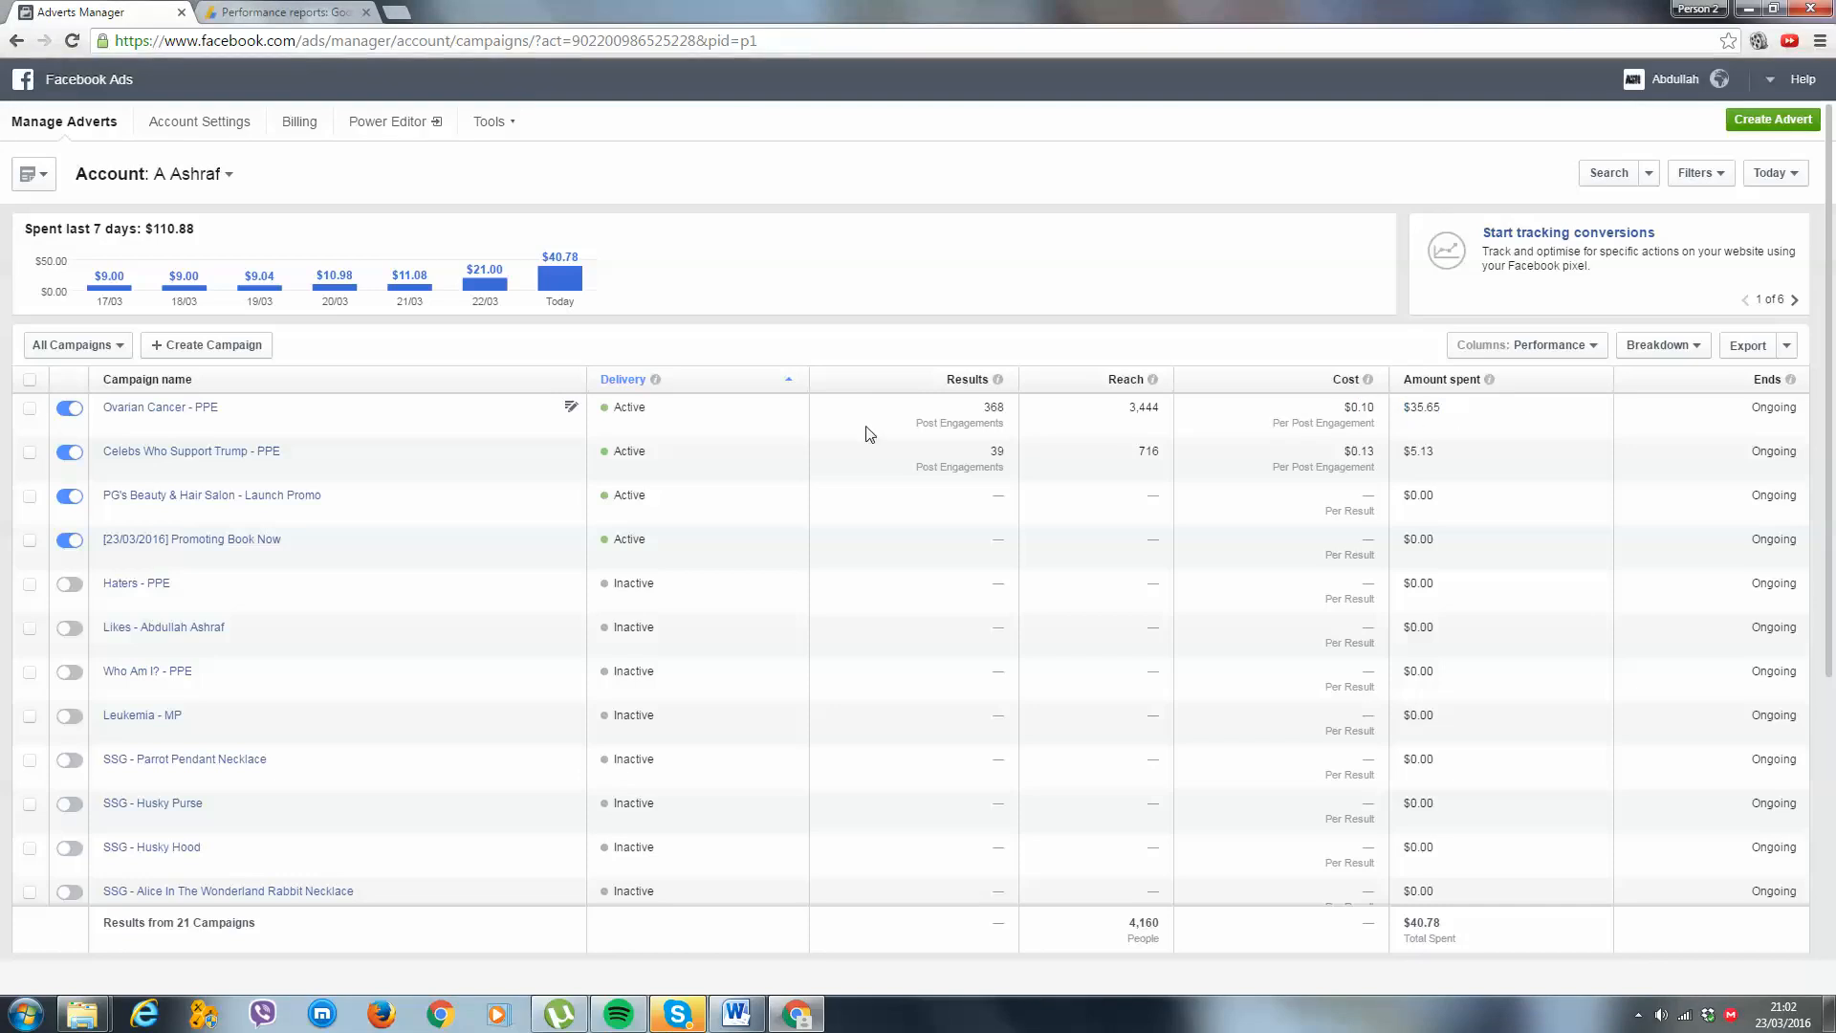
{"action": "left_click", "coordinate": [192, 419]}
Switch to the AdSense performance report and change its currency to USD - US Dollar.
{"action": "key", "text": "ctrl+Tab"}
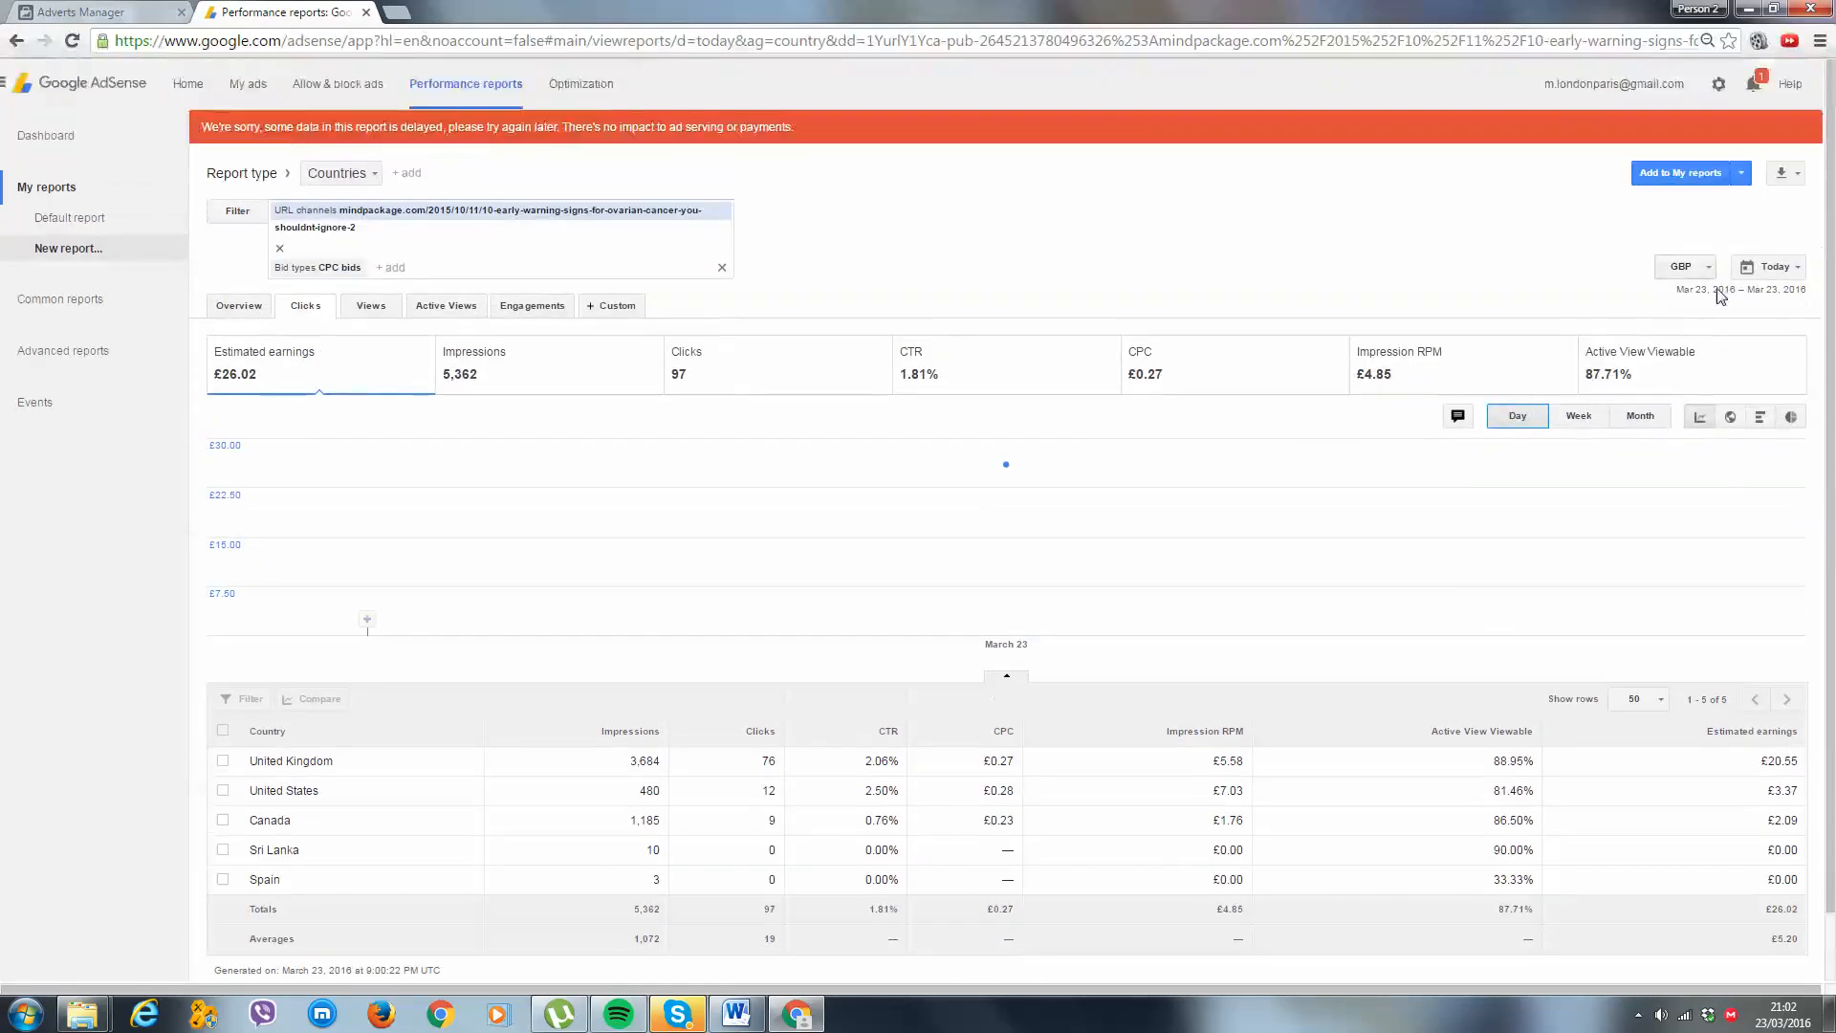
{"action": "left_click", "coordinate": [1708, 274]}
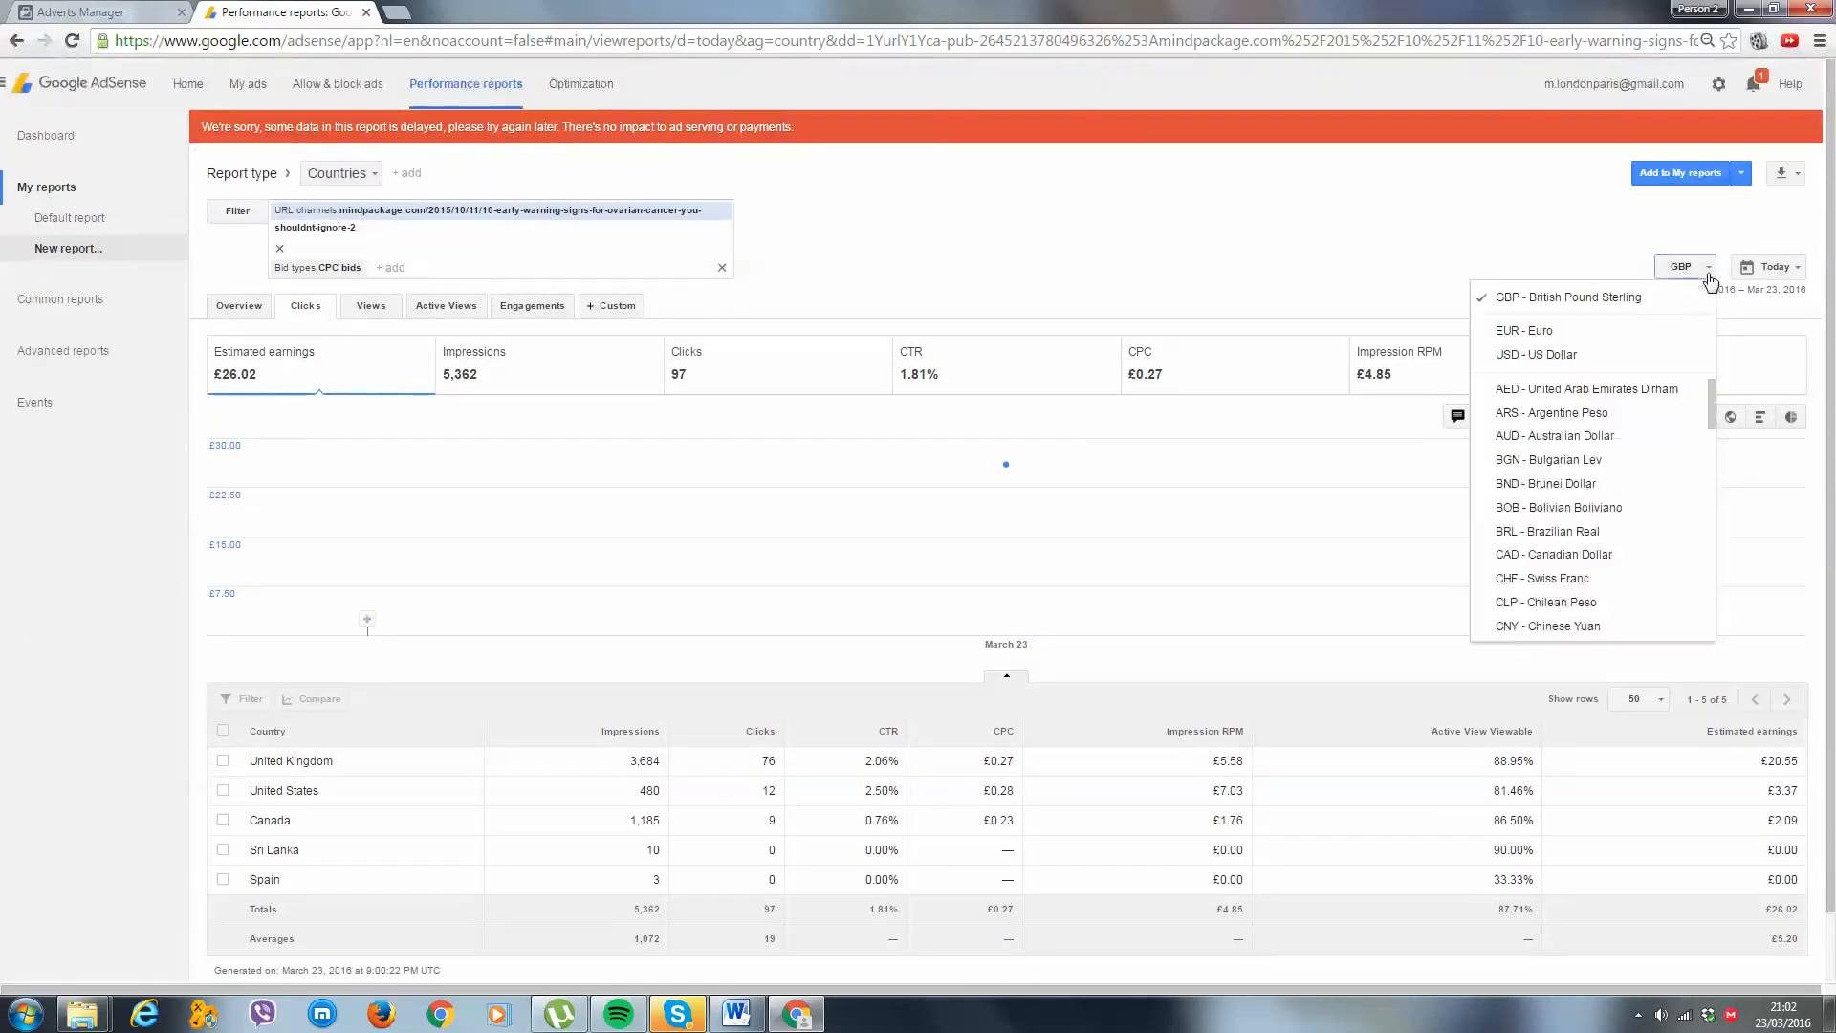
{"action": "left_click", "coordinate": [1549, 354]}
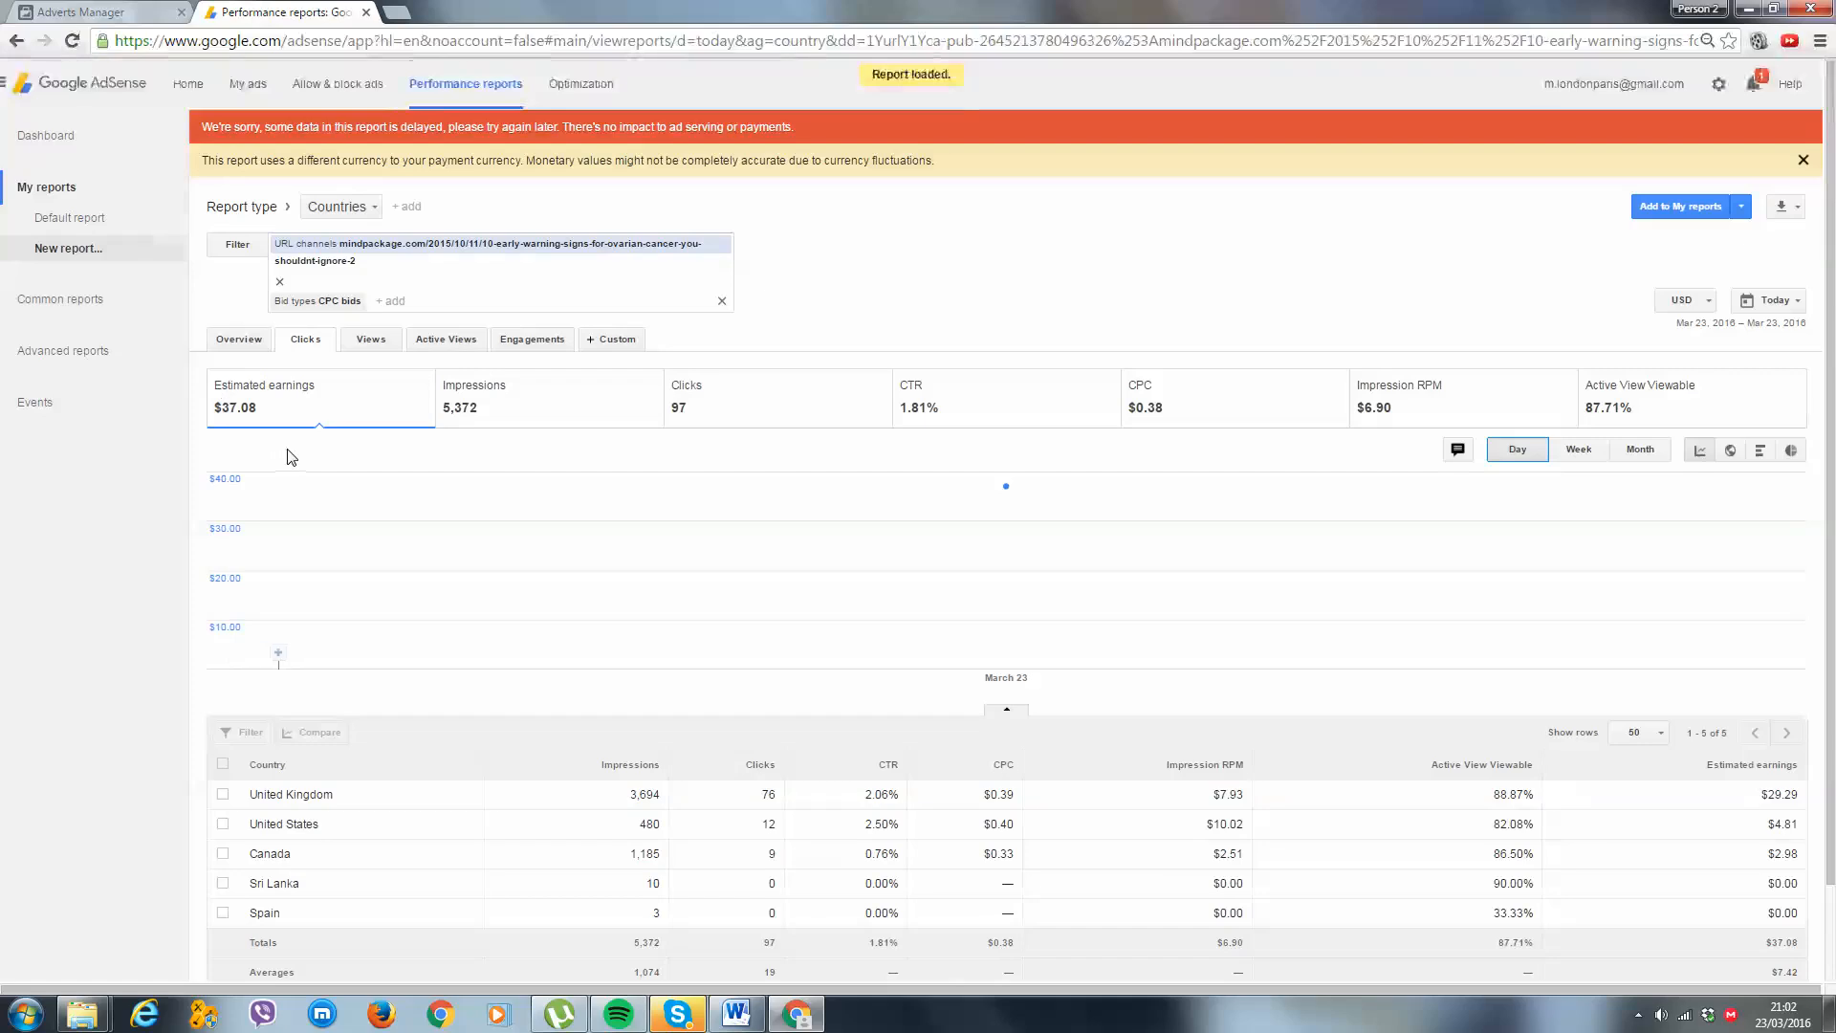
{"action": "scroll", "coordinate": [292, 458], "scroll_direction": "down", "scroll_amount": 1}
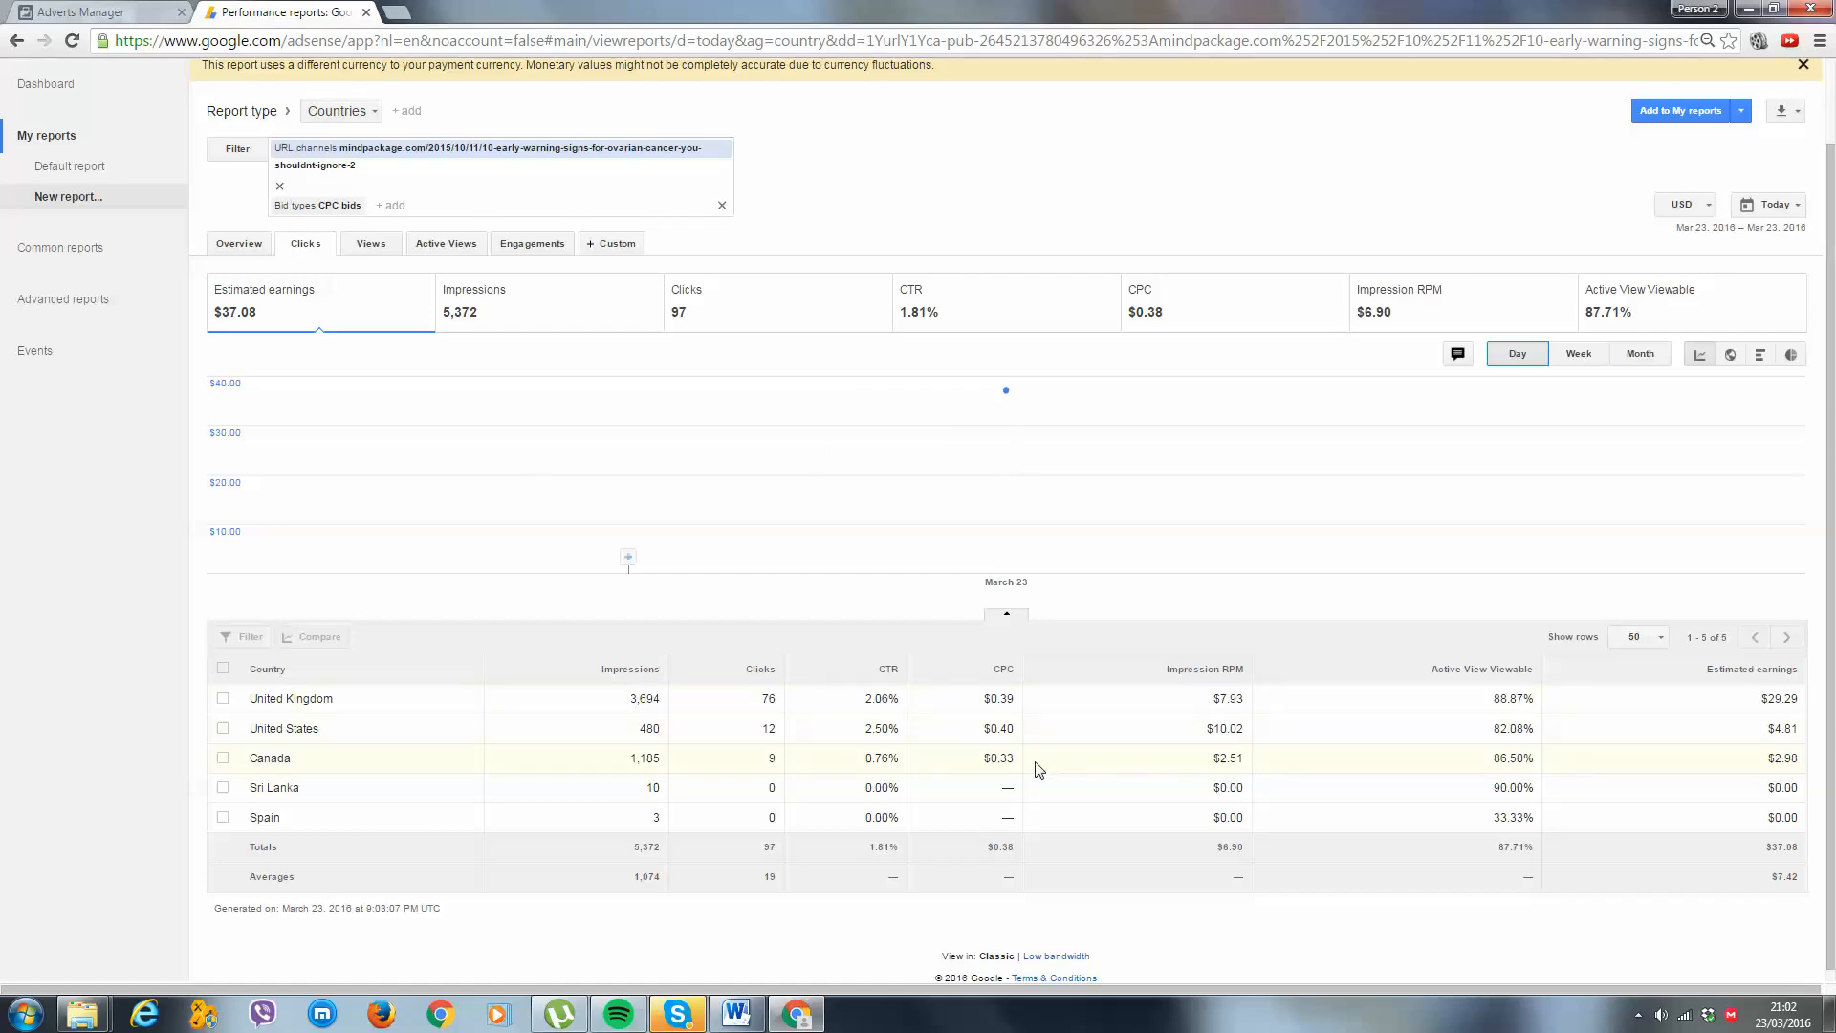
Compare the campaign's advert sets in Adverts Manager with Canada's estimated earnings and CTR in the AdSense report.
{"action": "left_click", "coordinate": [80, 12]}
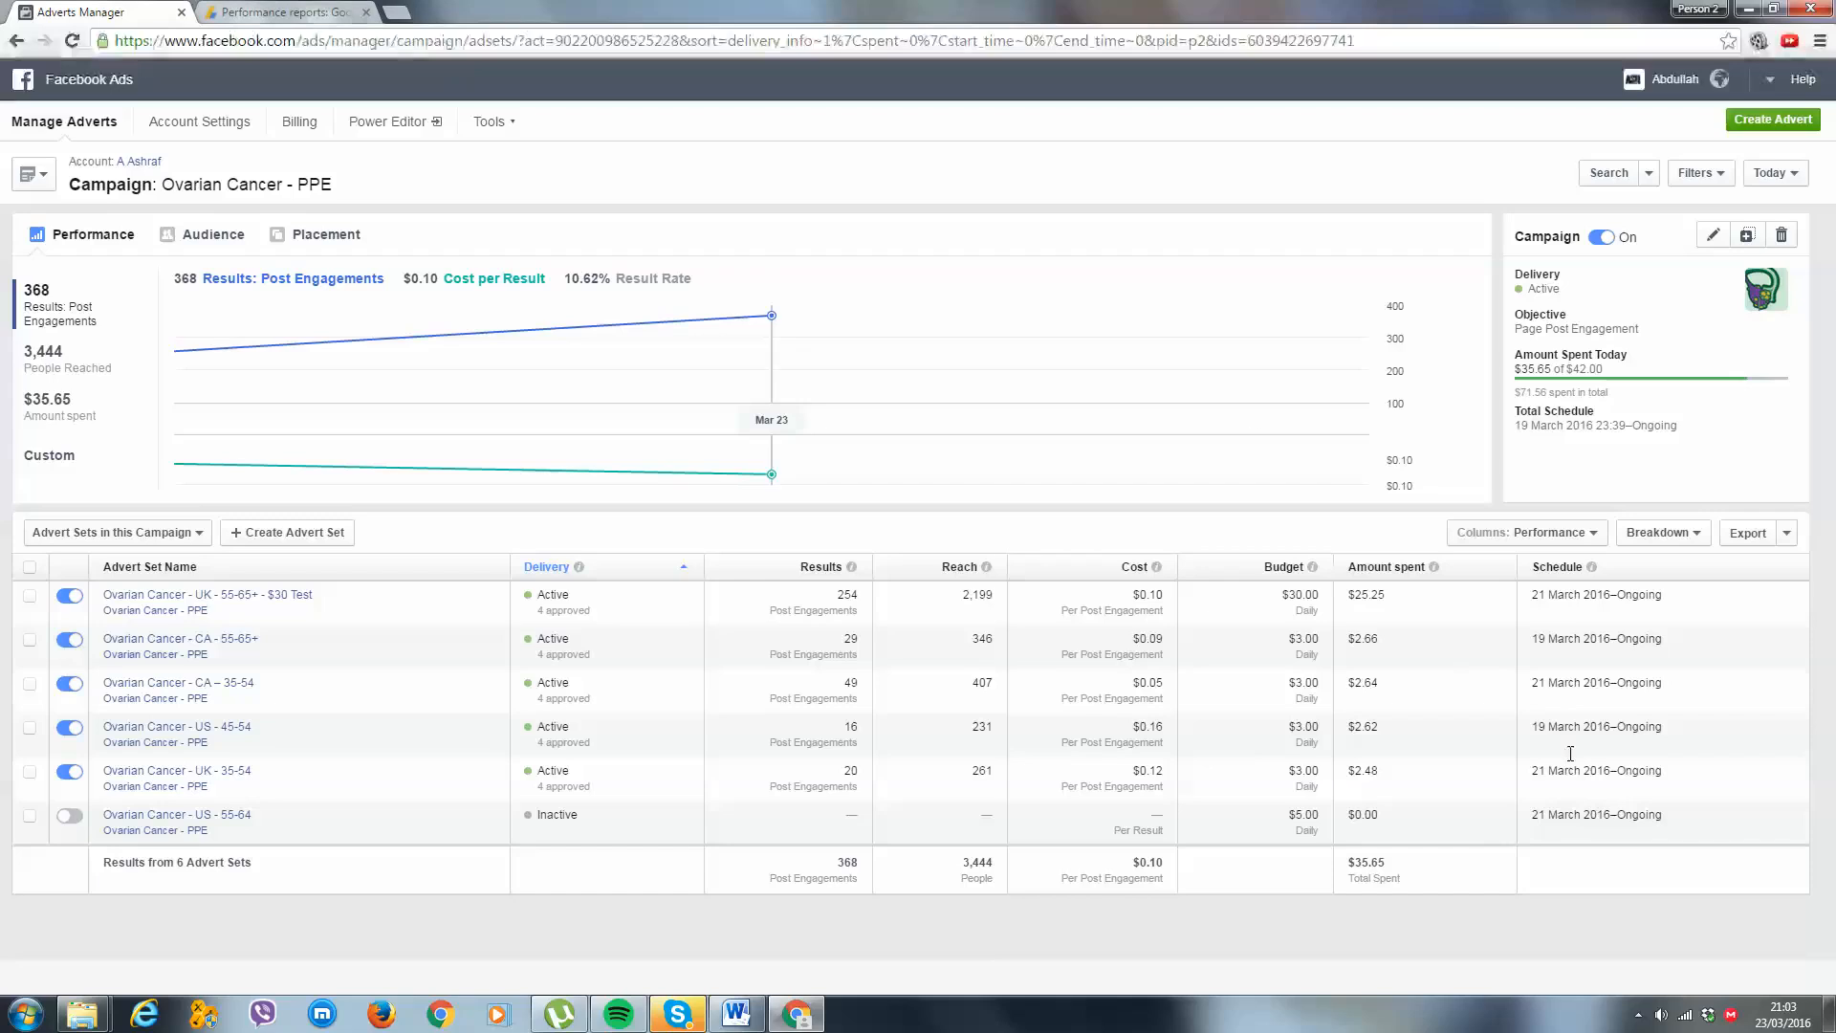
{"action": "left_click", "coordinate": [292, 11]}
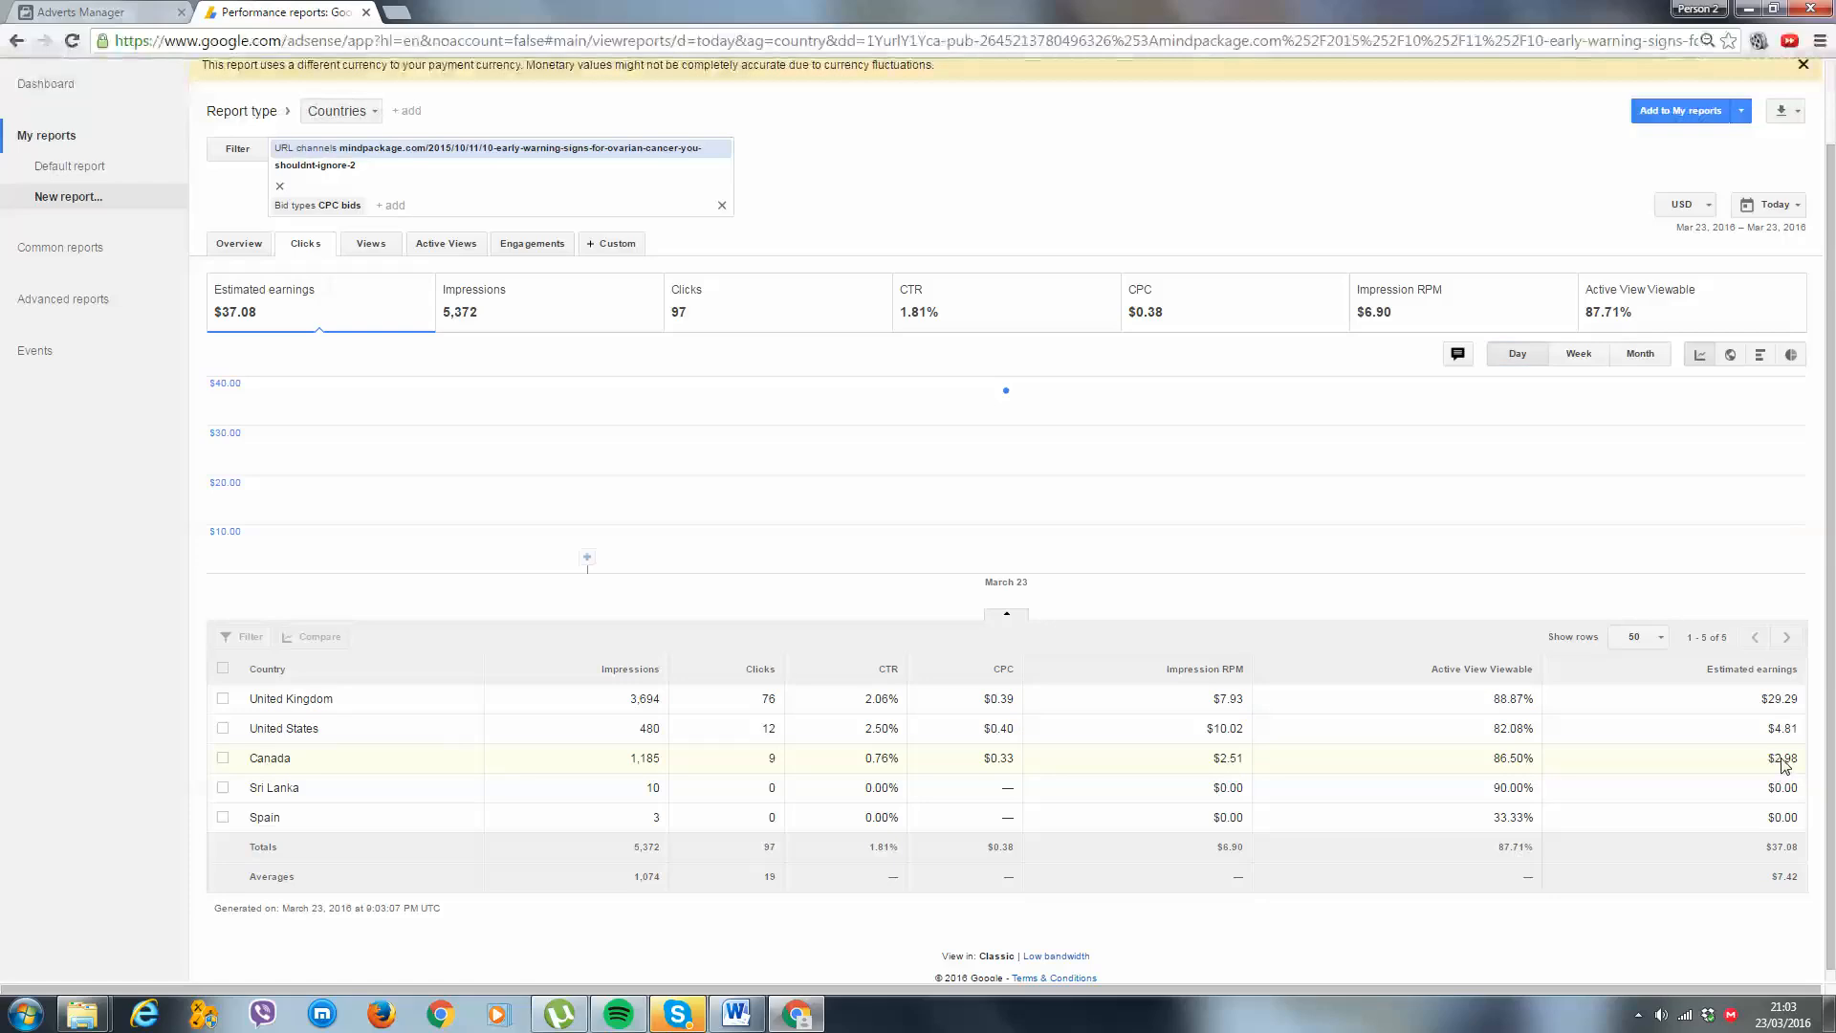
{"action": "left_click_drag", "start_coordinate": [1771, 759], "coordinate": [1807, 763]}
{"action": "left_click", "coordinate": [899, 760]}
{"action": "left_click_drag", "start_coordinate": [899, 762], "coordinate": [867, 763]}
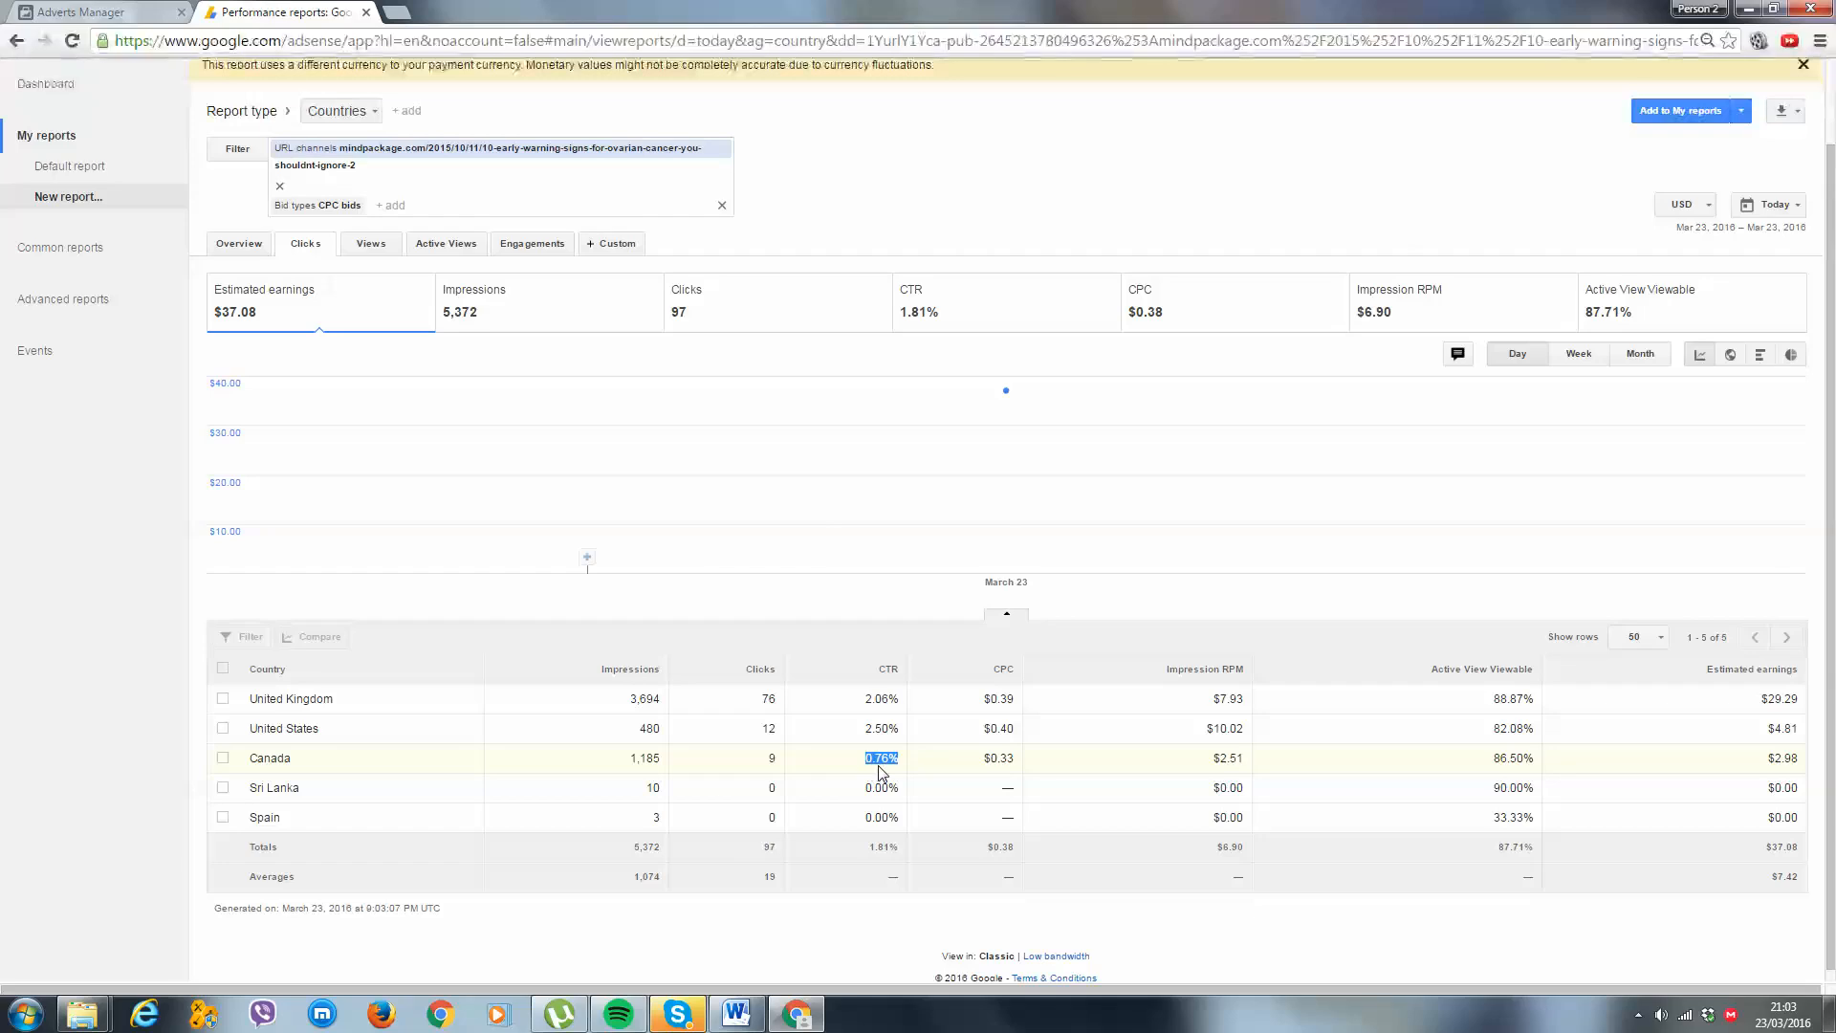
Check yesterday's country figures in the AdSense report, and return the date range to today.
{"action": "left_click", "coordinate": [1775, 205]}
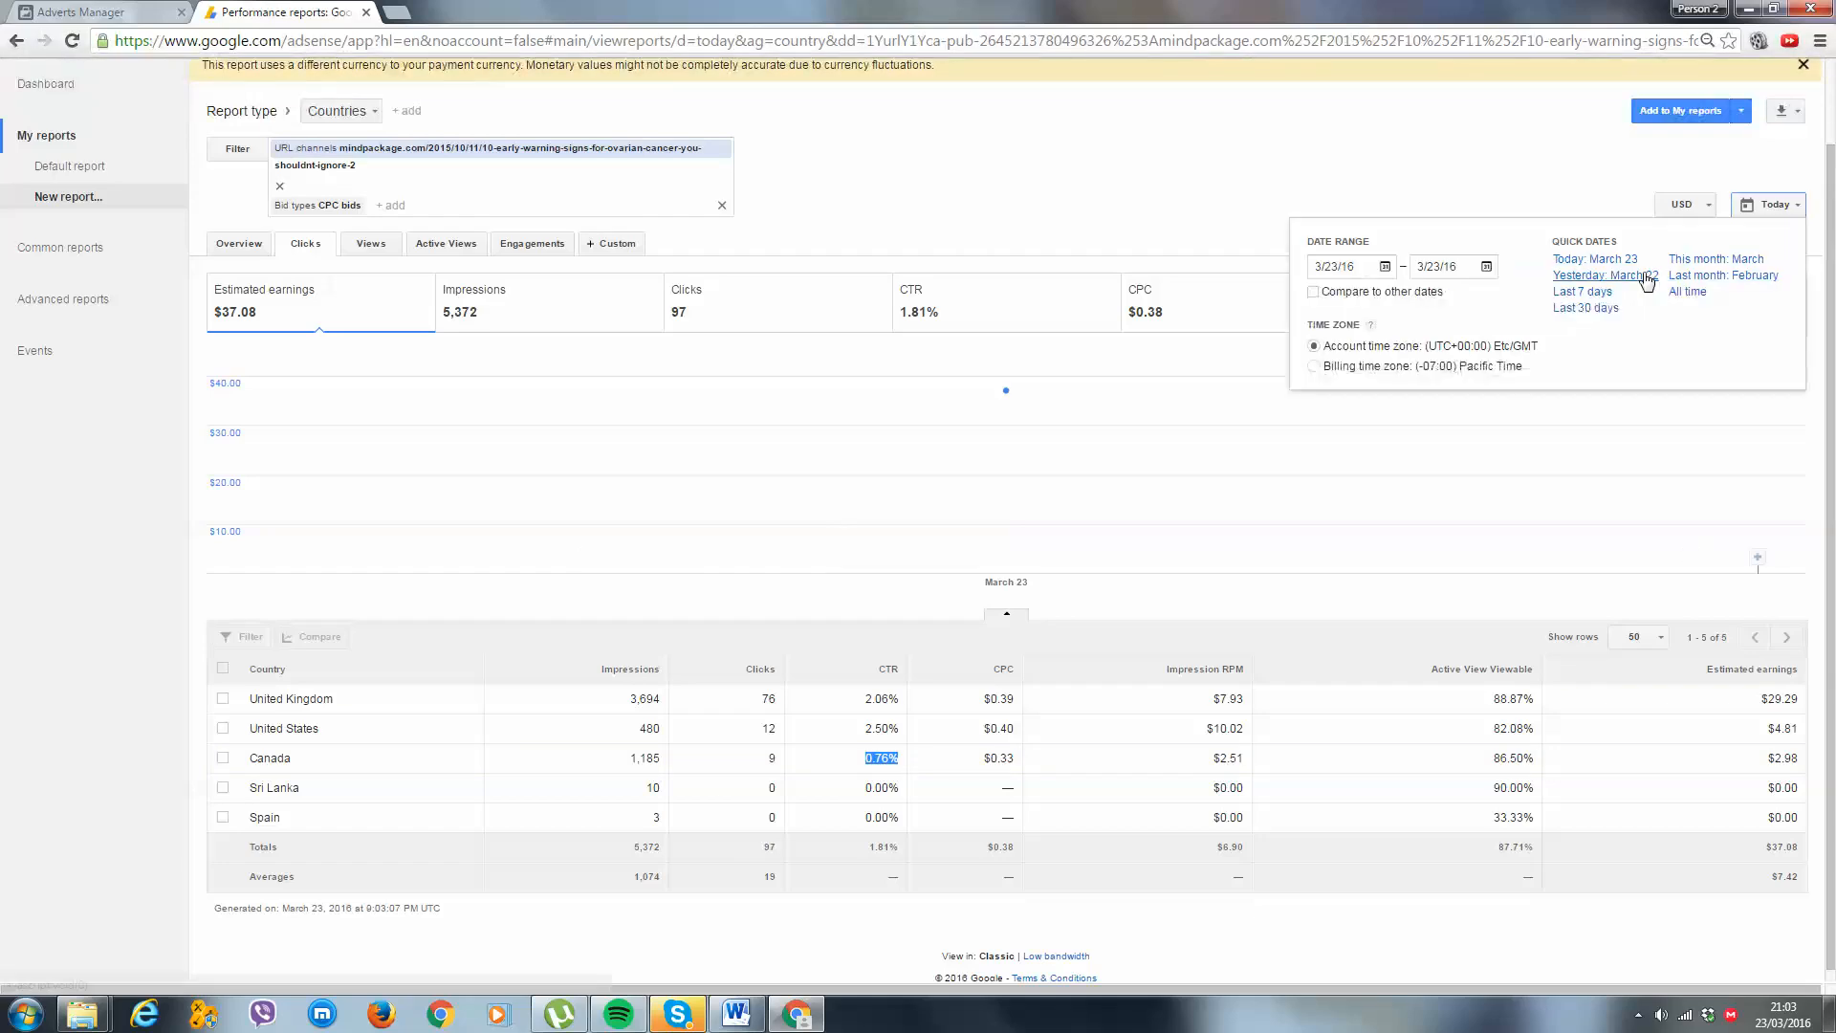
{"action": "left_click", "coordinate": [1458, 277]}
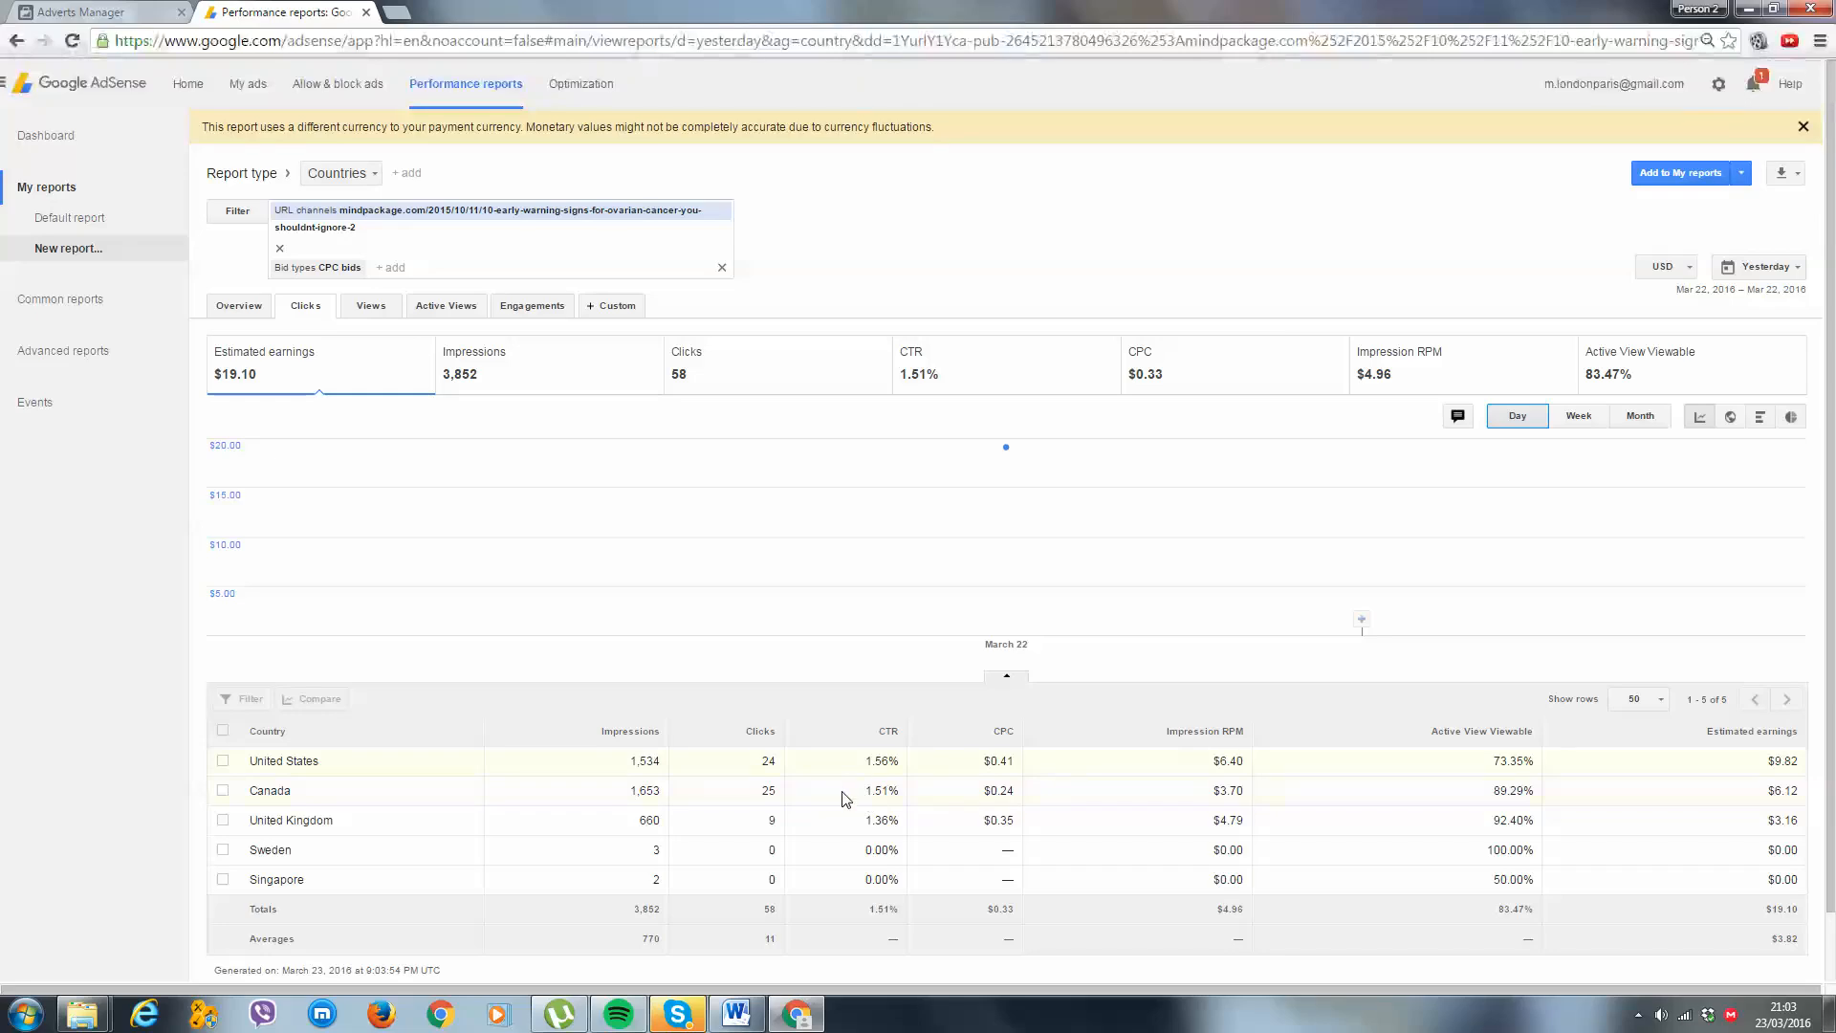
{"action": "left_click", "coordinate": [1767, 269]}
{"action": "left_click", "coordinate": [1606, 328]}
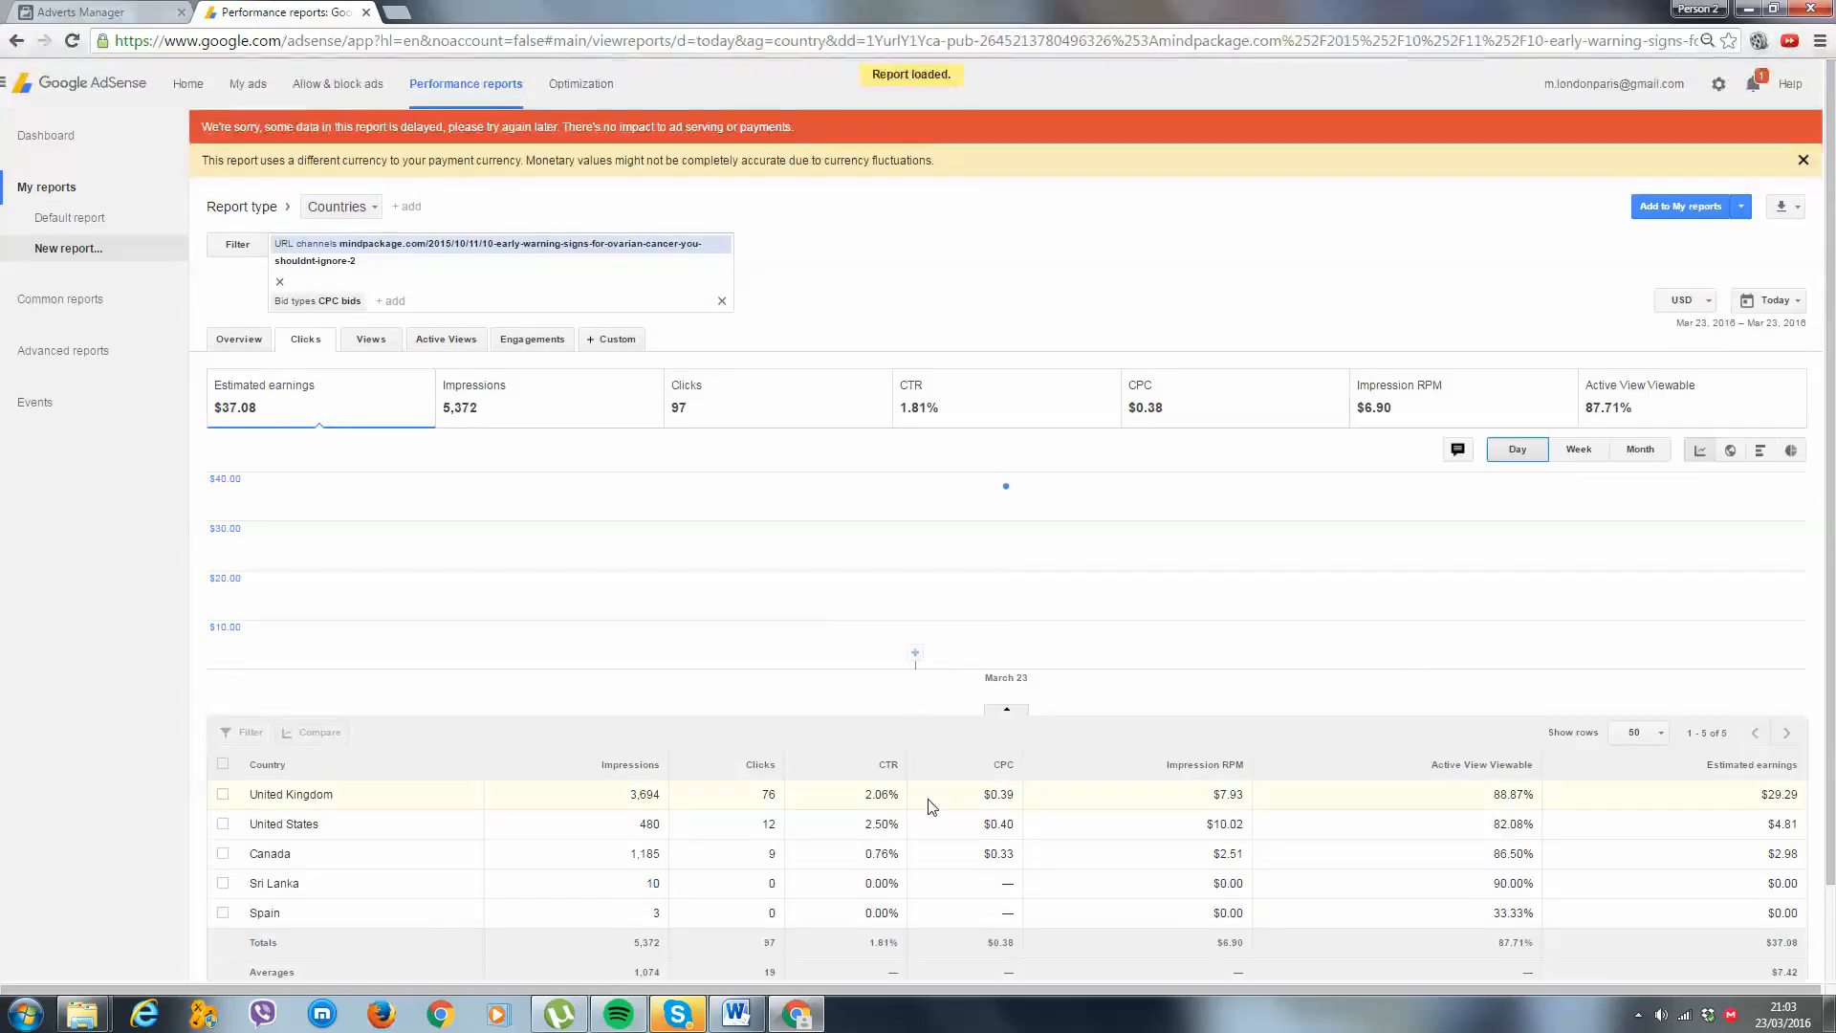
{"action": "scroll", "coordinate": [933, 804], "scroll_direction": "down", "scroll_amount": 1}
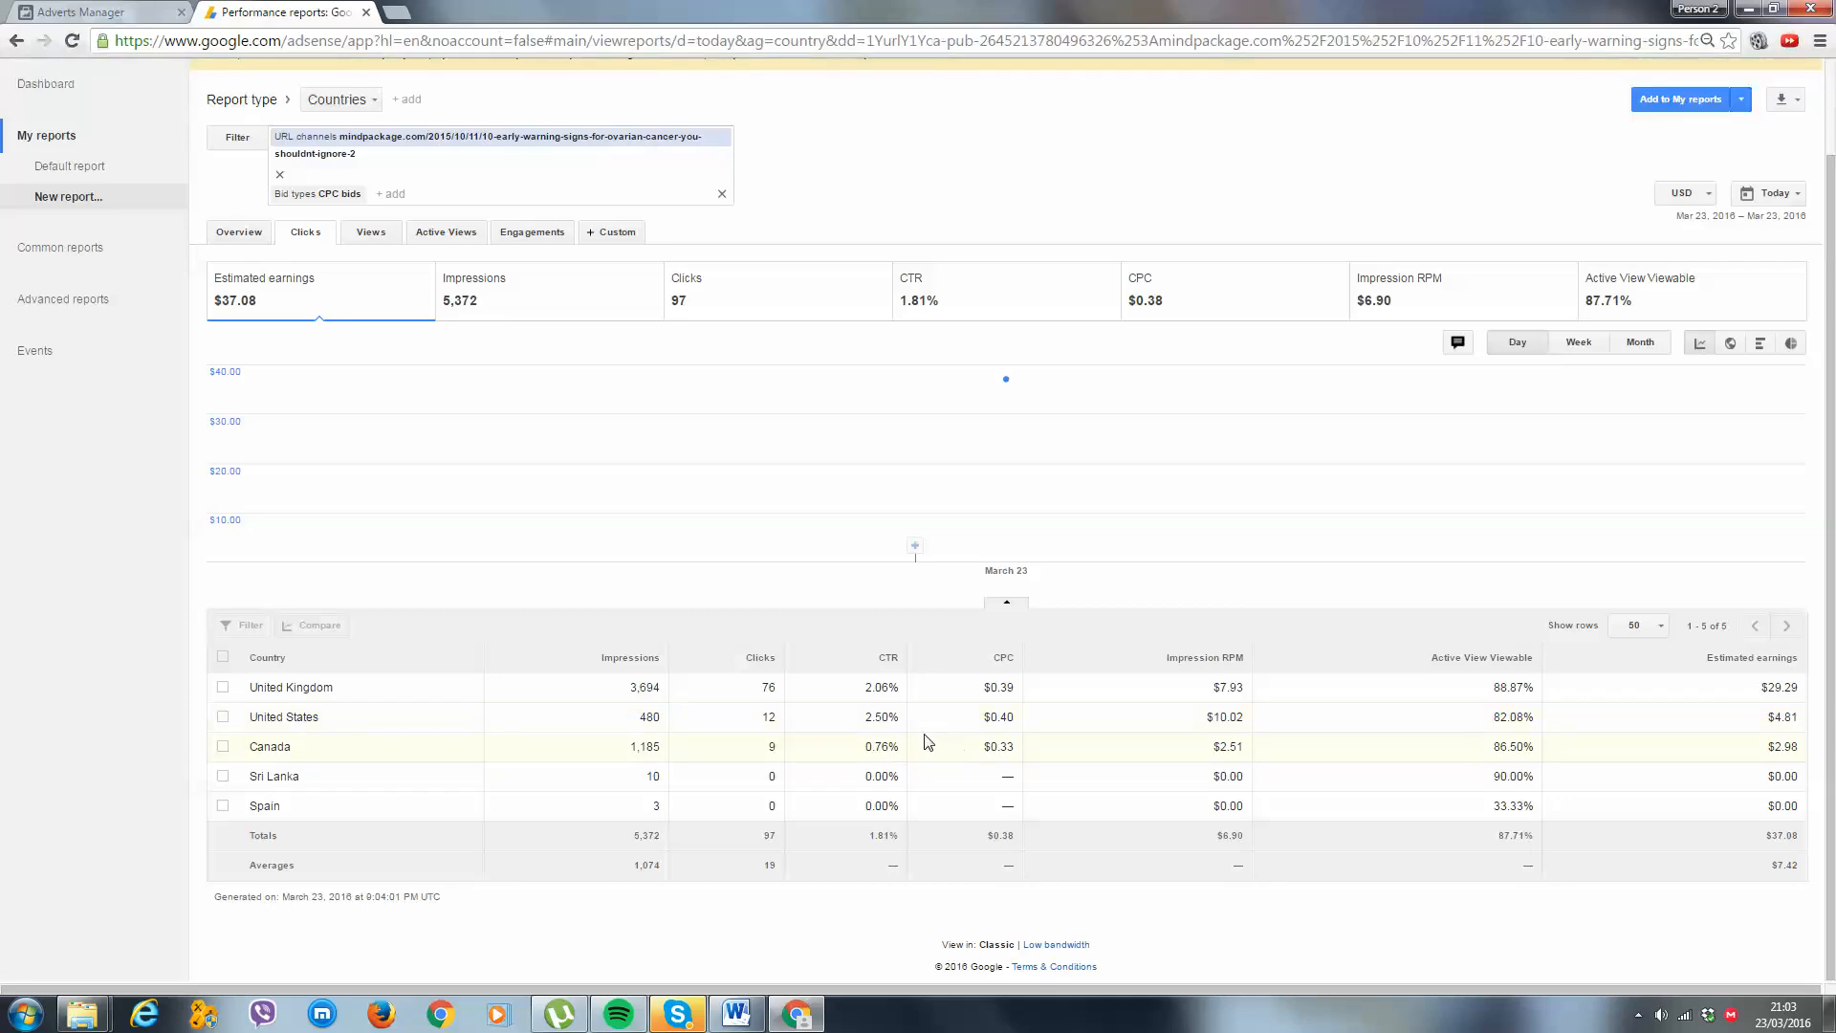
Compare the cost per post engagement of the two Canadian advert sets in Facebook Adverts Manager.
{"action": "key", "text": "ctrl+shift+Tab"}
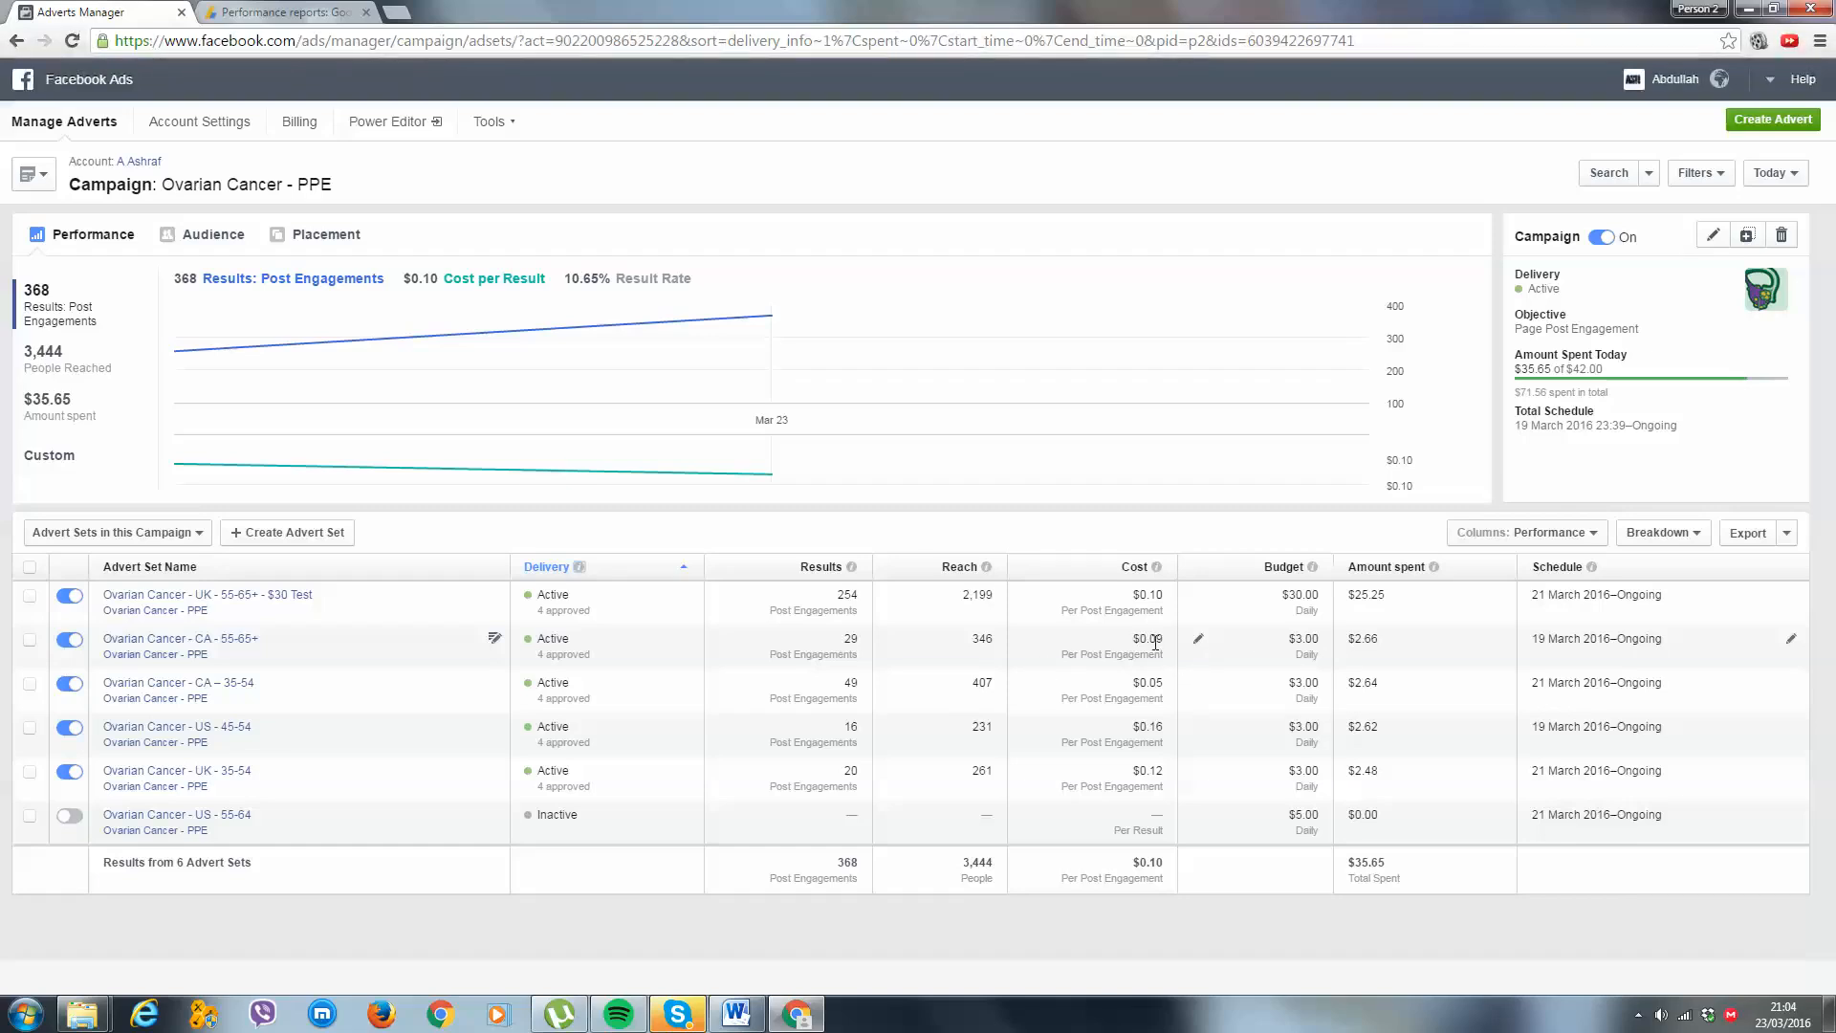
{"action": "left_click_drag", "start_coordinate": [1165, 638], "coordinate": [1148, 639]}
{"action": "left_click", "coordinate": [1167, 687]}
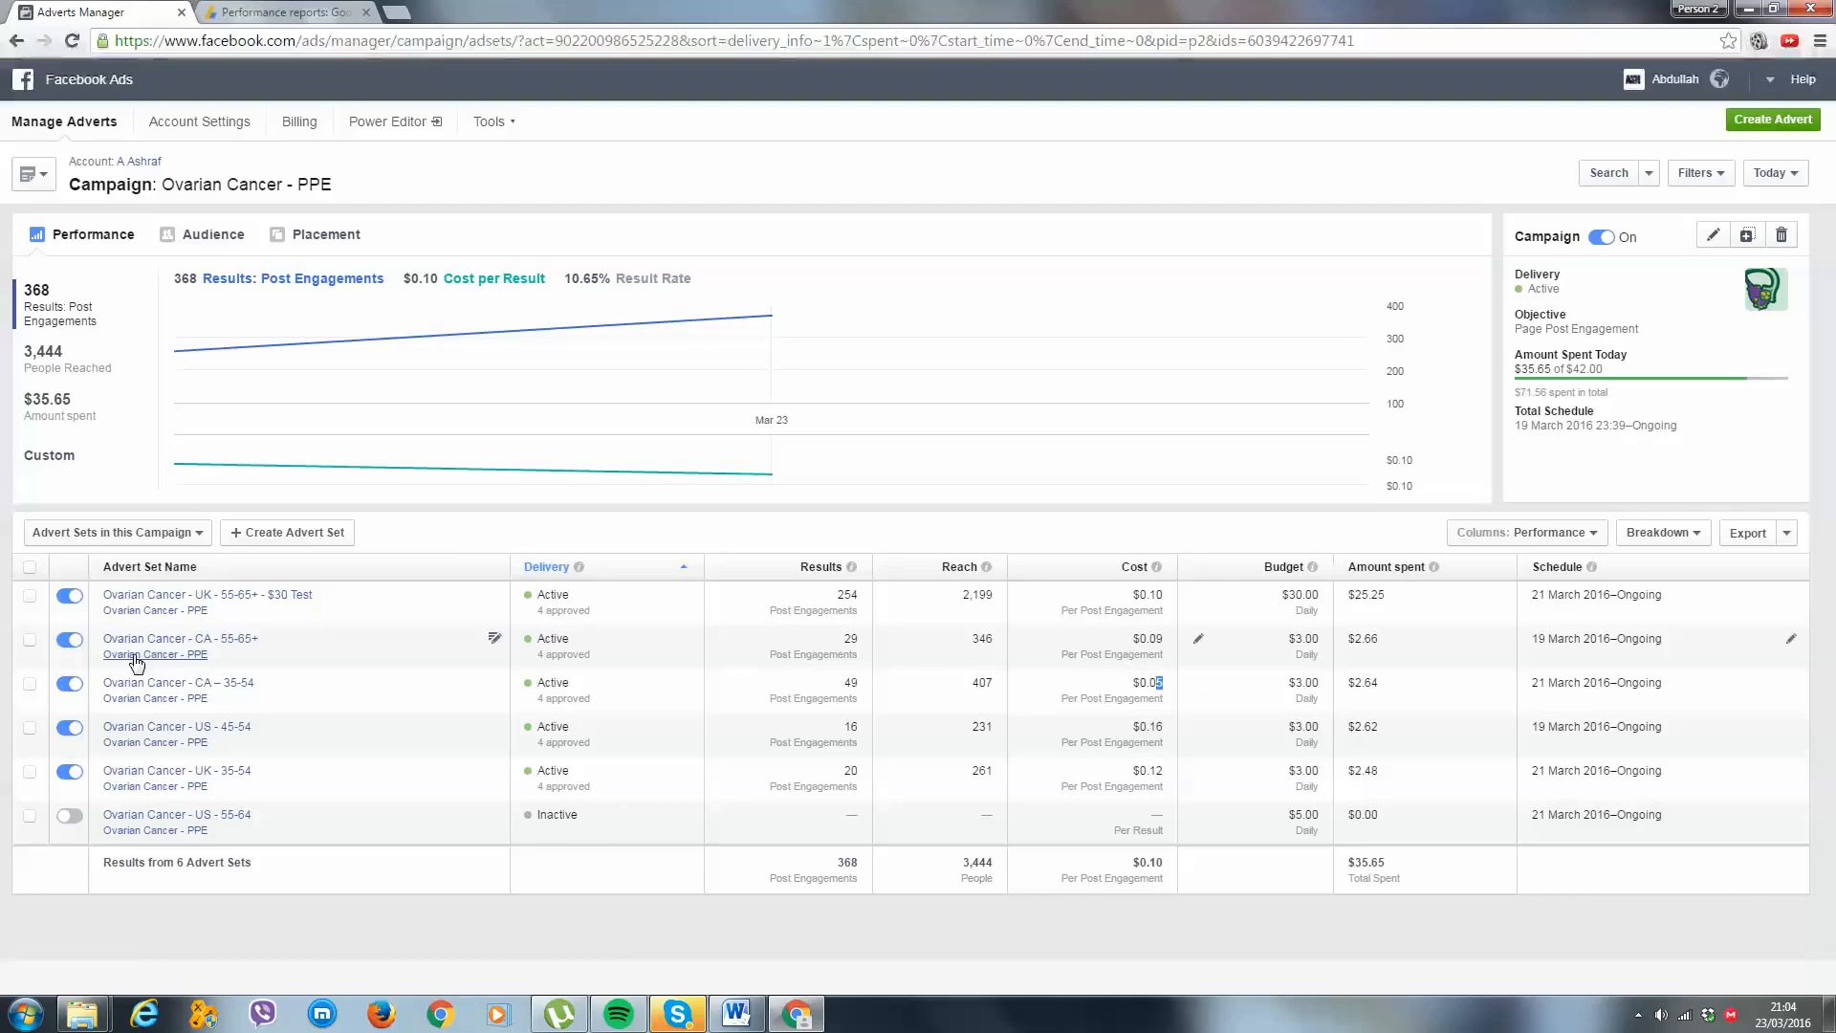
{"action": "left_click", "coordinate": [63, 640]}
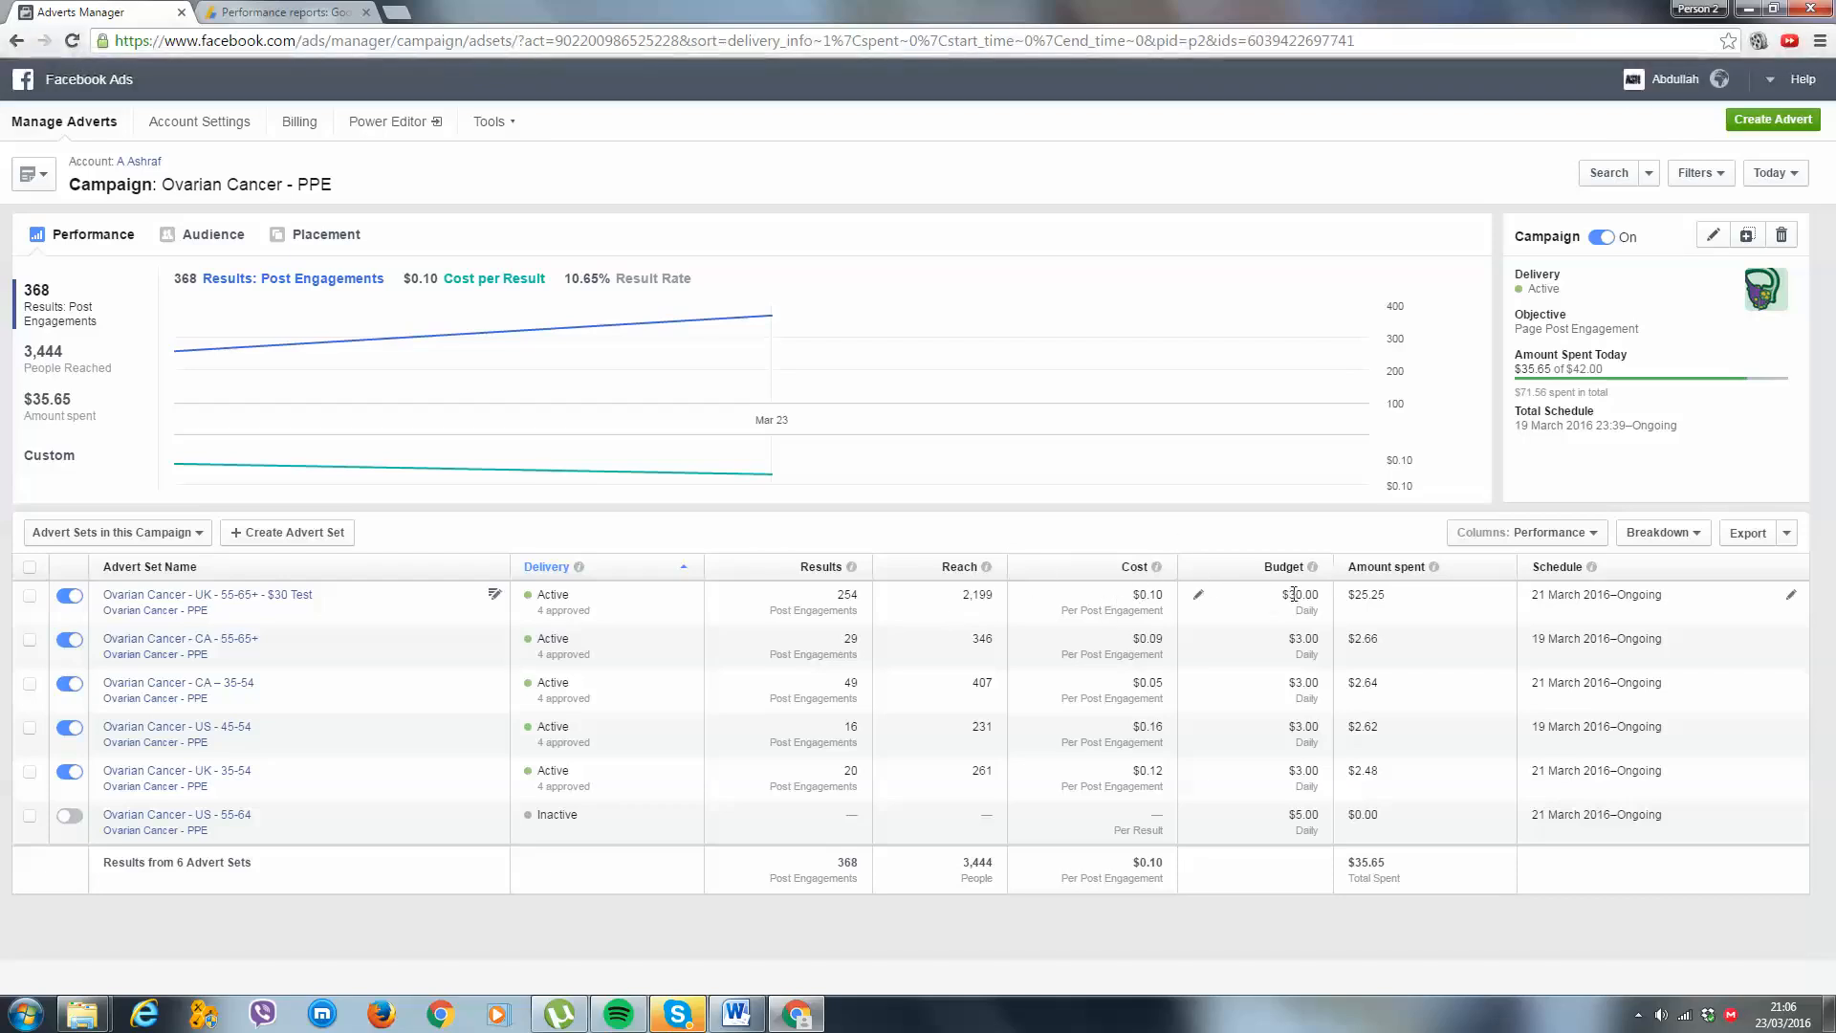
Examine the daily budget and cost per post engagement of the UK - 55-65+ - $30 Test advert set.
{"action": "left_click_drag", "start_coordinate": [1320, 597], "coordinate": [1265, 598]}
{"action": "left_click", "coordinate": [1312, 596]}
{"action": "double_click", "coordinate": [1145, 594]}
{"action": "left_click", "coordinate": [1216, 603]}
{"action": "left_click_drag", "start_coordinate": [1163, 595], "coordinate": [1089, 599]}
{"action": "left_click", "coordinate": [1095, 613]}
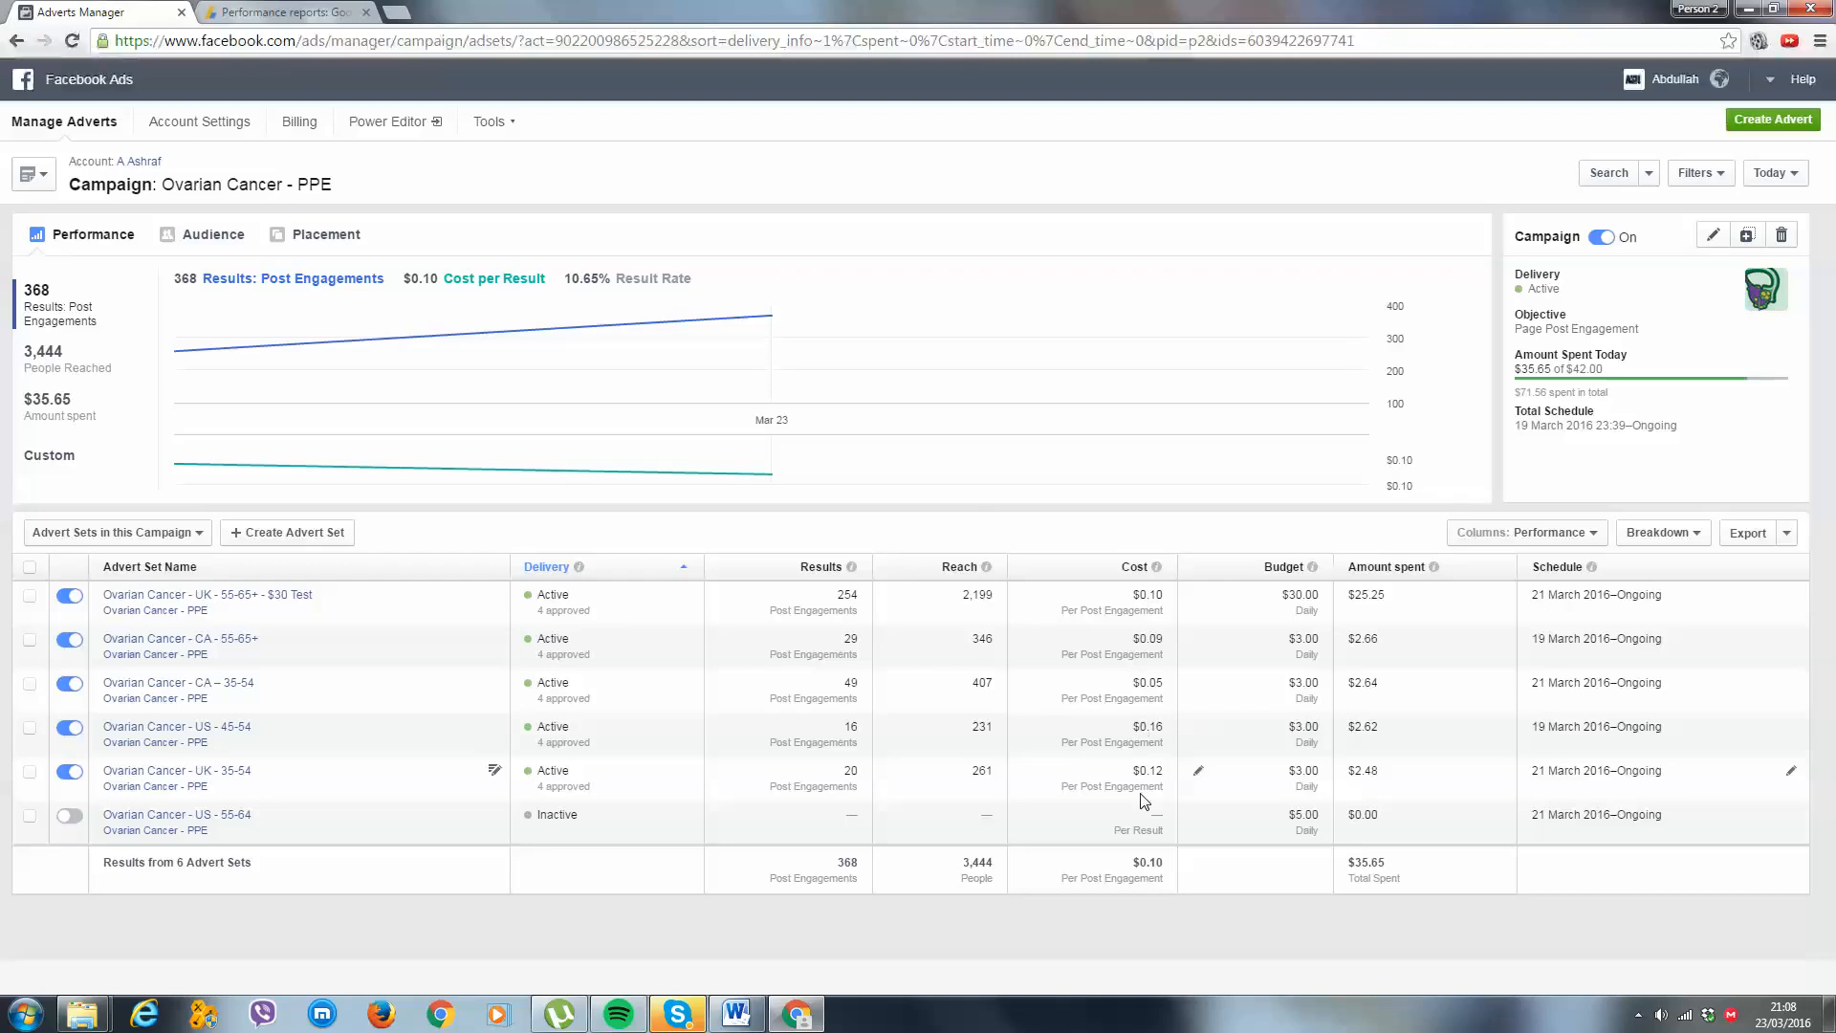
Apply the Performance and Clicks column preset to the advert sets table and bring its link click columns into view.
{"action": "left_click", "coordinate": [1560, 541]}
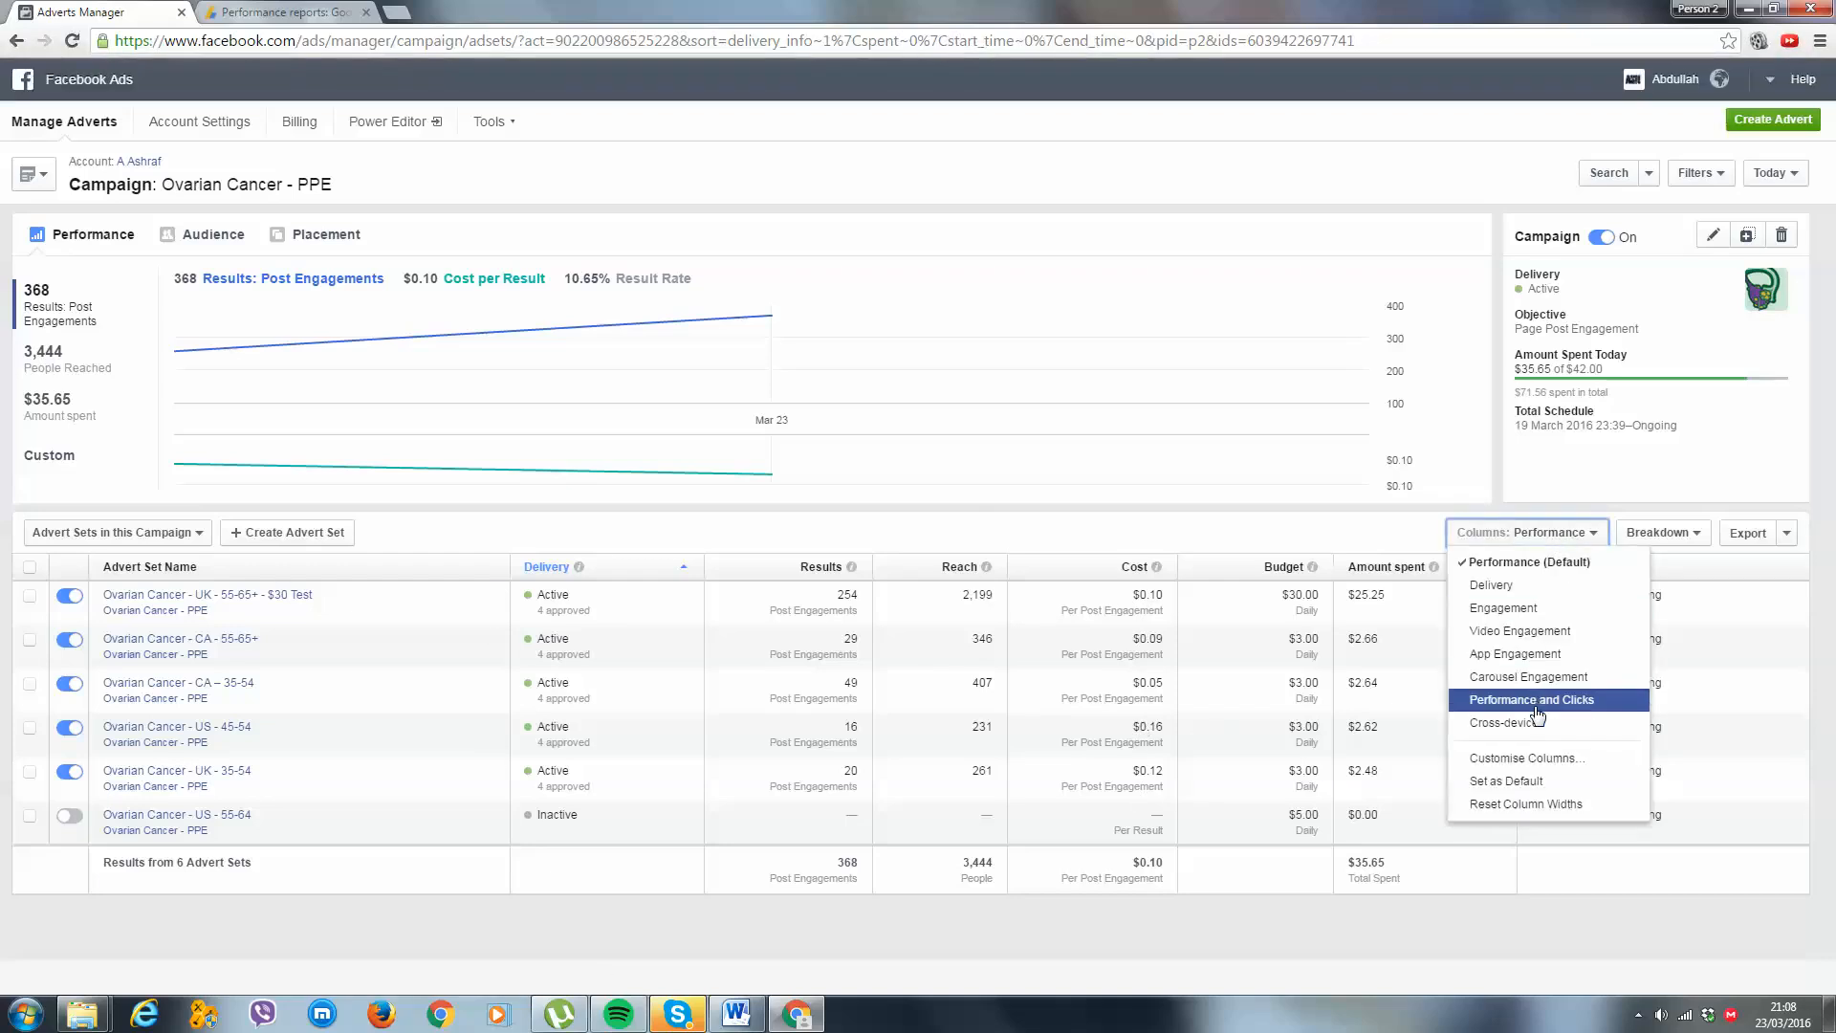
{"action": "left_click", "coordinate": [1535, 705]}
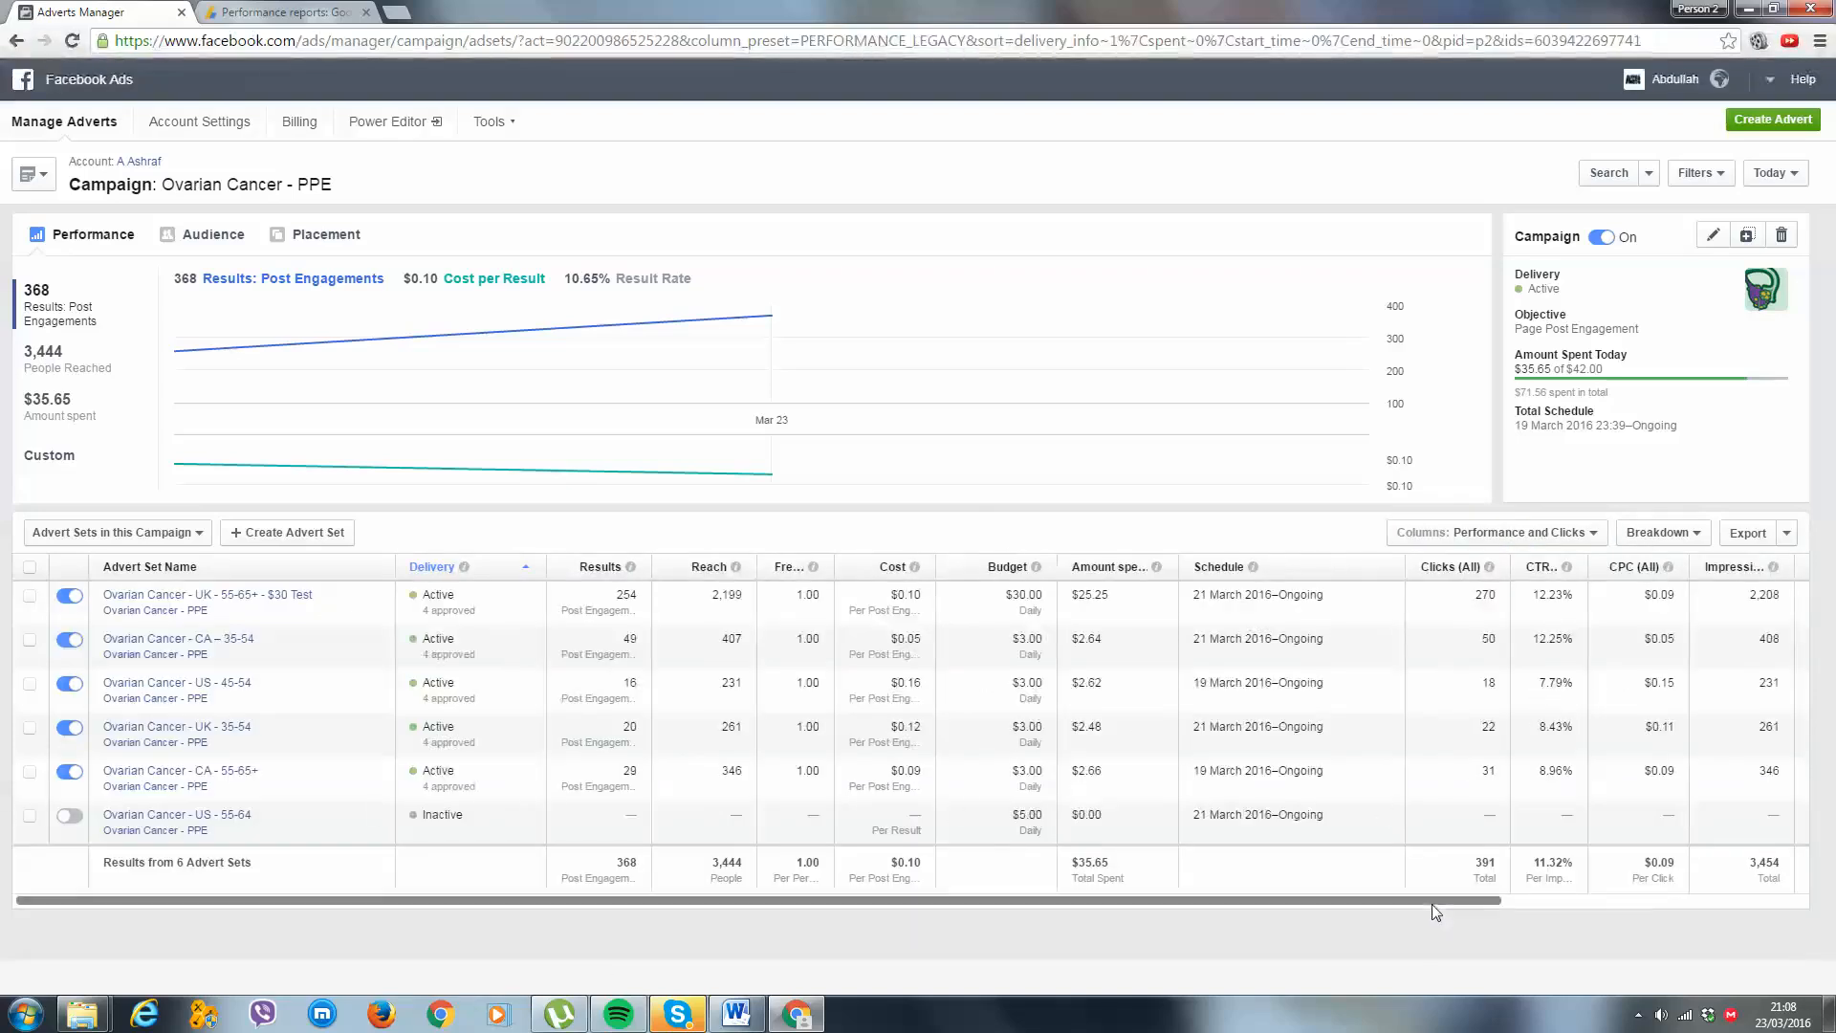
{"action": "left_click_drag", "start_coordinate": [1425, 899], "coordinate": [1776, 868]}
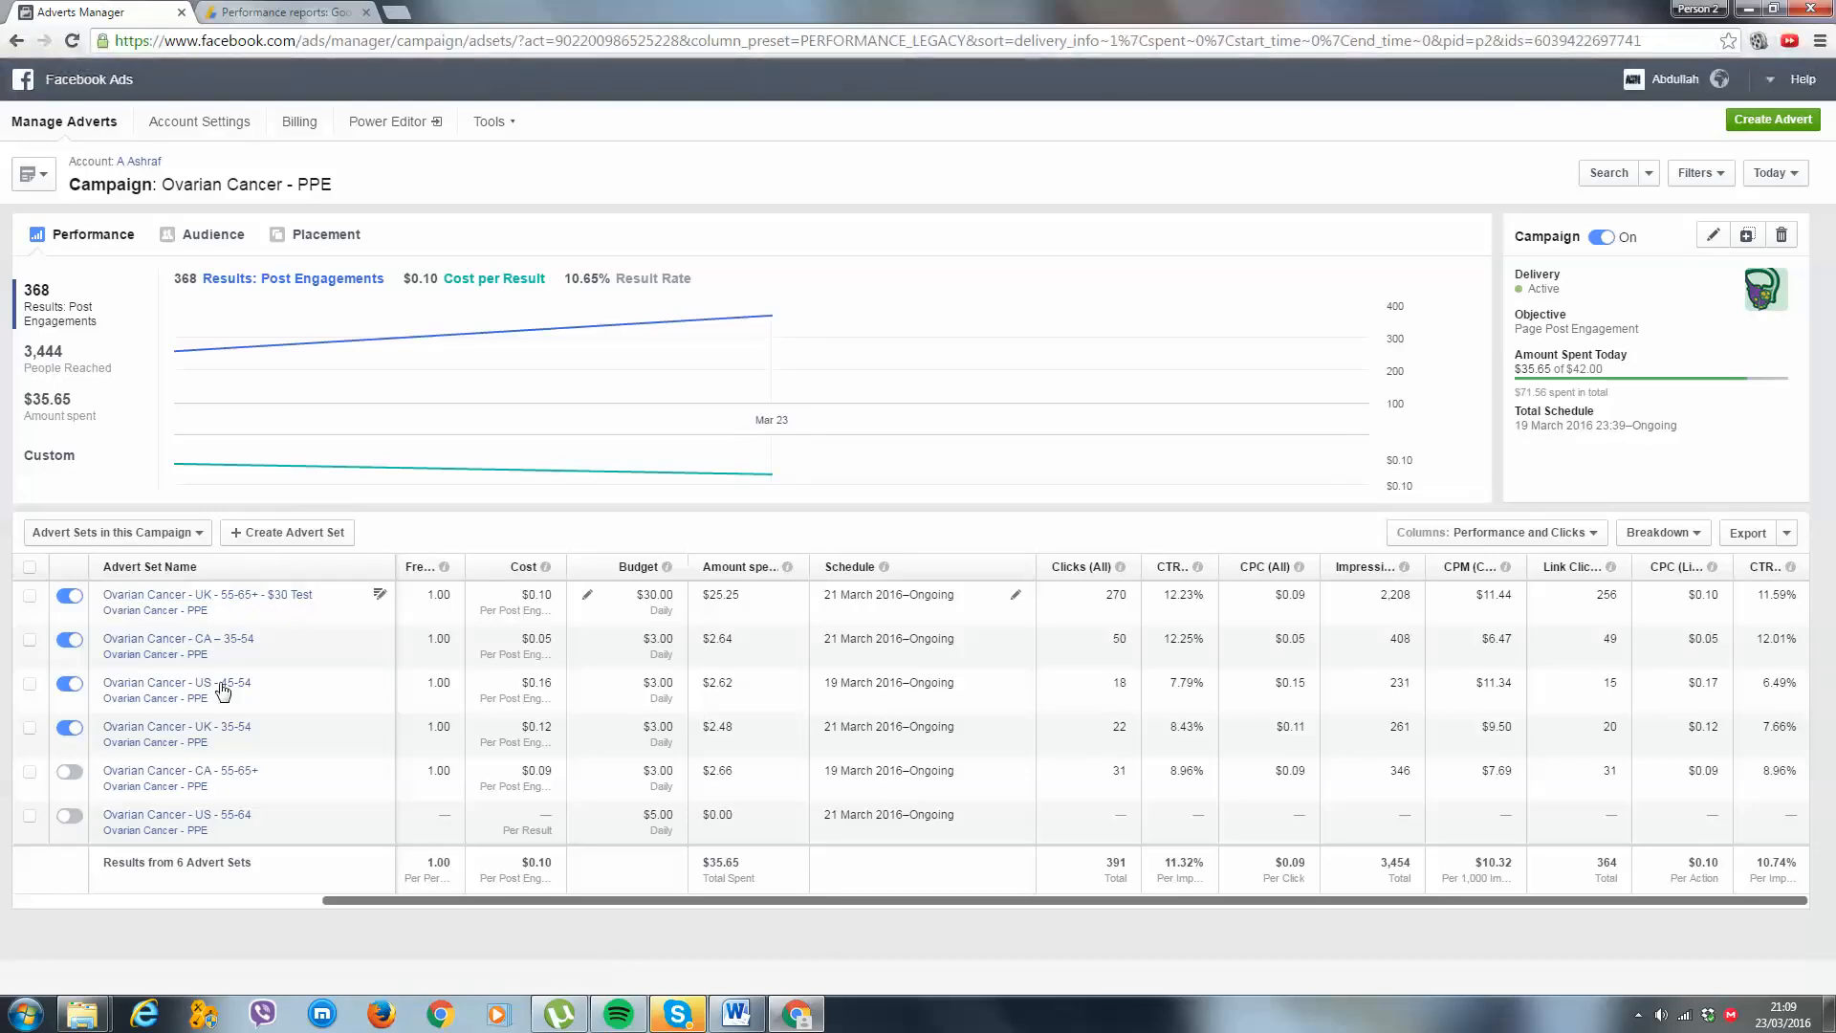
Turn off the Ovarian Cancer - UK - 35-54 advert set and refresh the list order.
{"action": "left_click", "coordinate": [69, 729]}
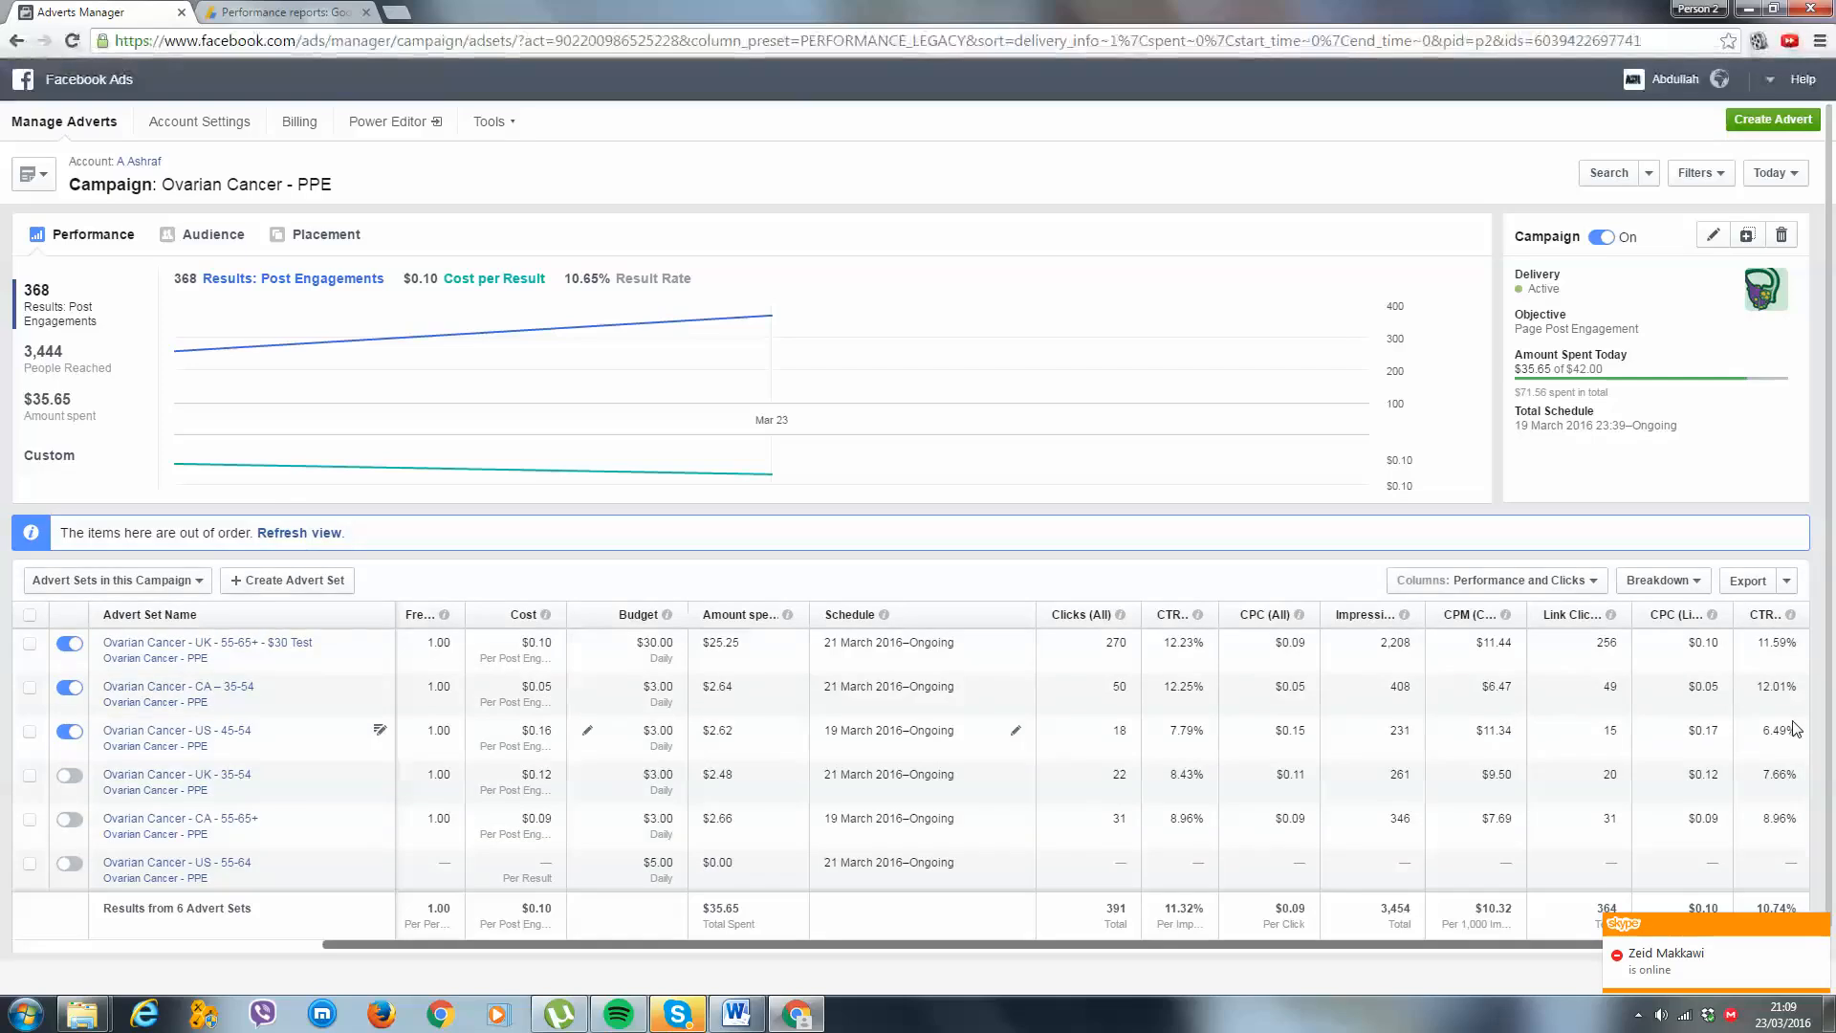
{"action": "left_click", "coordinate": [297, 533]}
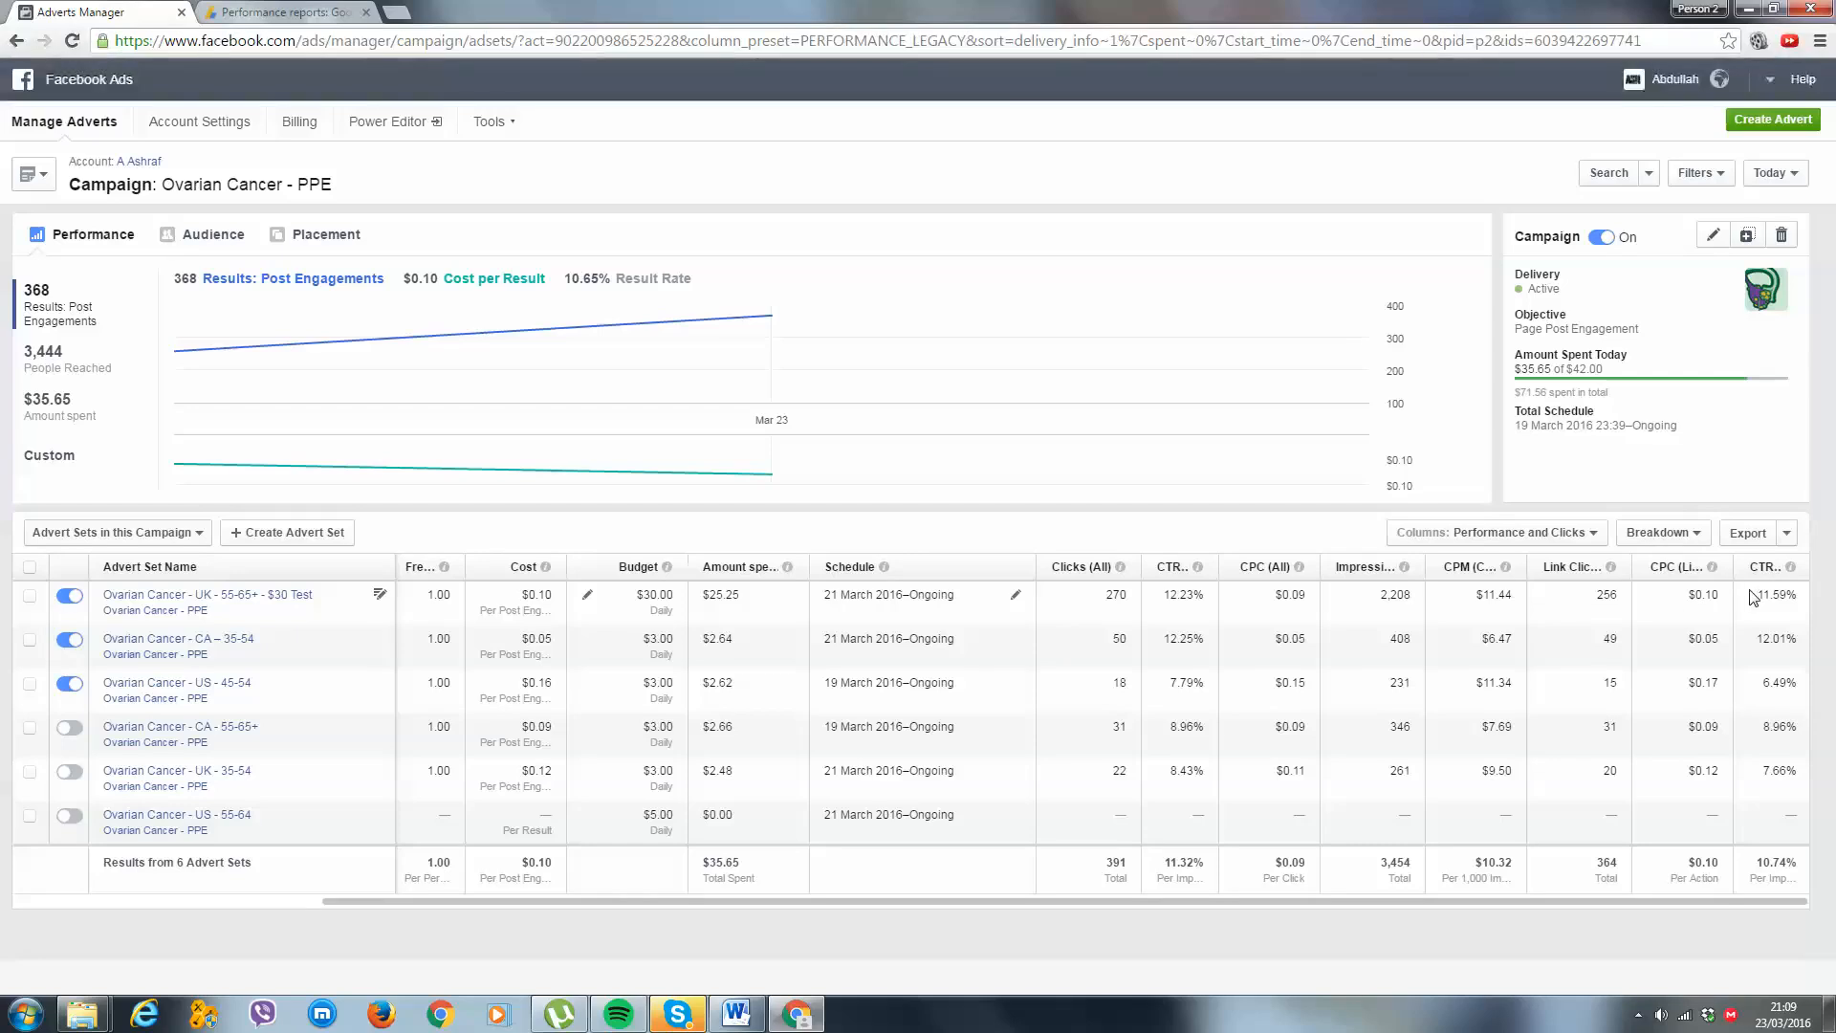
Review the link CTR of the UK - 55-65+ - $30 Test advert set and the turned-off advert sets.
{"action": "left_click_drag", "start_coordinate": [1758, 597], "coordinate": [1814, 601]}
{"action": "left_click", "coordinate": [1806, 601]}
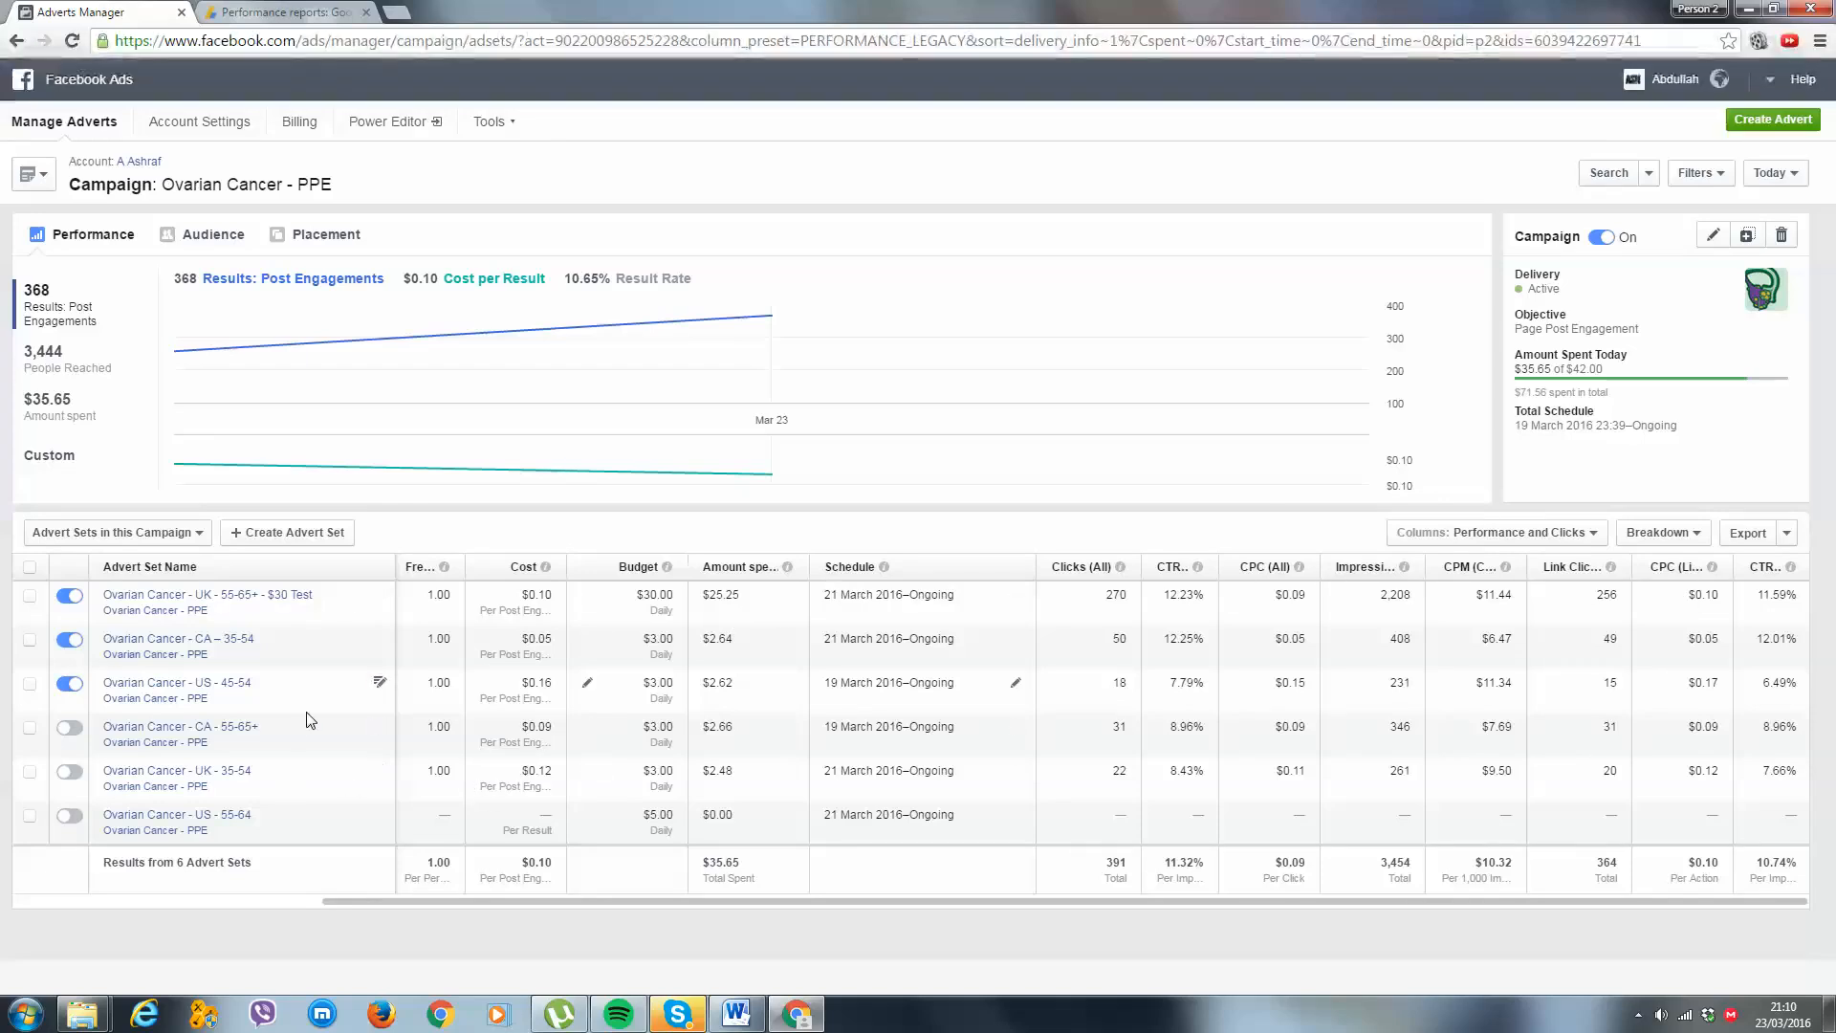
{"action": "left_click", "coordinate": [379, 726]}
{"action": "left_click", "coordinate": [411, 775]}
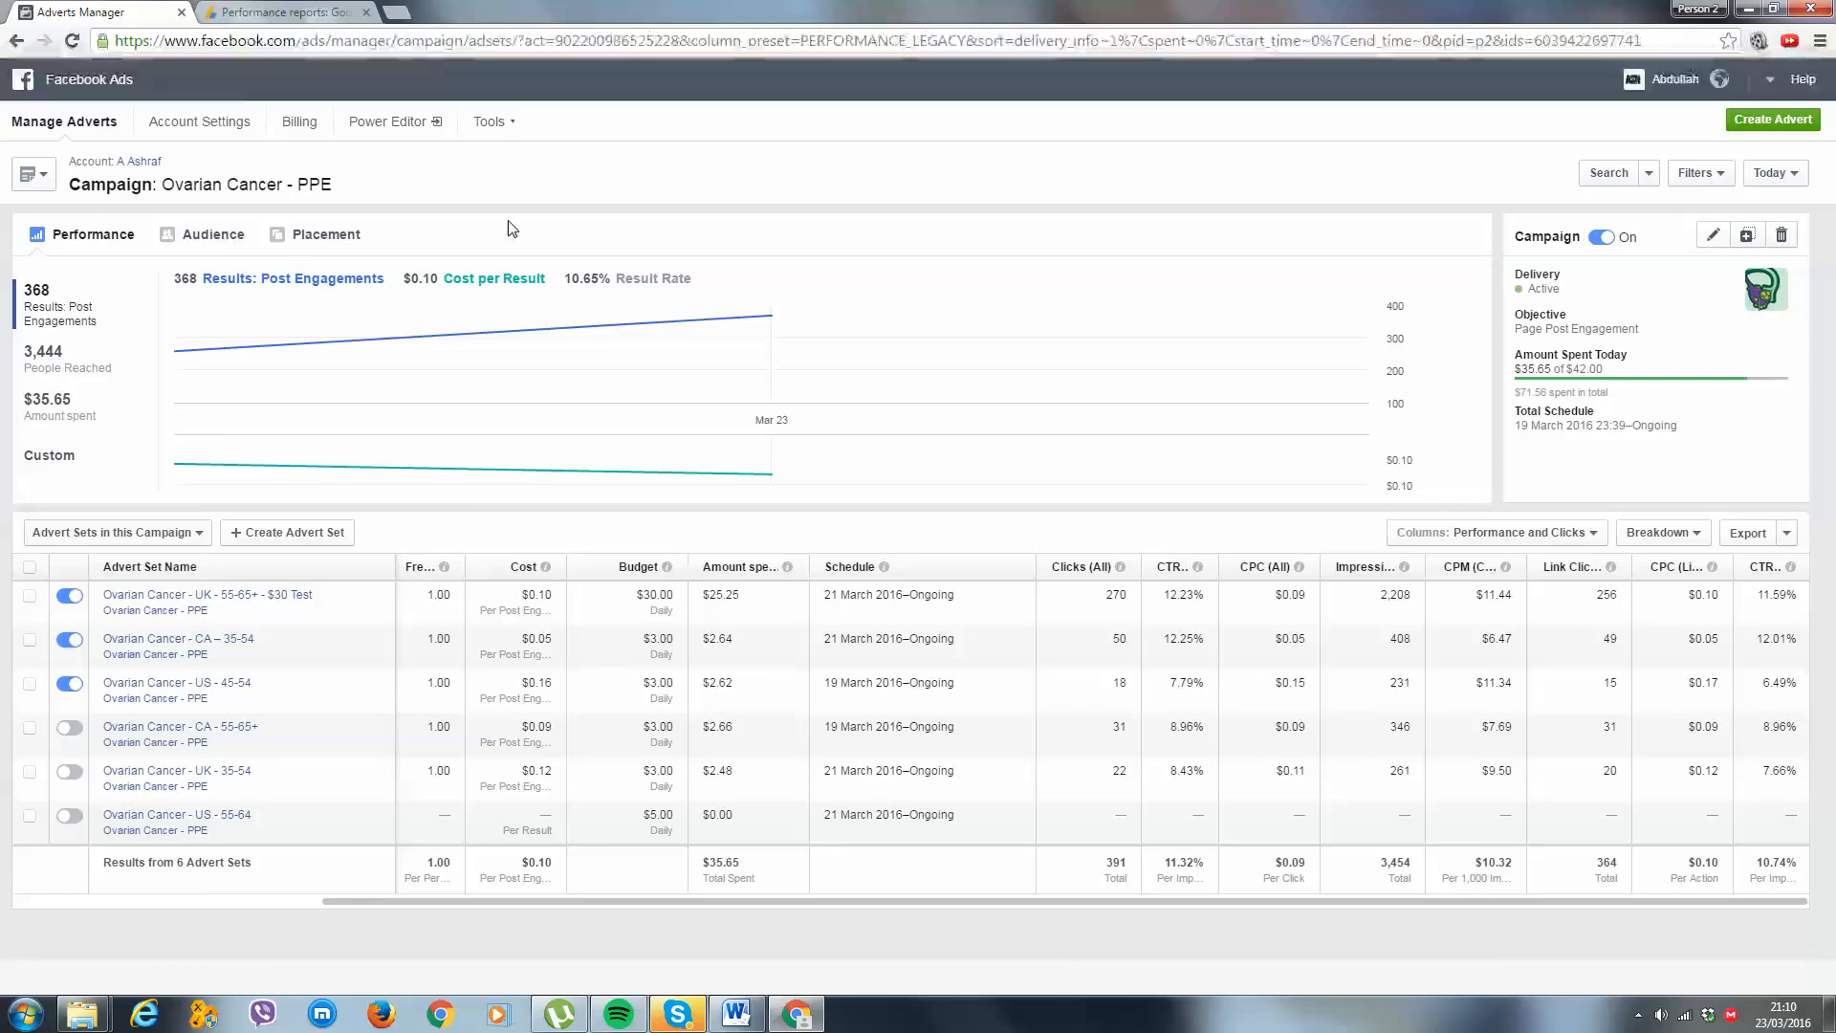
Look up the United States estimated earnings for today in the AdSense report.
{"action": "left_click", "coordinate": [285, 12]}
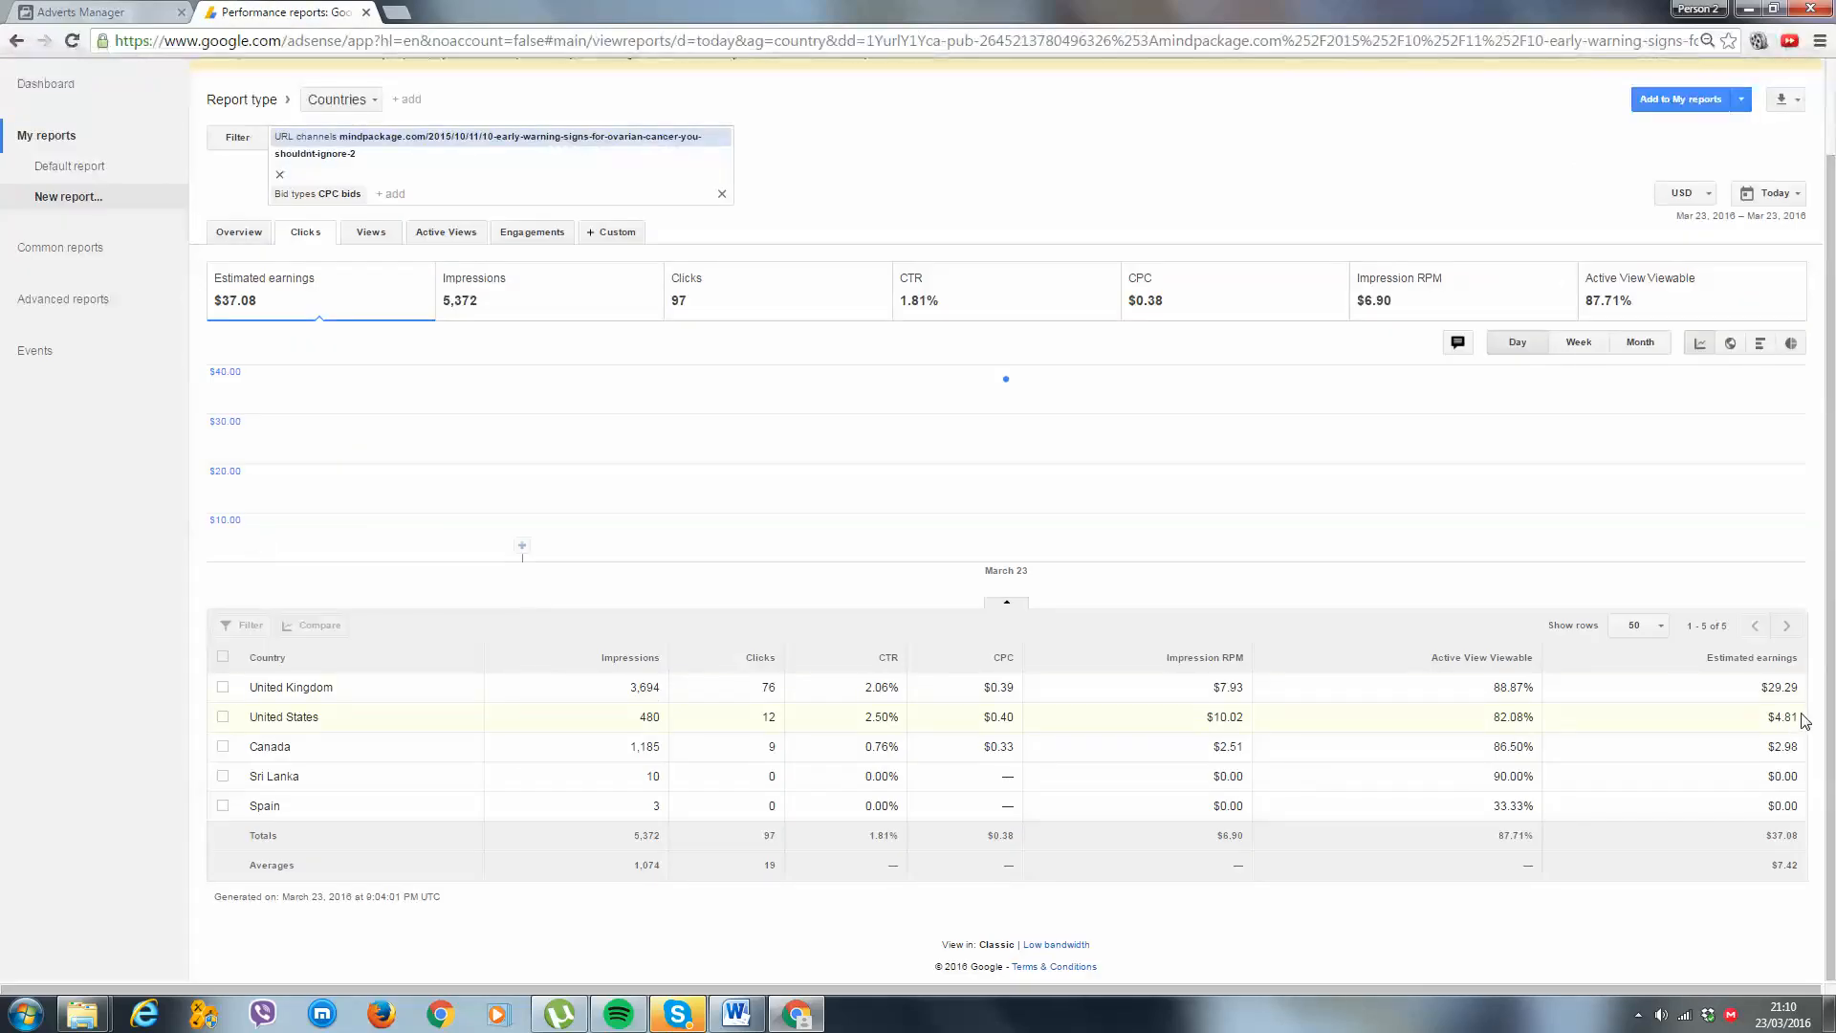
{"action": "left_click_drag", "start_coordinate": [1801, 720], "coordinate": [1769, 719]}
Search Google for "roi calculator" in a new browser tab and open the EasyCalculation.com ROI calculator.
{"action": "left_click", "coordinate": [26, 1014]}
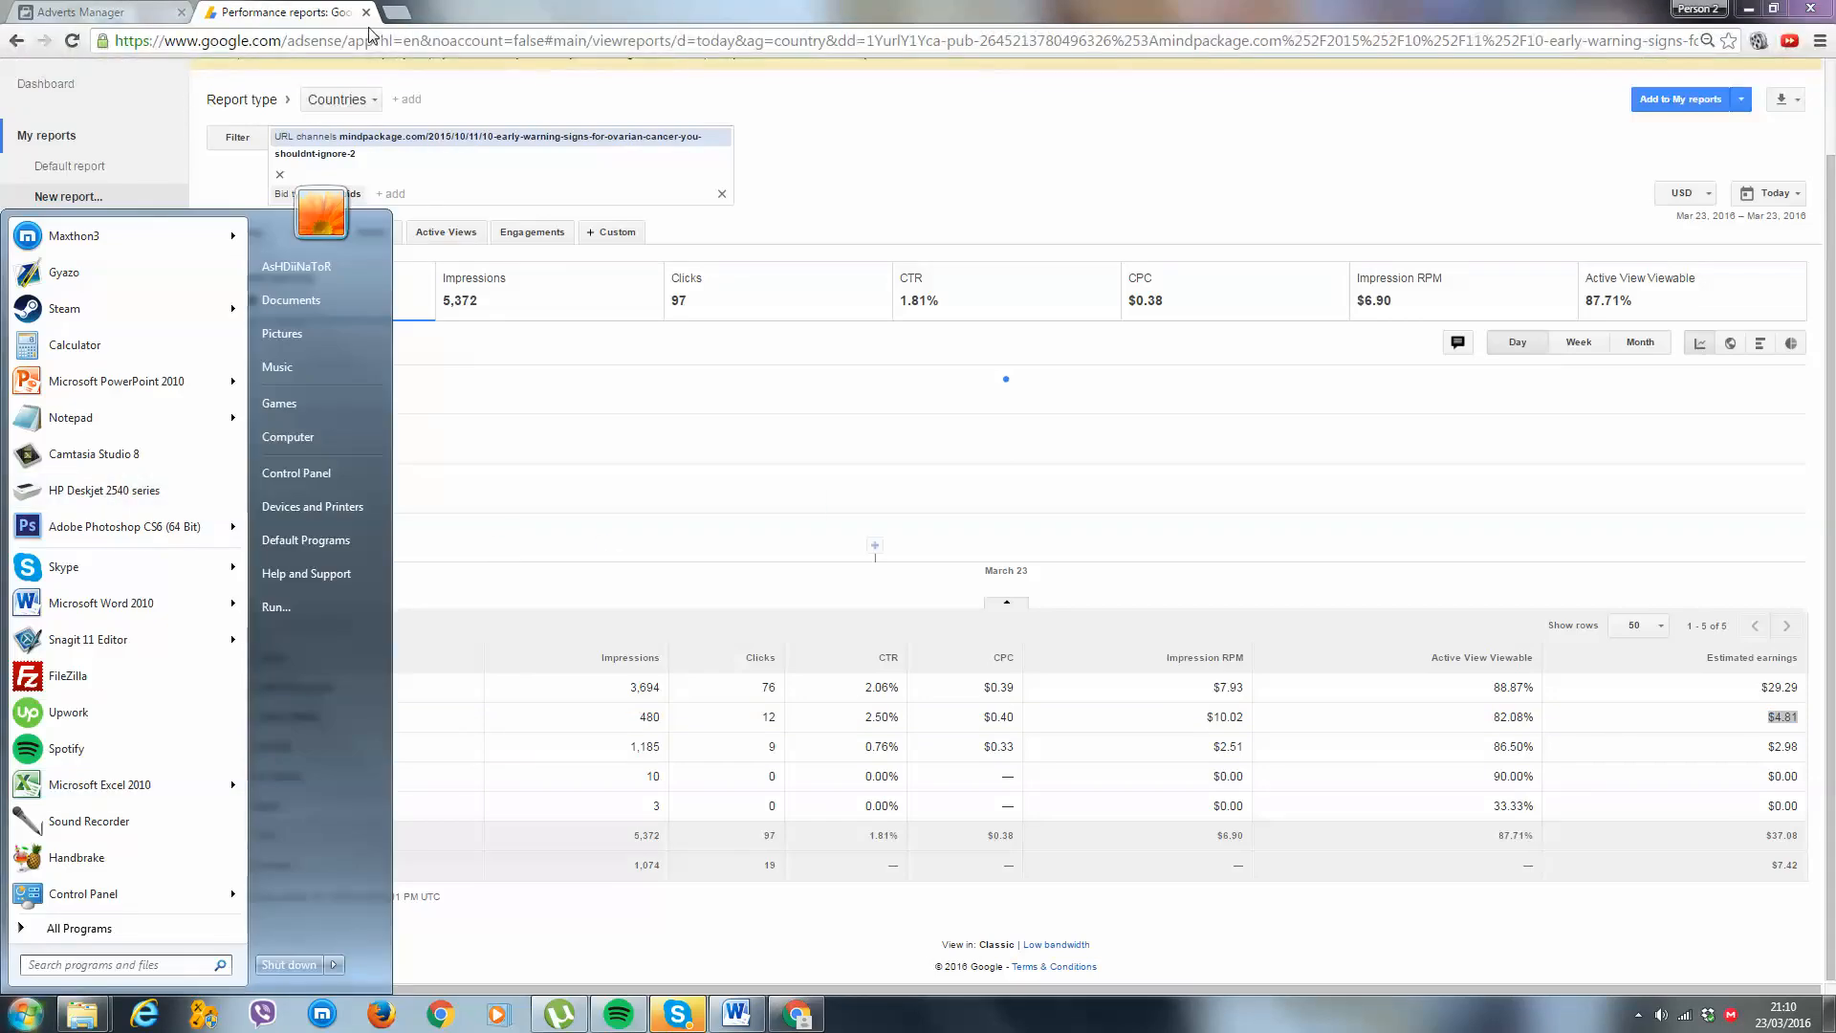
{"action": "left_click", "coordinate": [394, 14]}
{"action": "left_click", "coordinate": [394, 13]}
{"action": "type", "text": "roi cal"}
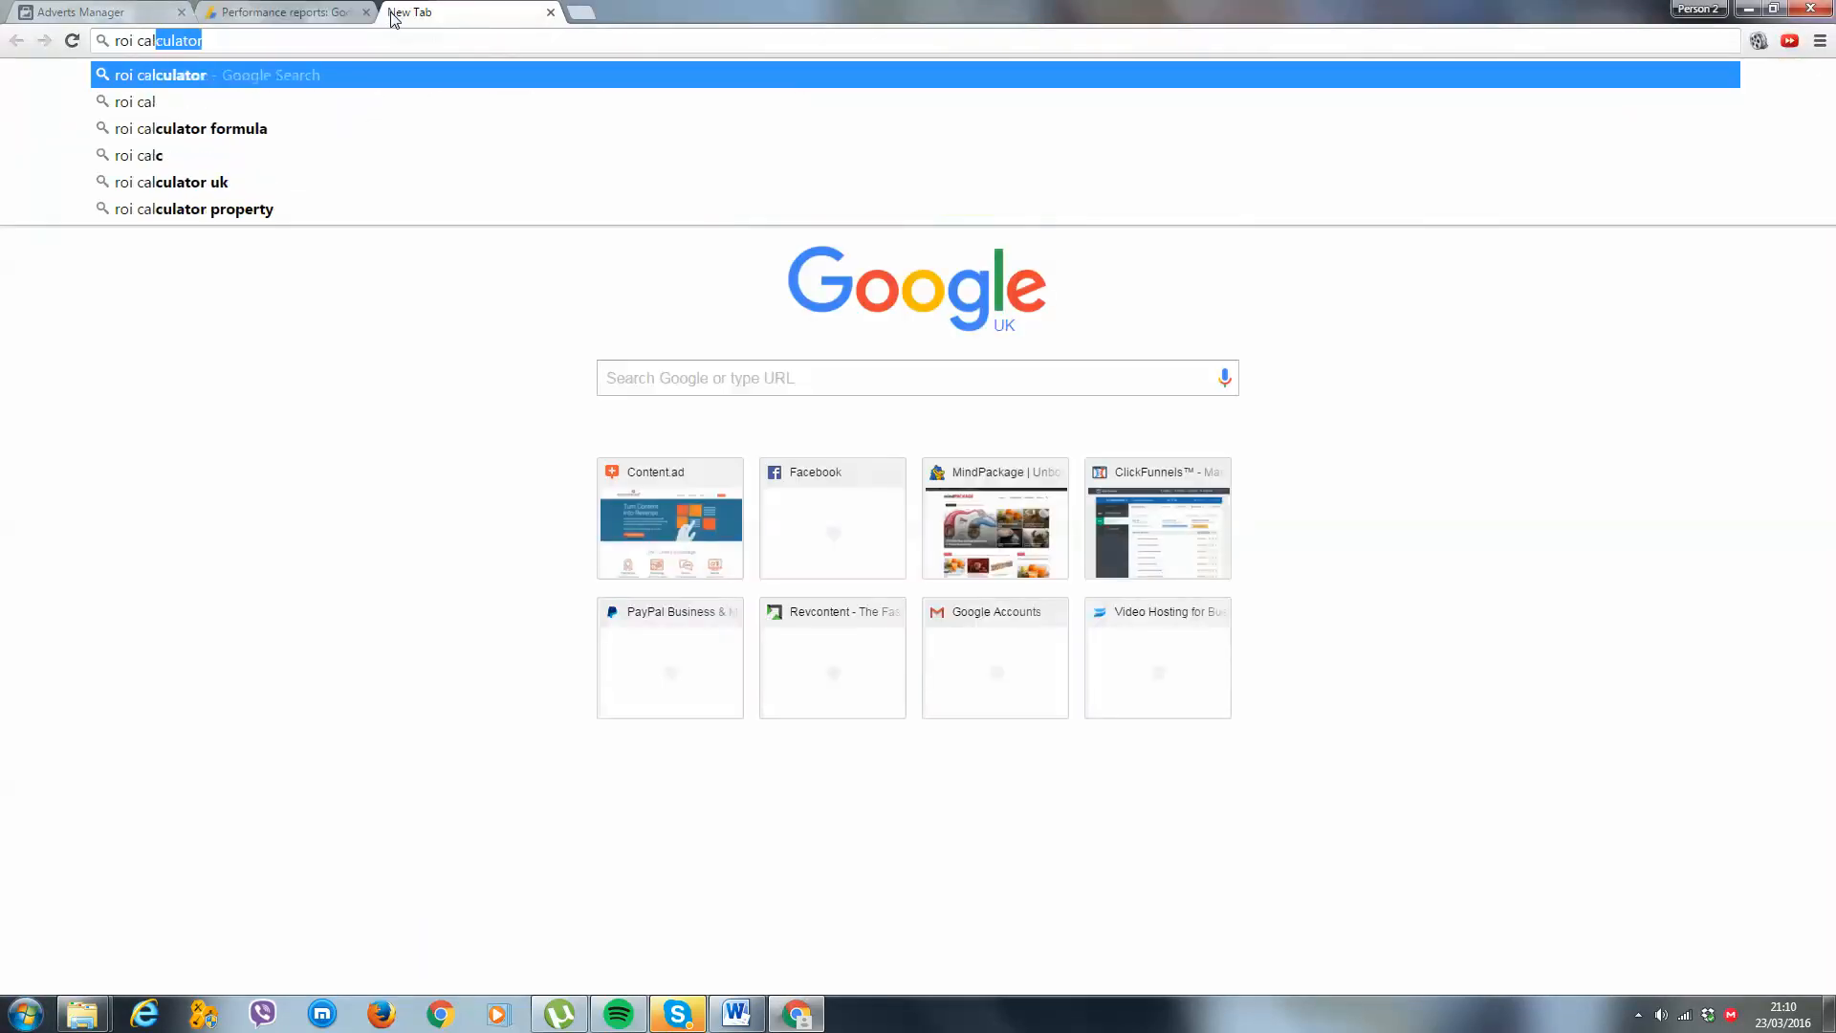
{"action": "key", "text": "Return"}
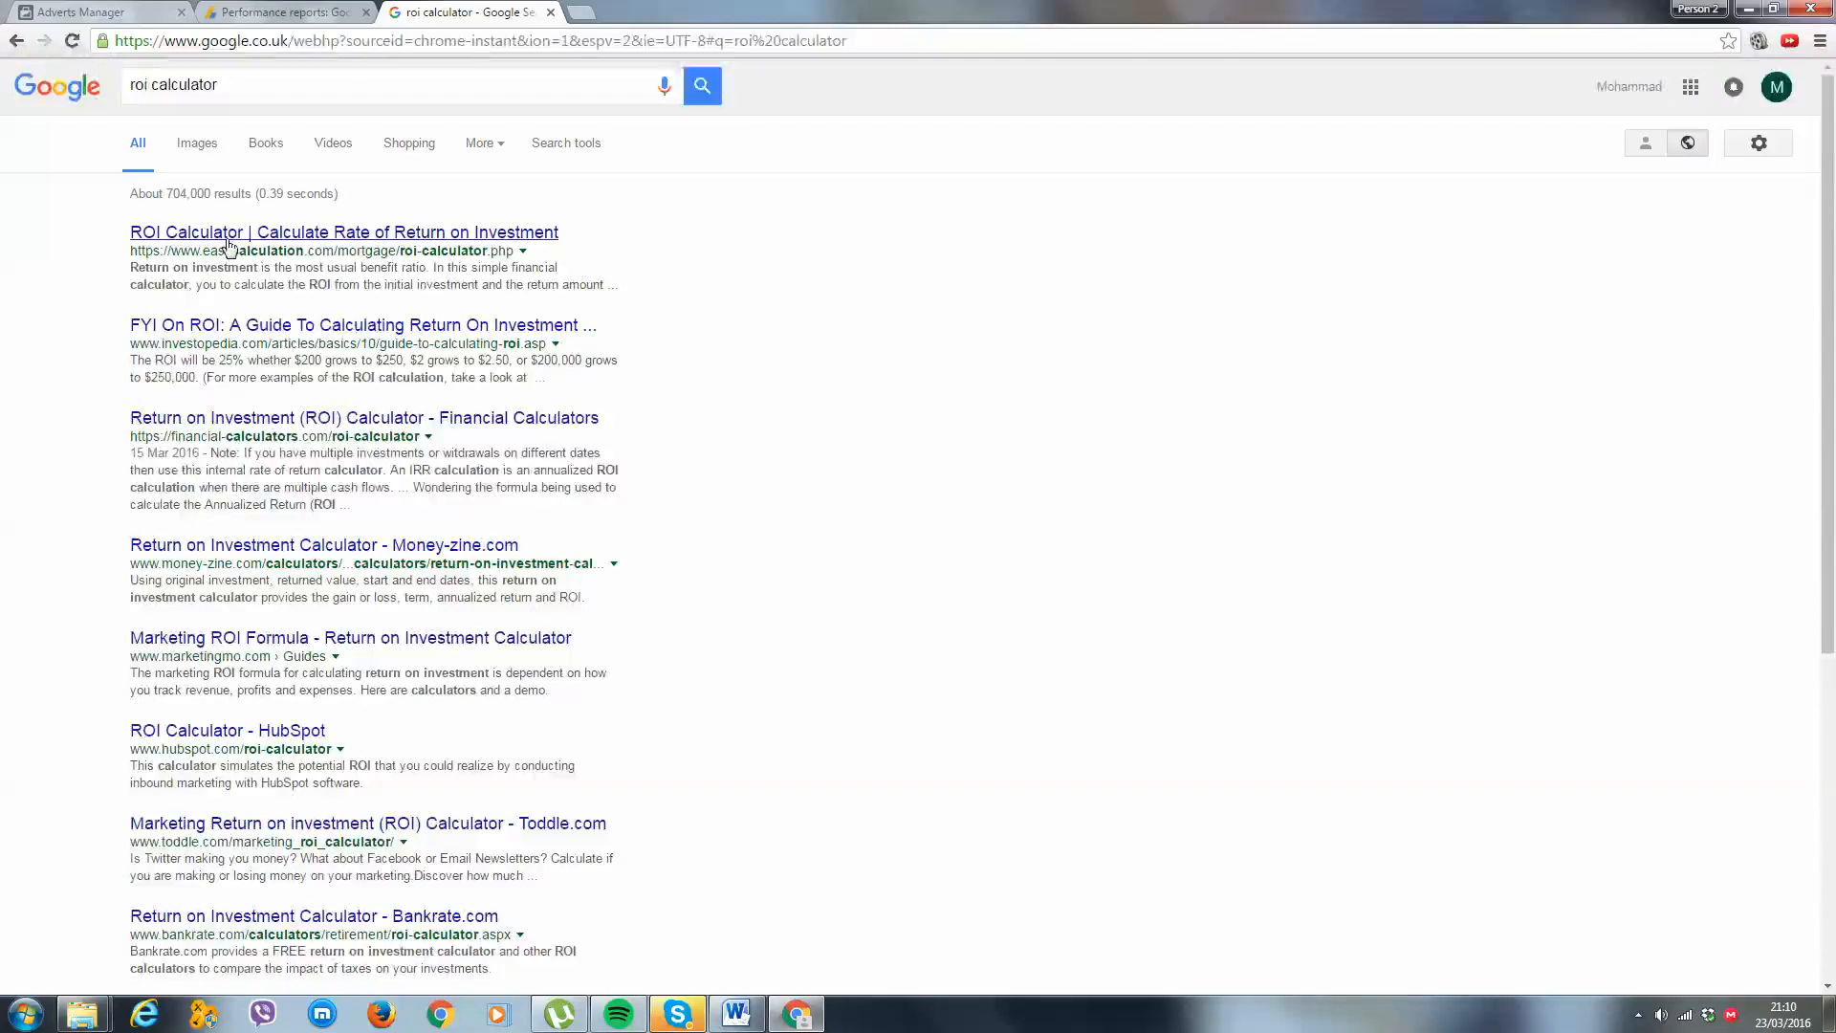
{"action": "left_click", "coordinate": [229, 246]}
Calculate the US advert set's ROI with an initial investment of 2.62 and a return amount of 4.81.
{"action": "left_click", "coordinate": [576, 435]}
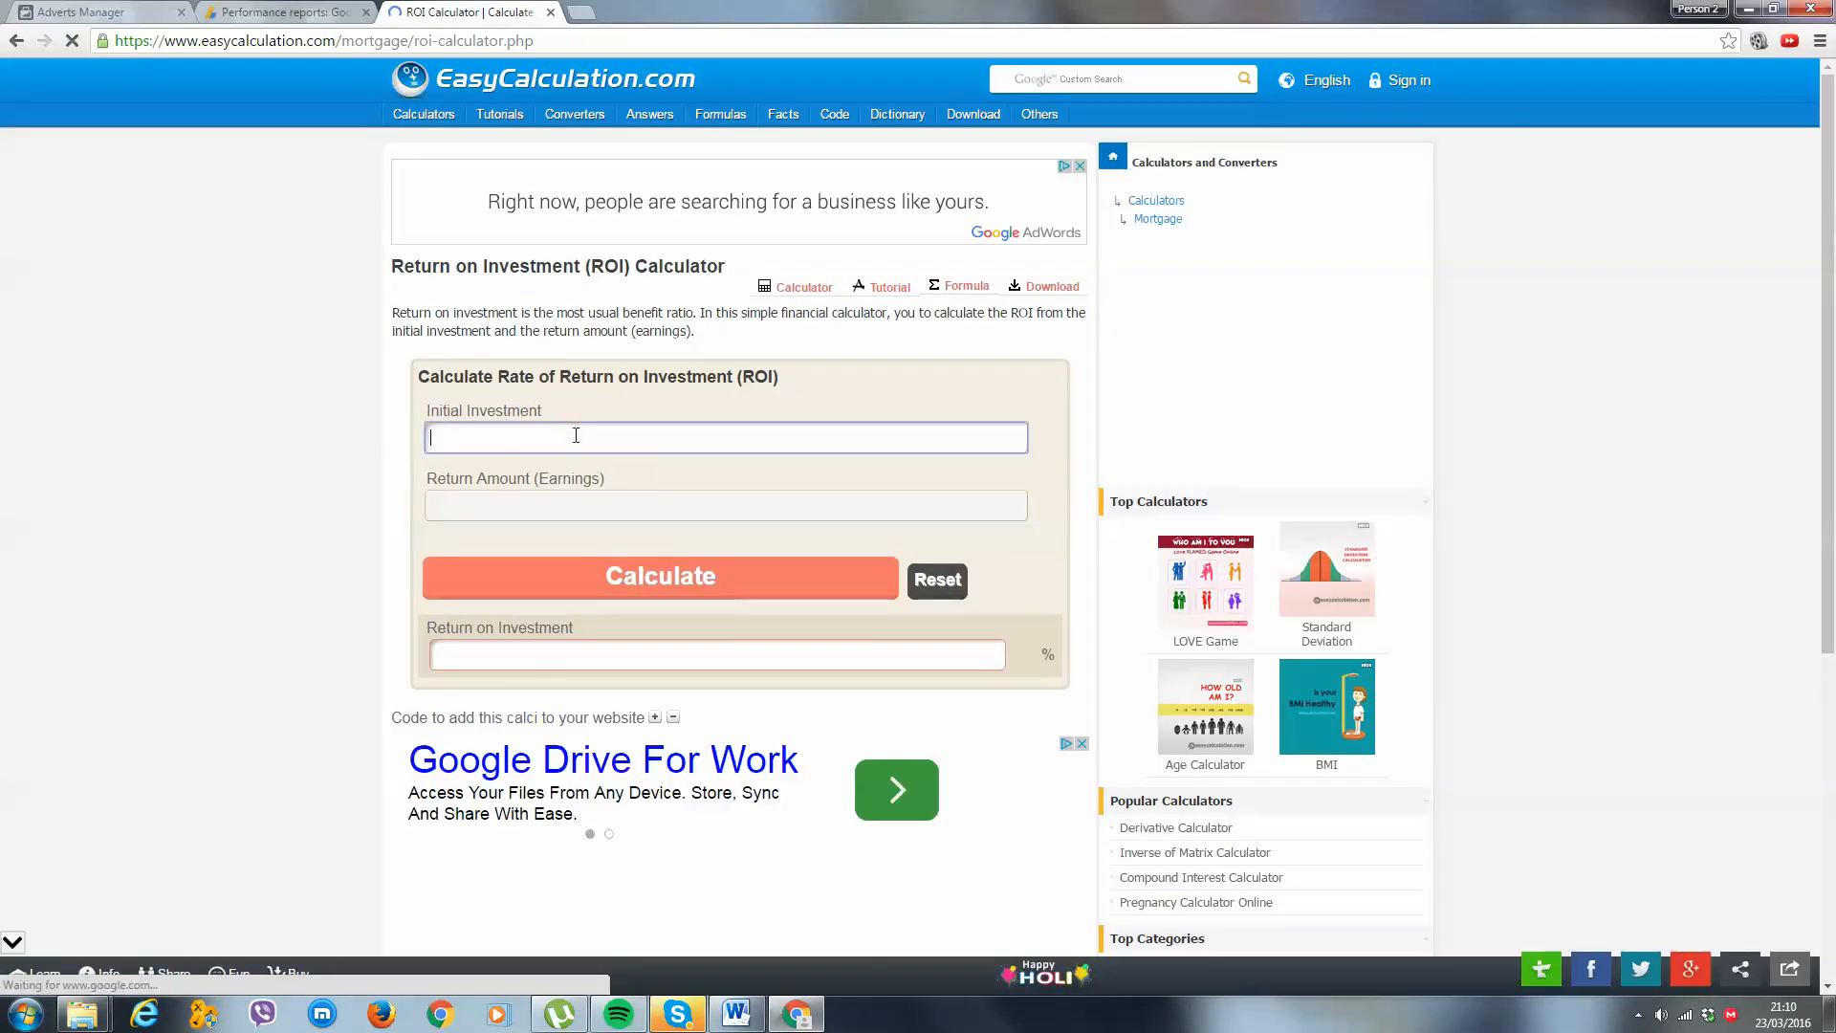
{"action": "type", "text": "2.62"}
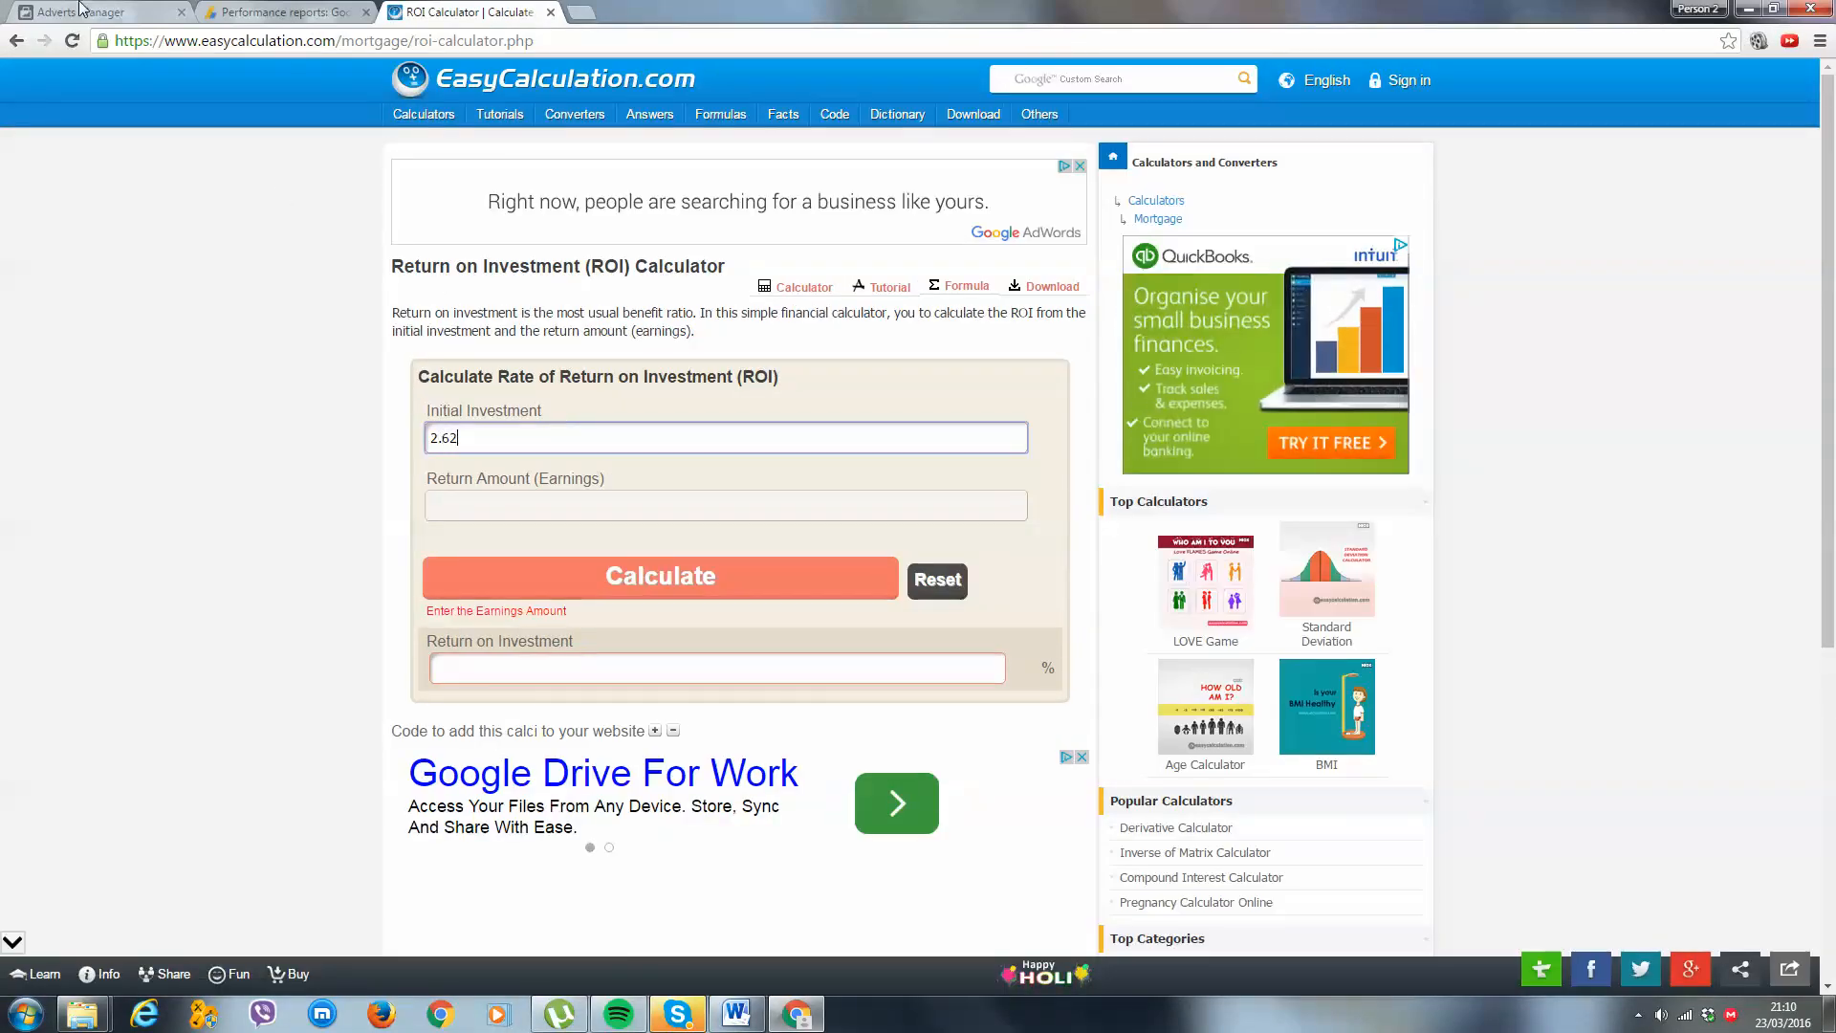
{"action": "left_click", "coordinate": [81, 10]}
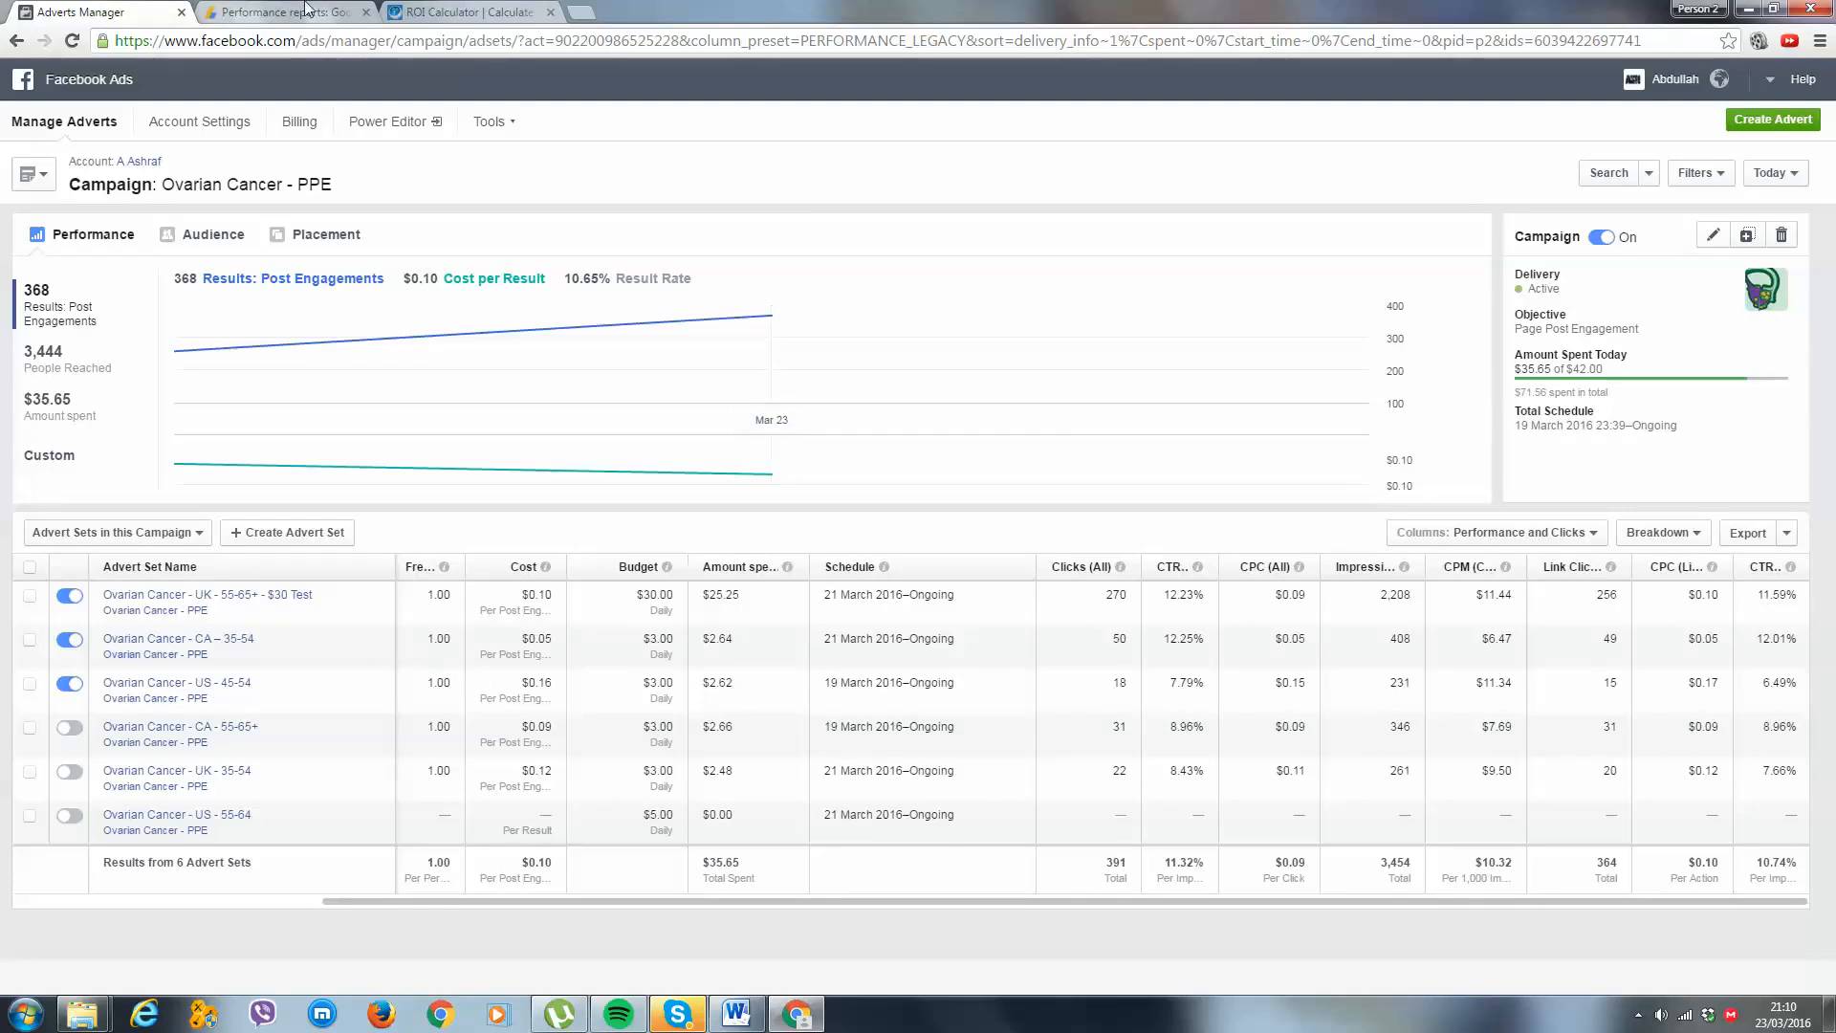
{"action": "left_click", "coordinate": [346, 10]}
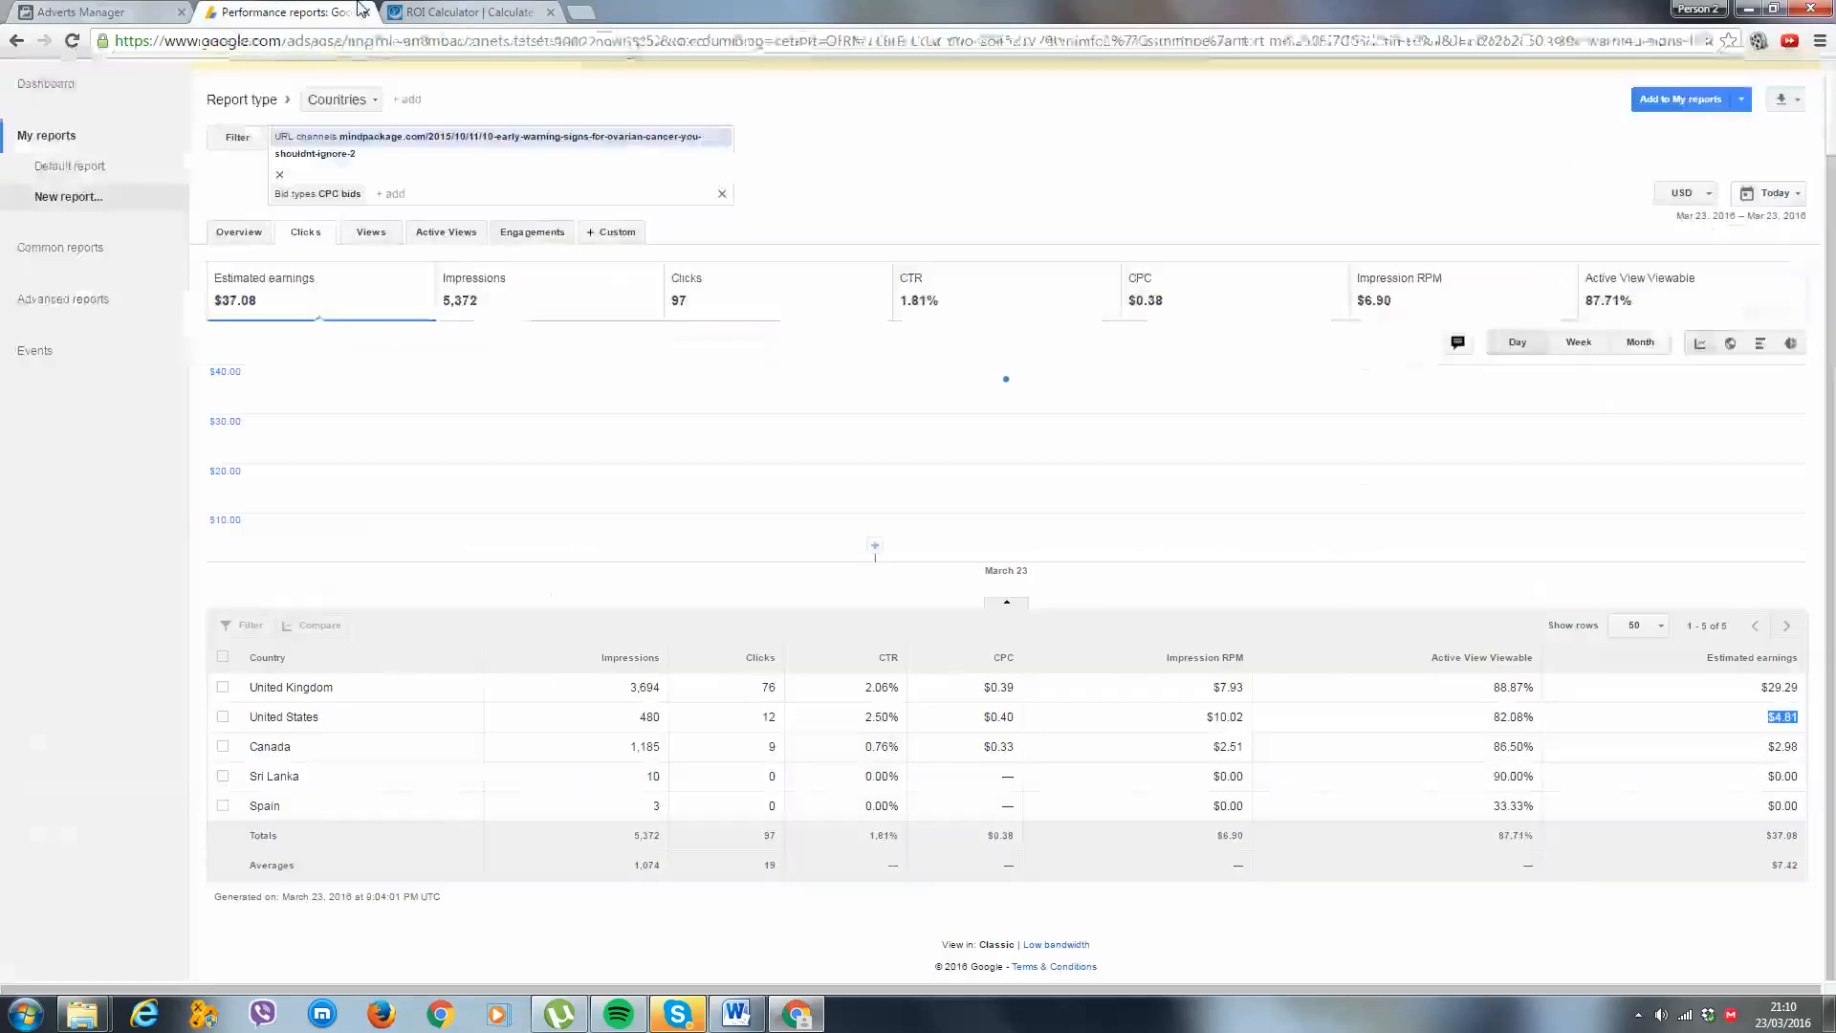
{"action": "left_click", "coordinate": [459, 9]}
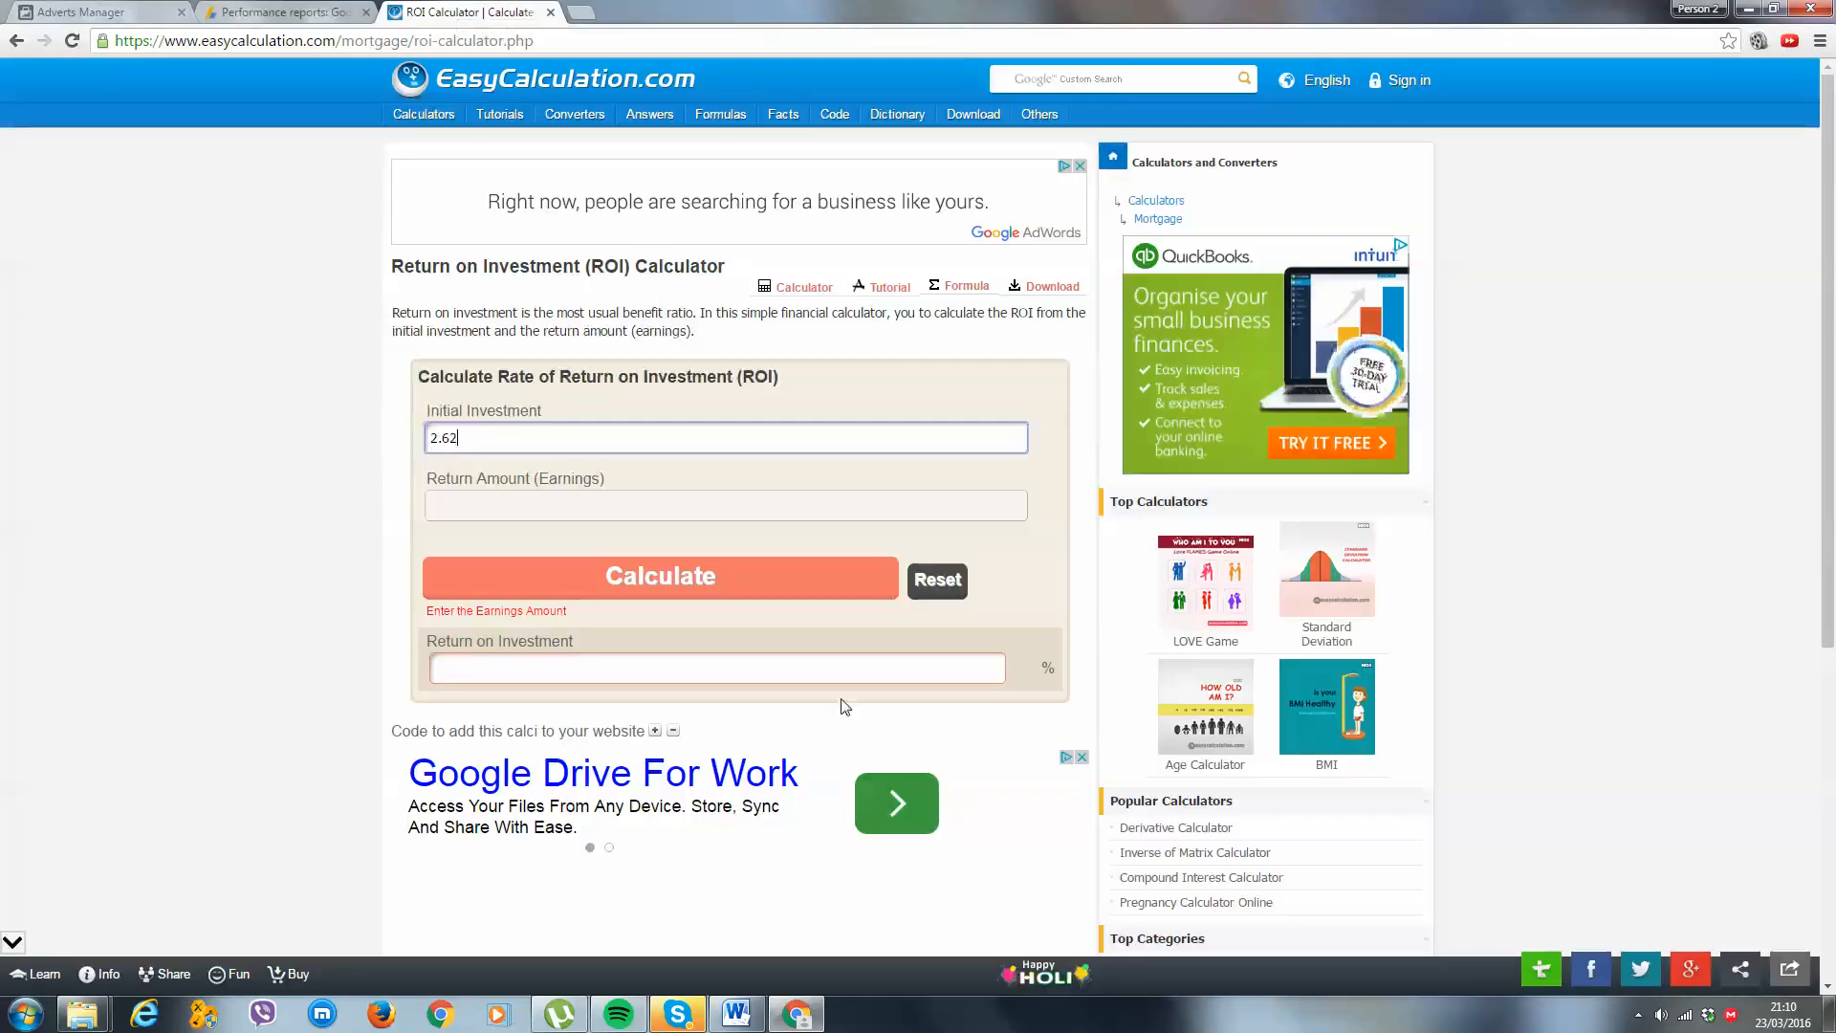
{"action": "left_click", "coordinate": [541, 493]}
{"action": "type", "text": "4.81"}
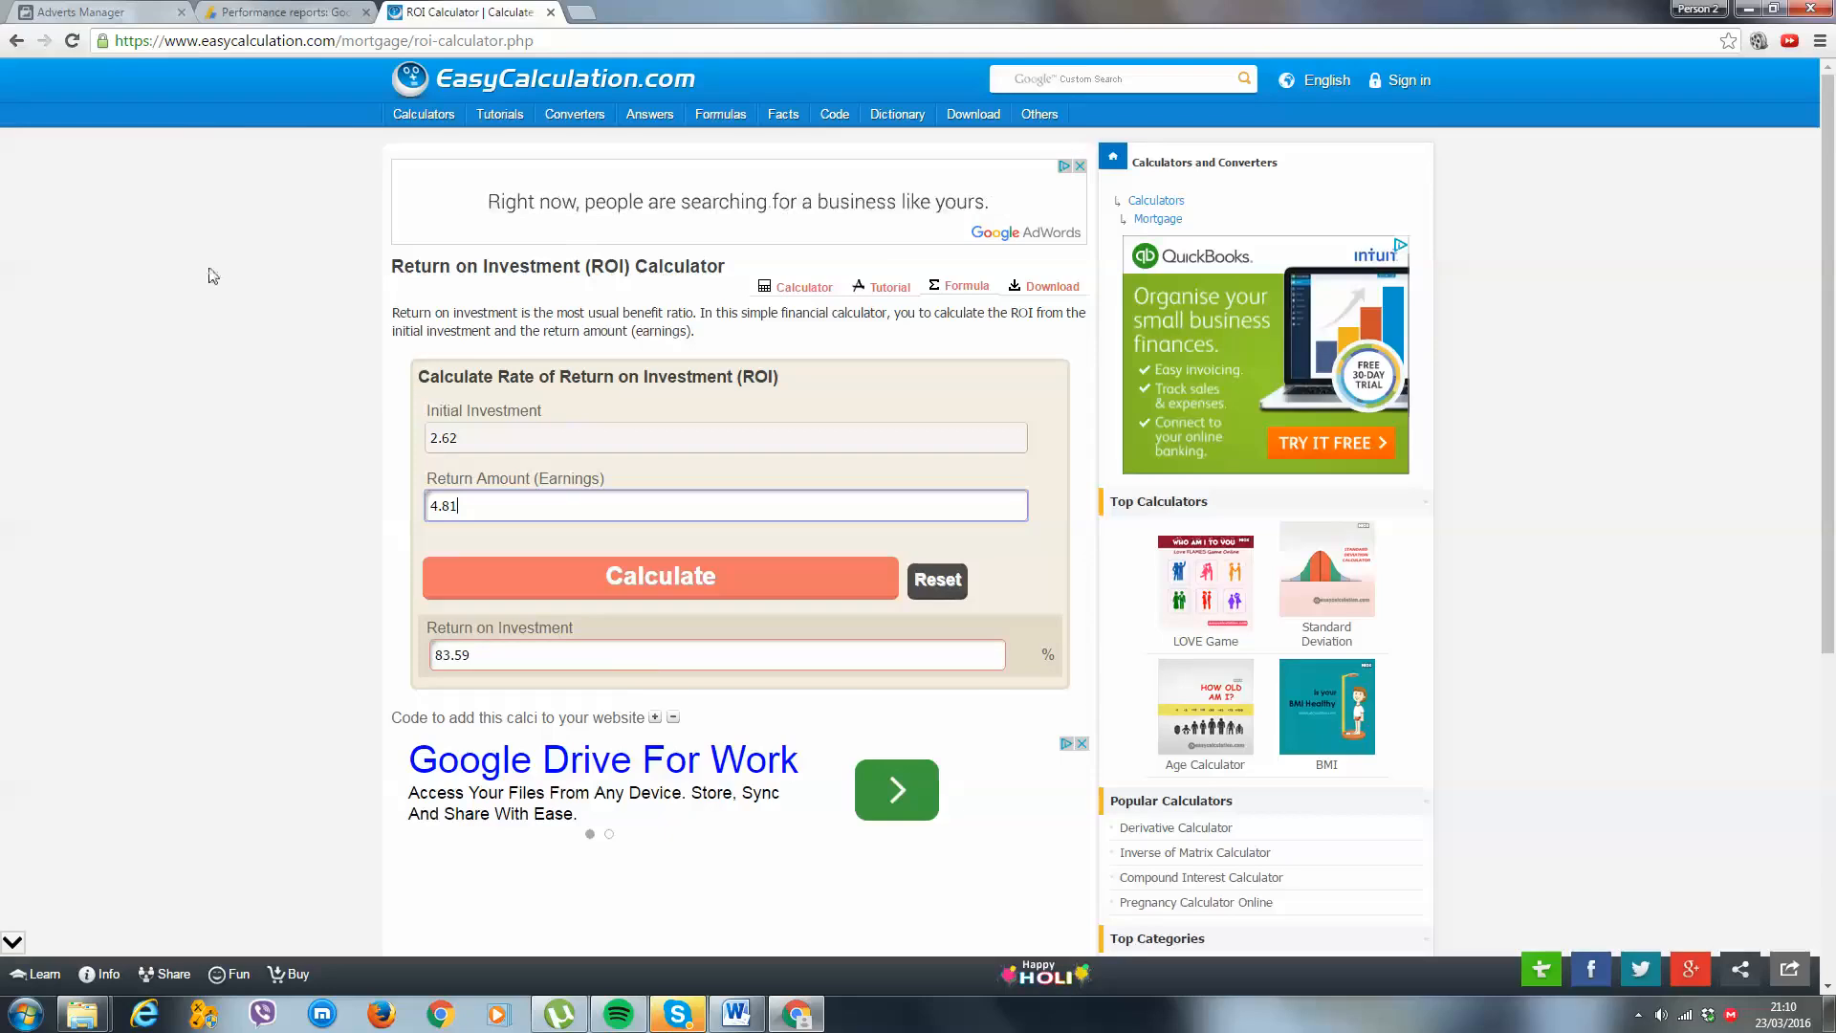
Return to the campaign's advert sets in Facebook Adverts Manager by way of the AdSense report.
{"action": "left_click", "coordinate": [276, 9]}
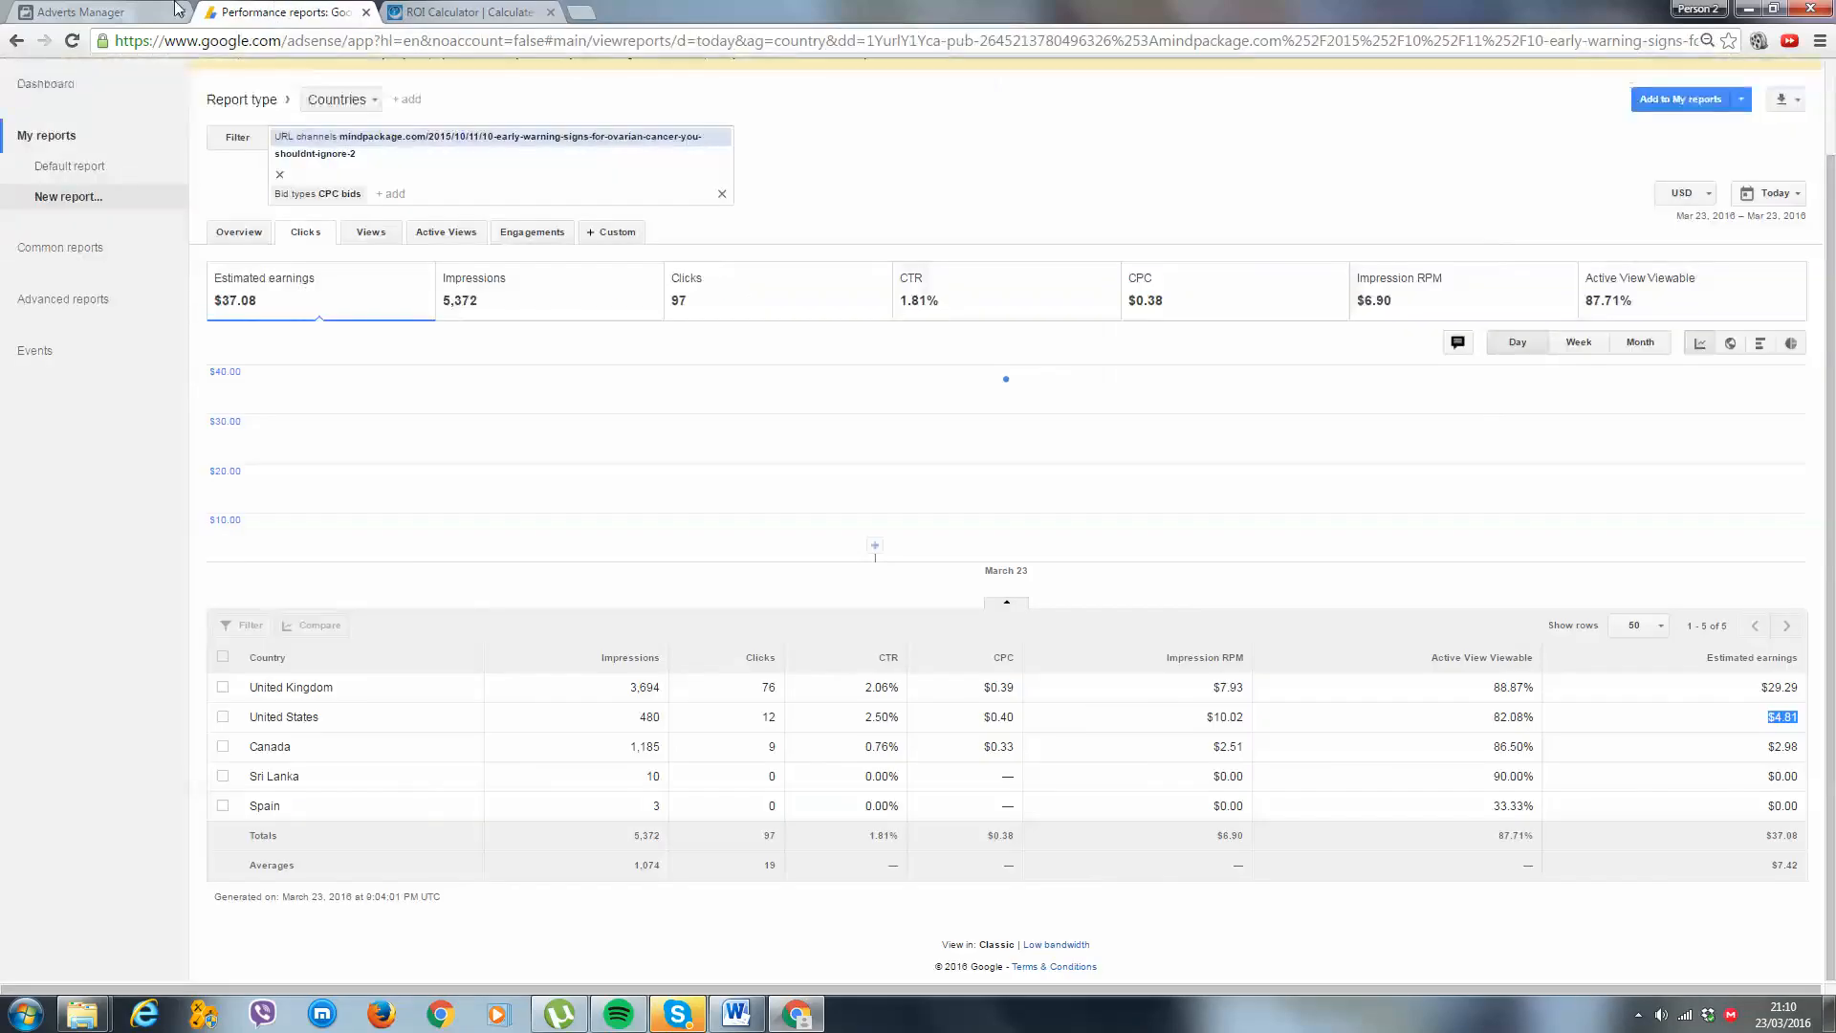
{"action": "left_click", "coordinate": [130, 11]}
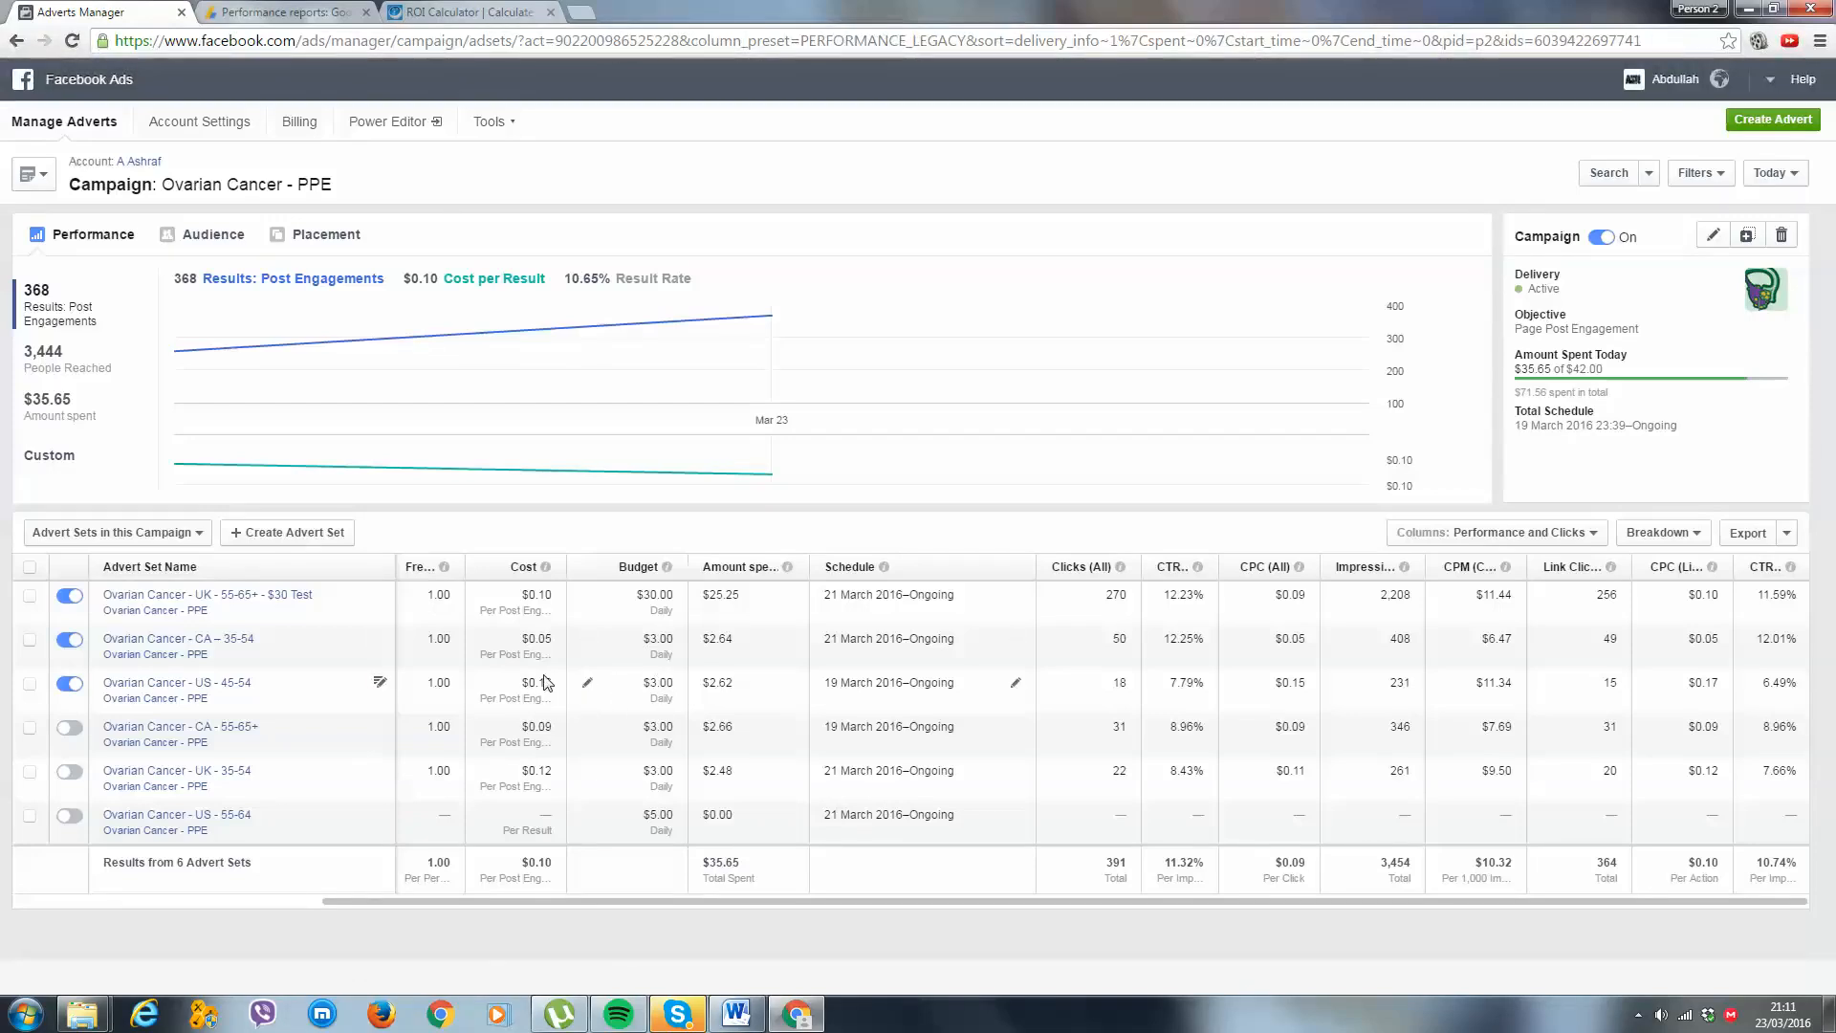
Examine the cost per result, link CPC and link CTR of the Ovarian Cancer - US - 45-54 advert set.
{"action": "left_click_drag", "start_coordinate": [554, 683], "coordinate": [539, 679]}
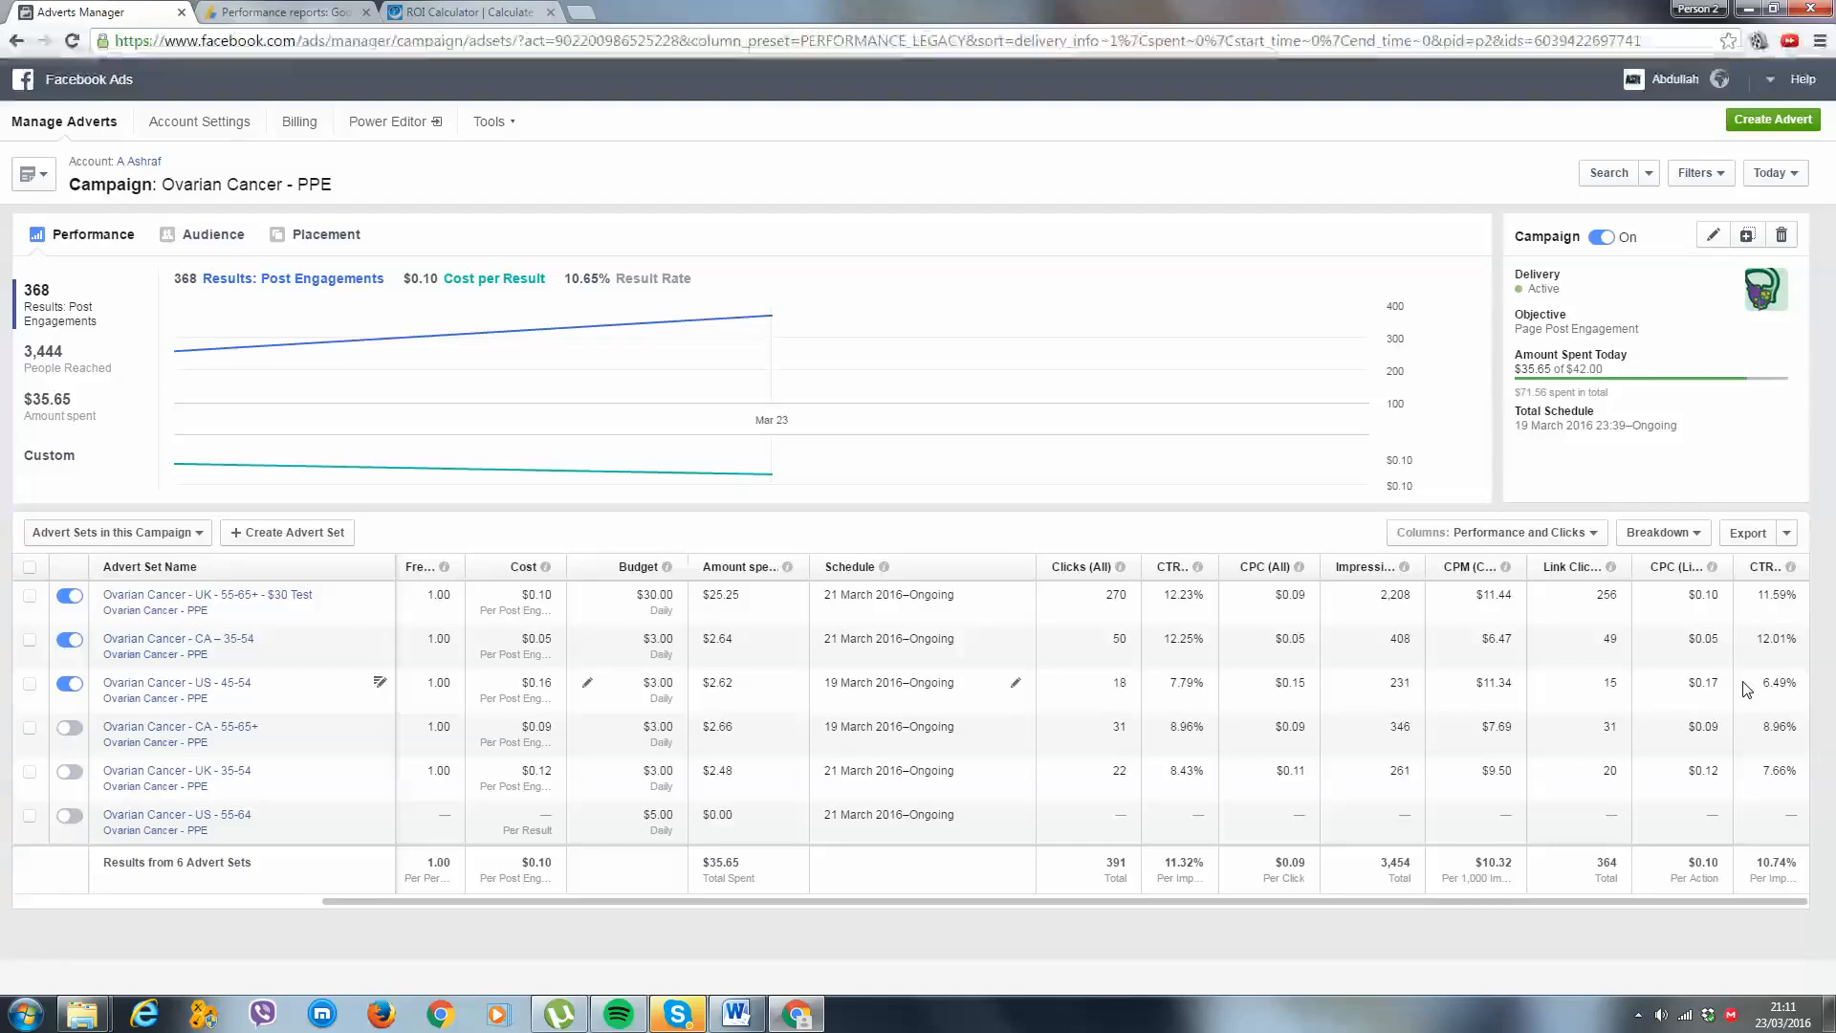
{"action": "left_click_drag", "start_coordinate": [1722, 683], "coordinate": [1697, 682]}
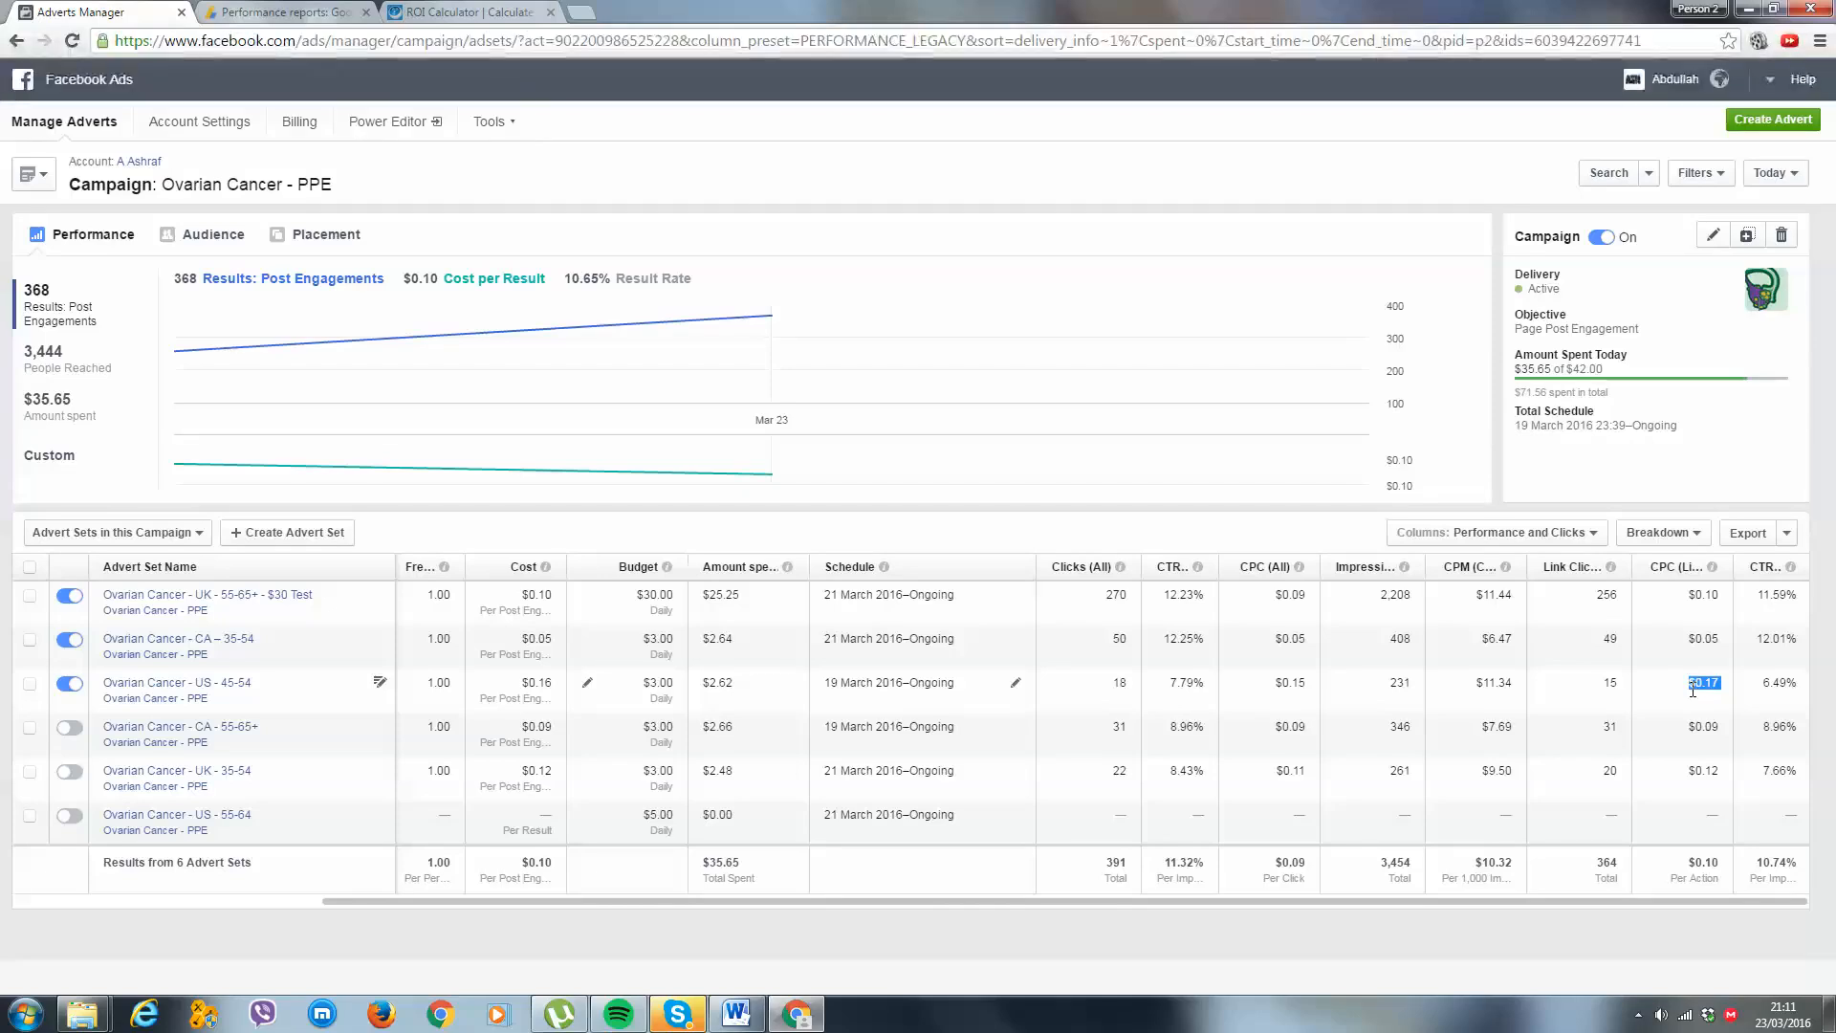
{"action": "mouse_move", "coordinate": [1788, 684]}
{"action": "left_mouse_down"}
{"action": "mouse_move", "coordinate": [1738, 705]}
{"action": "mouse_move", "coordinate": [1796, 677]}
{"action": "mouse_move", "coordinate": [1758, 680]}
{"action": "left_mouse_up"}
{"action": "left_click", "coordinate": [1410, 515]}
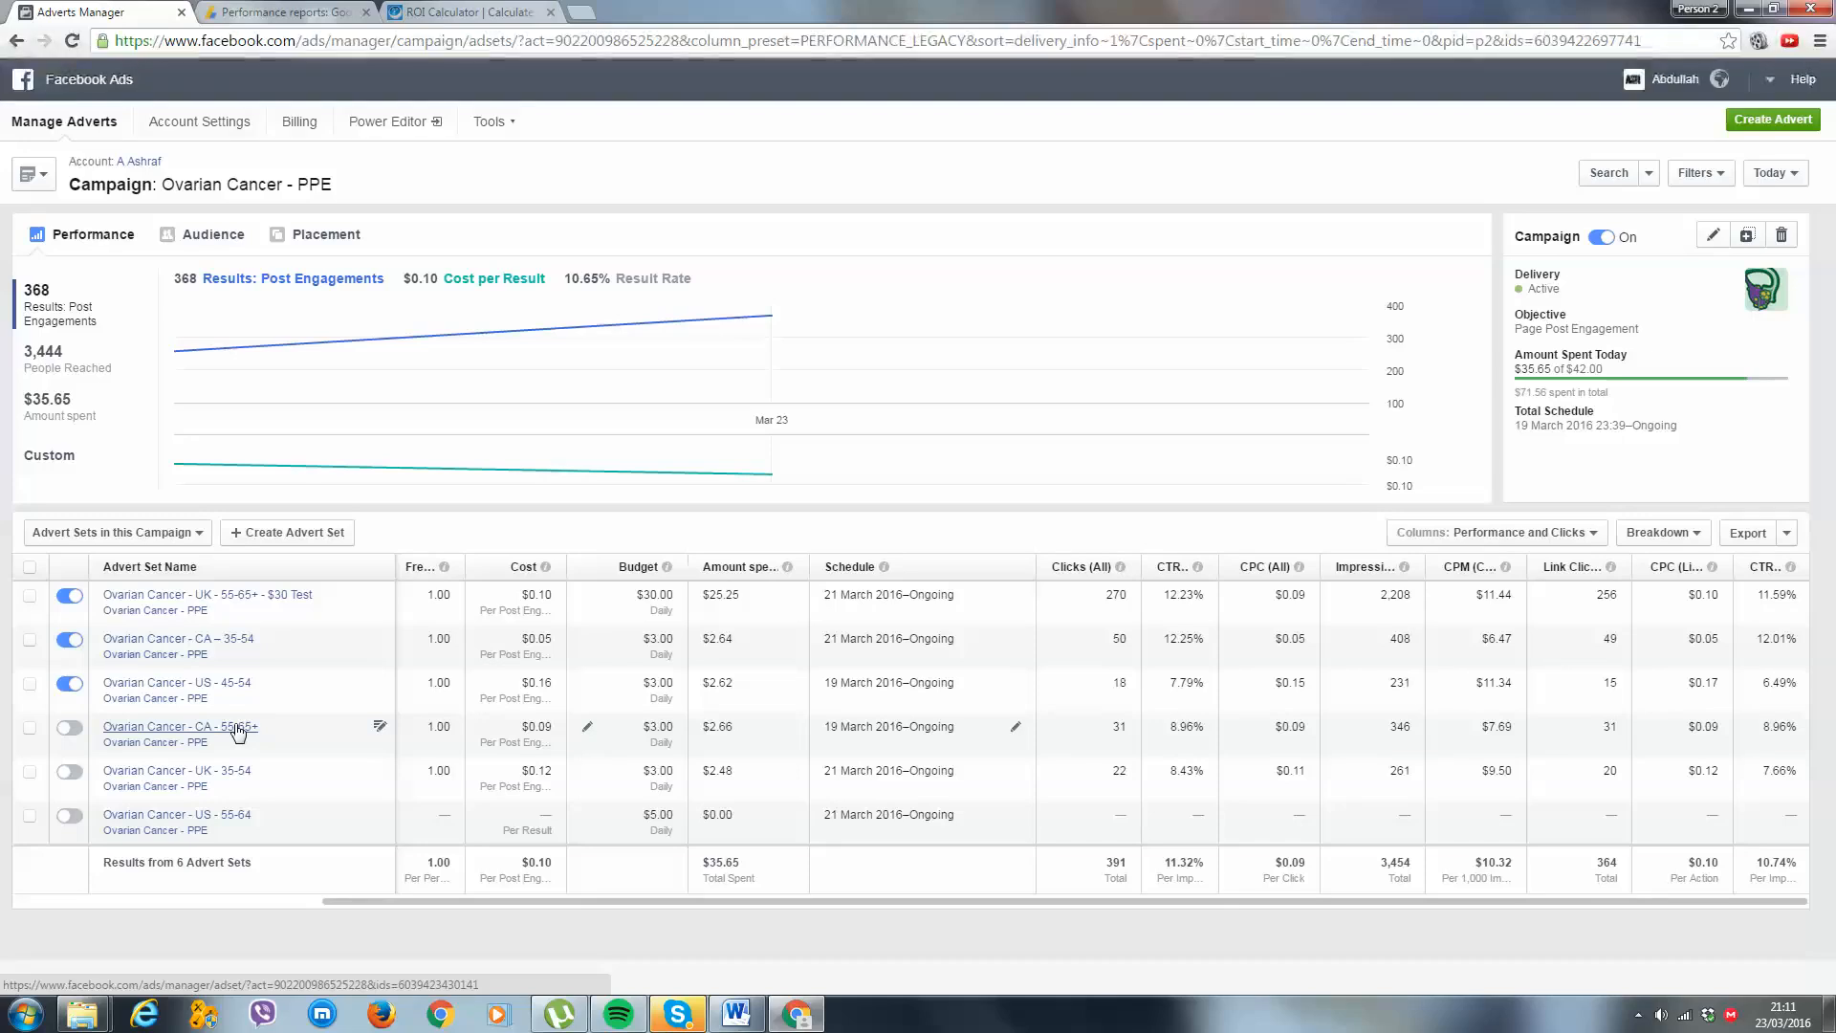
Open Power Editor, remove the advert set filter, and show the advert sets of the Ovarian Cancer - PPE campaign.
{"action": "left_click", "coordinate": [398, 120]}
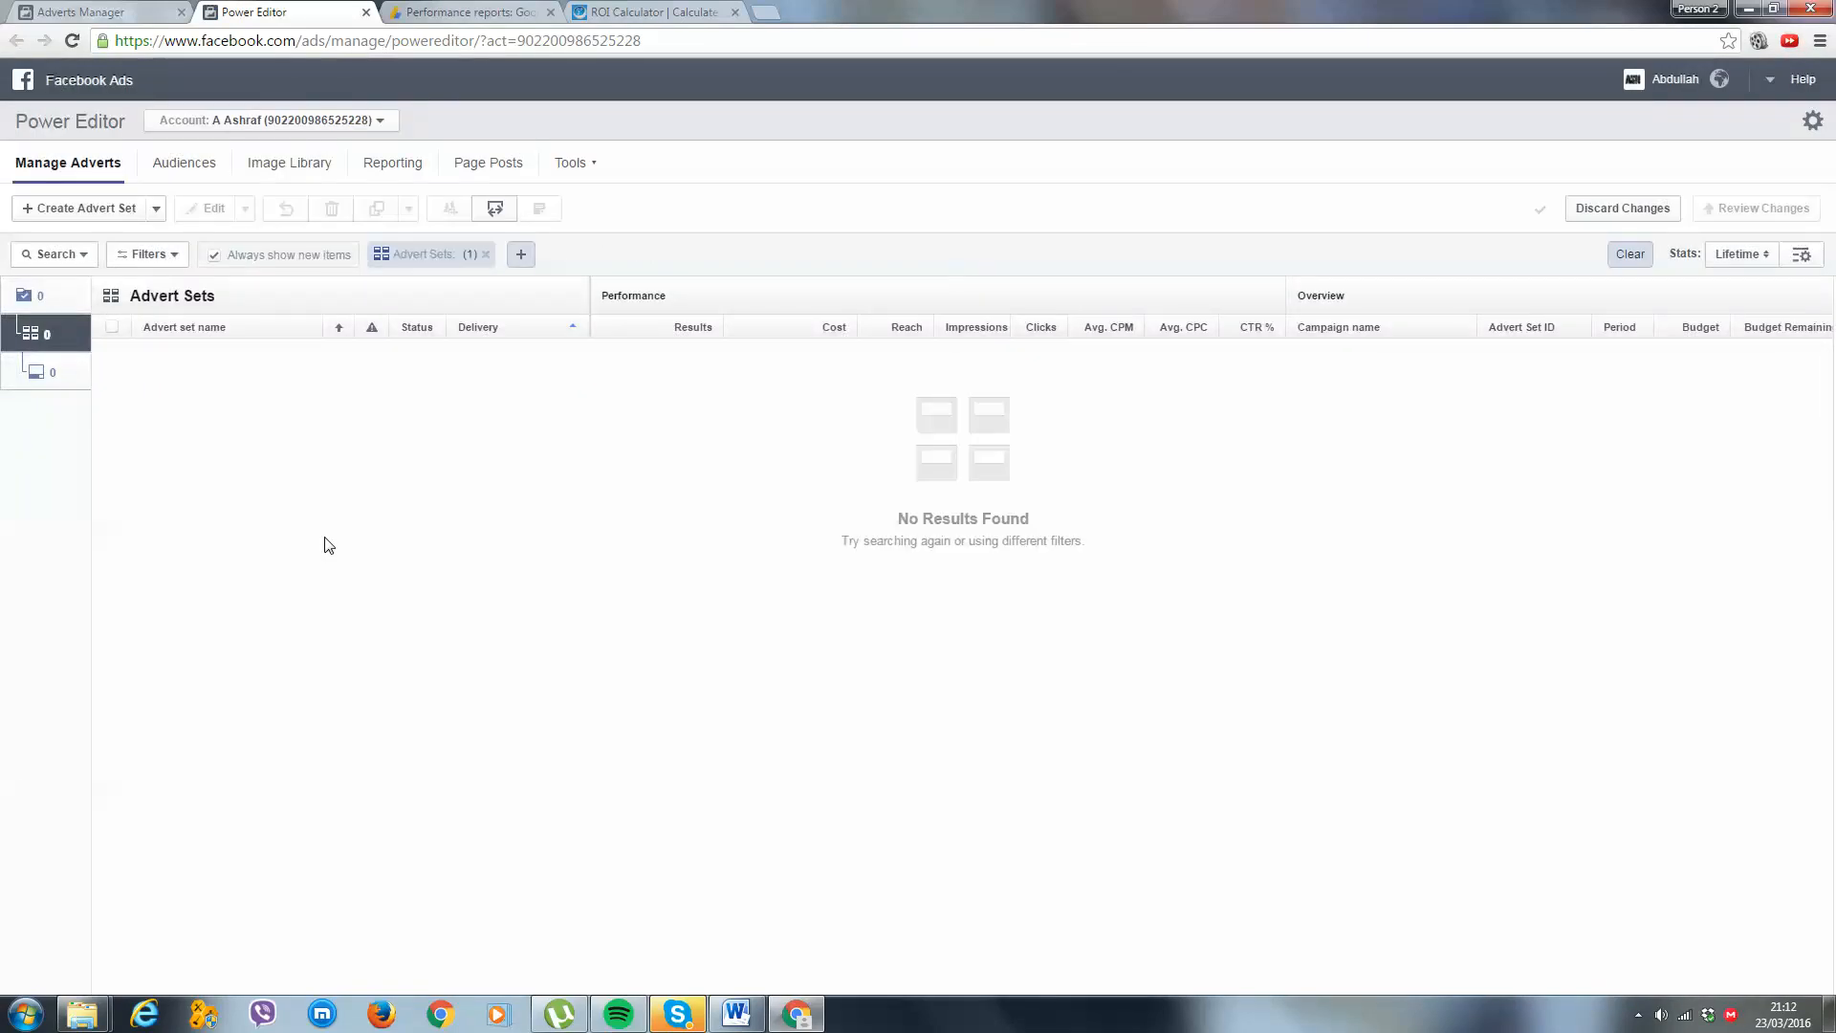
{"action": "left_click", "coordinate": [487, 253]}
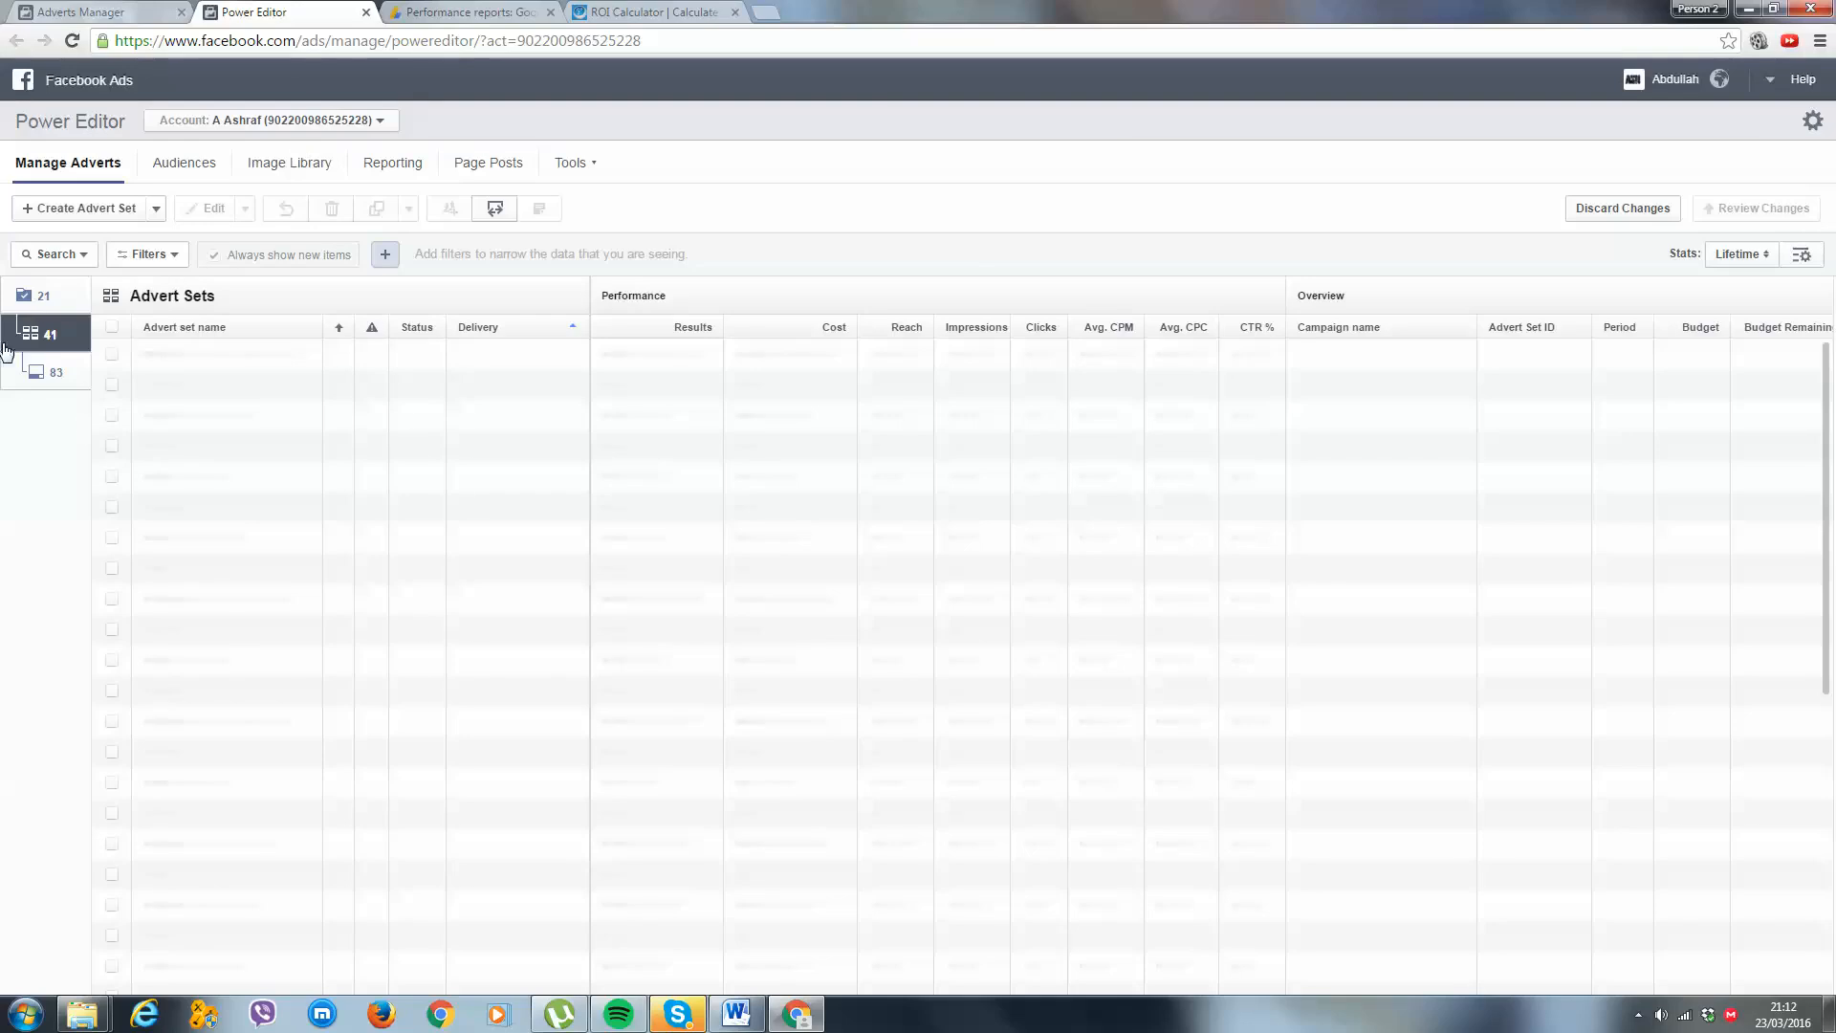
{"action": "left_click", "coordinate": [74, 304]}
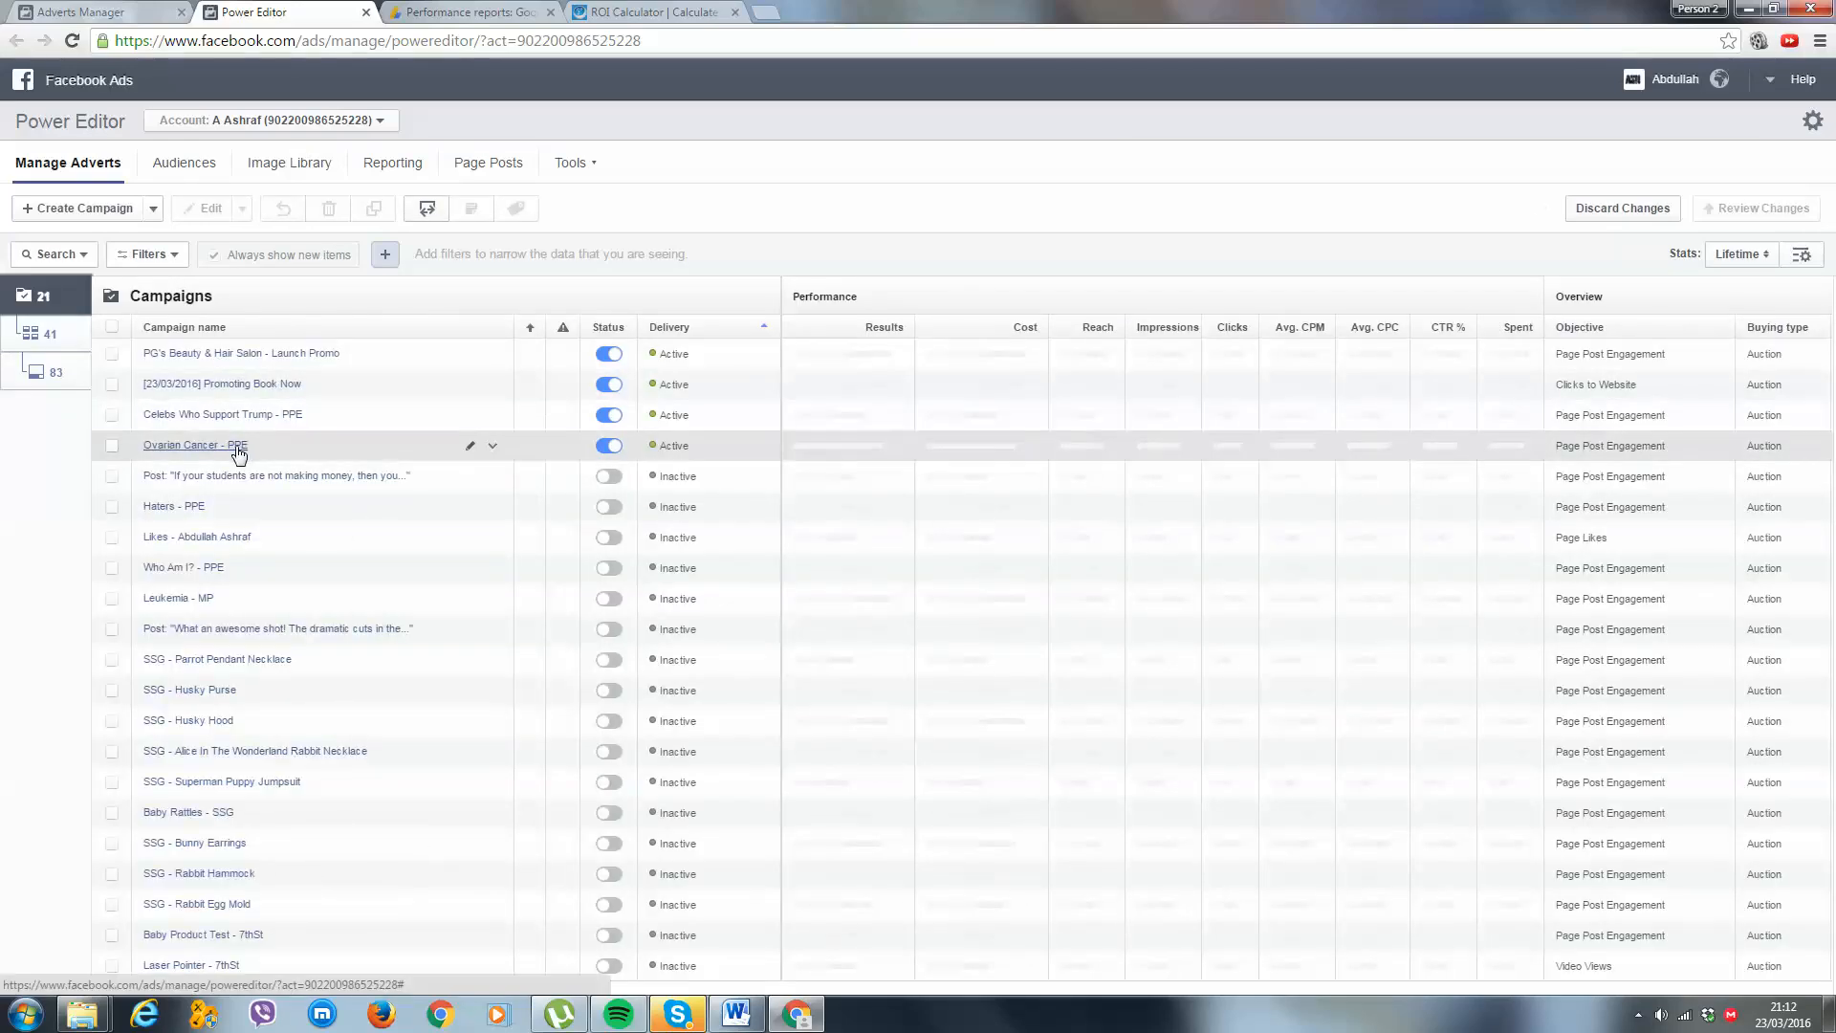
{"action": "left_click", "coordinate": [238, 450]}
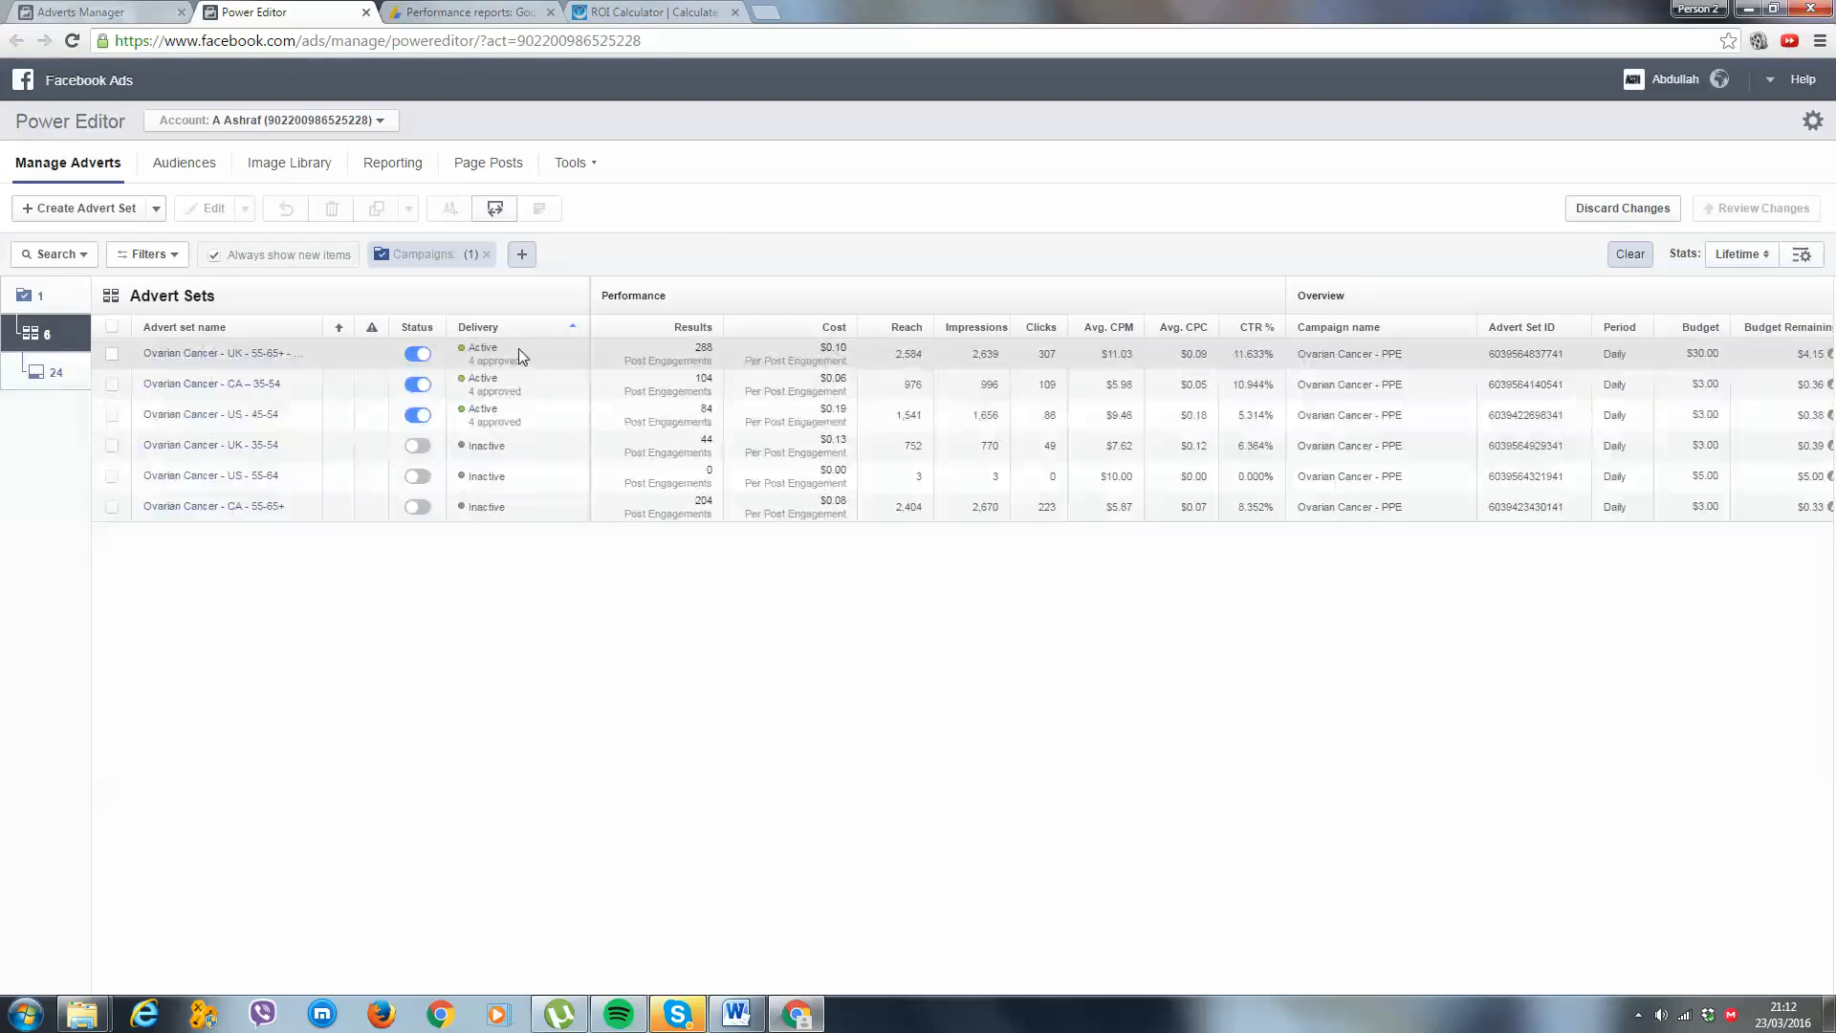
Open the Ovarian Cancer - US - 45-54 advert set for editing and review its audience targeting.
{"action": "left_click", "coordinate": [494, 414]}
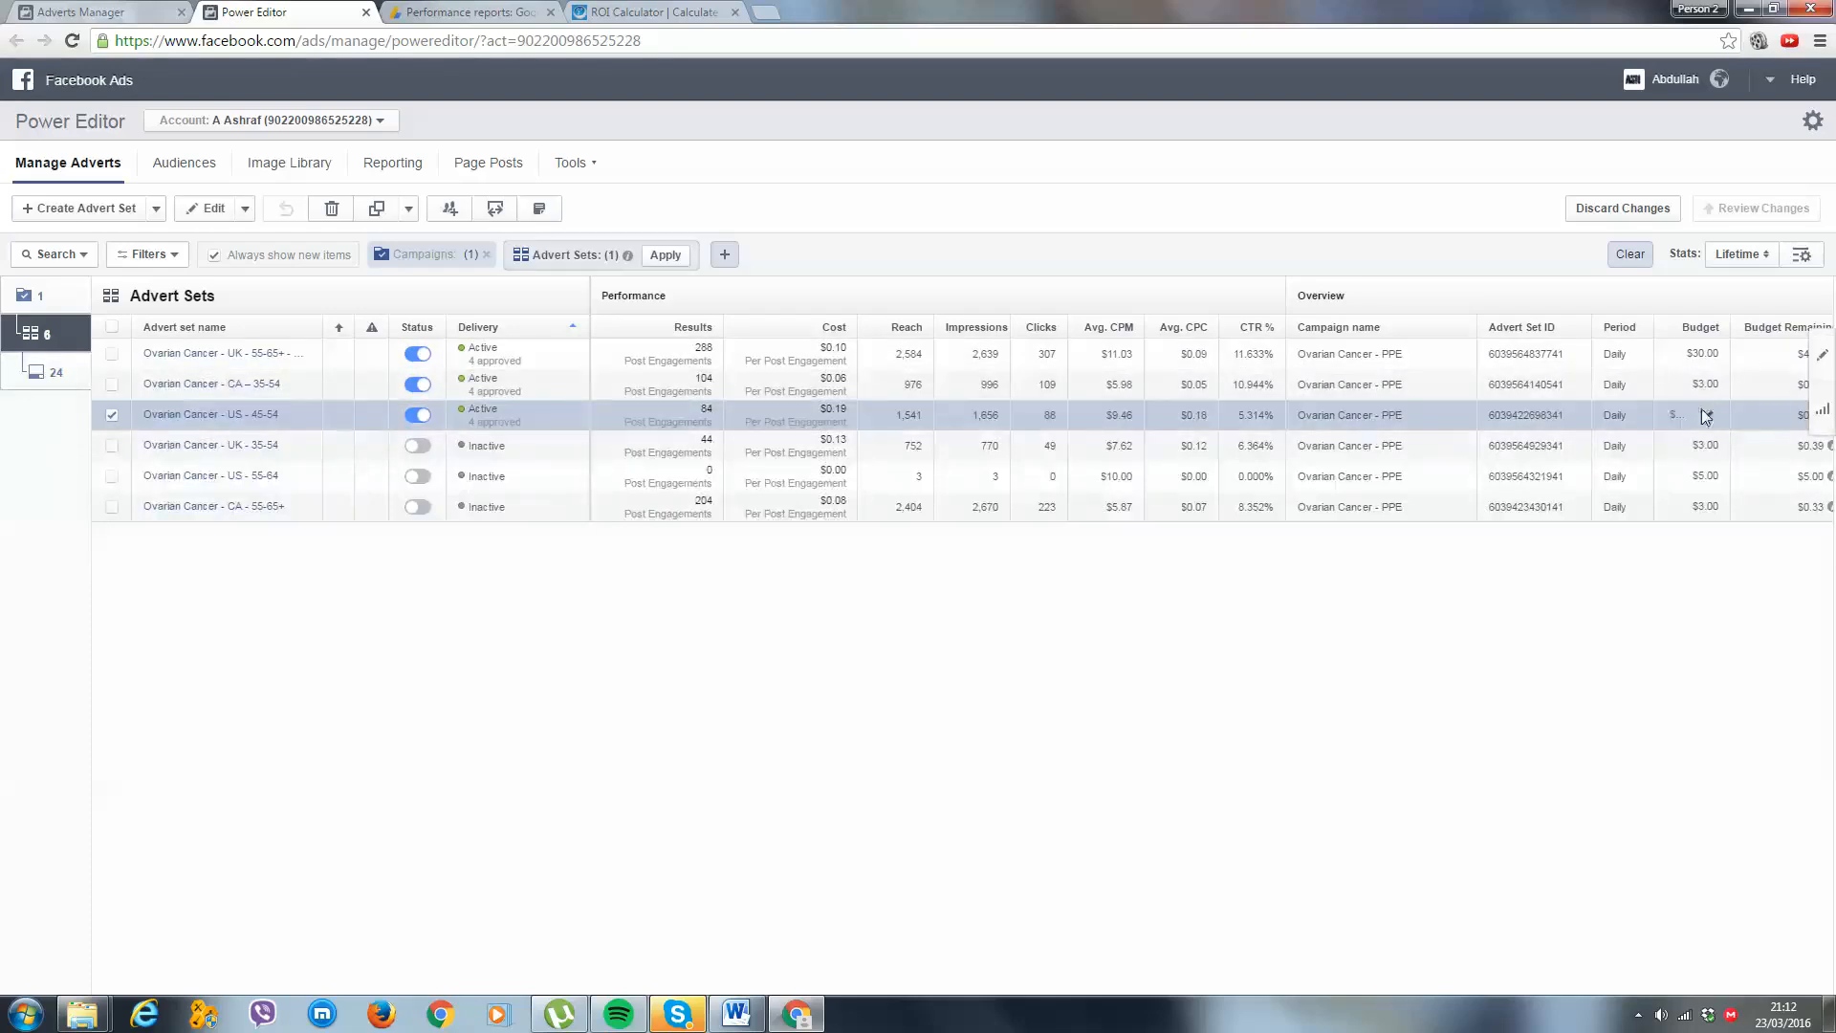
{"action": "left_click", "coordinate": [1824, 368]}
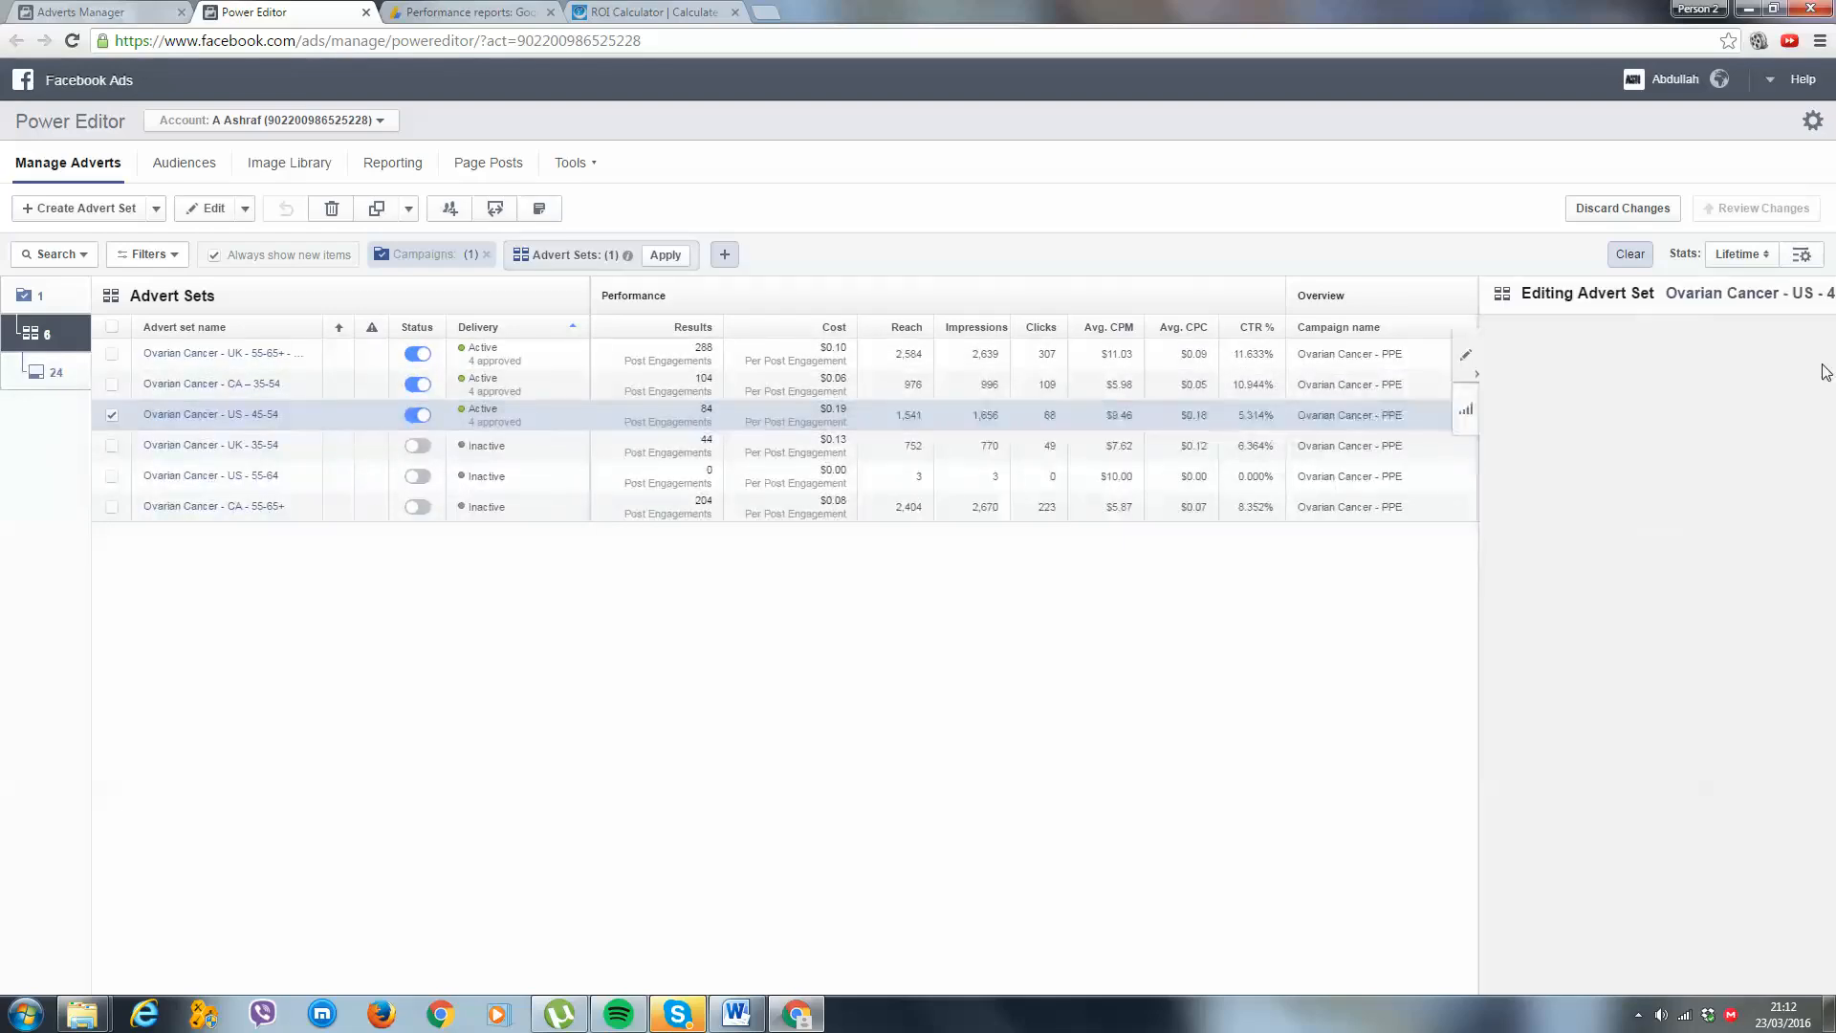
{"action": "scroll", "coordinate": [1172, 519], "scroll_direction": "down", "scroll_amount": 6}
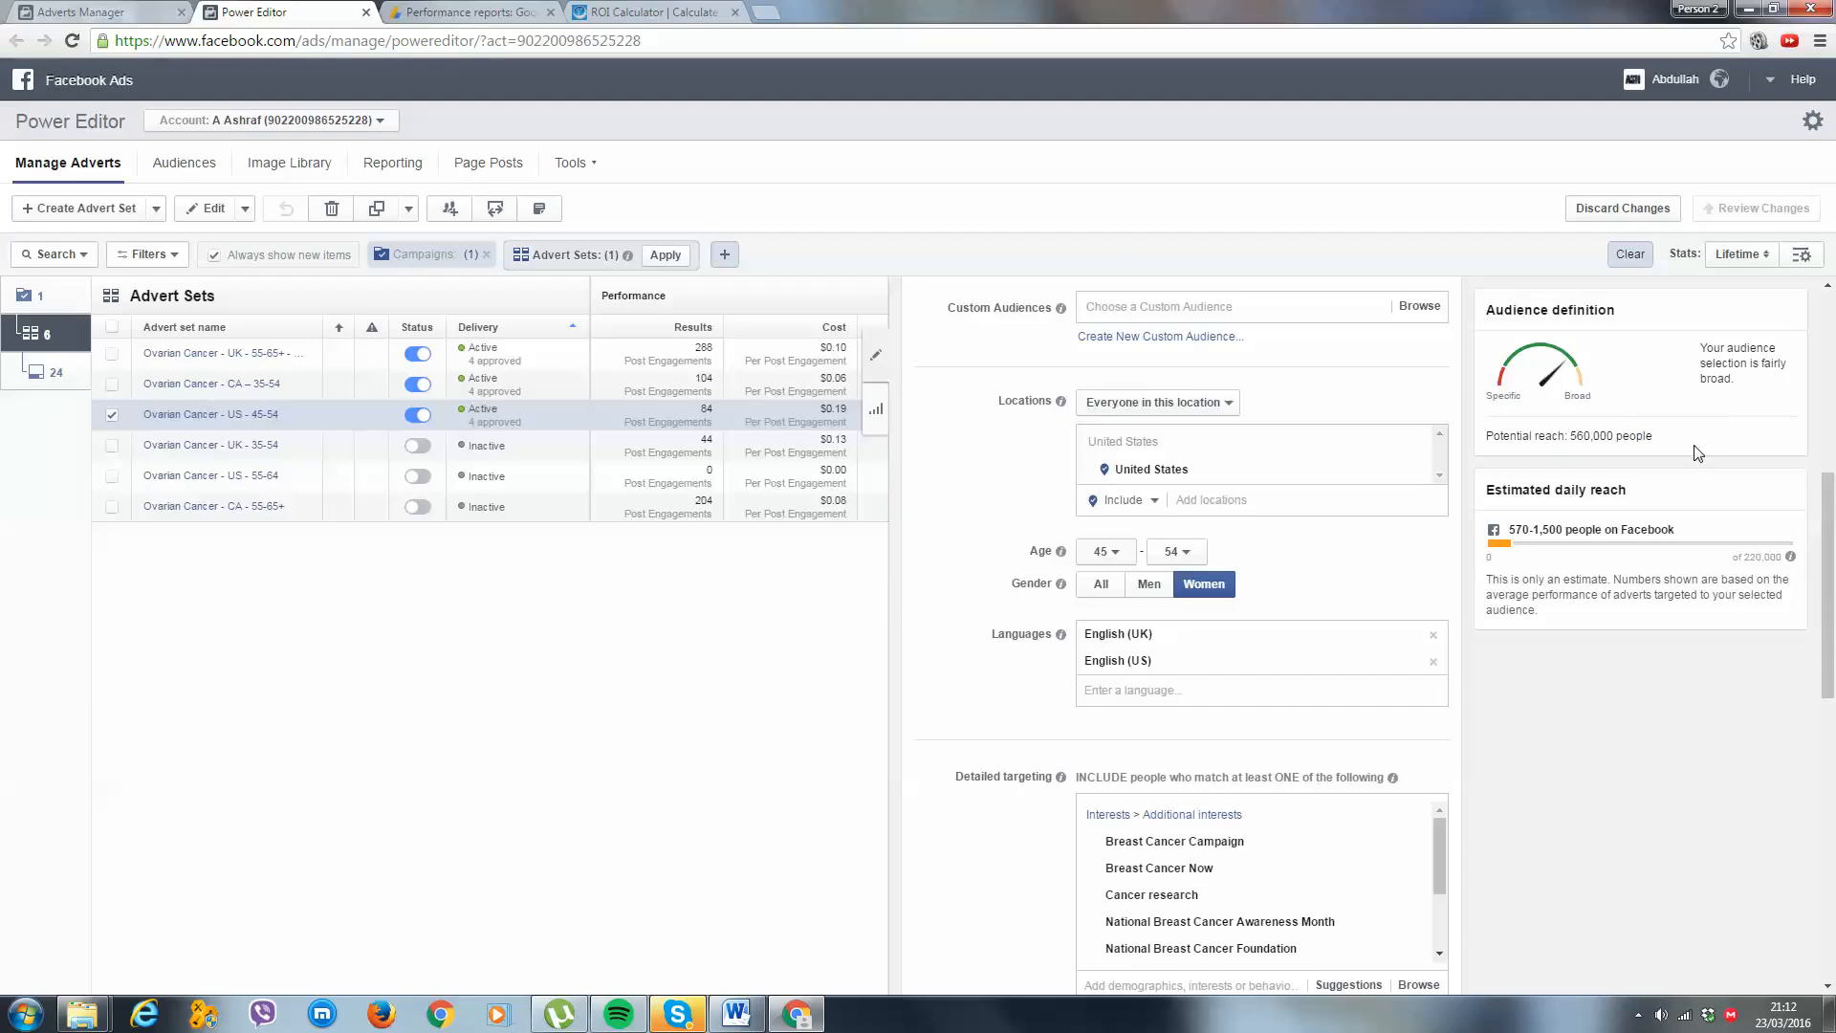
{"action": "scroll", "coordinate": [1358, 803], "scroll_direction": "down", "scroll_amount": 4}
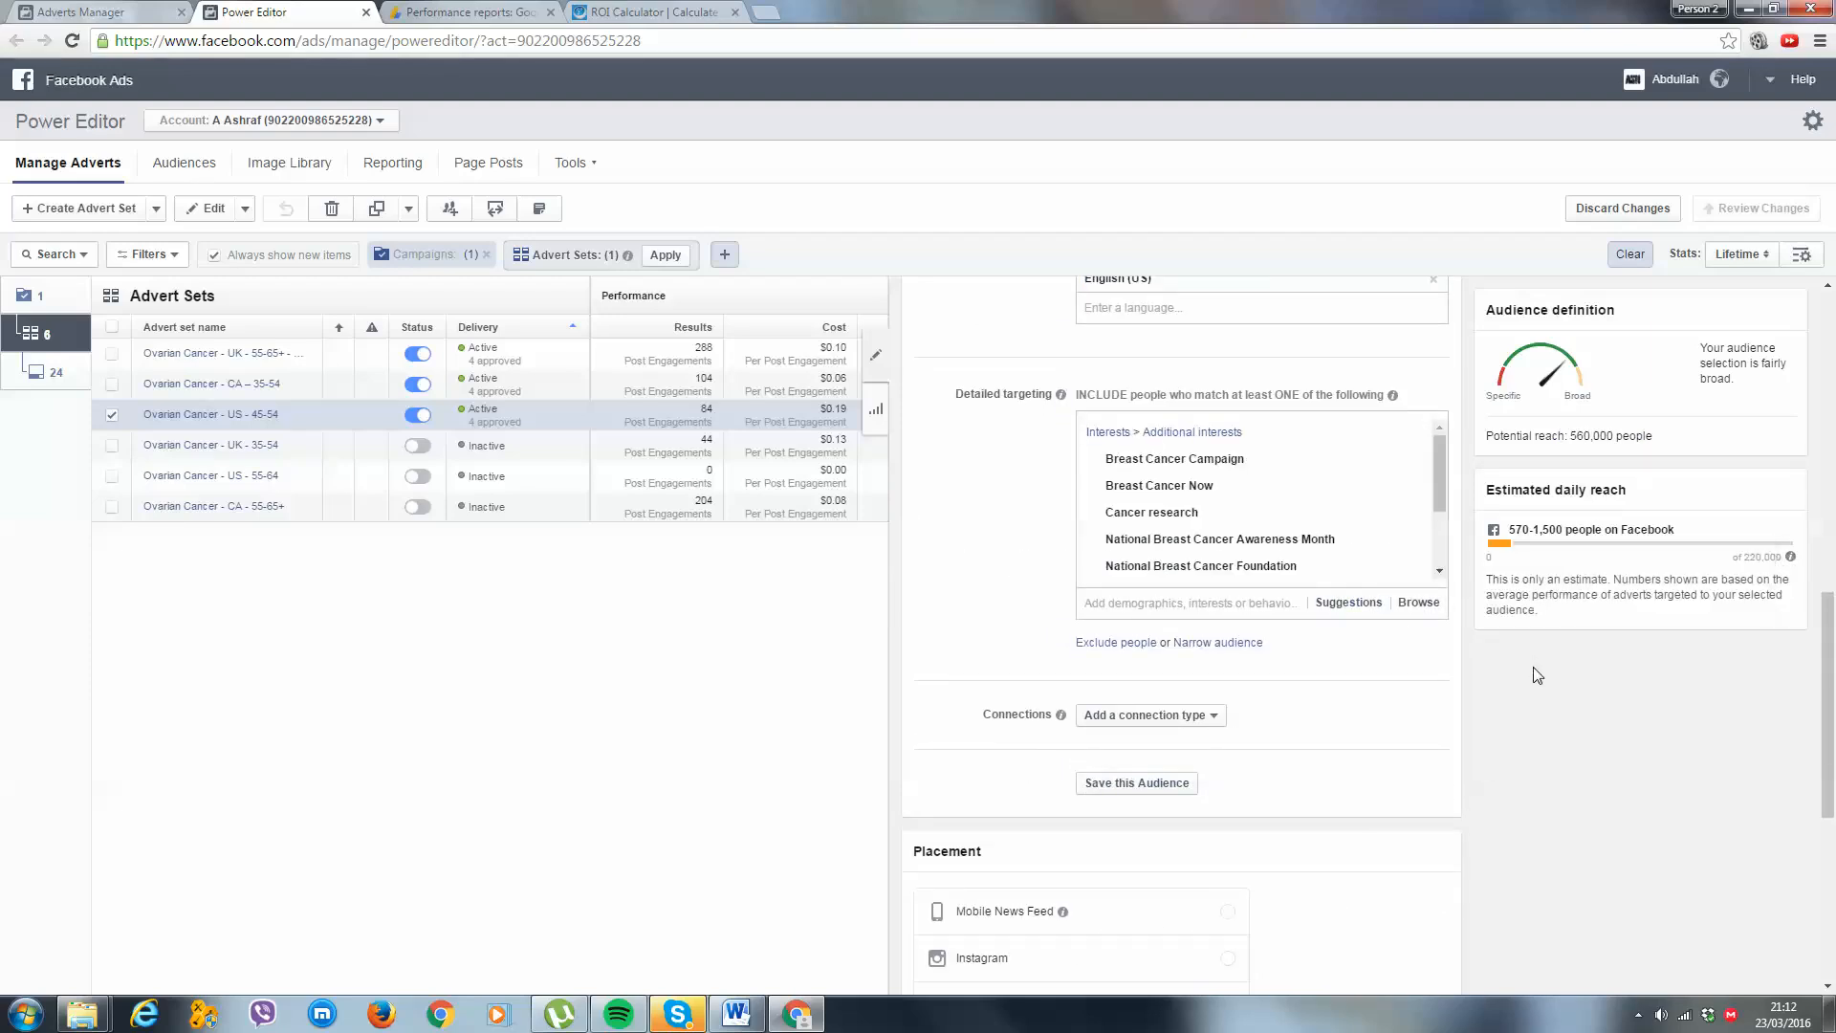
Check the potential reach in the audience definition of the US - 45-54 advert set.
{"action": "left_click", "coordinate": [1639, 1015]}
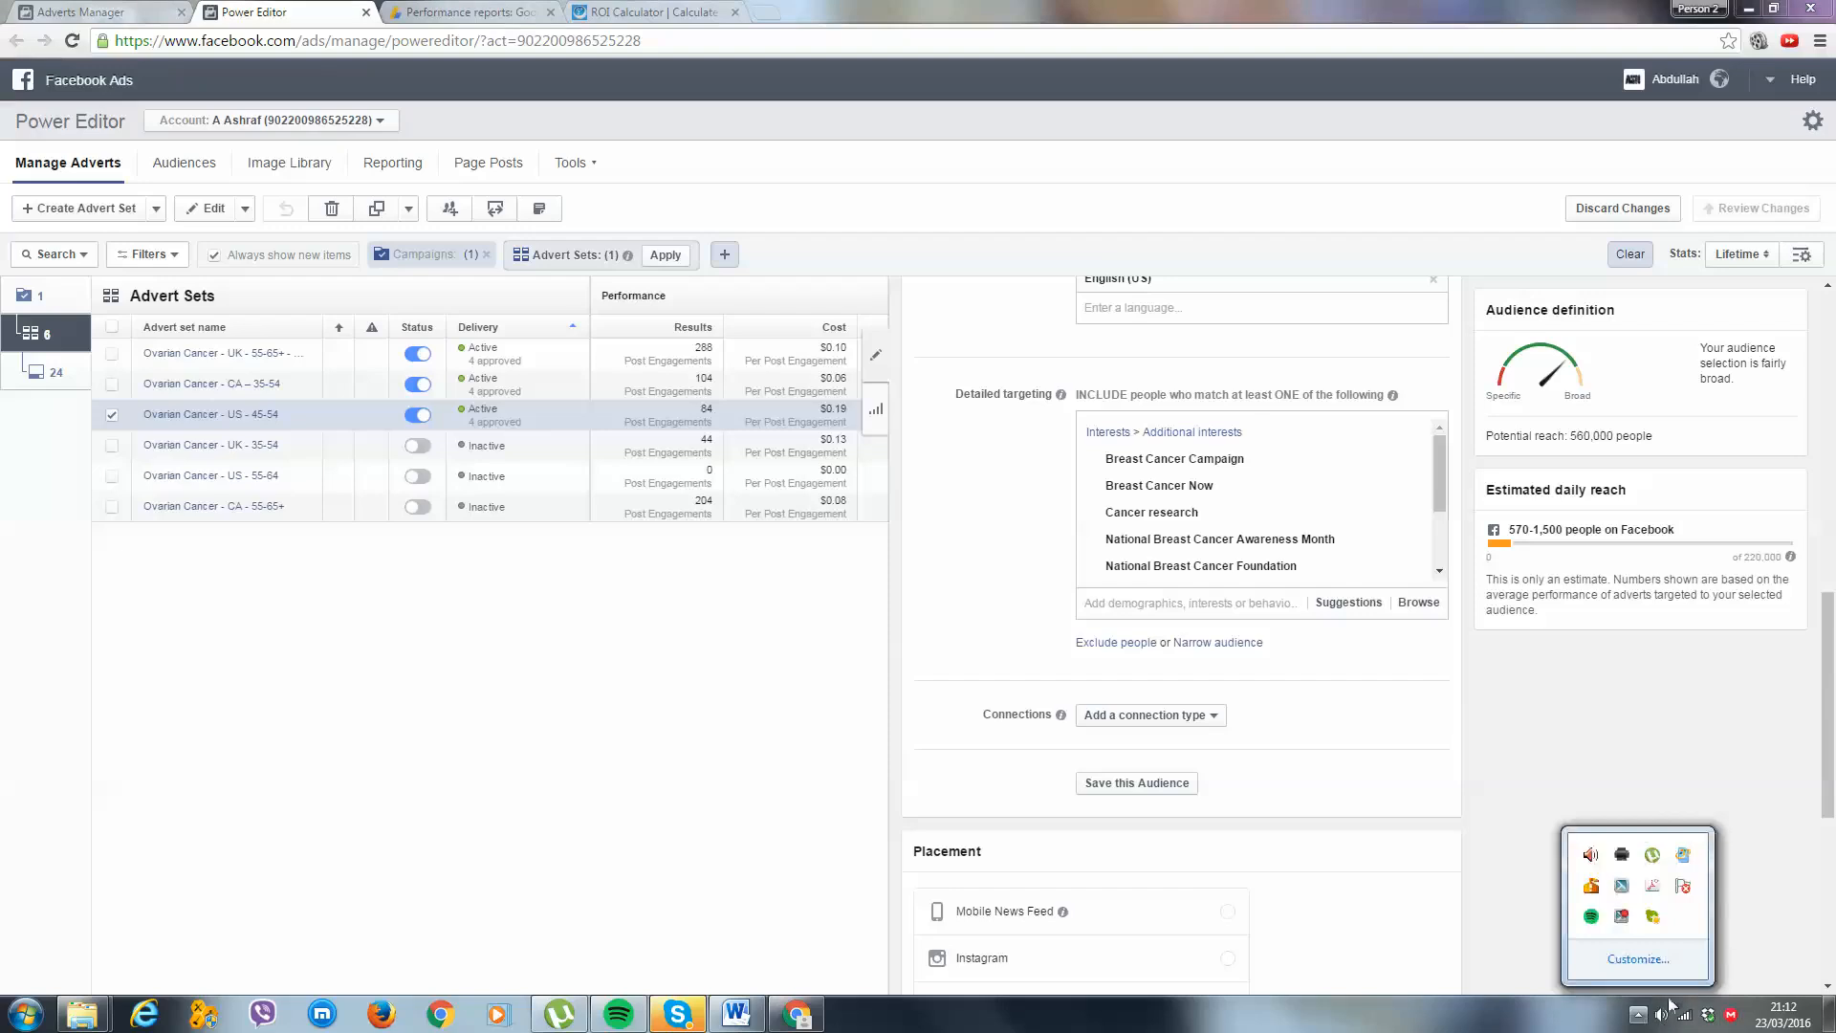
{"action": "left_click", "coordinate": [1766, 952]}
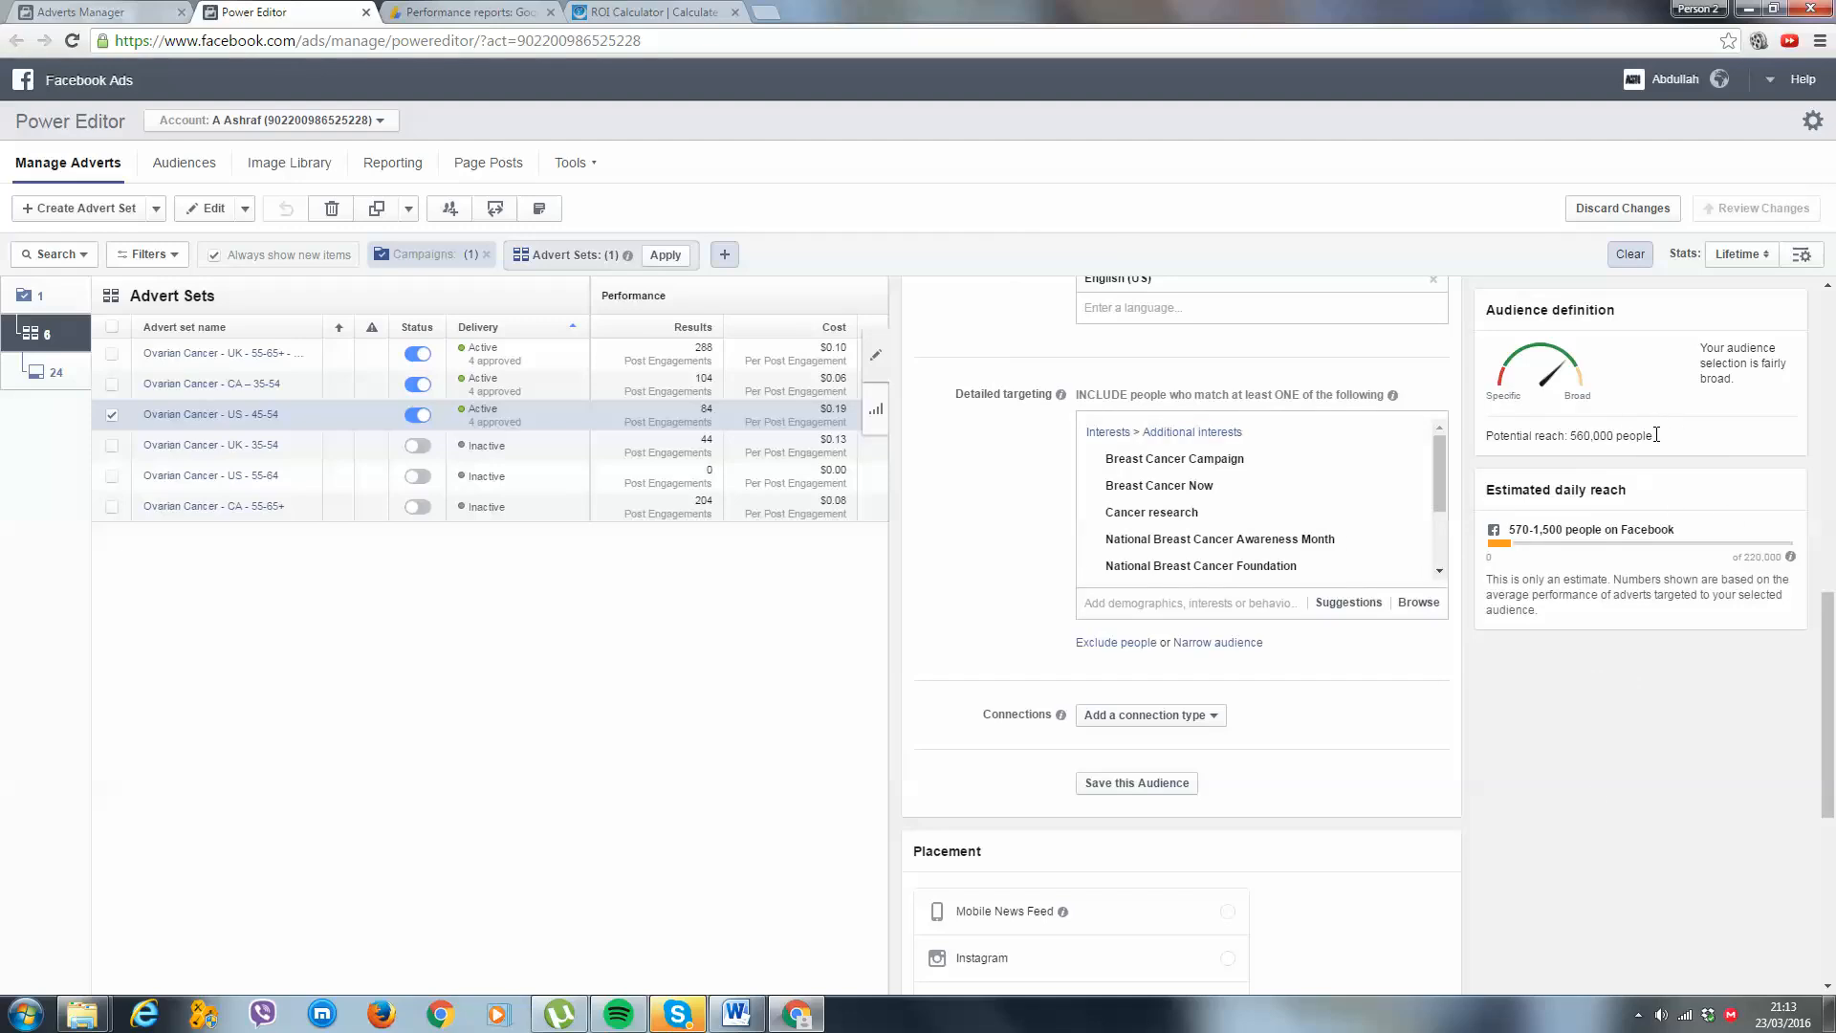
{"action": "left_click", "coordinate": [1712, 446]}
{"action": "left_click_drag", "start_coordinate": [1666, 440], "coordinate": [1576, 441]}
{"action": "left_click", "coordinate": [1717, 488]}
{"action": "left_click", "coordinate": [1214, 610]}
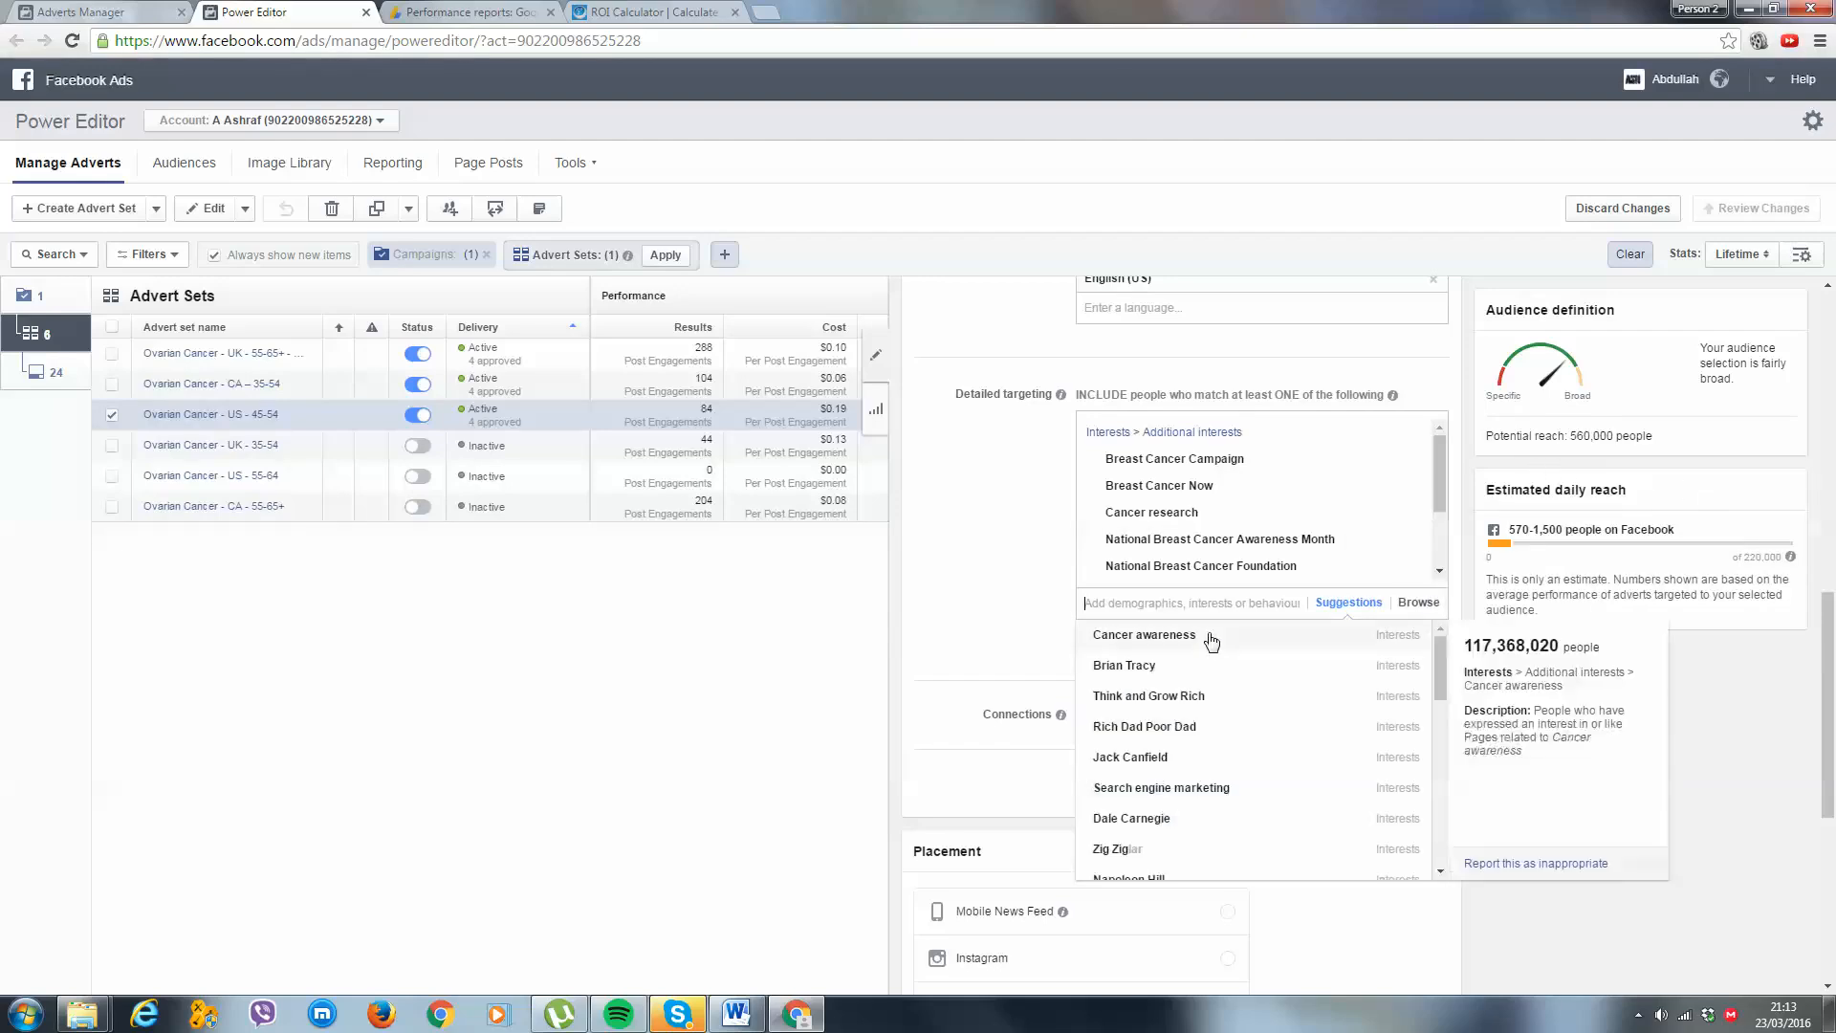
{"action": "scroll", "coordinate": [1259, 669], "scroll_direction": "down", "scroll_amount": 1}
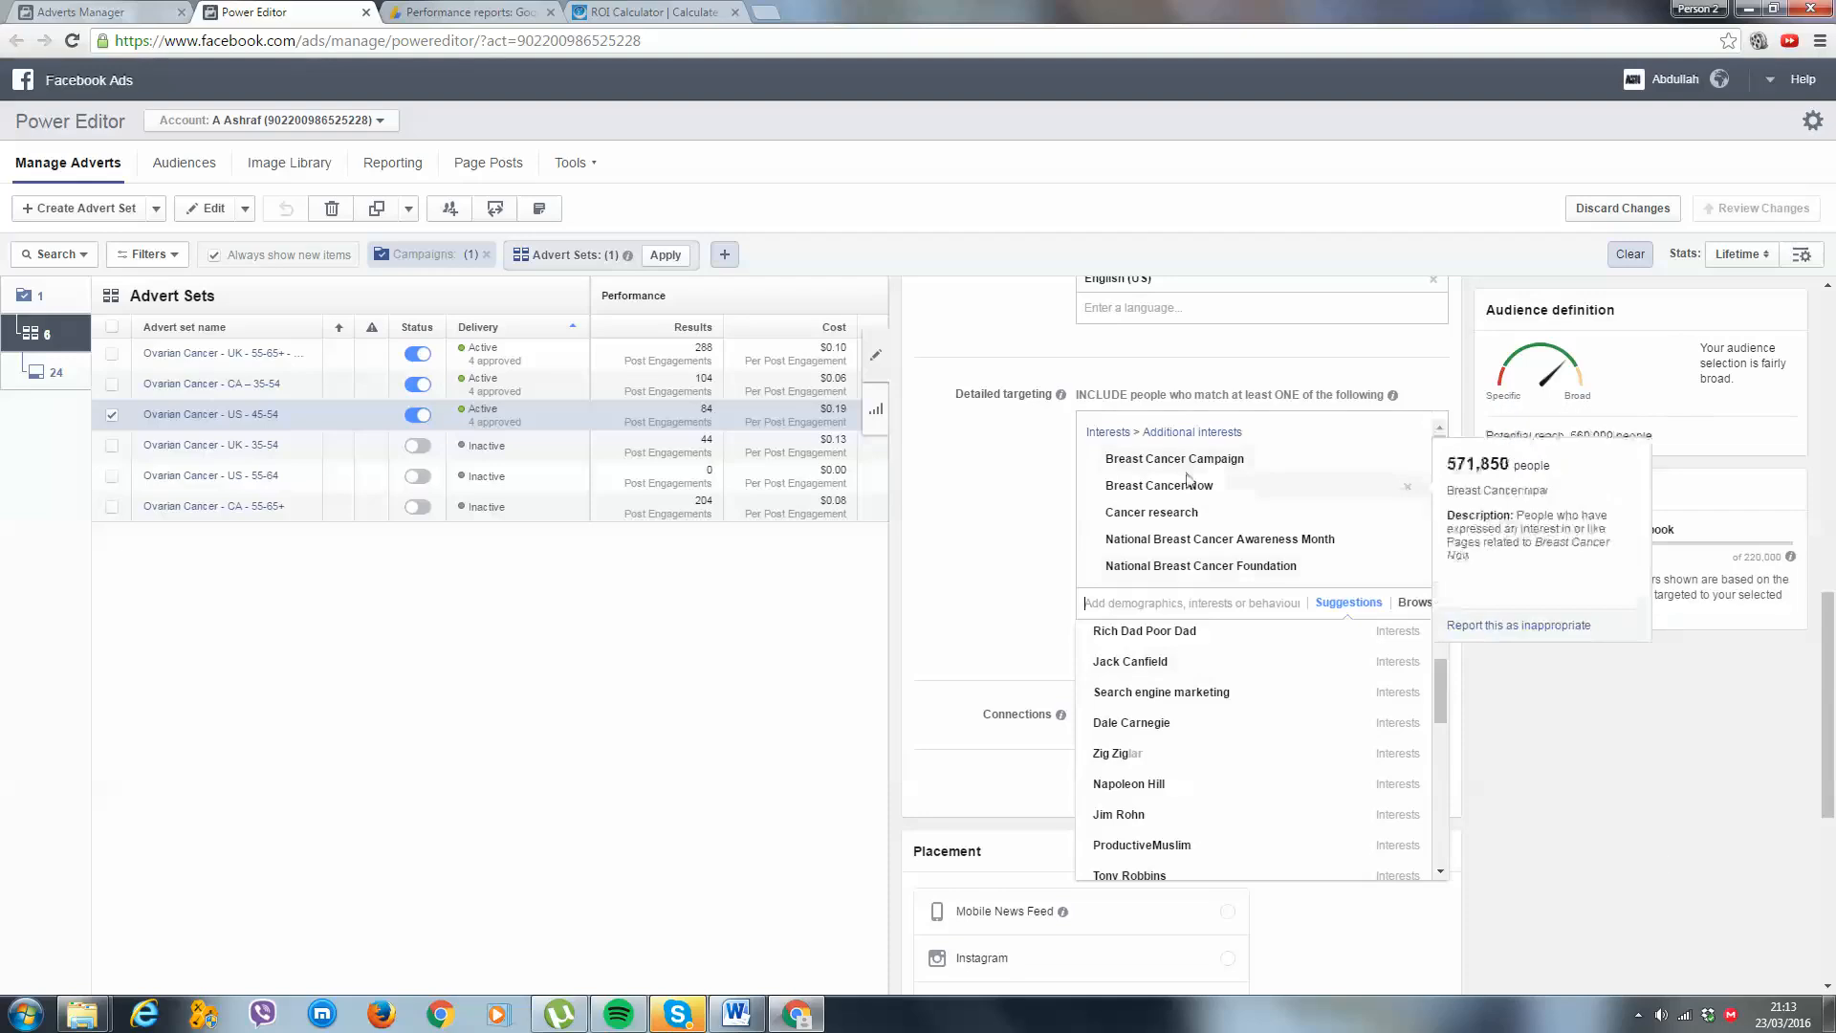
{"action": "type", "text": "br"}
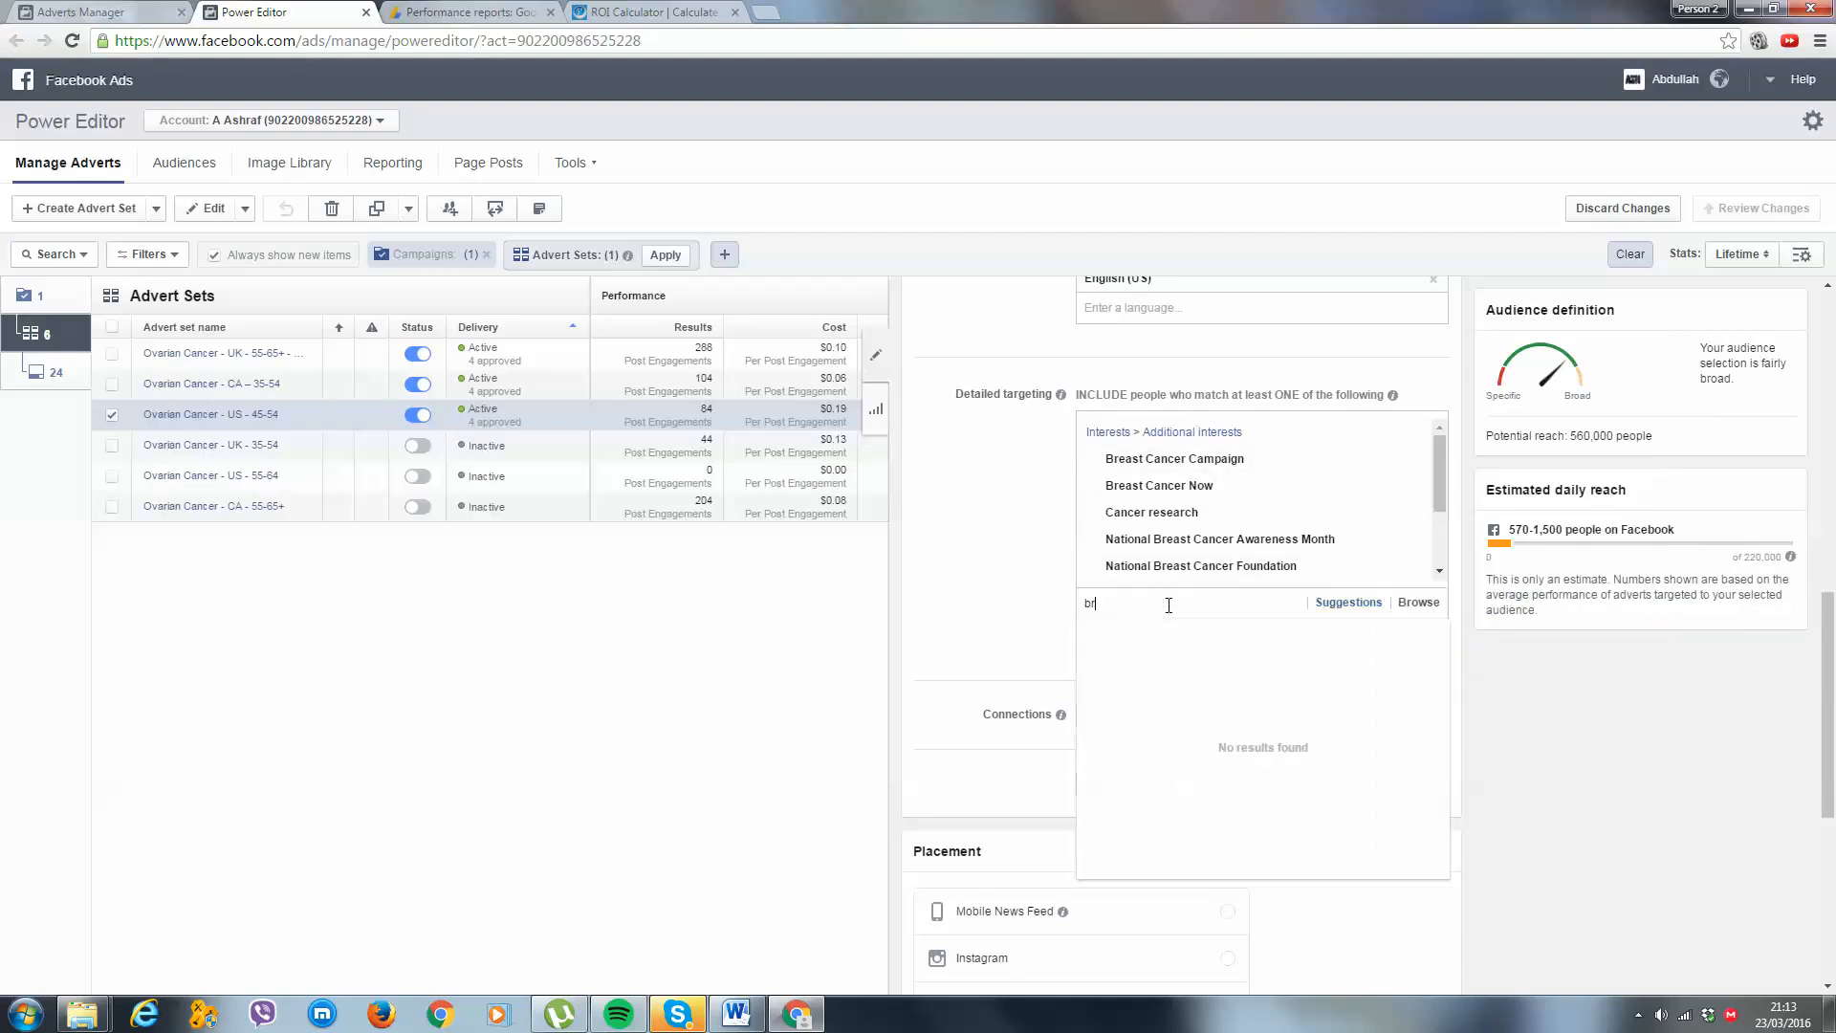
{"action": "type", "text": "east"}
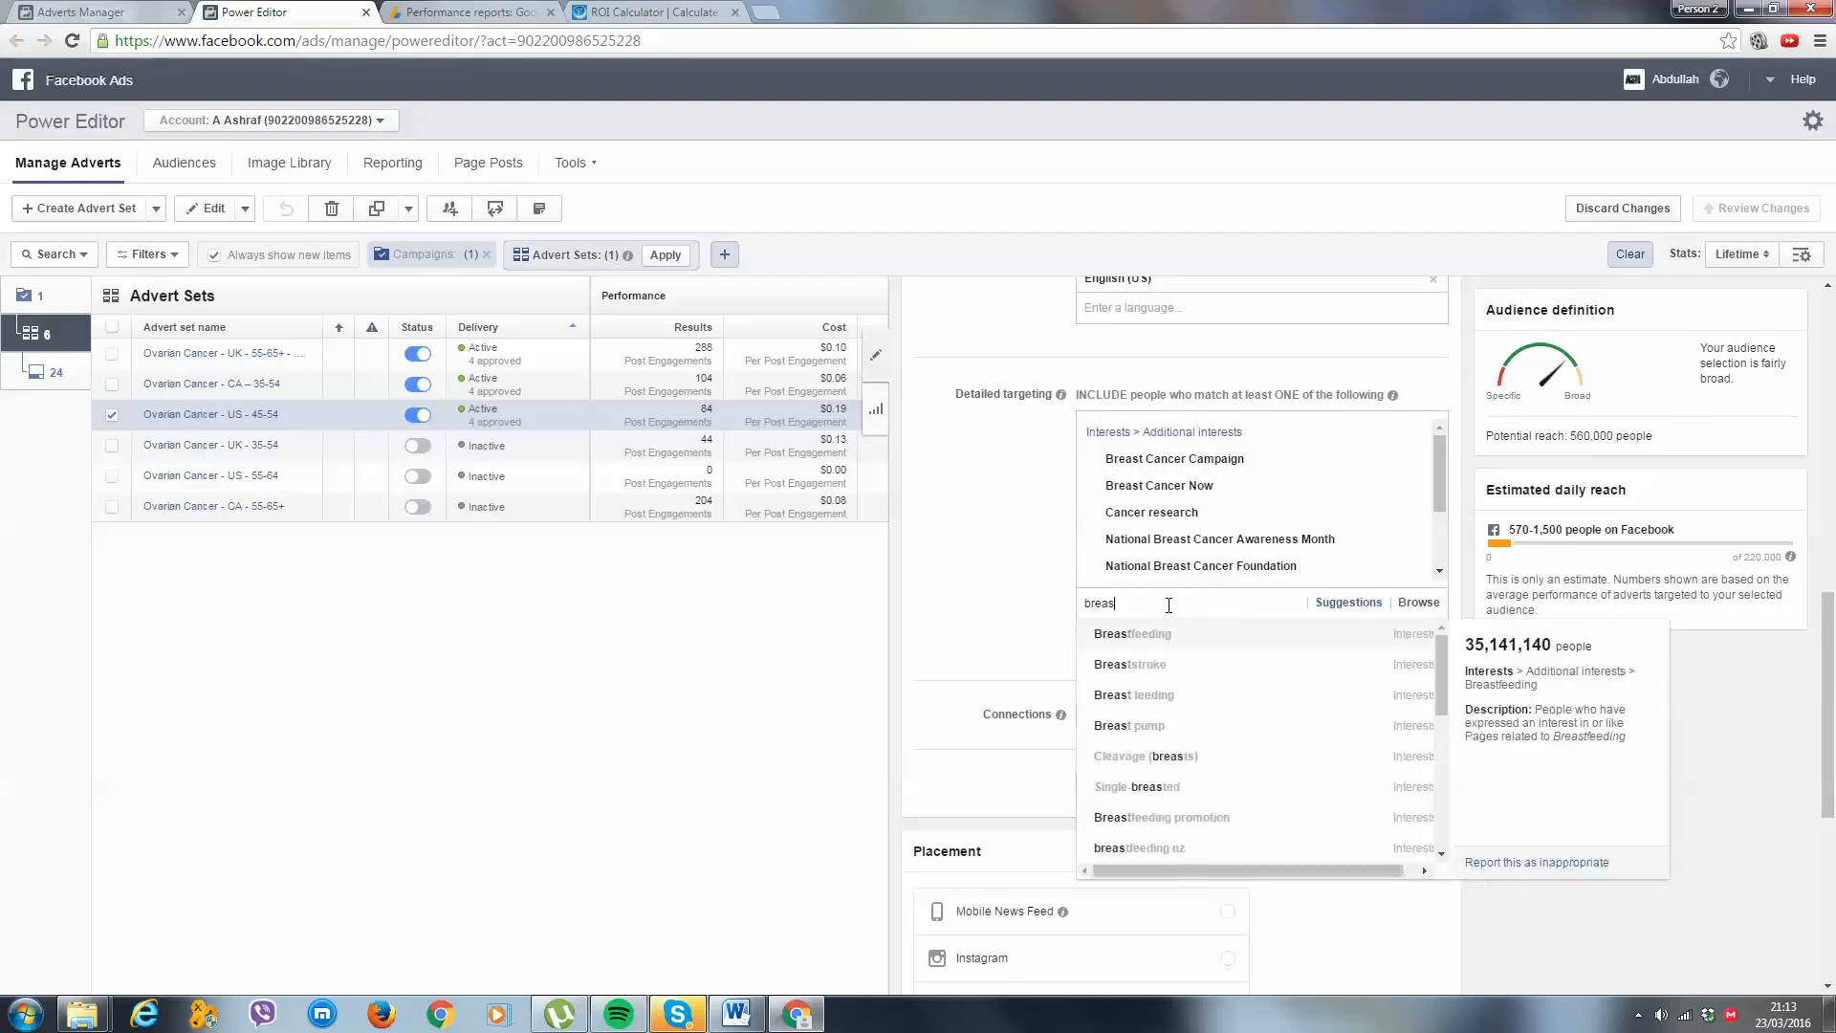
{"action": "key", "text": "BackSpace"}
{"action": "key", "text": "BackSpace"}
{"action": "key", "text": "BackSpace"}
{"action": "key", "text": "BackSpace"}
{"action": "key", "text": "BackSpace"}
{"action": "key", "text": "BackSpace"}
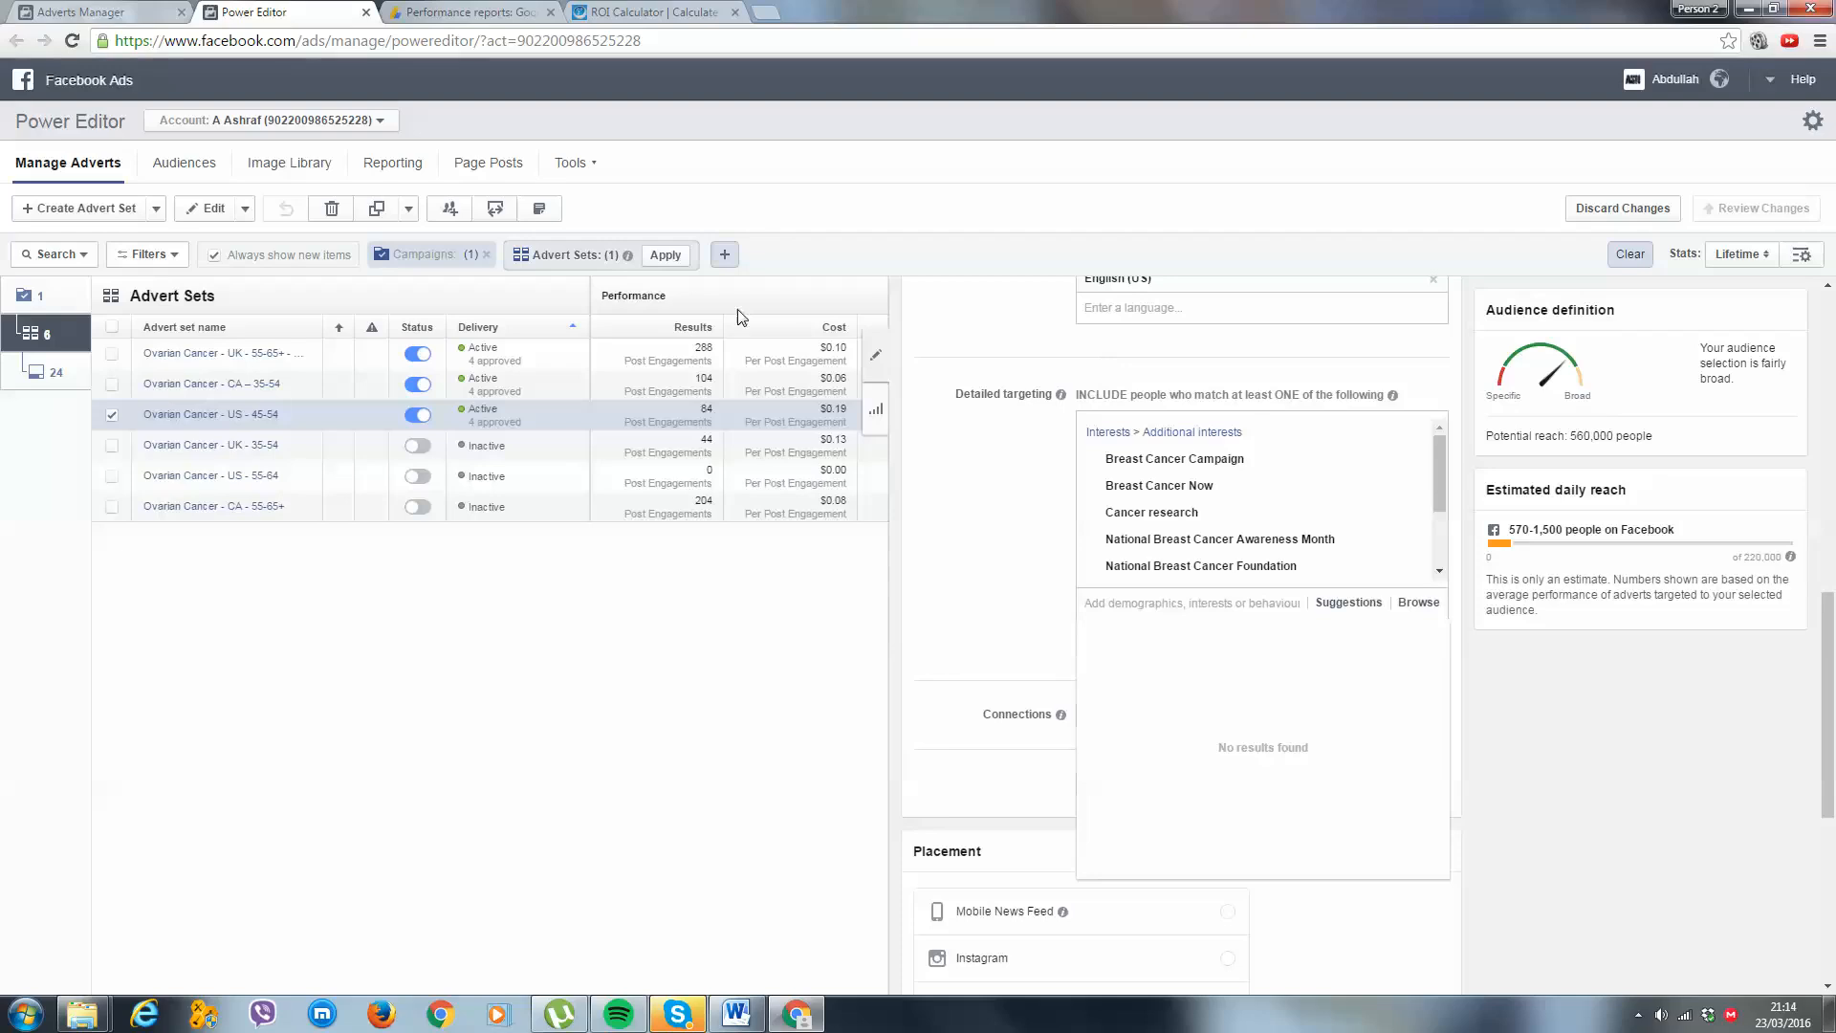
{"action": "left_click", "coordinate": [1021, 463]}
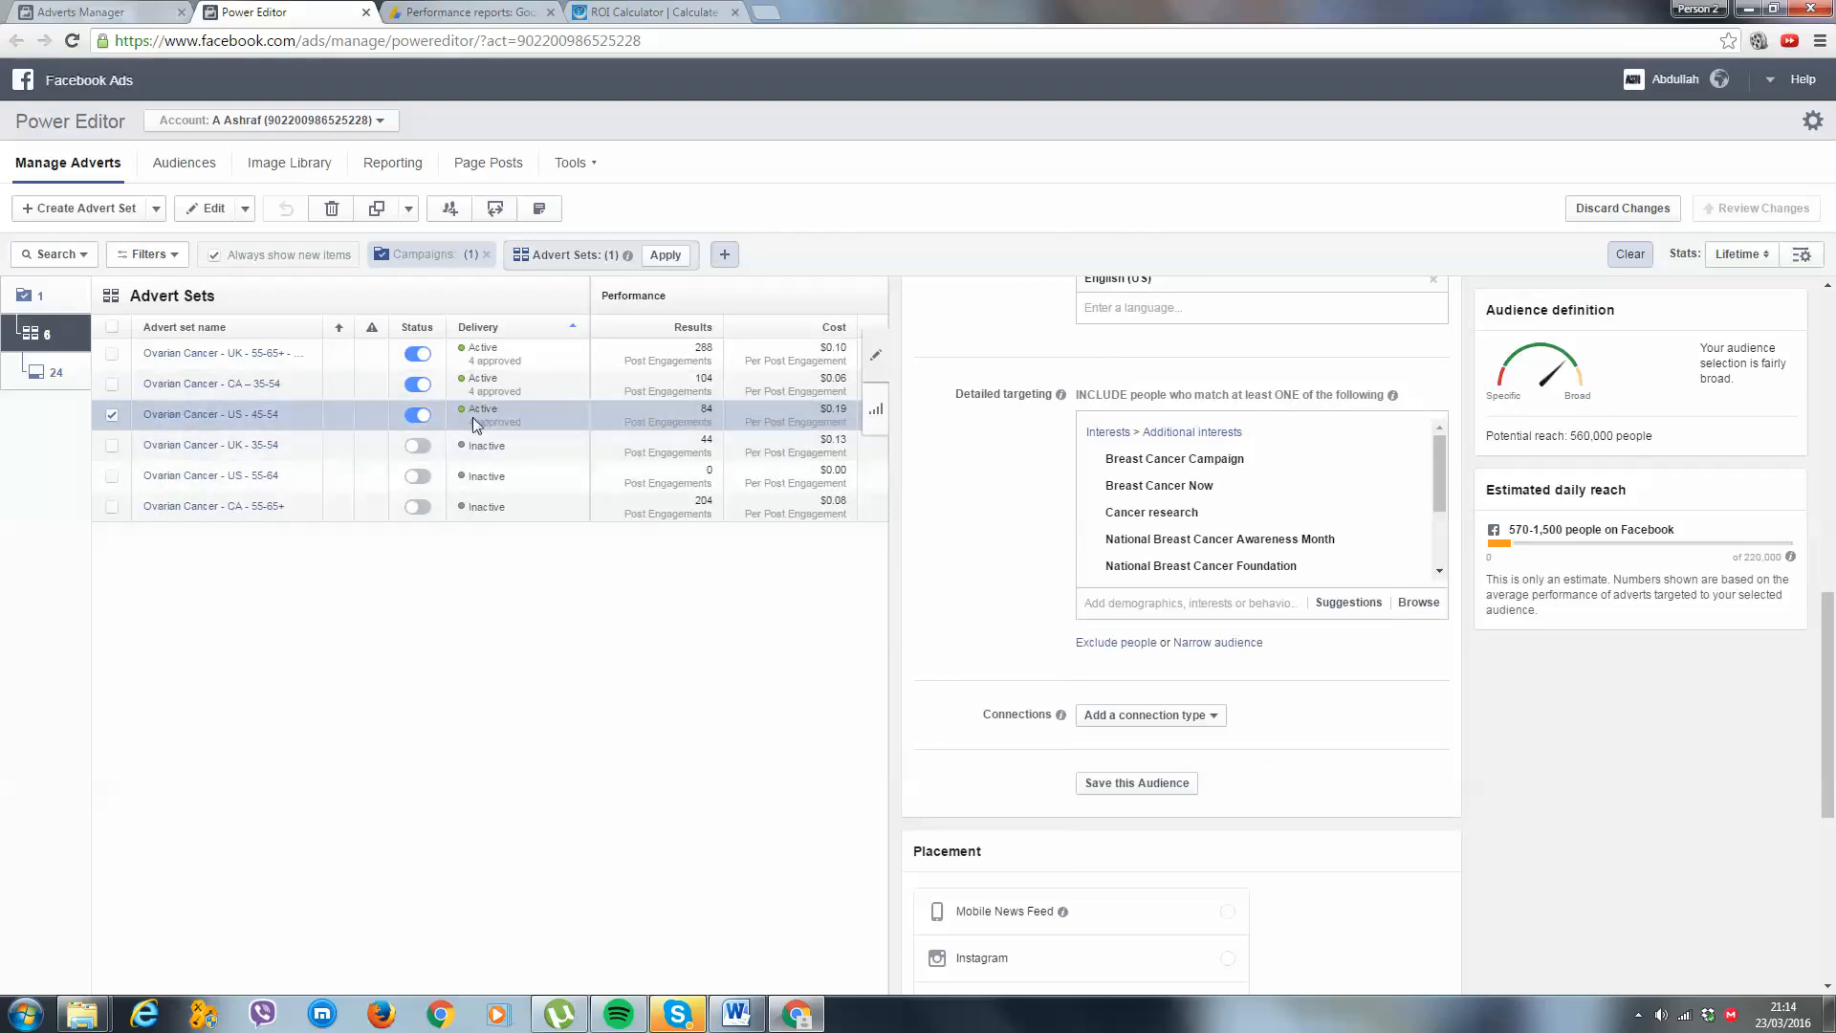
Duplicate the US - 45-54 advert set within the same campaign and rename the copy "Ovarian Cancer - US - 45-48".
{"action": "left_click", "coordinate": [382, 212]}
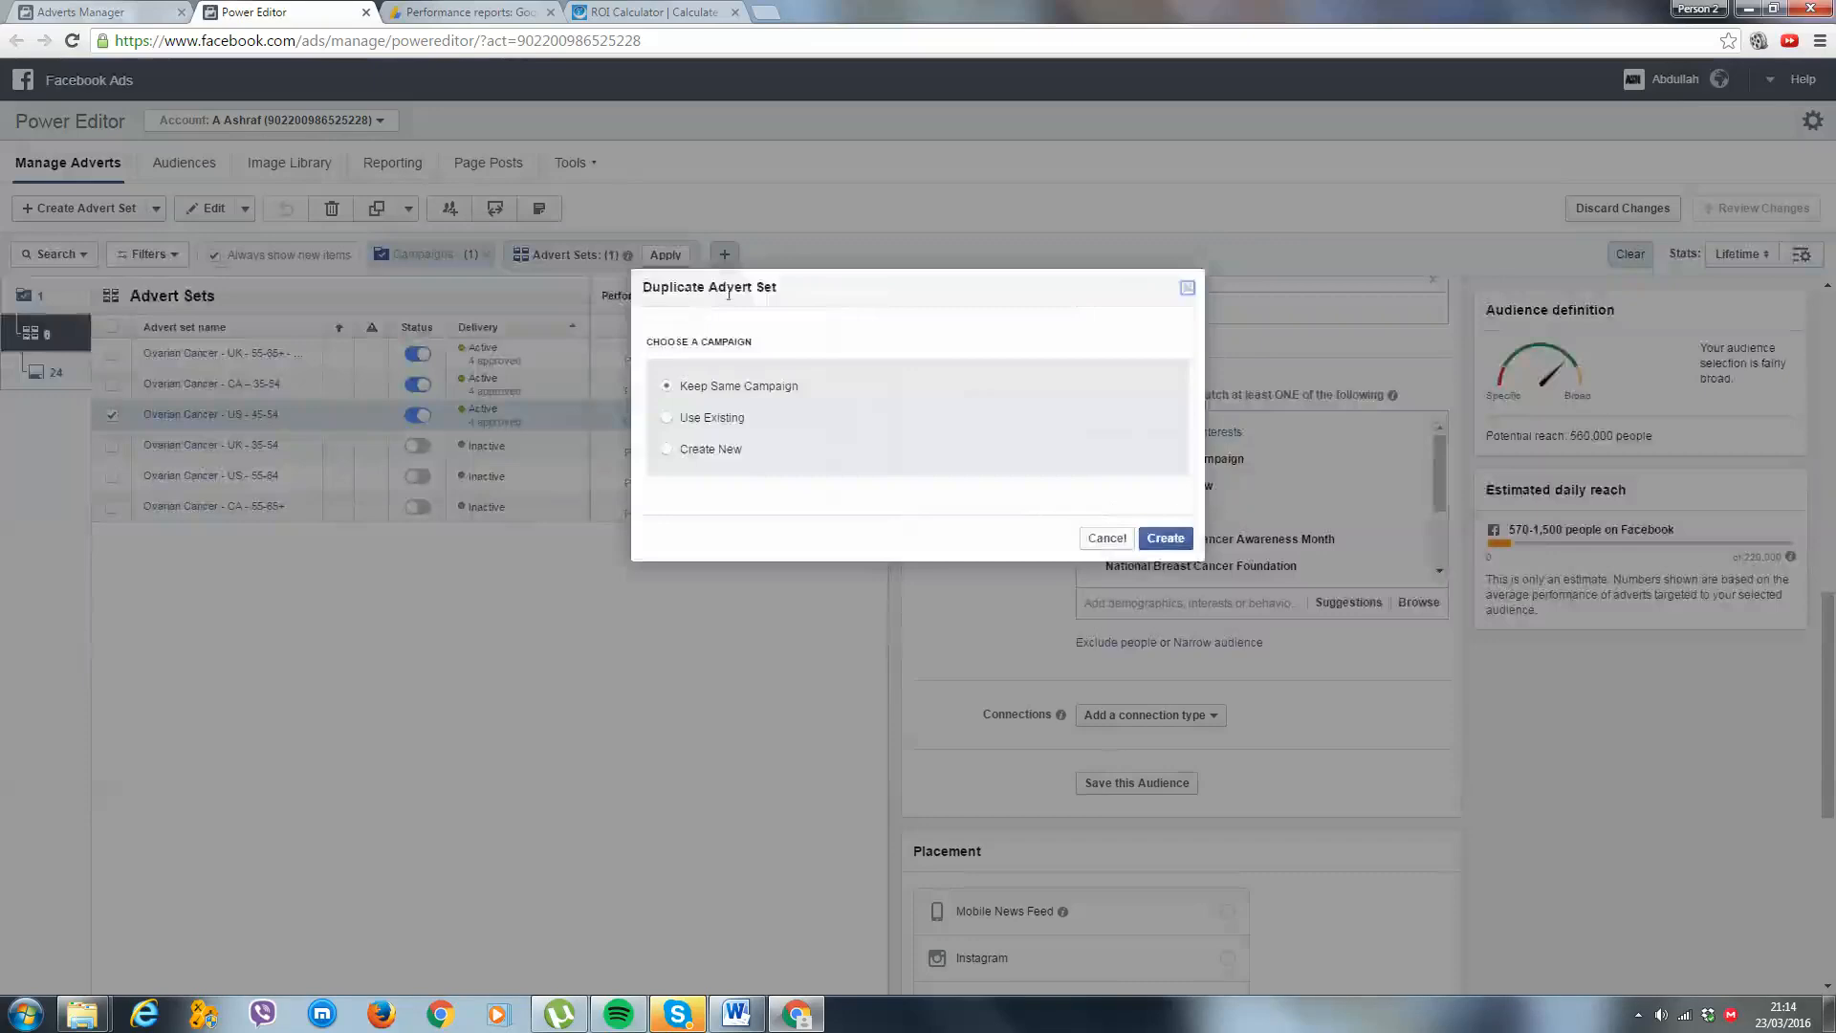
{"action": "left_click", "coordinate": [1156, 538]}
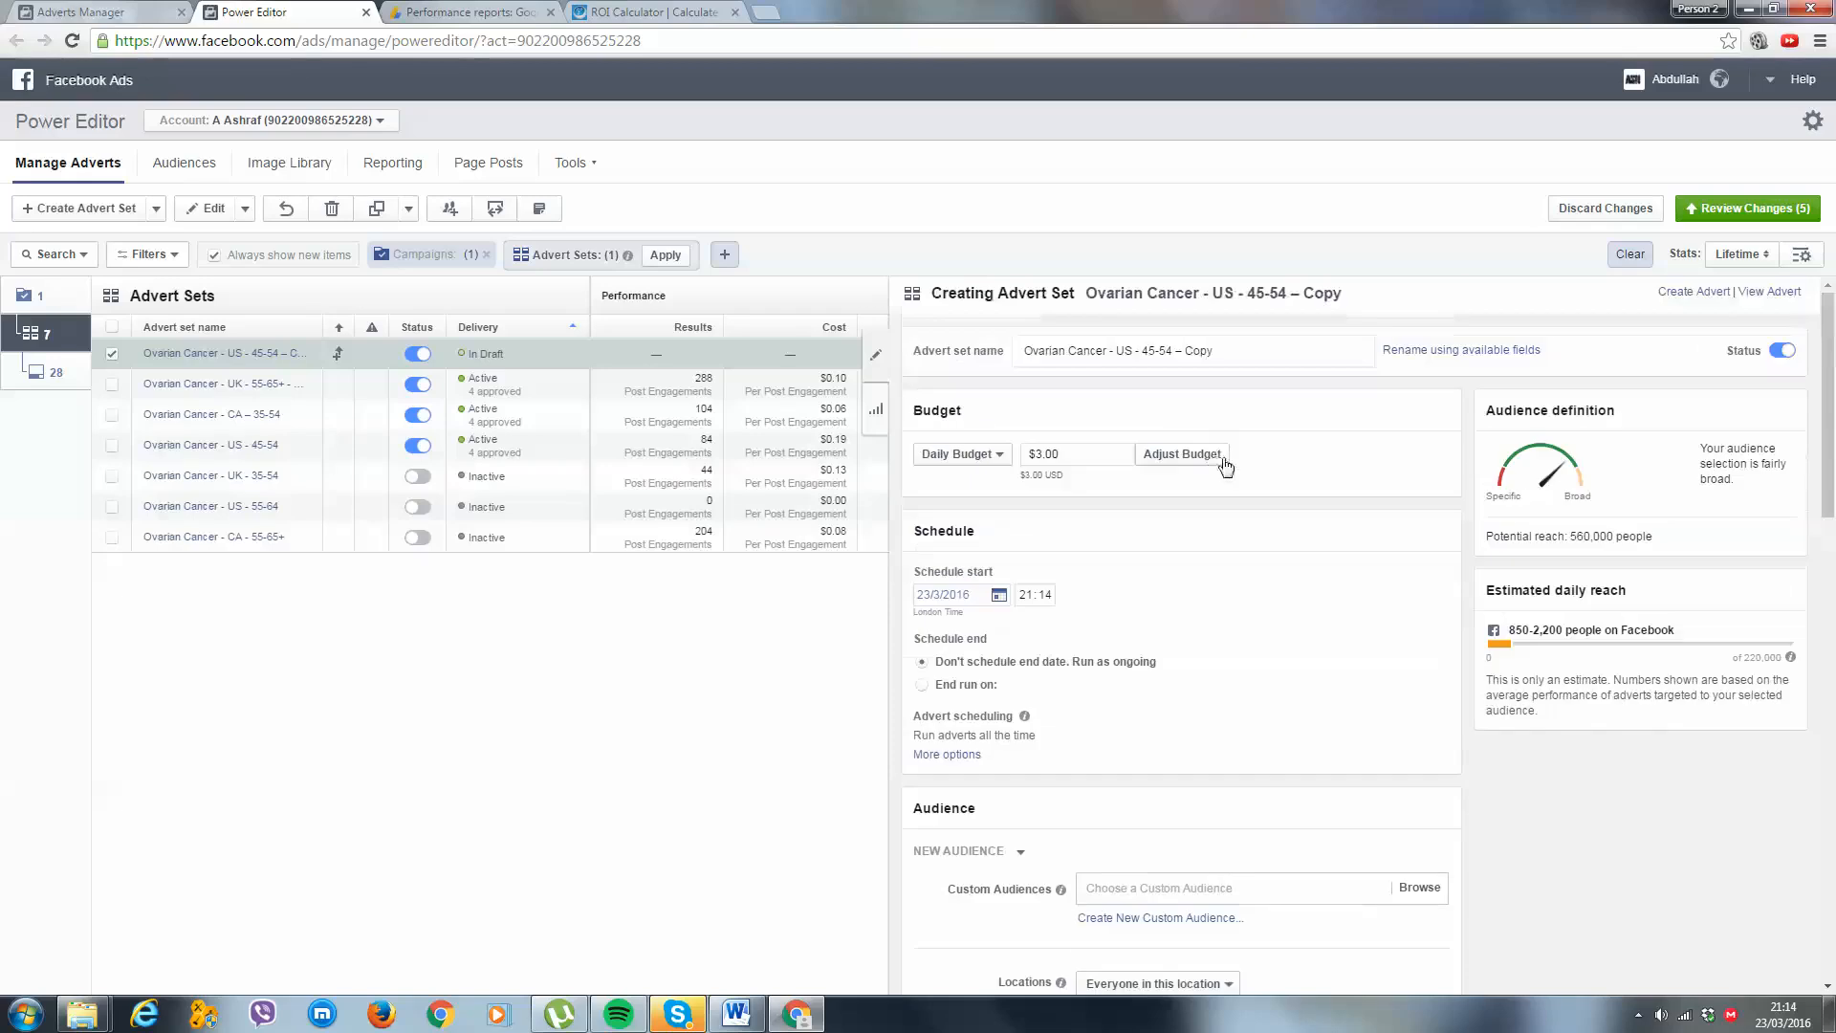
{"action": "left_click_drag", "start_coordinate": [1213, 351], "coordinate": [1177, 353]}
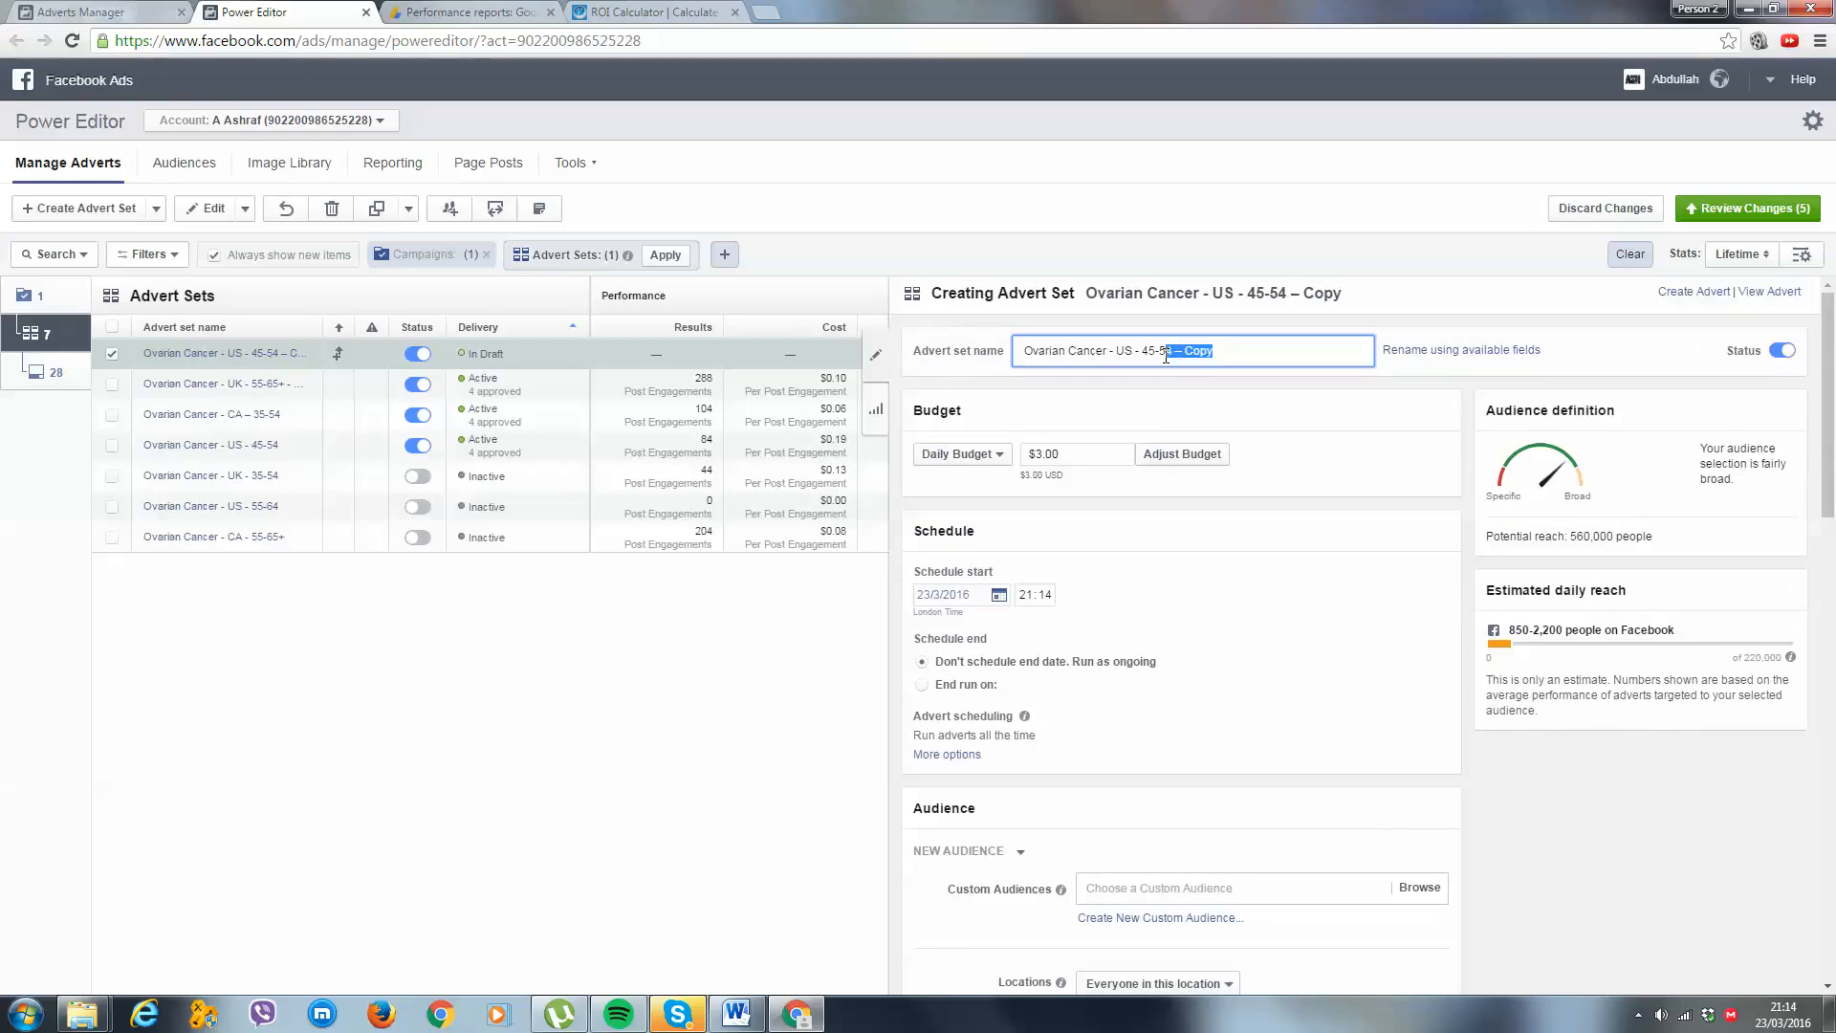
{"action": "key", "text": "BackSpace"}
{"action": "key", "text": "BackSpace"}
{"action": "type", "text": "-458"}
Set the maximum audience age of the US - 45-48 advert set to 48 and check its potential reach.
{"action": "scroll", "coordinate": [1241, 849], "scroll_direction": "down", "scroll_amount": 4}
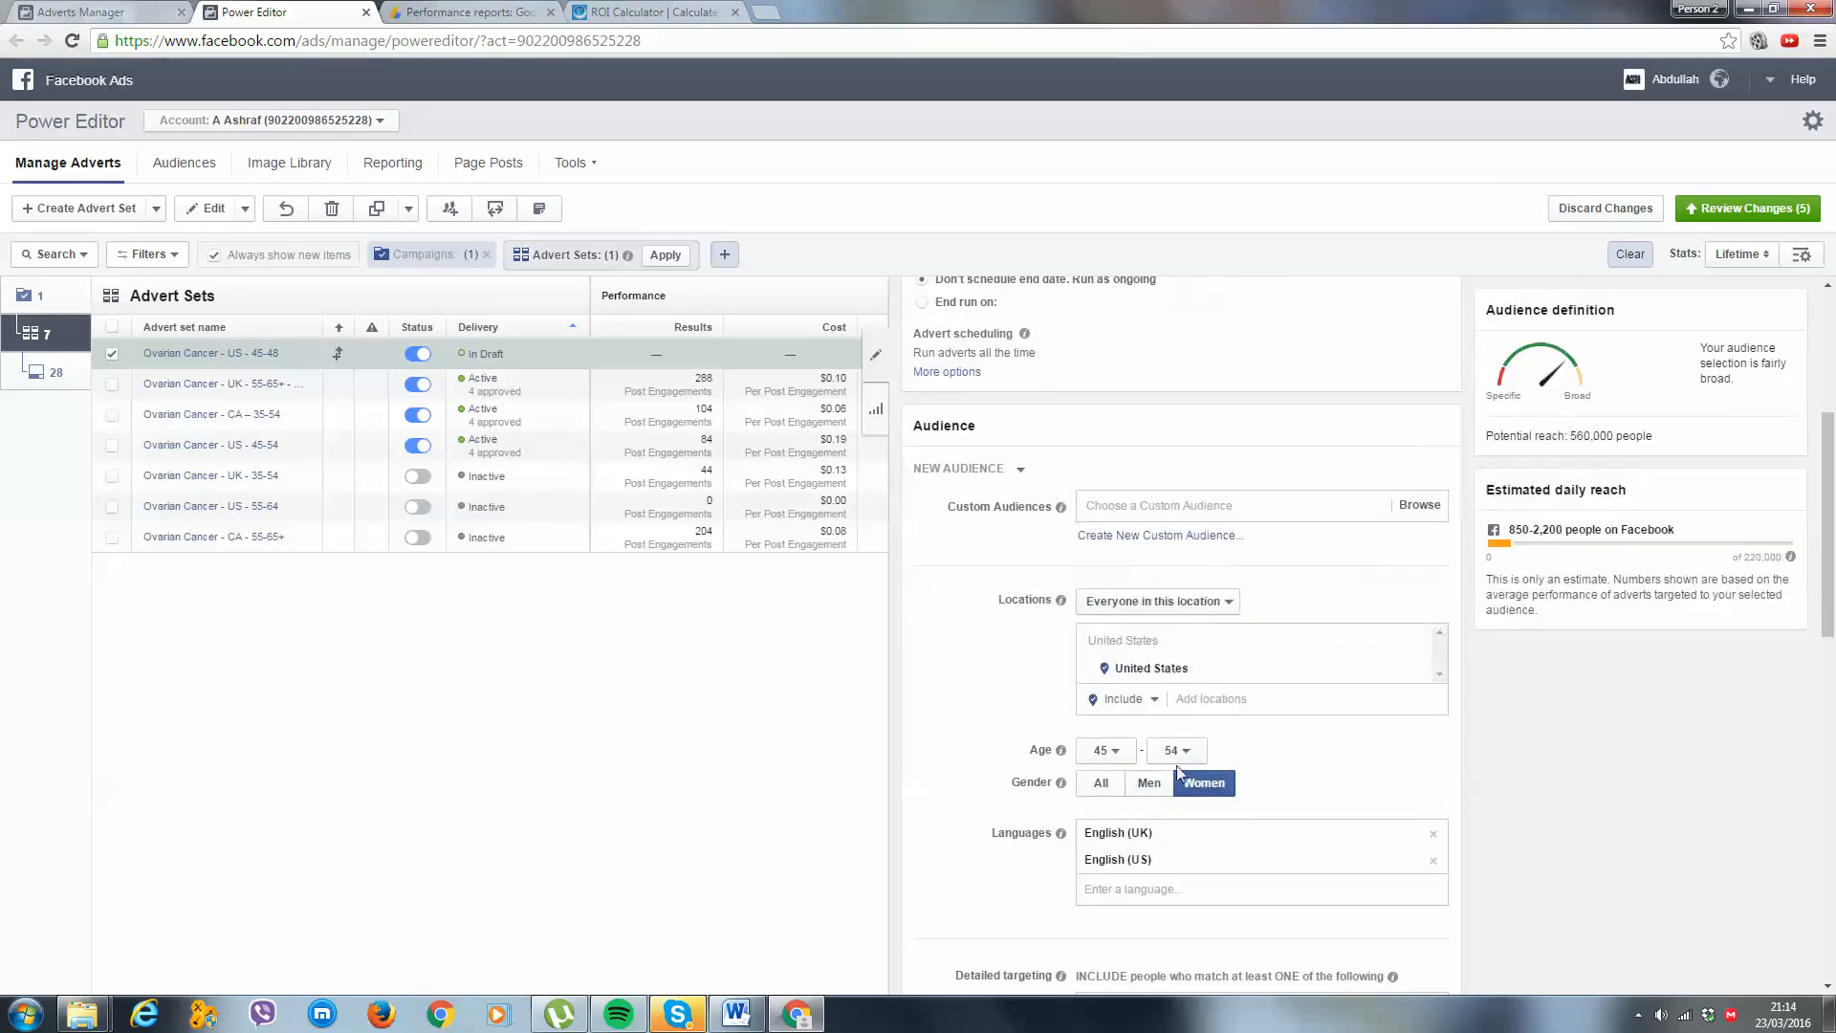
{"action": "left_click", "coordinate": [1178, 751]}
{"action": "scroll", "coordinate": [1176, 627], "scroll_direction": "down", "scroll_amount": 7}
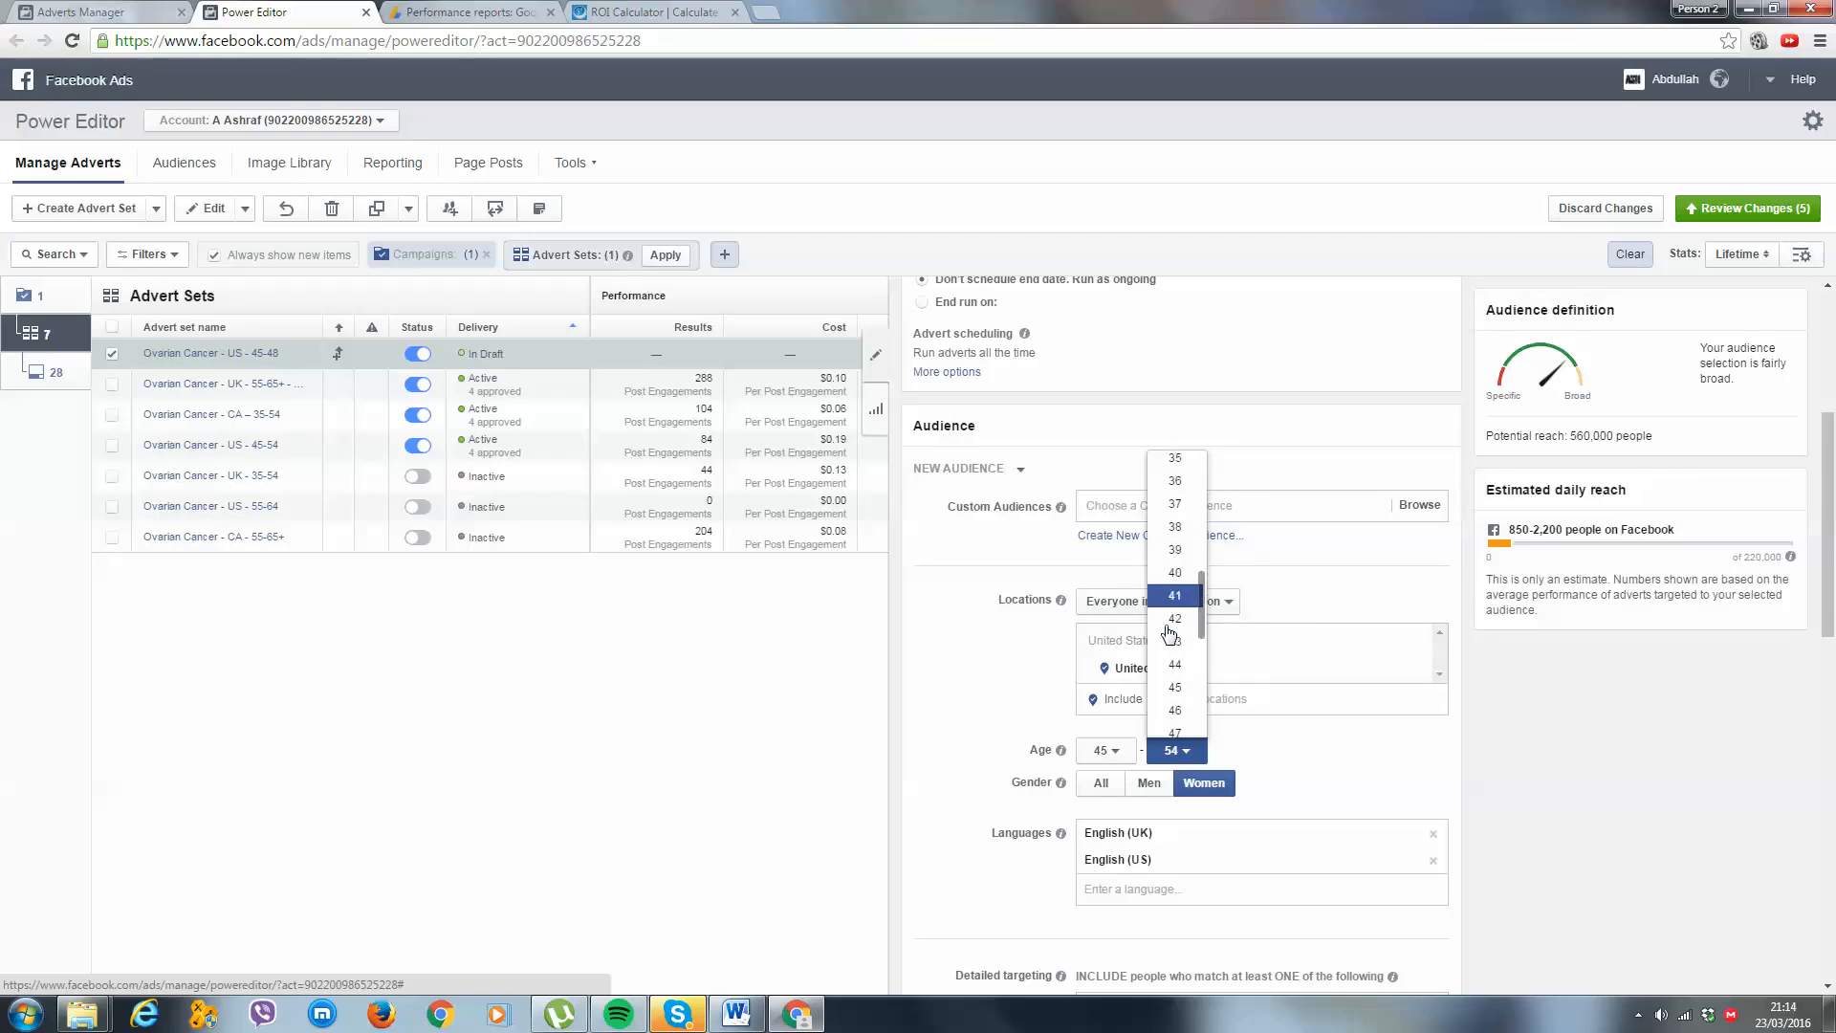
{"action": "left_click", "coordinate": [1175, 601]}
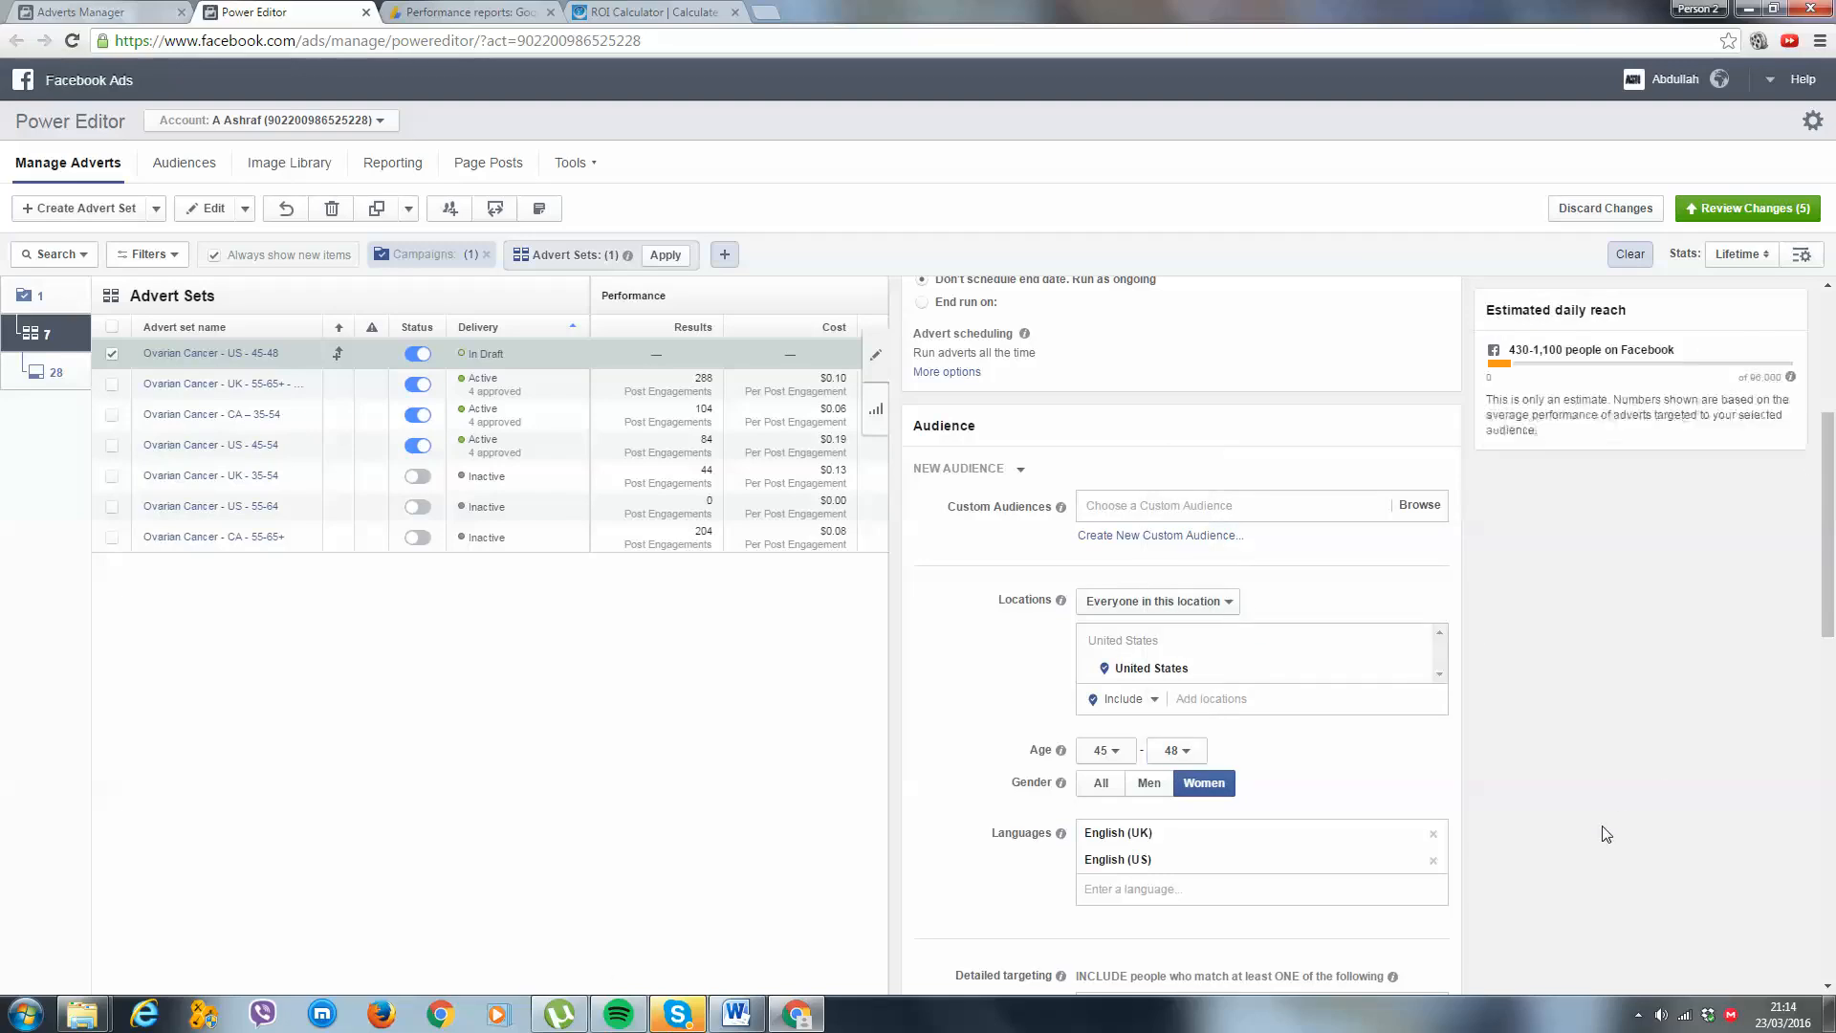
{"action": "left_click_drag", "start_coordinate": [1637, 436], "coordinate": [1533, 437]}
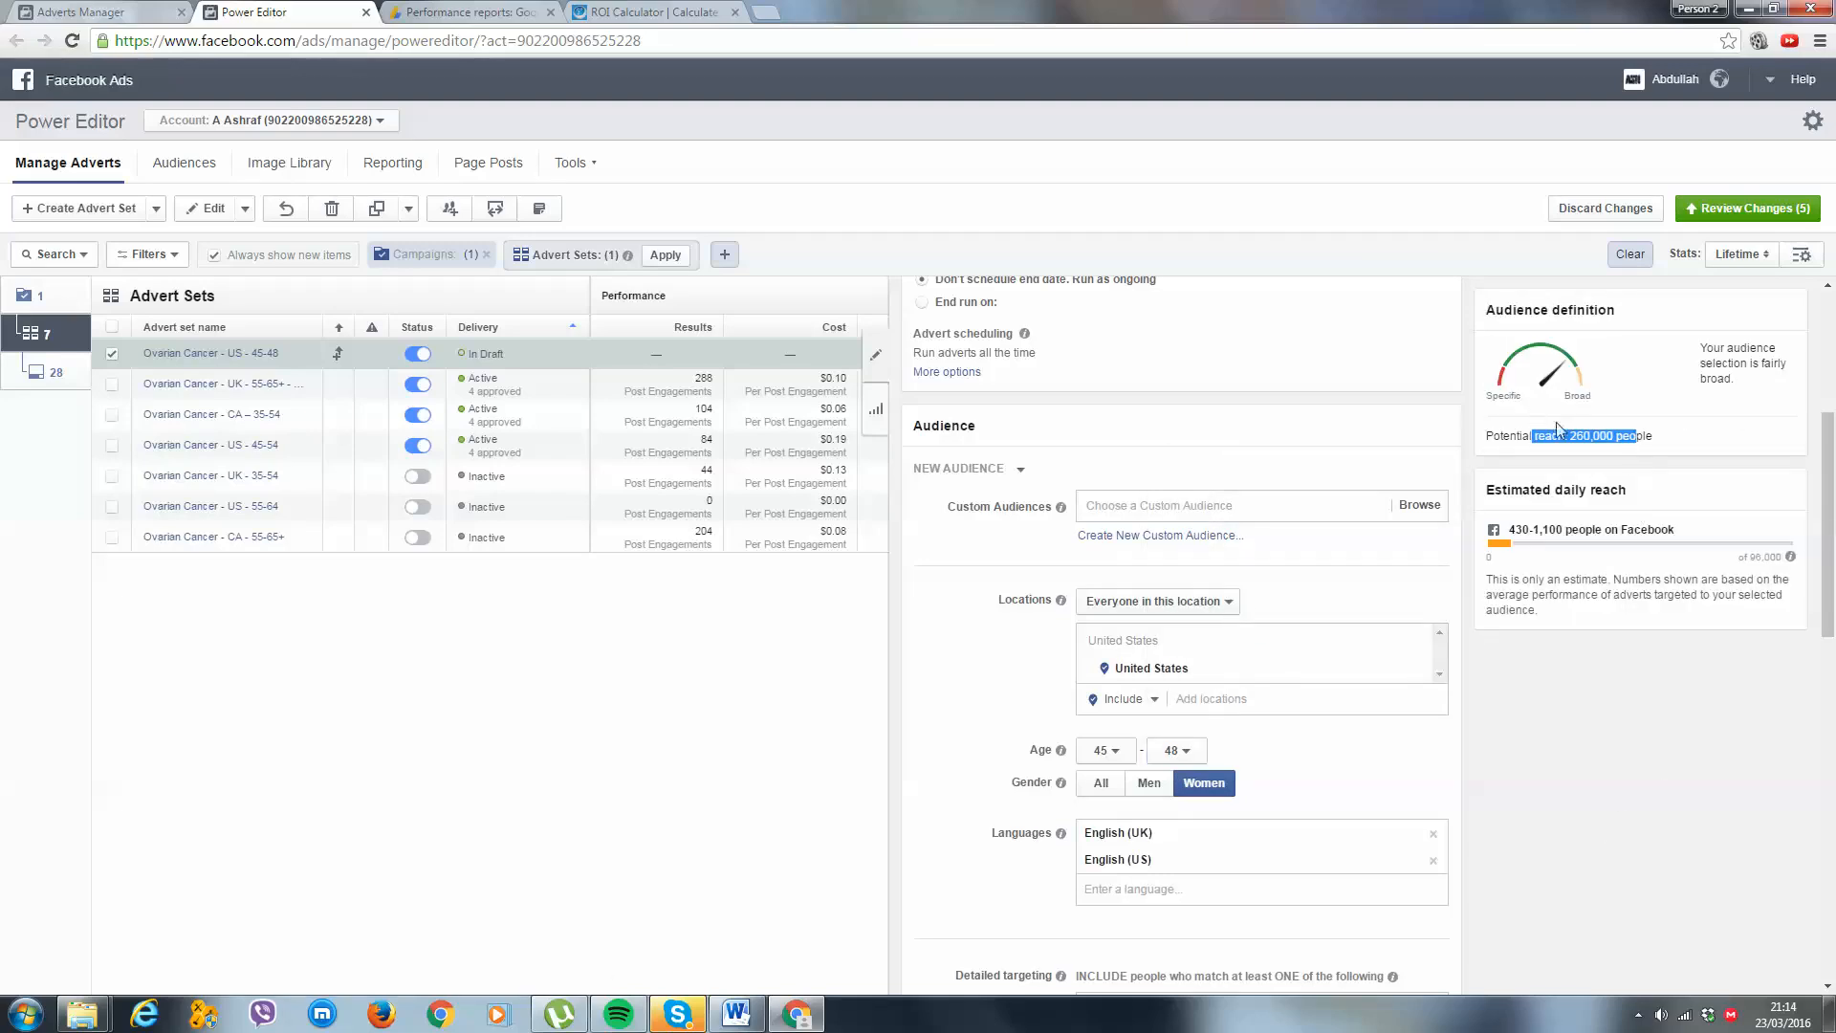
Duplicate the US - 45-48 advert set within the same campaign and rename the copy "Ovarian Cancer - US - 49-52".
{"action": "left_click", "coordinate": [376, 209]}
{"action": "left_click", "coordinate": [1165, 538]}
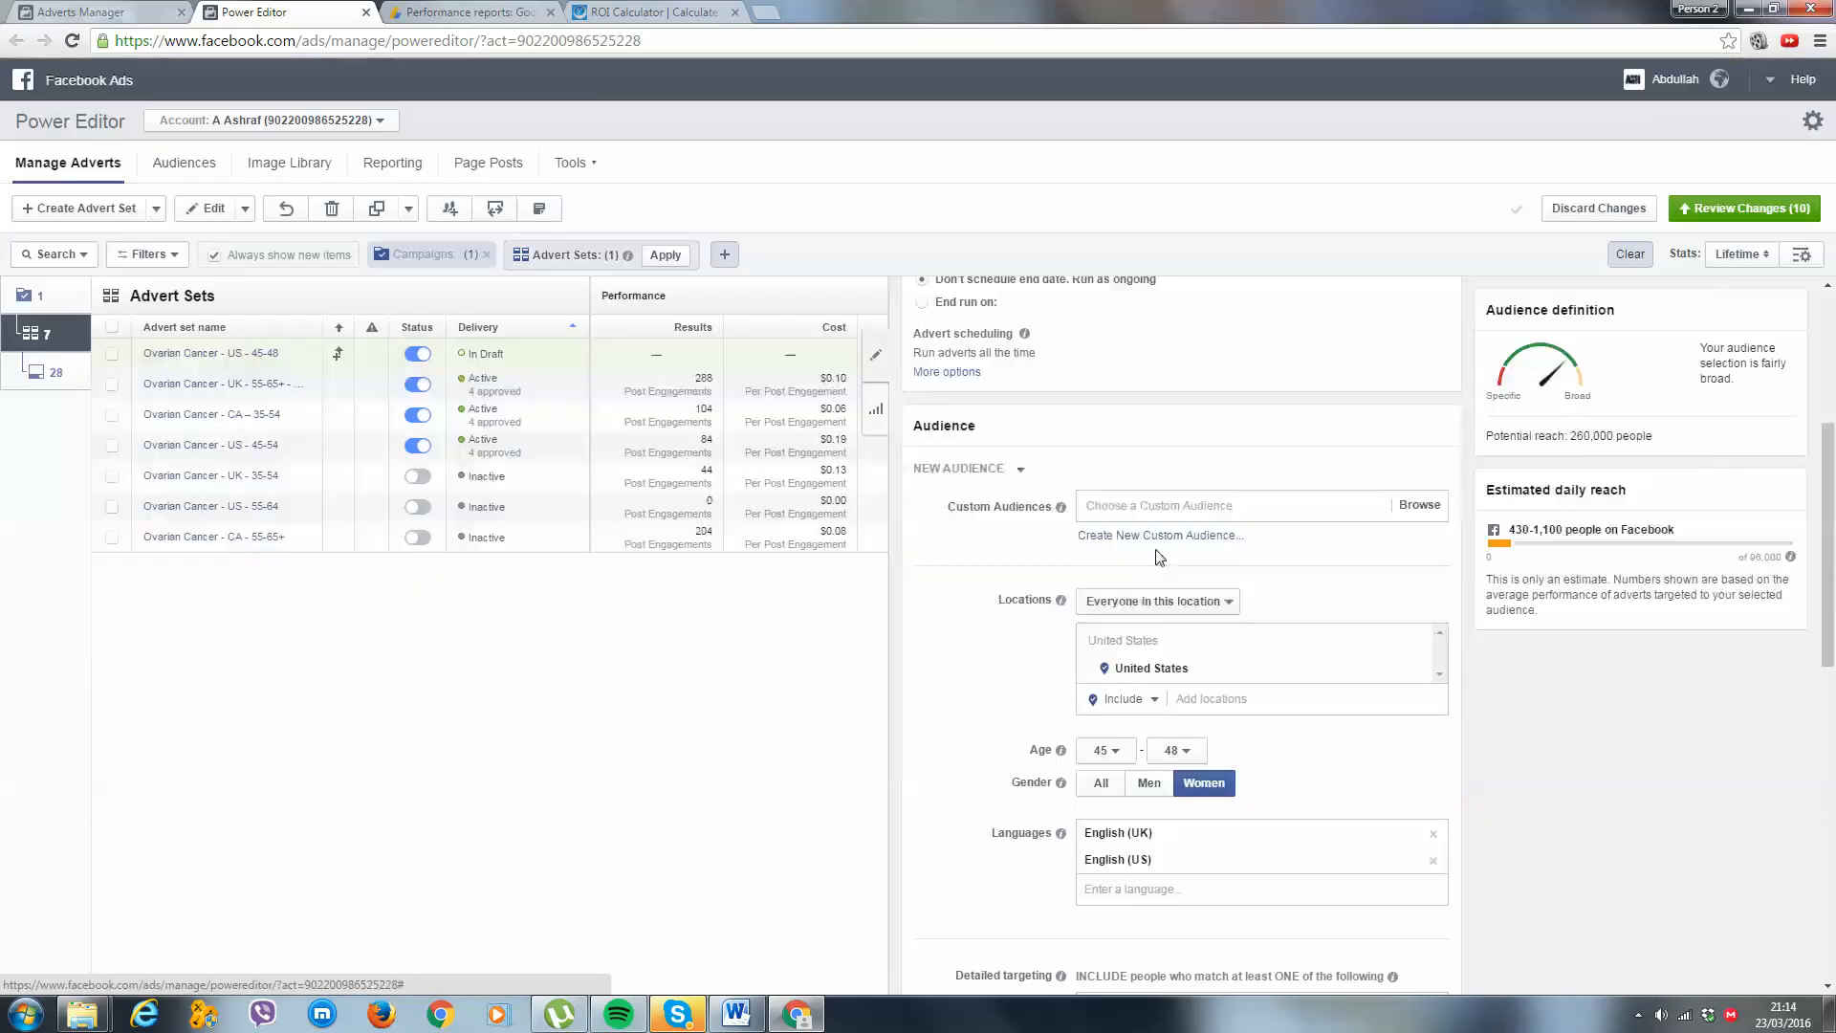
{"action": "left_click_drag", "start_coordinate": [1222, 344], "coordinate": [1152, 358]}
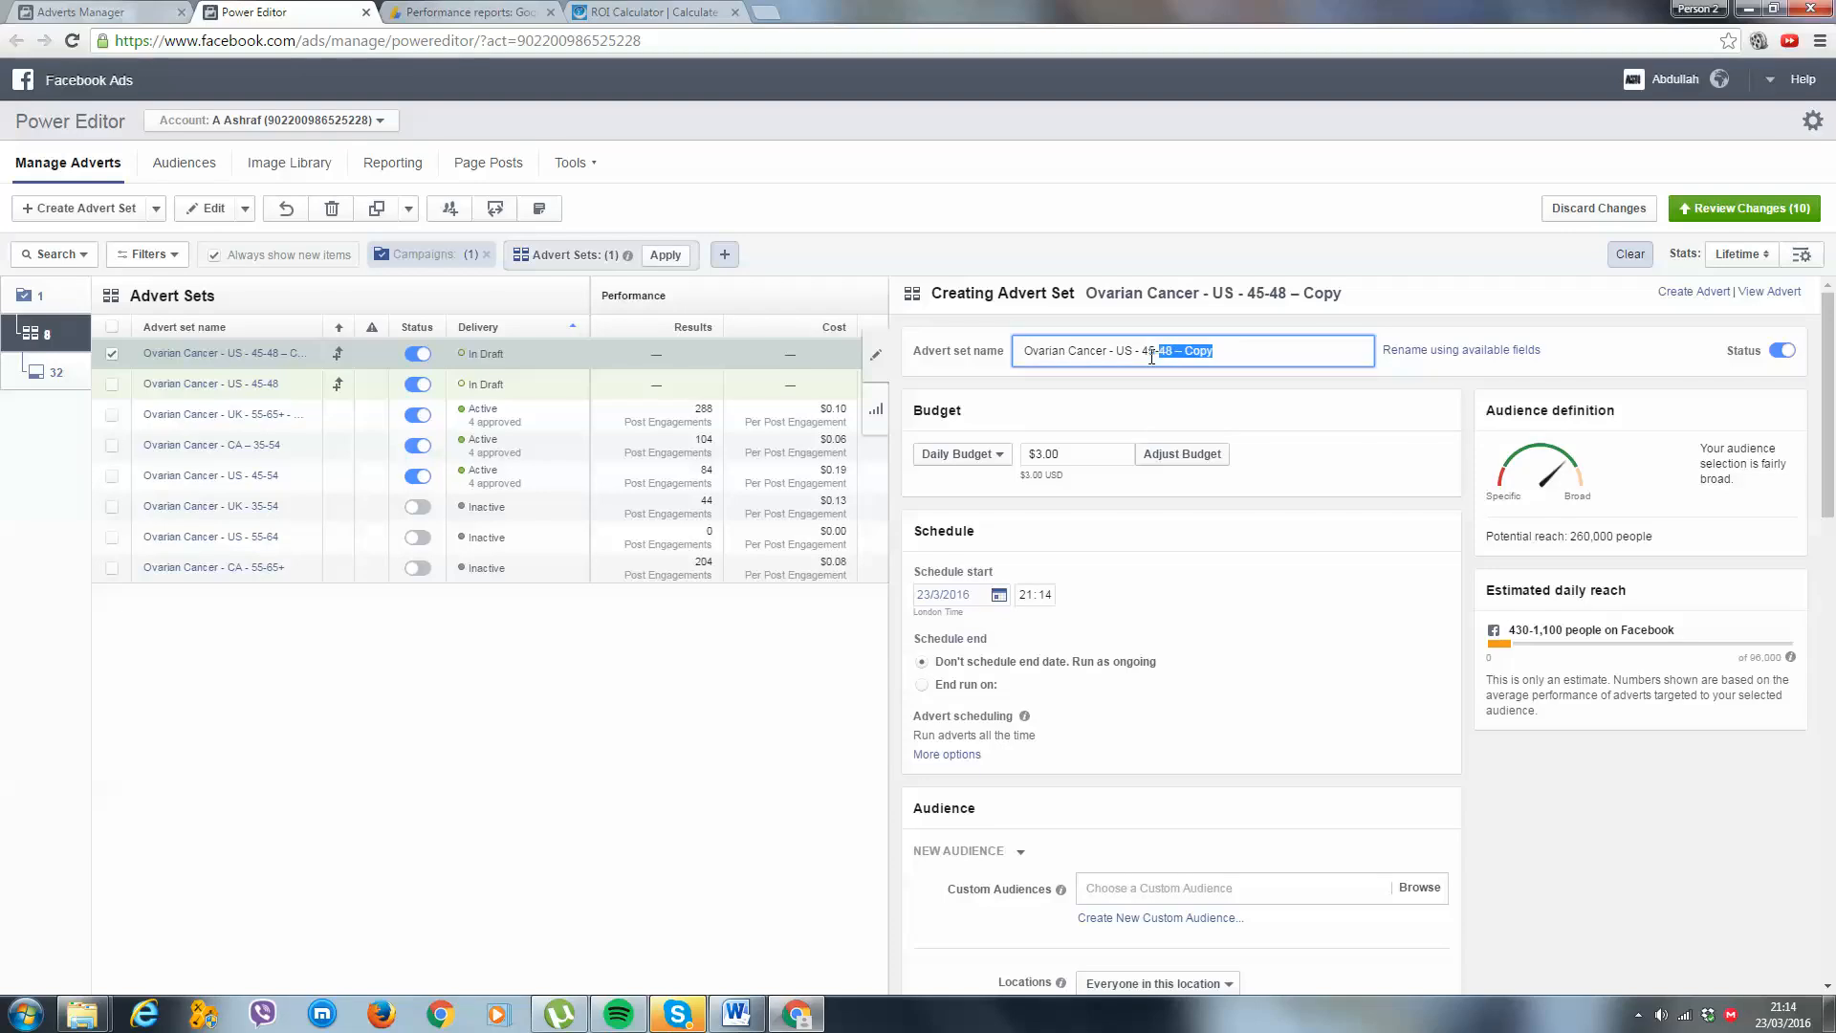
{"action": "type", "text": "4"}
Set the audience age range of the US - 49-52 advert set to 49-52.
{"action": "scroll", "coordinate": [903, 652], "scroll_direction": "down", "scroll_amount": 5}
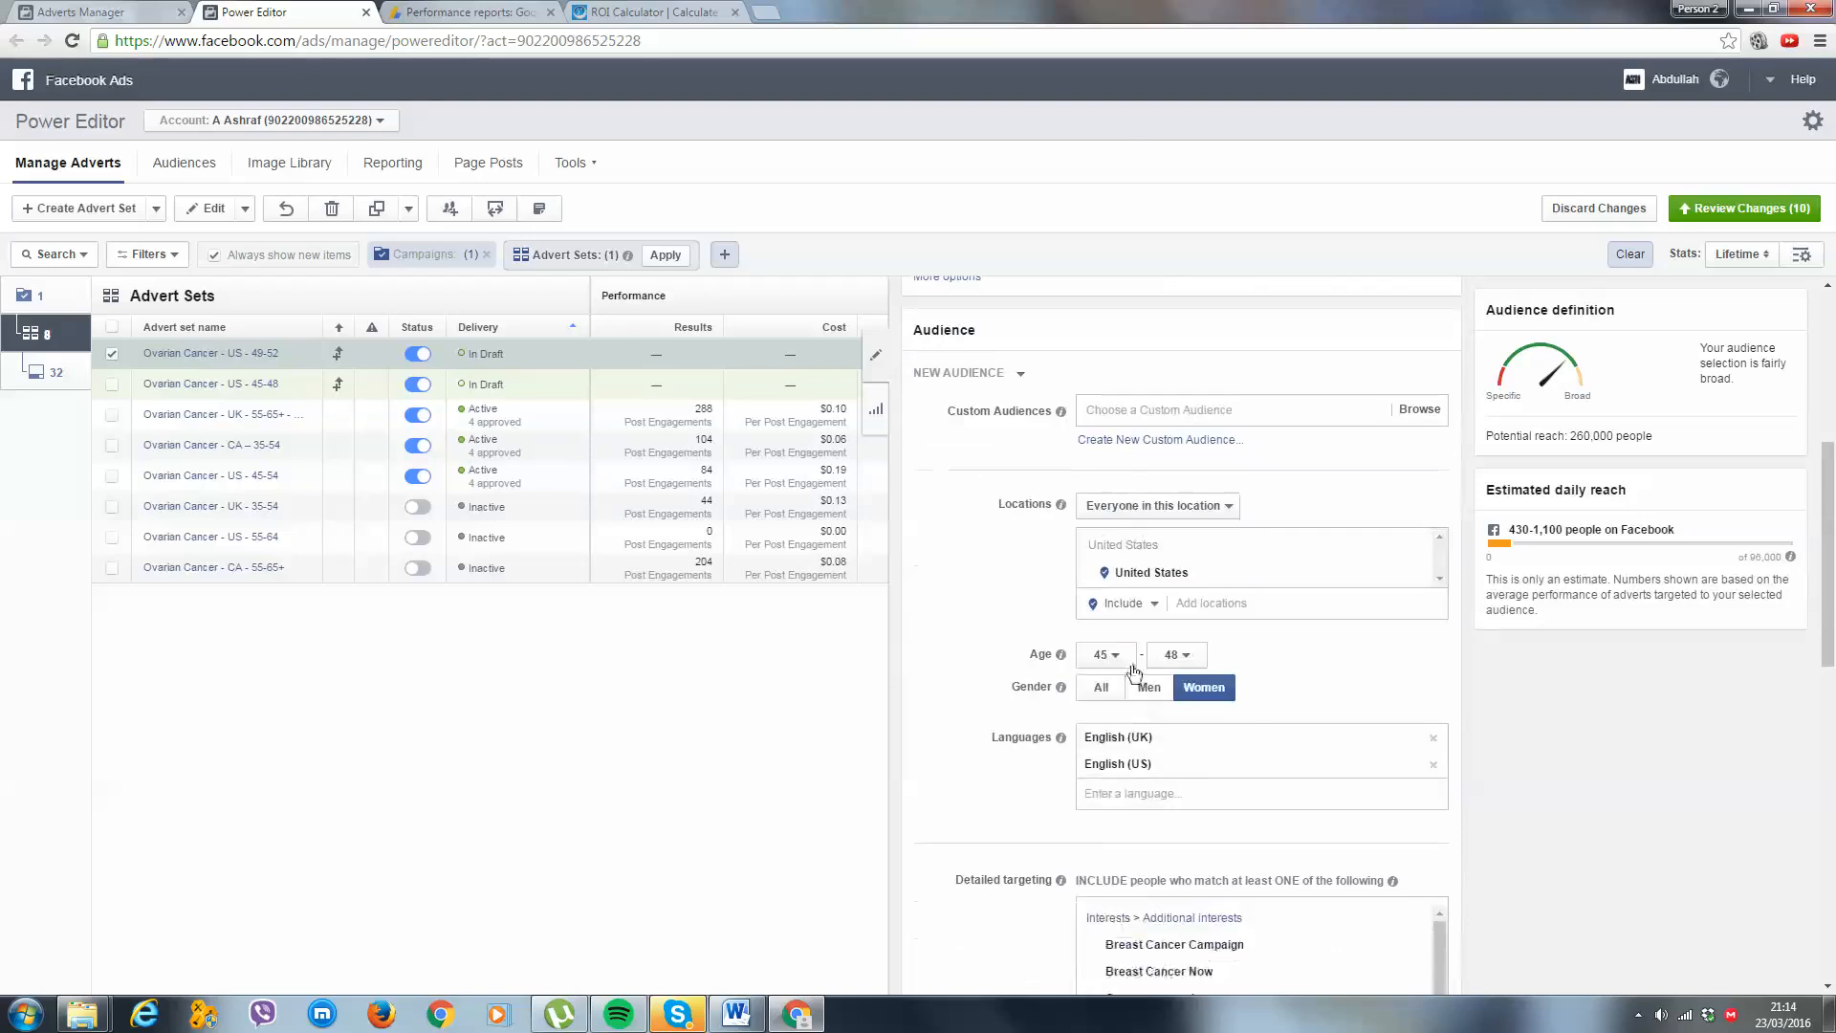
{"action": "left_click", "coordinate": [1109, 655]}
{"action": "scroll", "coordinate": [1117, 822], "scroll_direction": "down", "scroll_amount": 3}
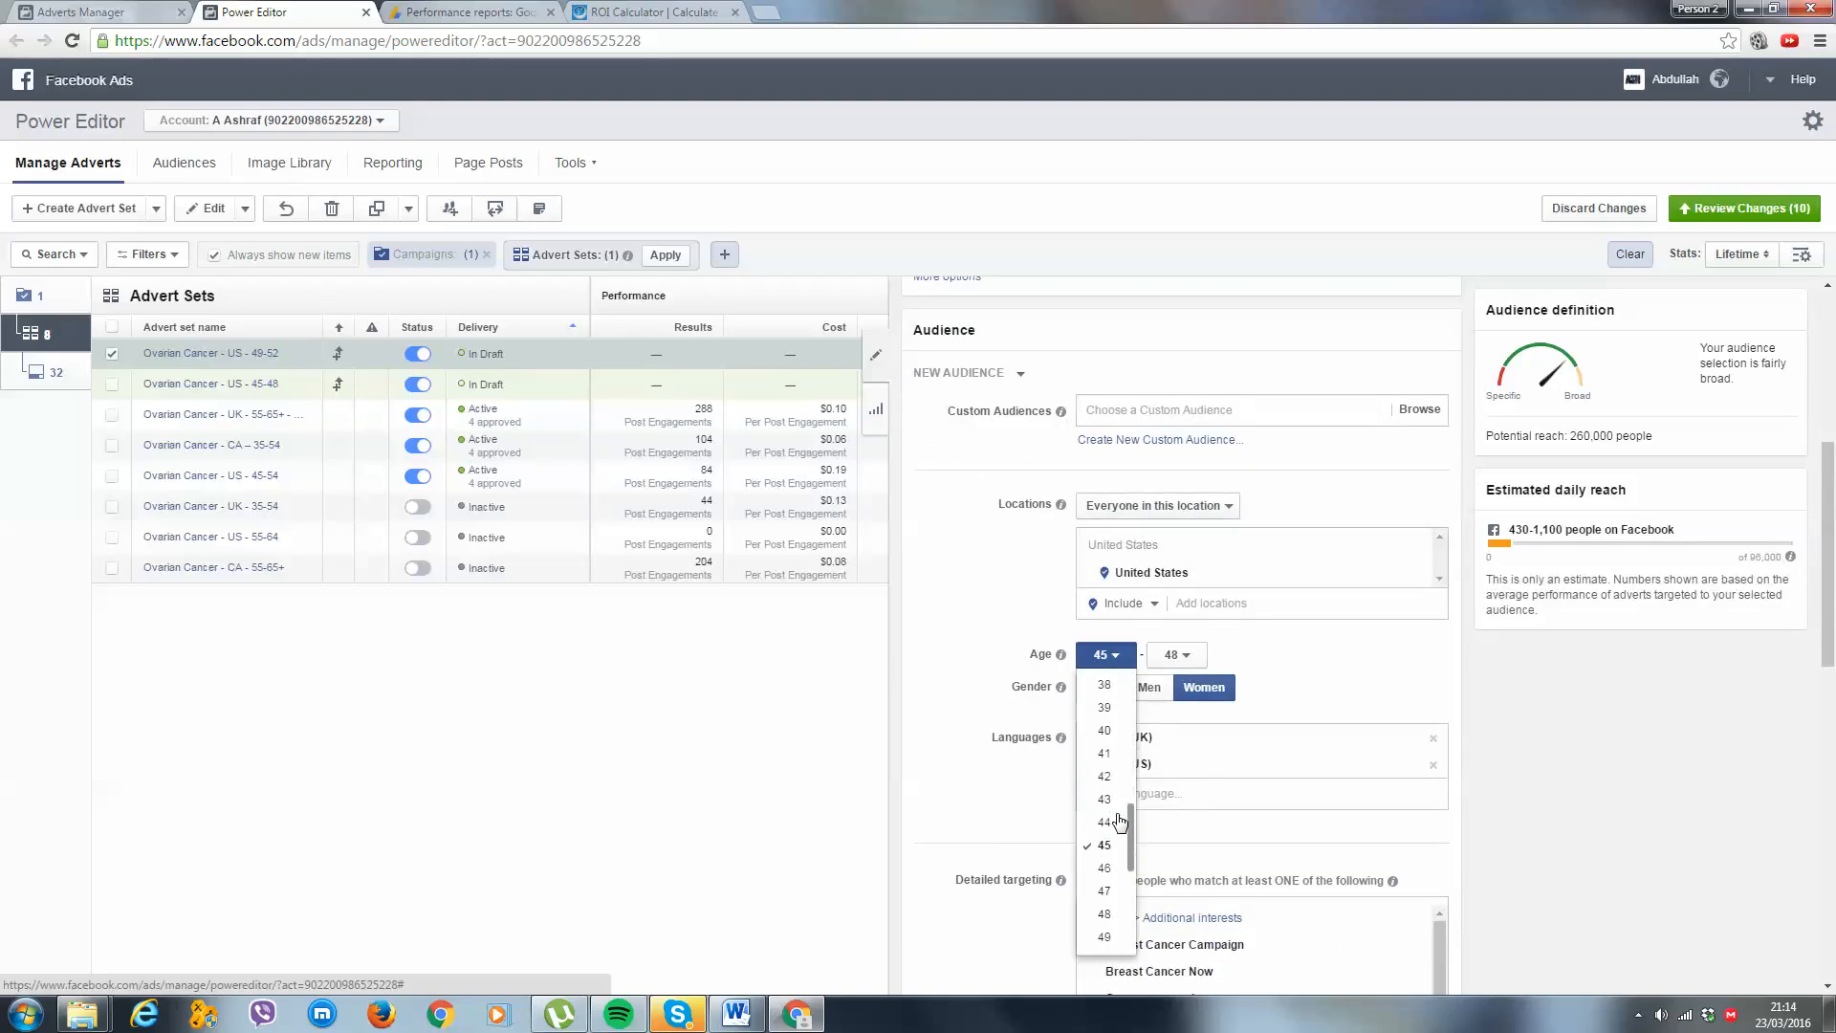
{"action": "scroll", "coordinate": [1119, 841], "scroll_direction": "down", "scroll_amount": 2}
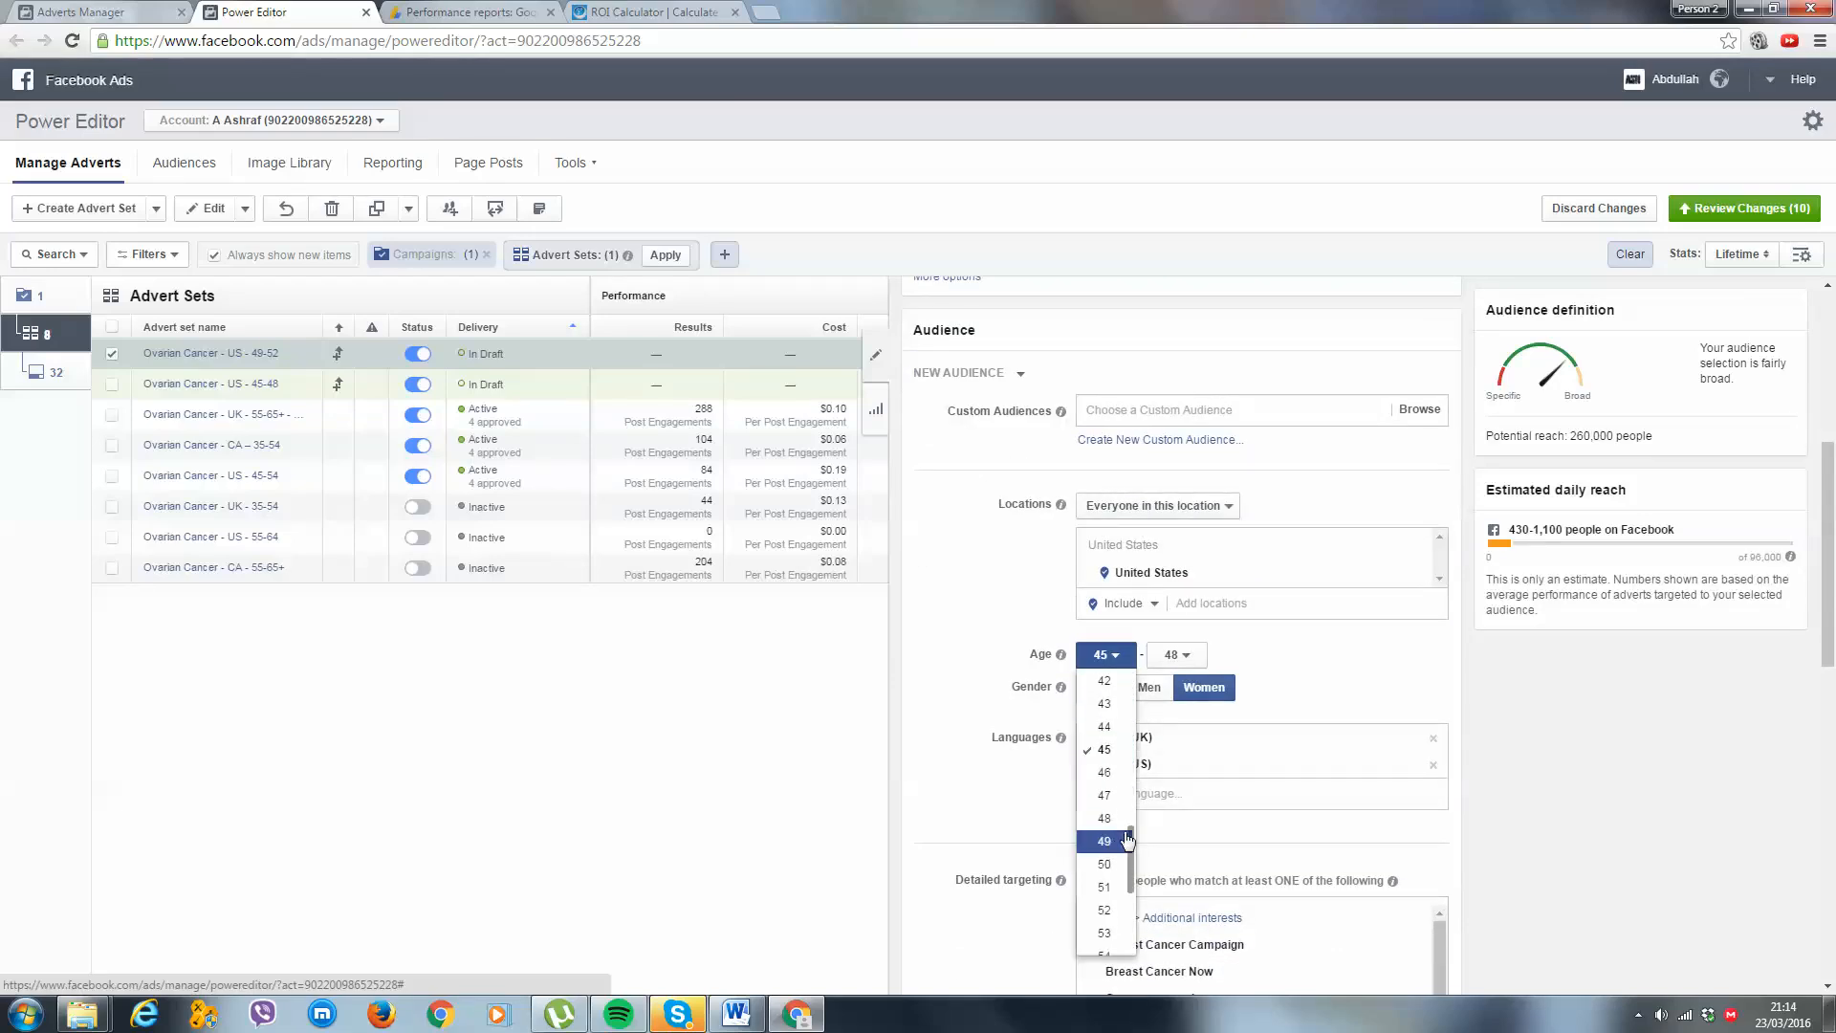
{"action": "left_click", "coordinate": [1119, 841]}
{"action": "left_click", "coordinate": [1203, 657]}
{"action": "scroll", "coordinate": [1178, 820], "scroll_direction": "down", "scroll_amount": 3}
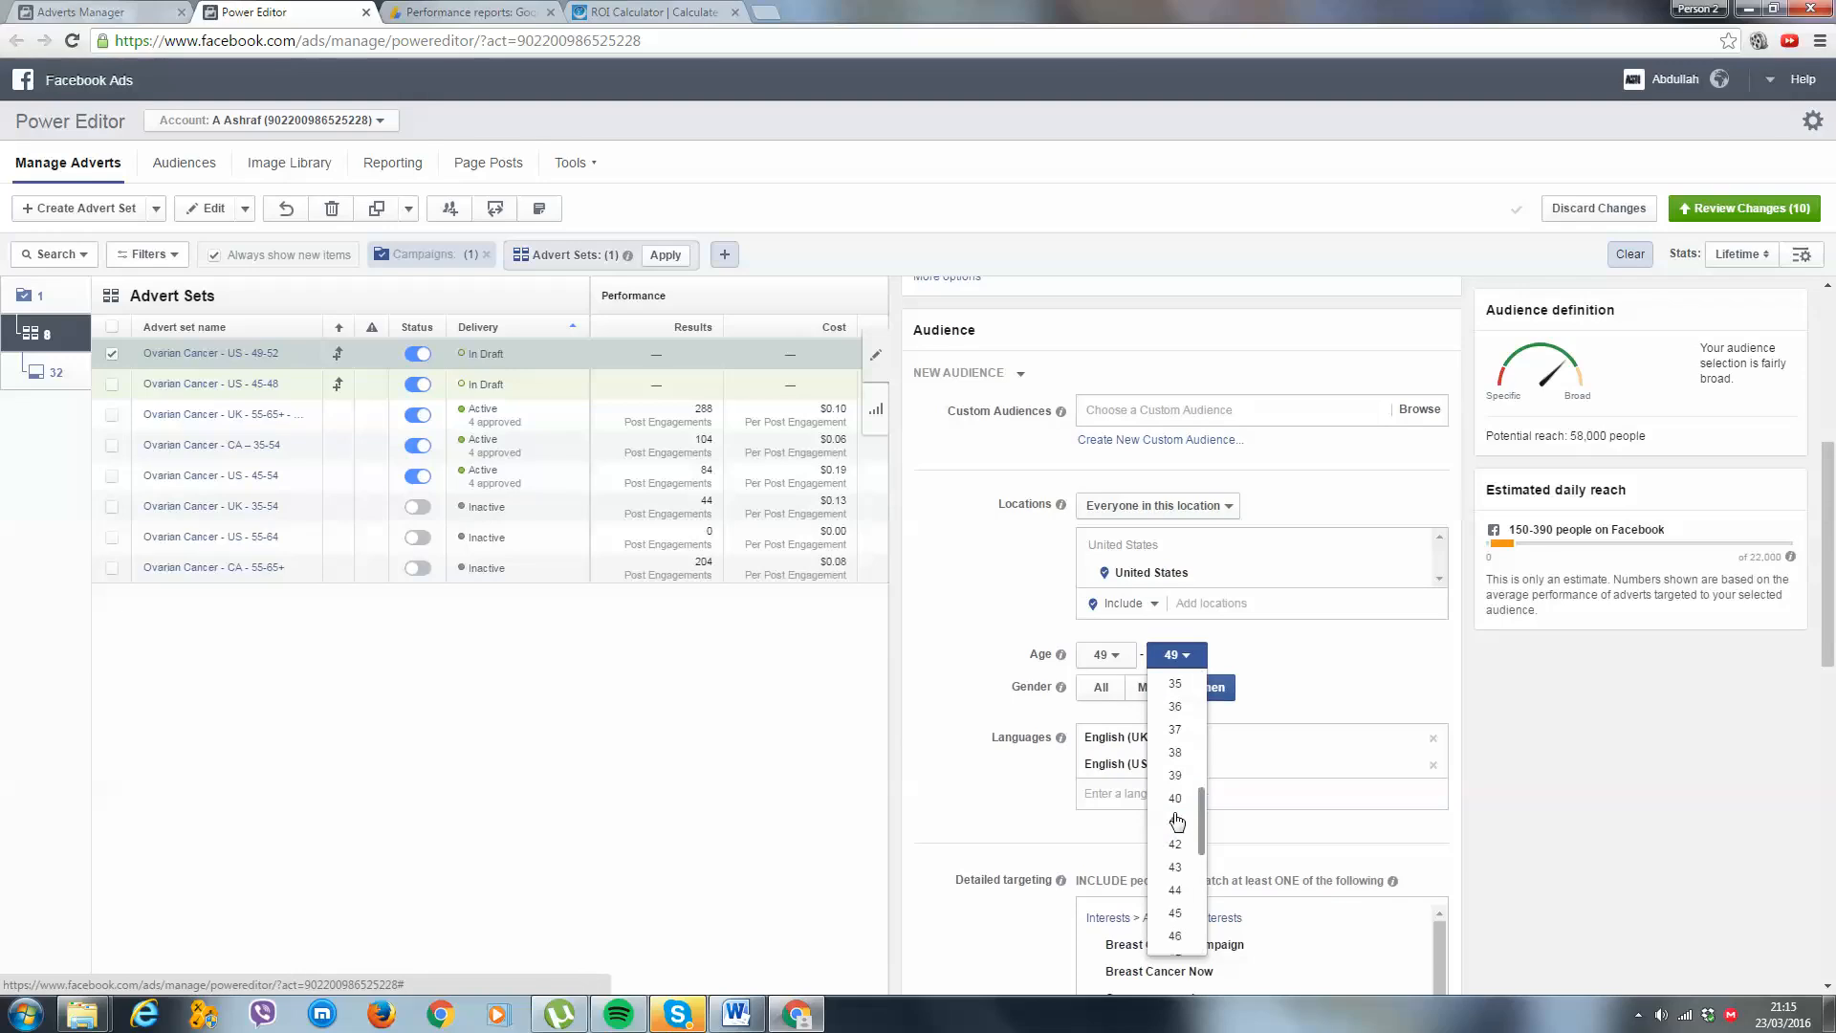
{"action": "scroll", "coordinate": [1177, 822], "scroll_direction": "up", "scroll_amount": 3}
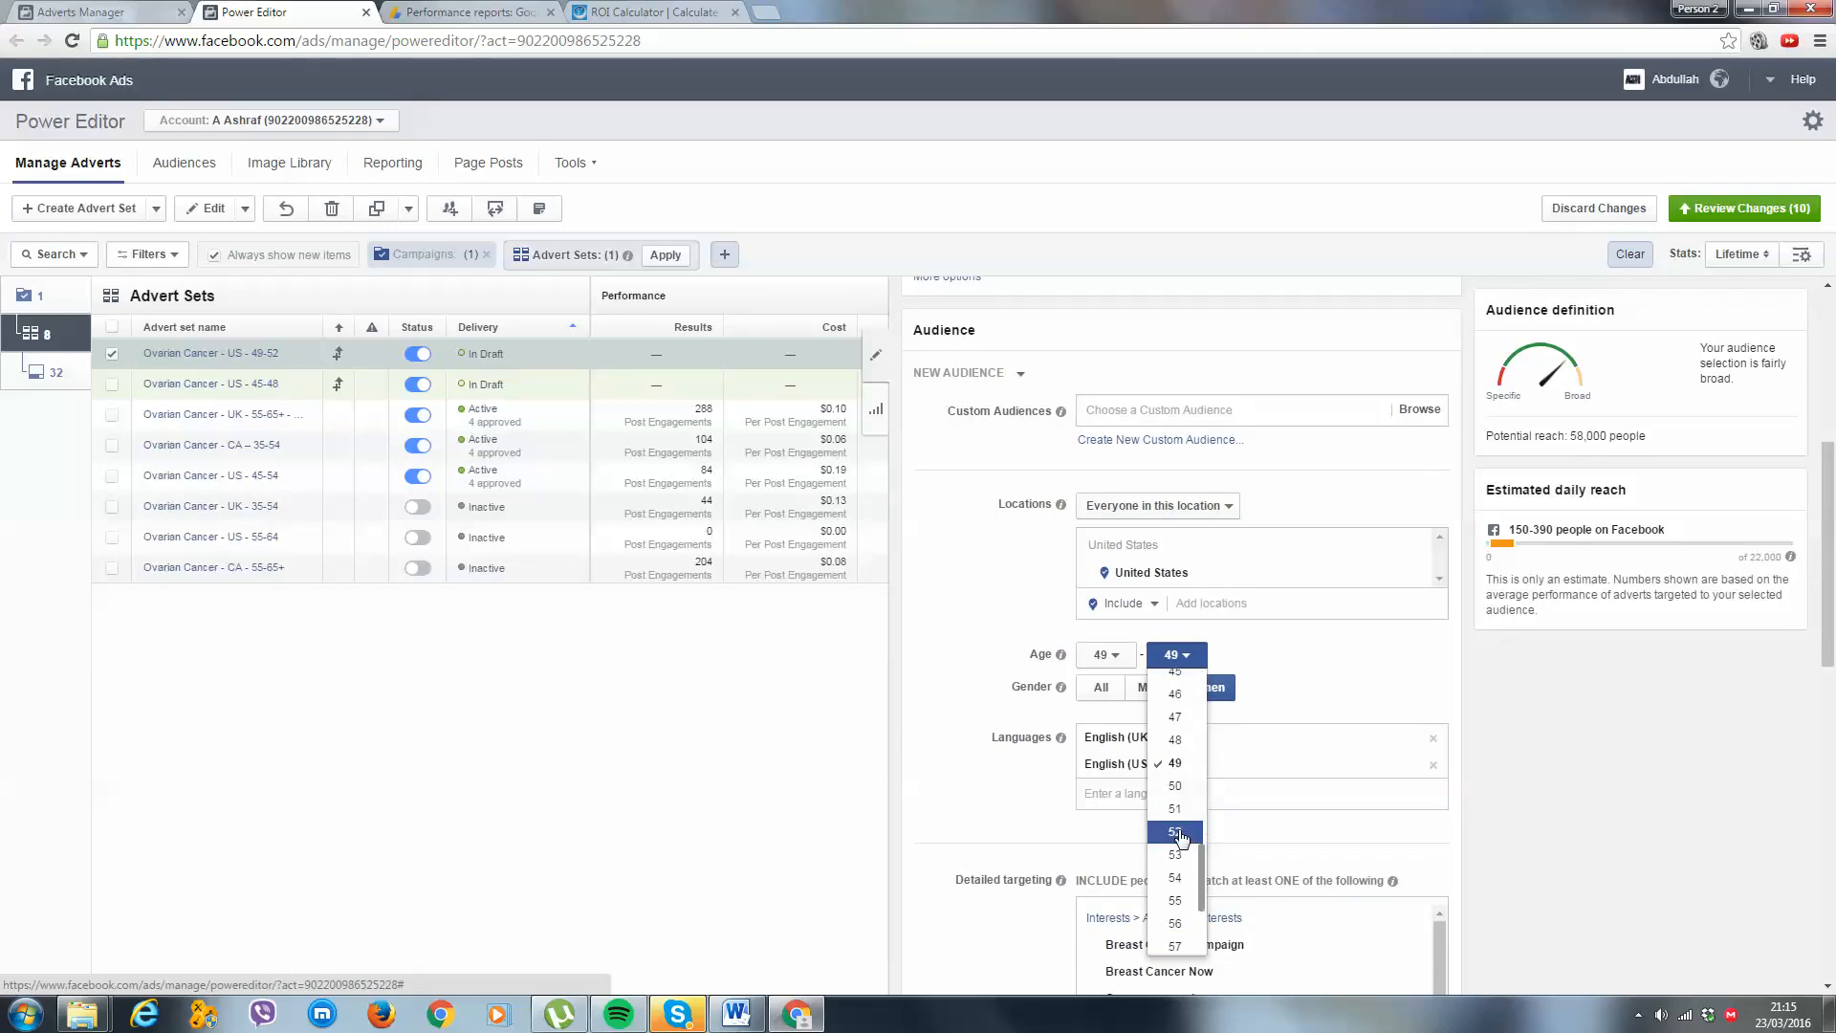
{"action": "left_click", "coordinate": [1180, 833]}
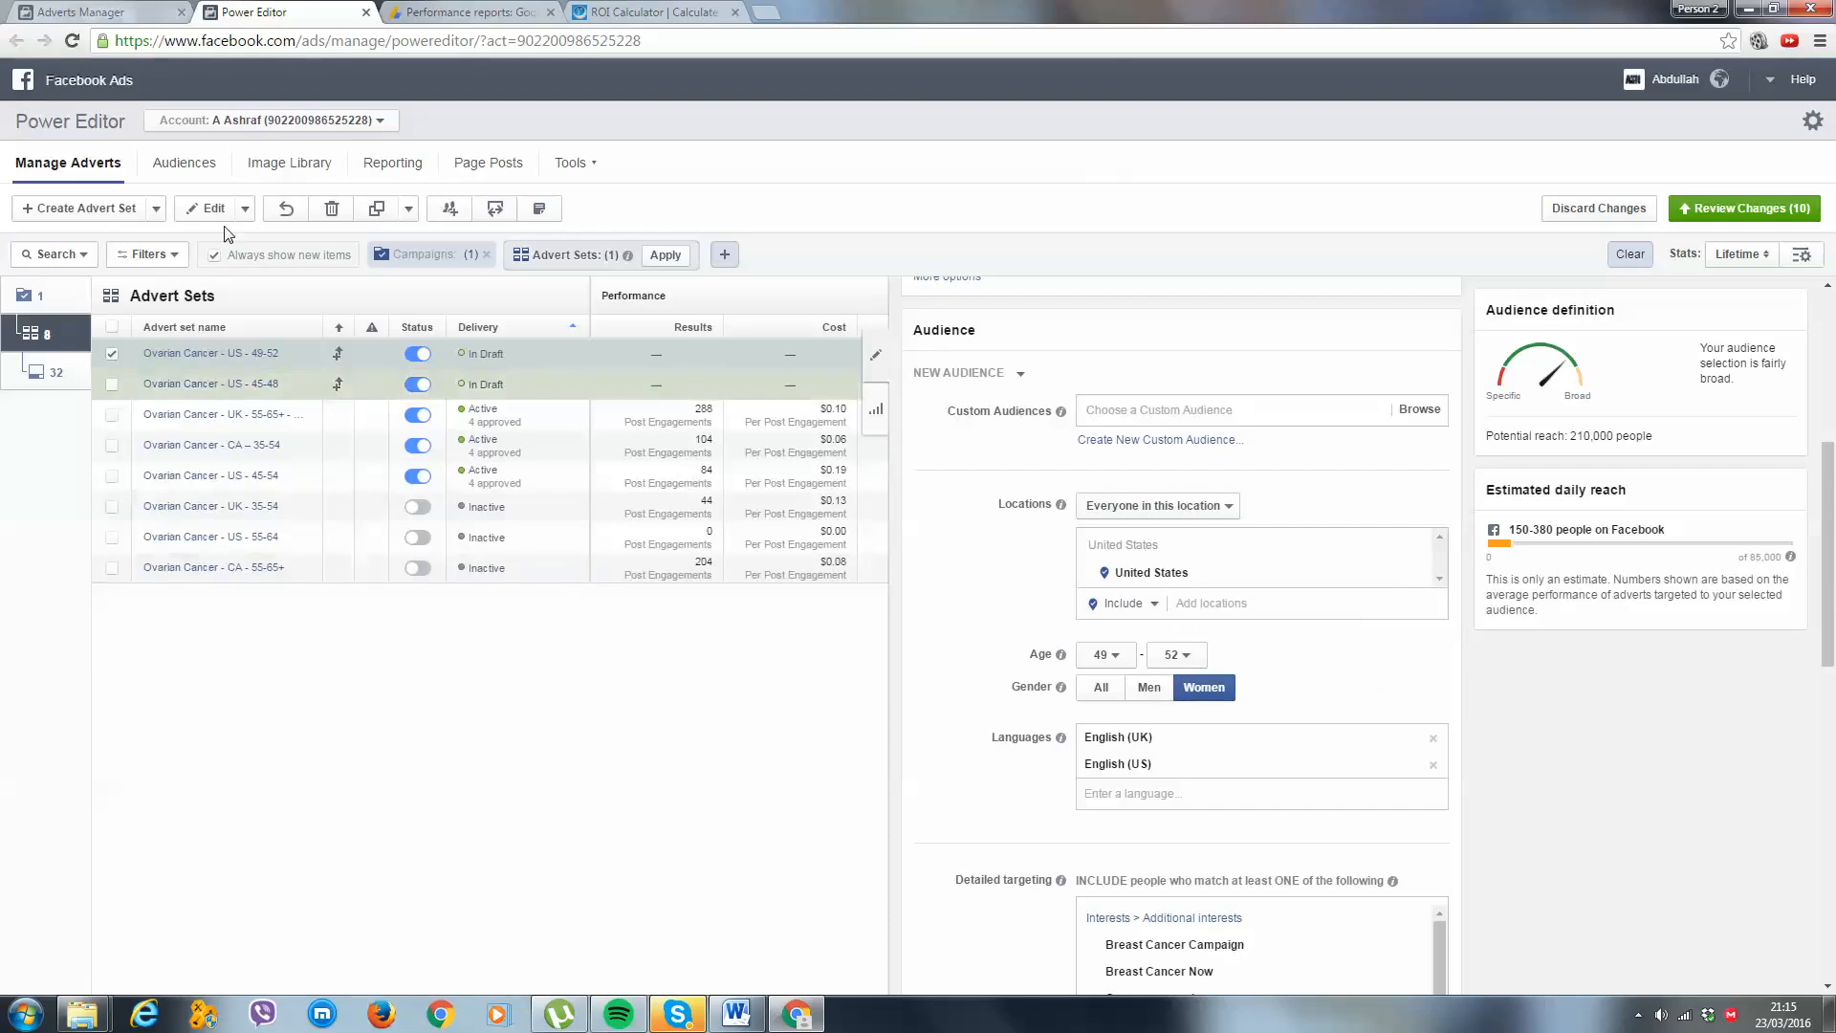
Duplicate the US - 49-52 advert set within the same campaign and set the copy's minimum audience age to 53.
{"action": "left_click", "coordinate": [376, 208]}
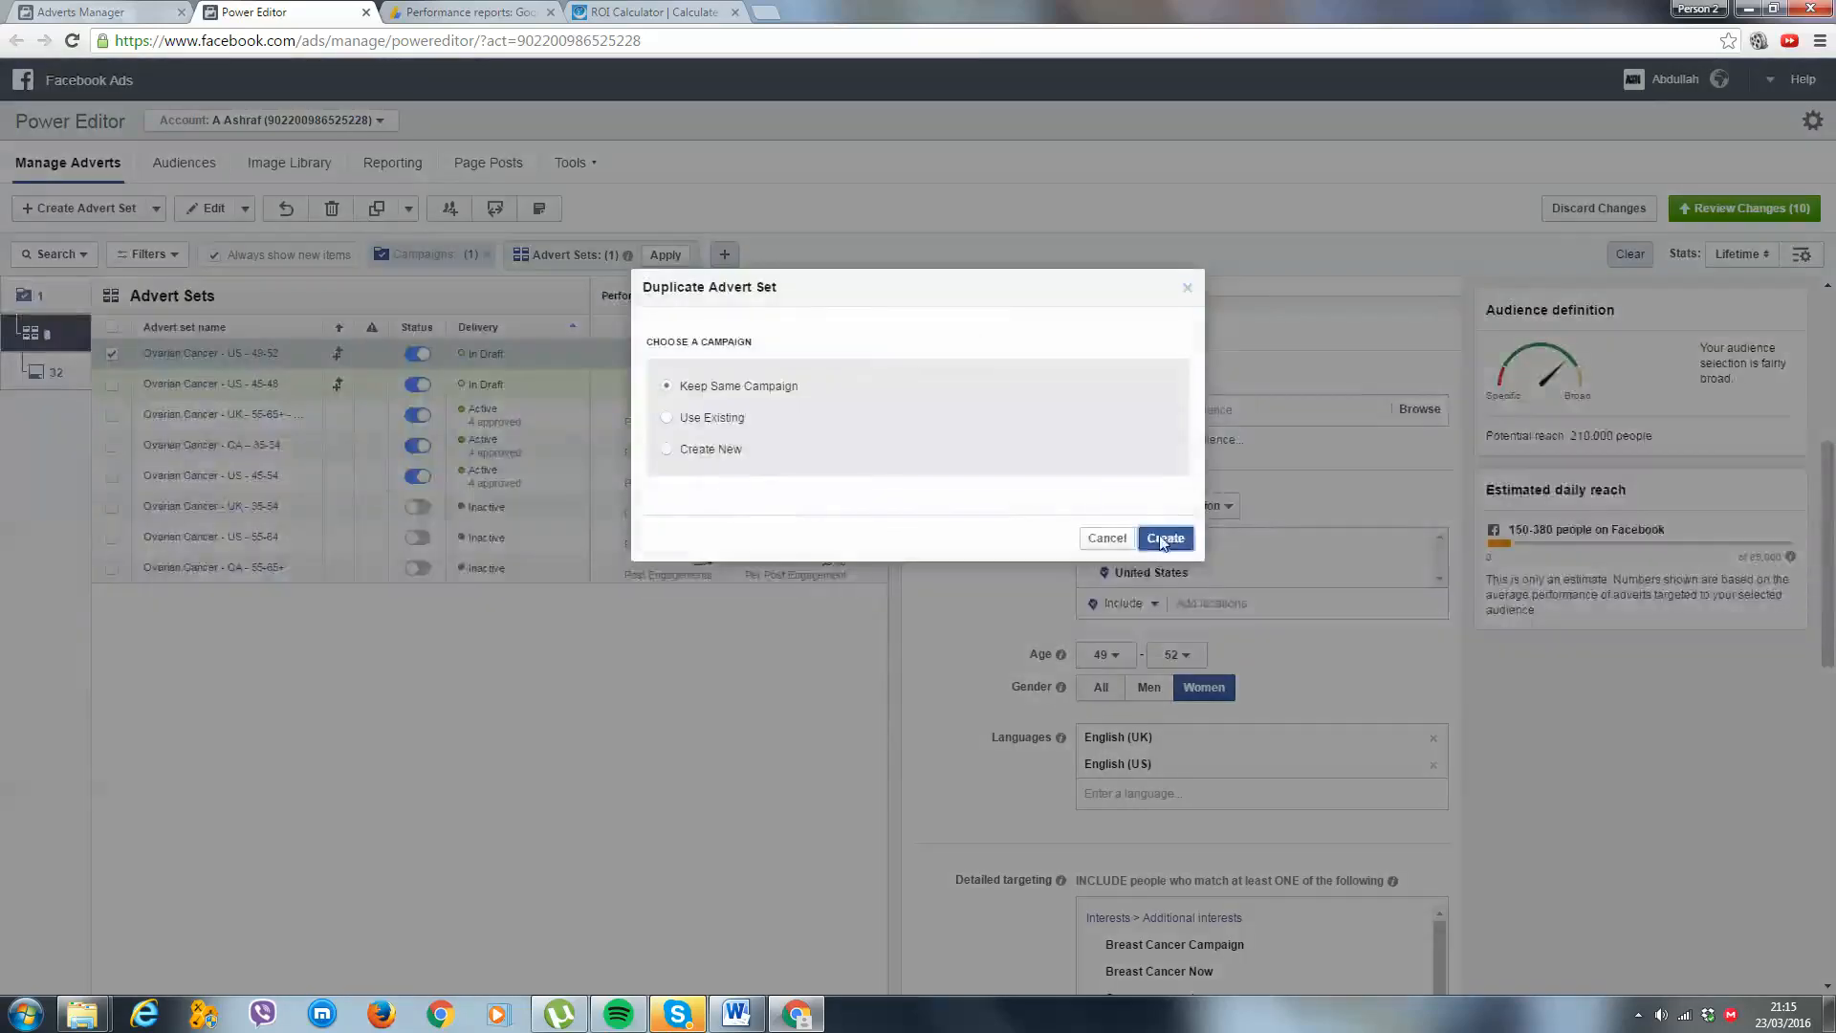
{"action": "left_click", "coordinate": [1165, 537]}
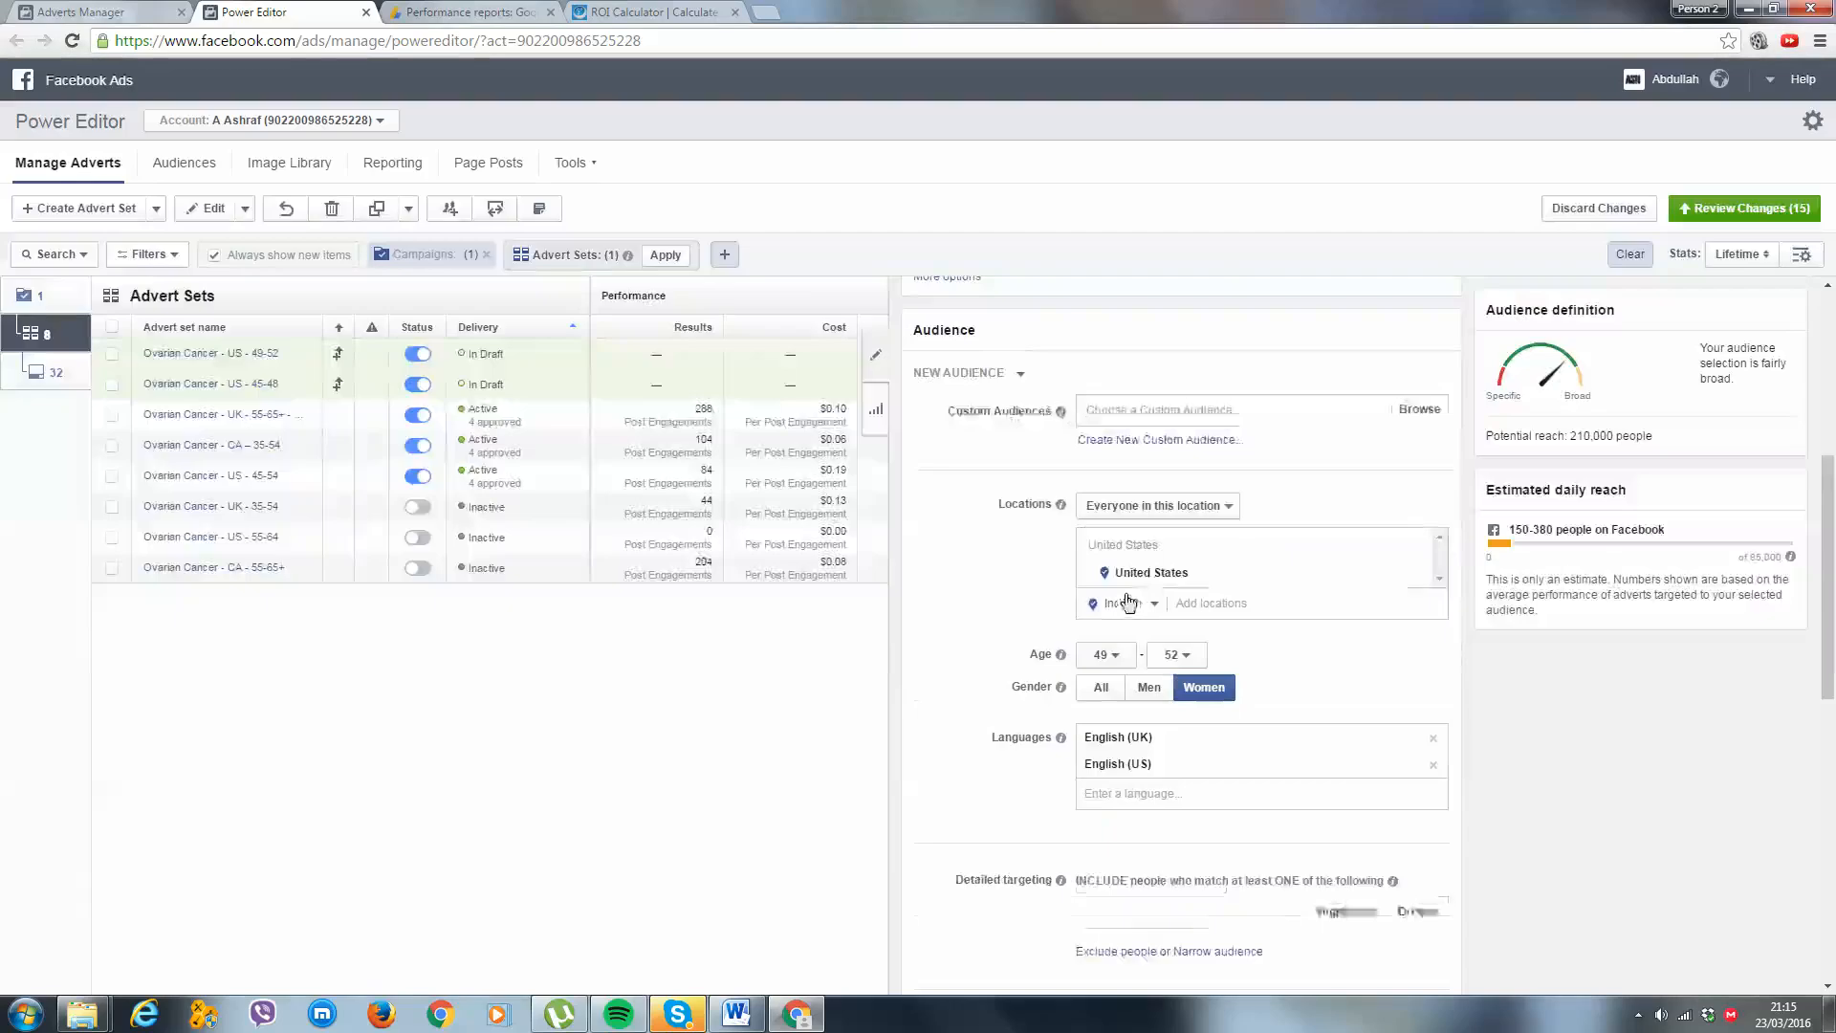
{"action": "left_click", "coordinate": [1115, 658]}
{"action": "scroll", "coordinate": [1100, 823], "scroll_direction": "down", "scroll_amount": 8}
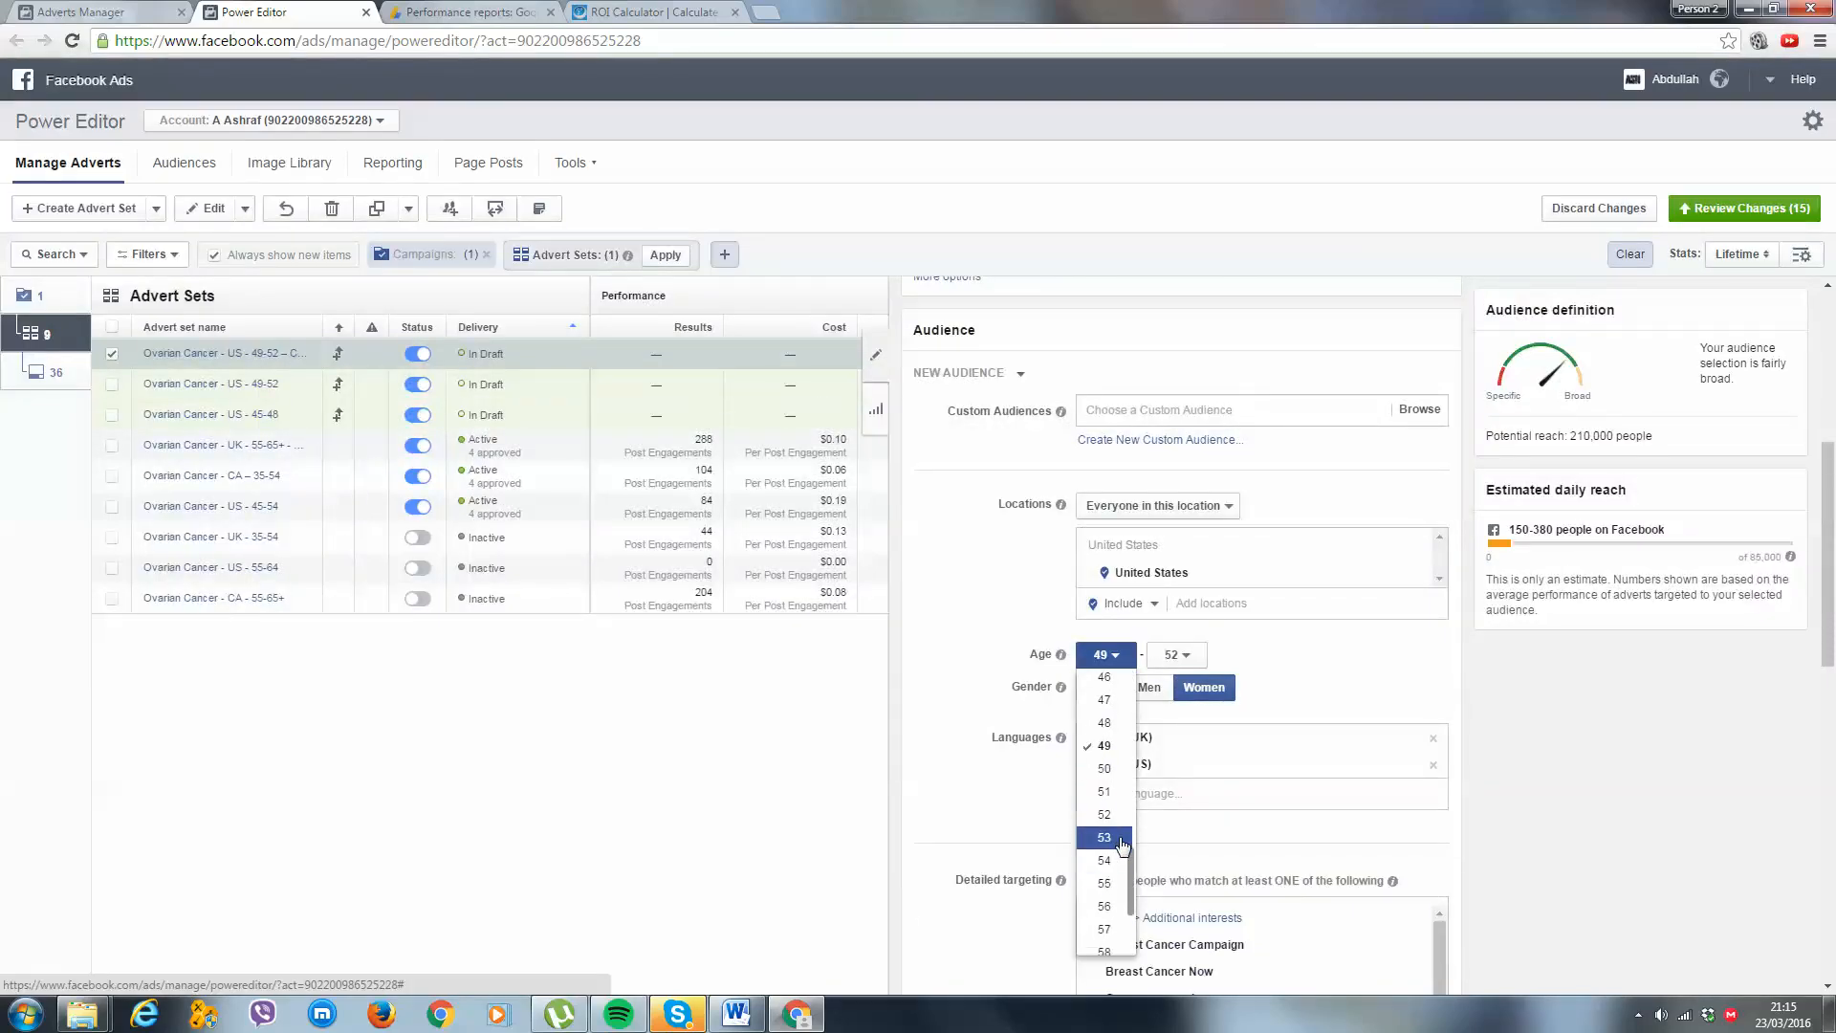
{"action": "left_click", "coordinate": [1105, 837]}
Set the copy's maximum audience age to 55 after trying 54, checking the potential reach for each.
{"action": "left_click", "coordinate": [1178, 654]}
{"action": "scroll", "coordinate": [1178, 842], "scroll_direction": "down", "scroll_amount": 5}
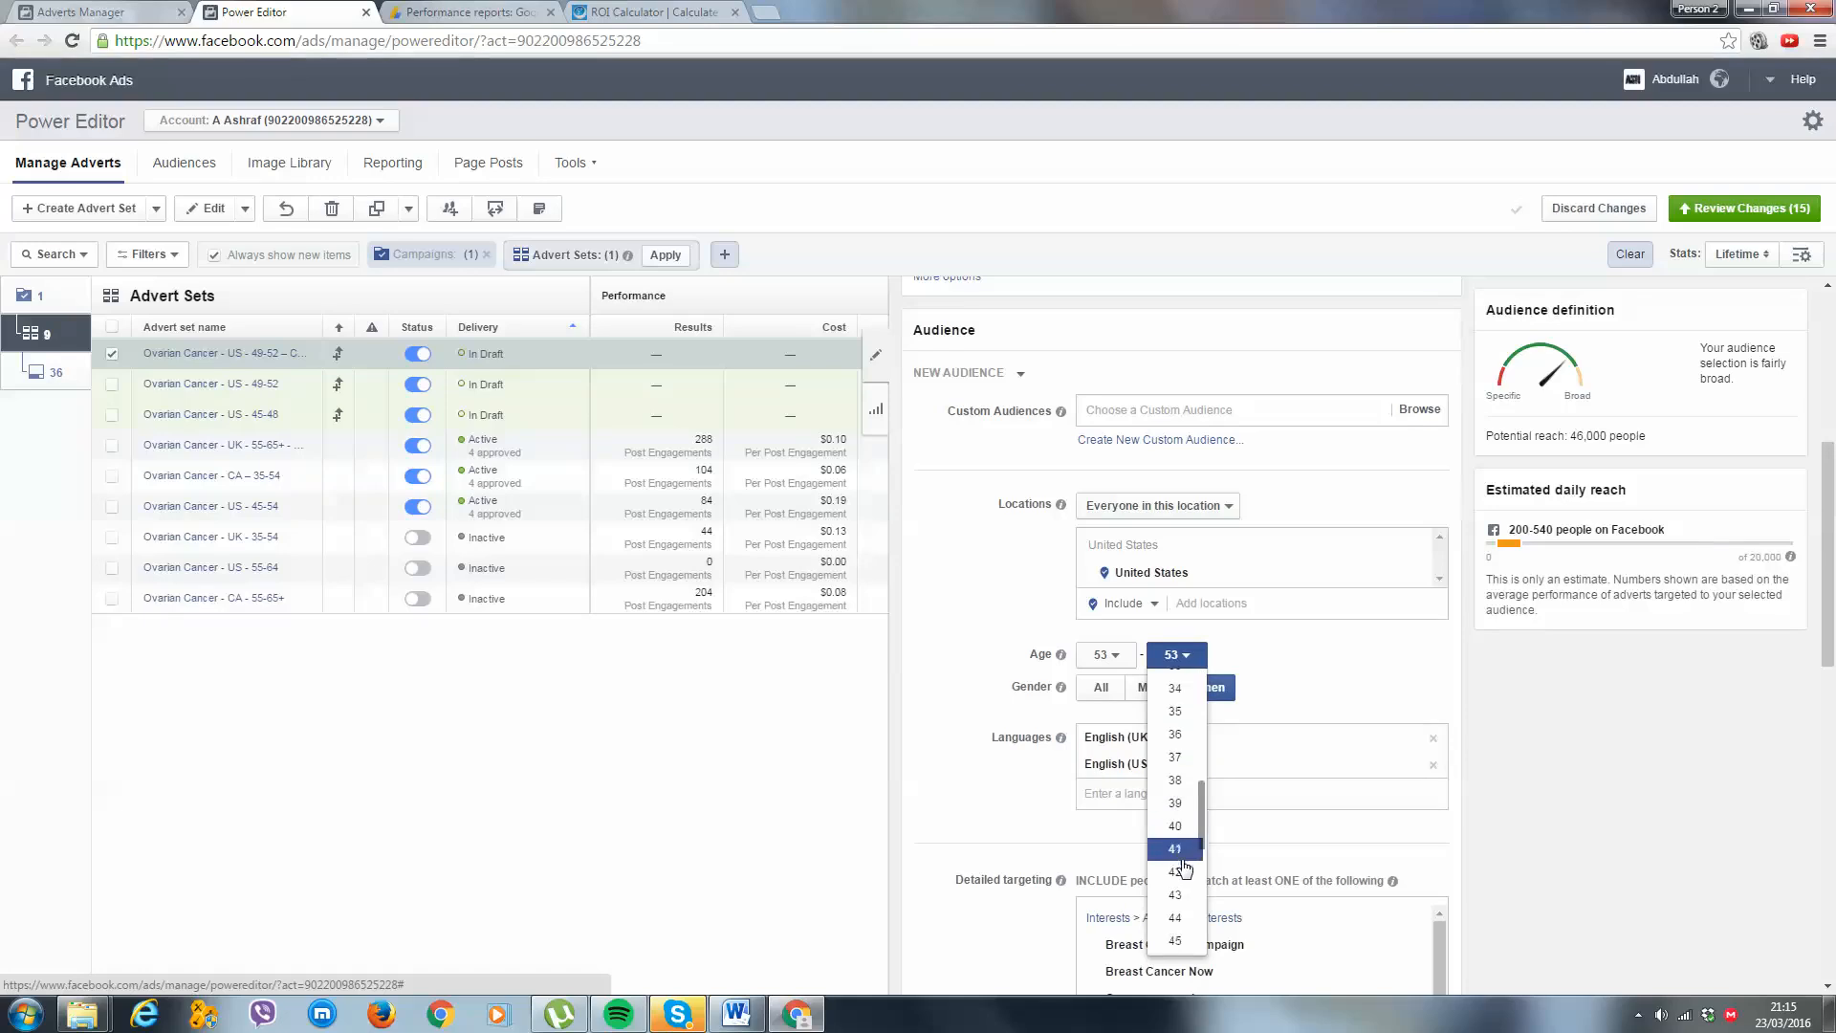
{"action": "scroll", "coordinate": [1182, 860], "scroll_direction": "down", "scroll_amount": 4}
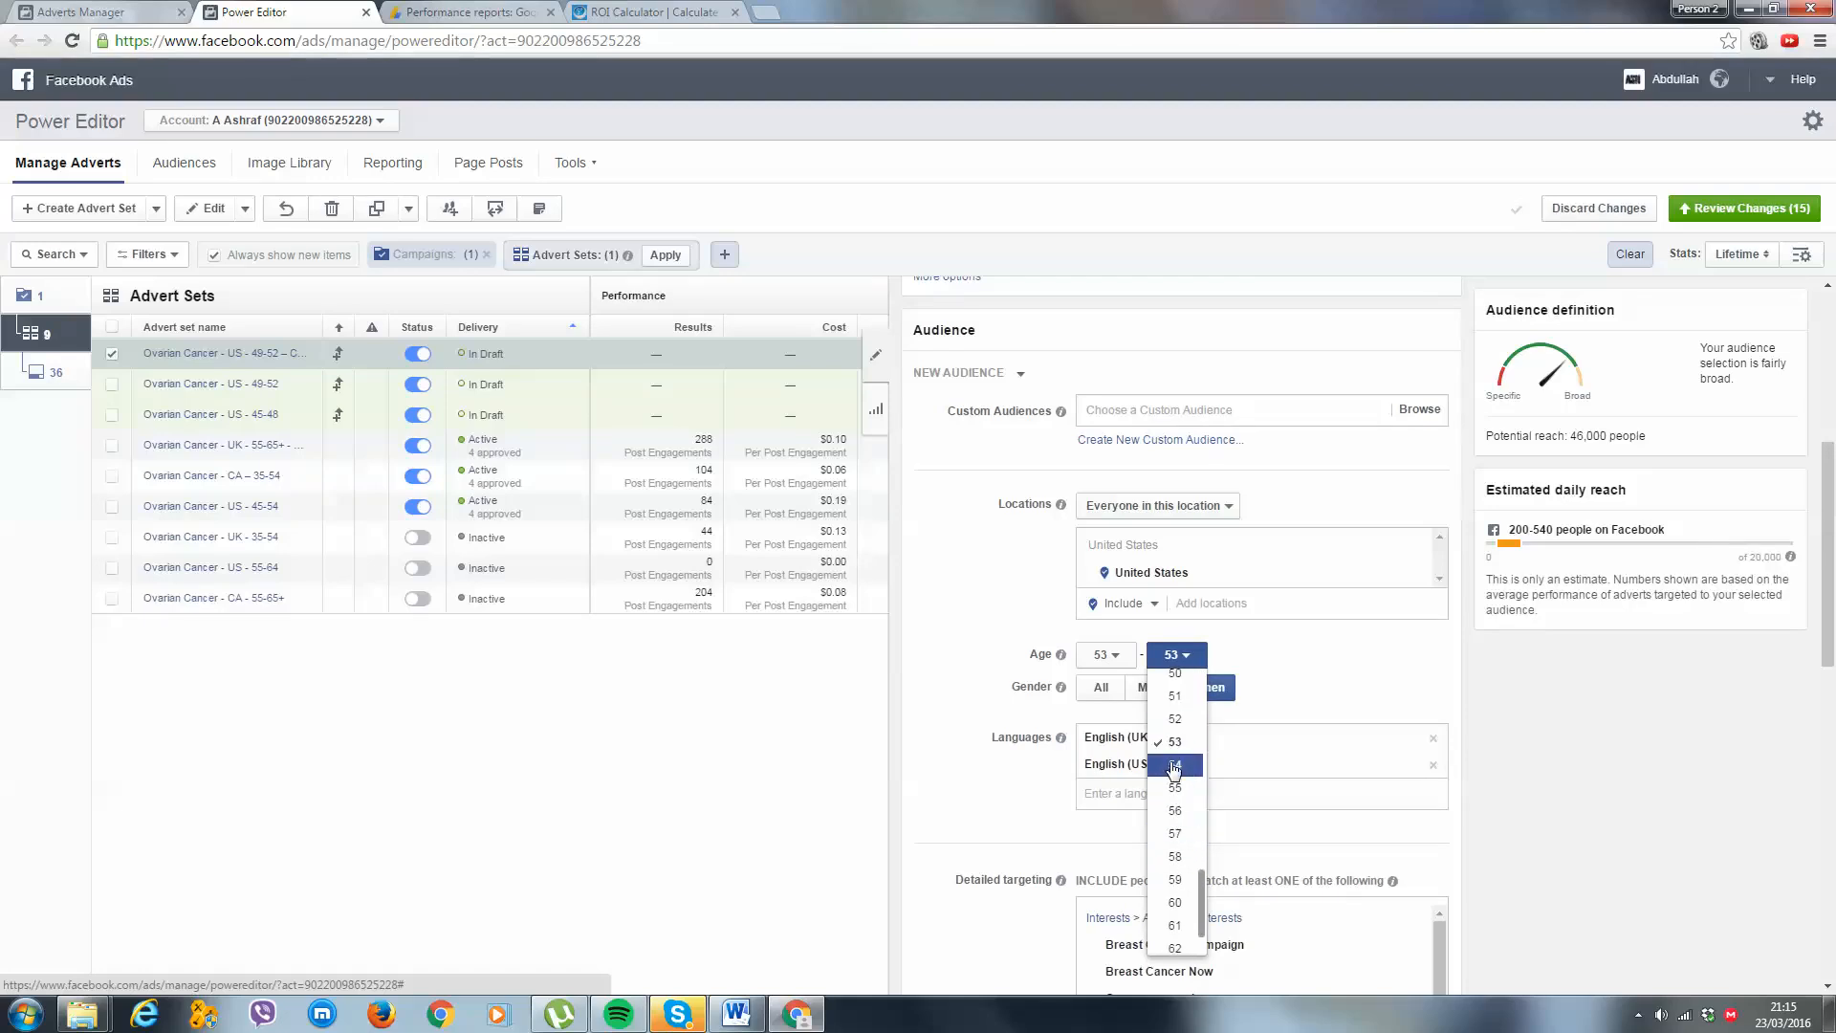
{"action": "left_click", "coordinate": [1174, 765]}
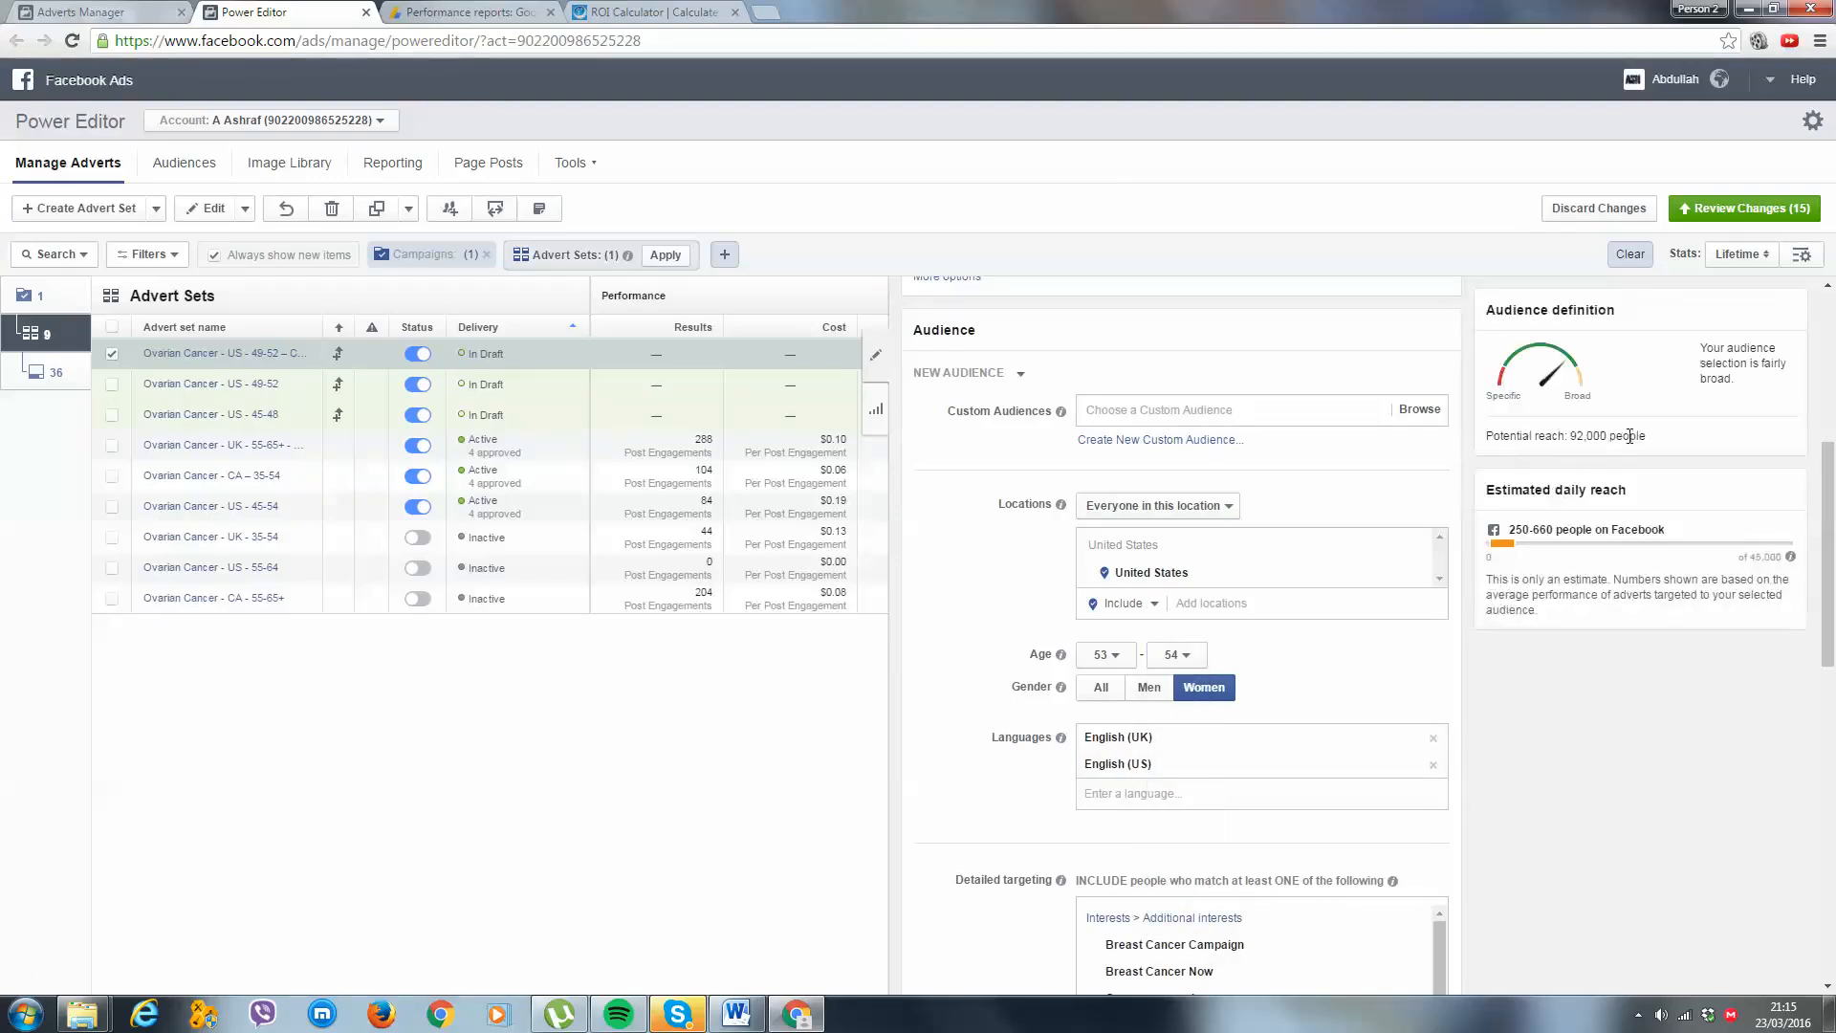
{"action": "left_click", "coordinate": [1176, 654]}
{"action": "scroll", "coordinate": [1175, 841], "scroll_direction": "down", "scroll_amount": 3}
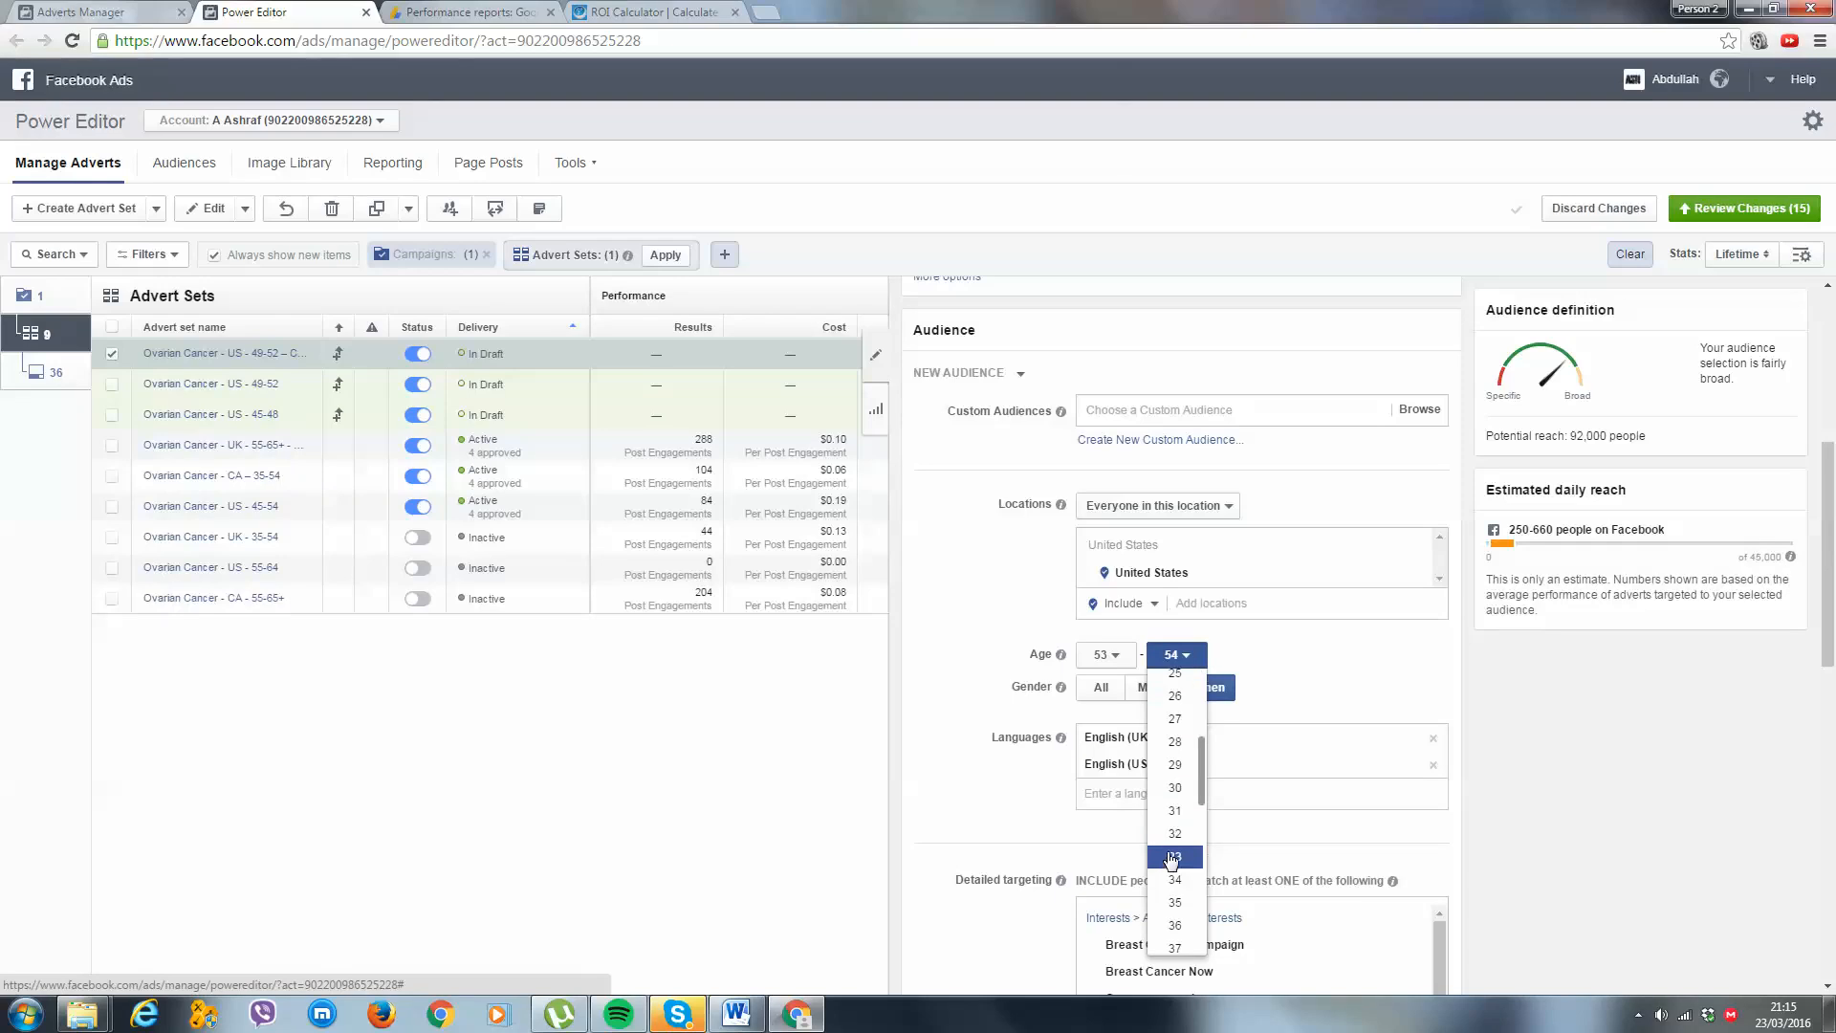
{"action": "scroll", "coordinate": [1174, 851], "scroll_direction": "down", "scroll_amount": 8}
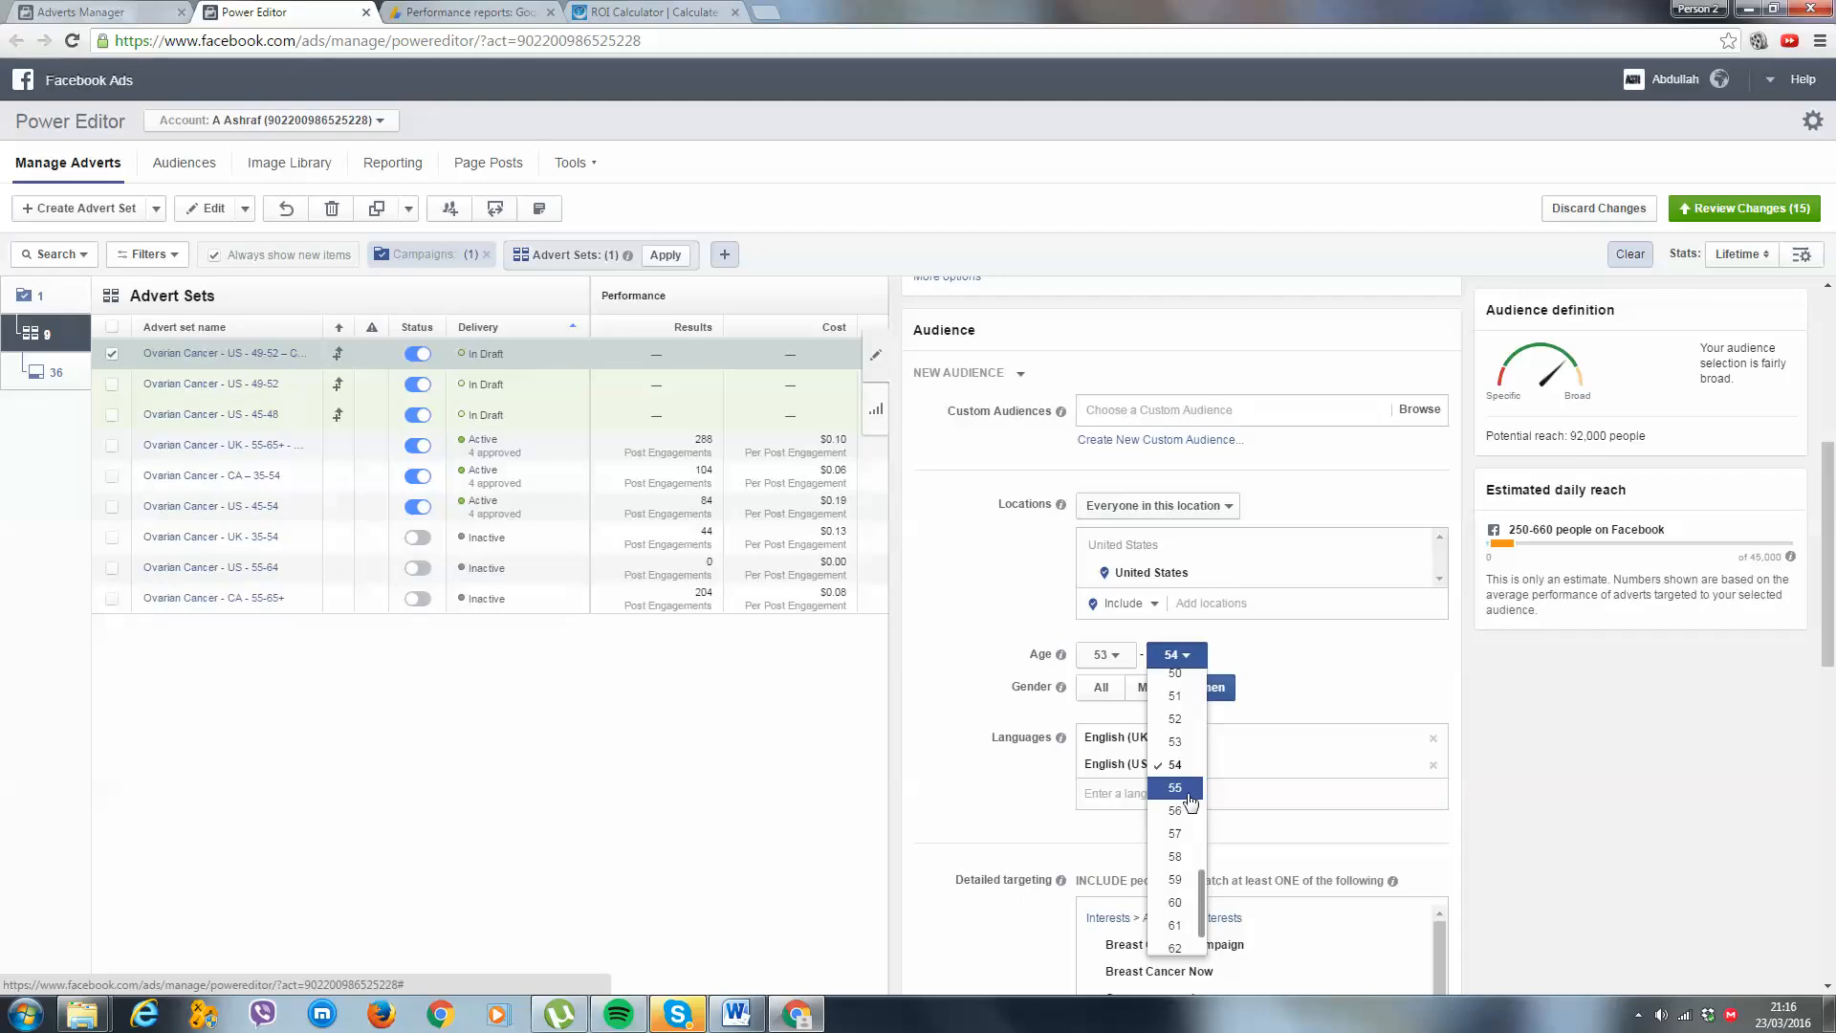
{"action": "left_click", "coordinate": [1191, 800]}
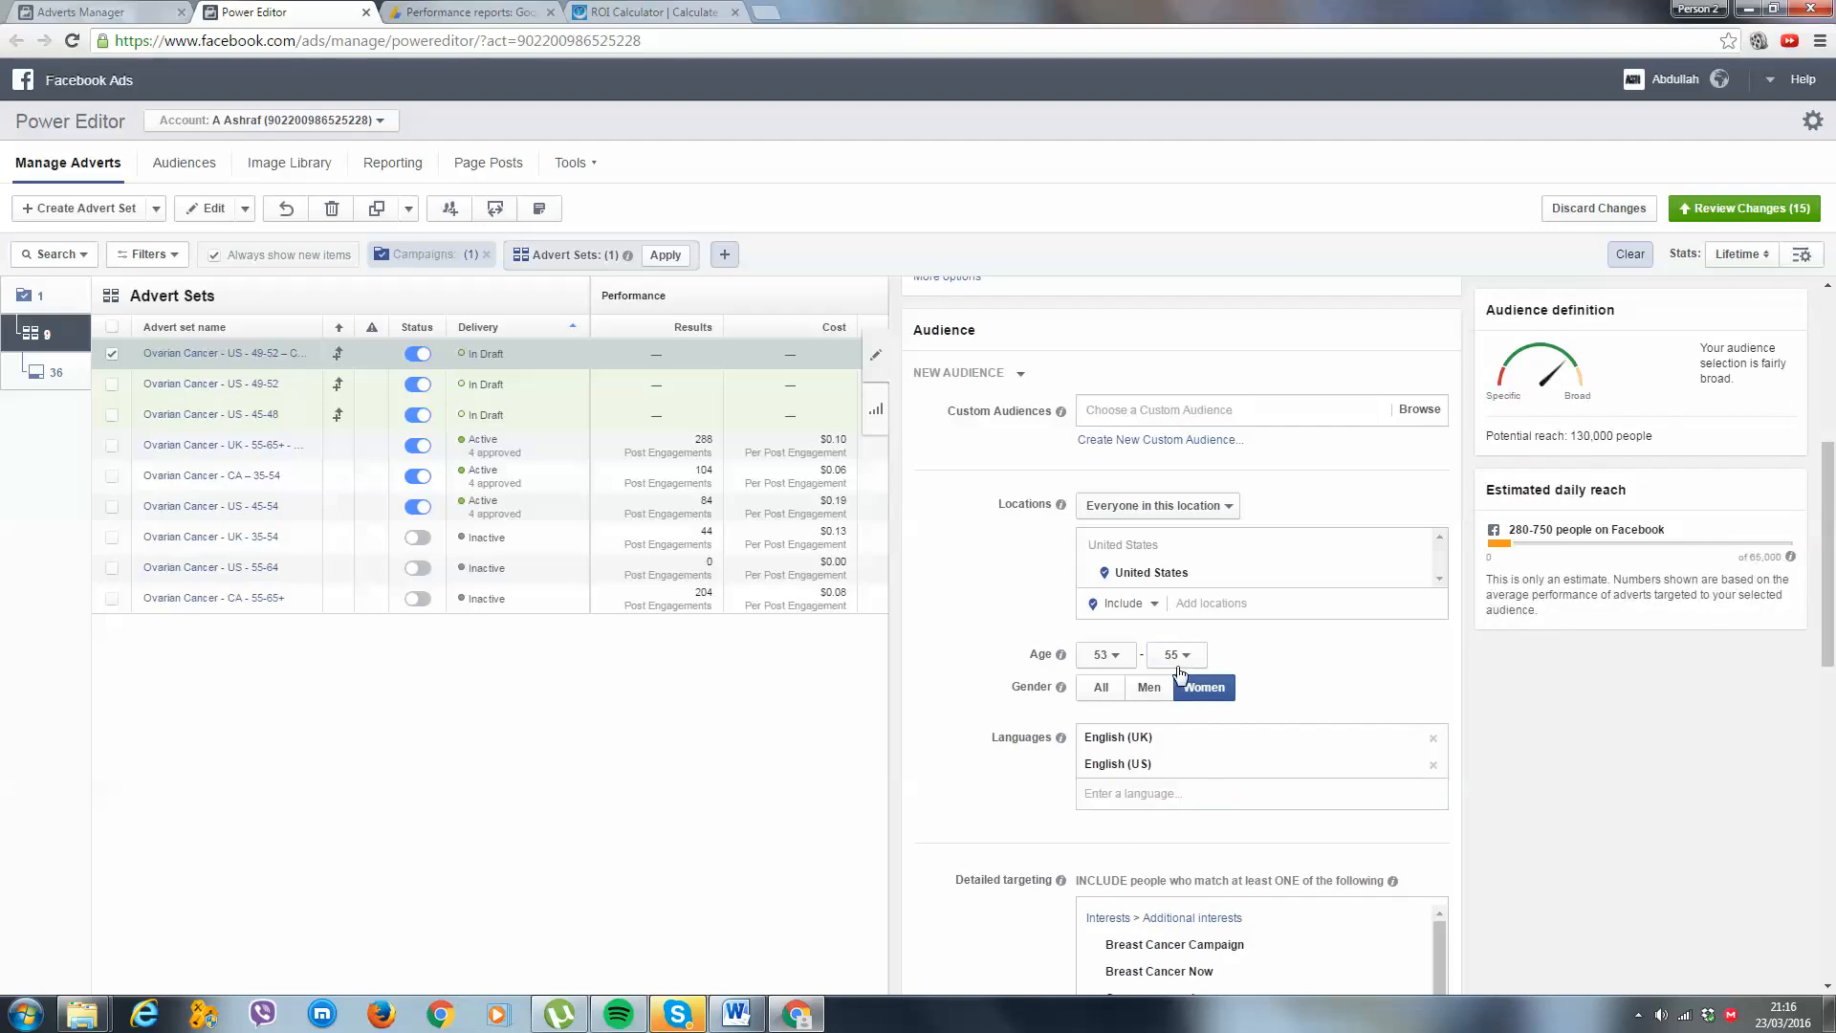
{"action": "left_click_drag", "start_coordinate": [1665, 436], "coordinate": [1570, 436]}
{"action": "left_click", "coordinate": [1573, 819]}
Rename the copied advert set "Ovarian Cancer - US - 53-55".
{"action": "scroll", "coordinate": [1267, 344], "scroll_direction": "up", "scroll_amount": 5}
{"action": "left_click_drag", "start_coordinate": [1267, 344], "coordinate": [1143, 350]}
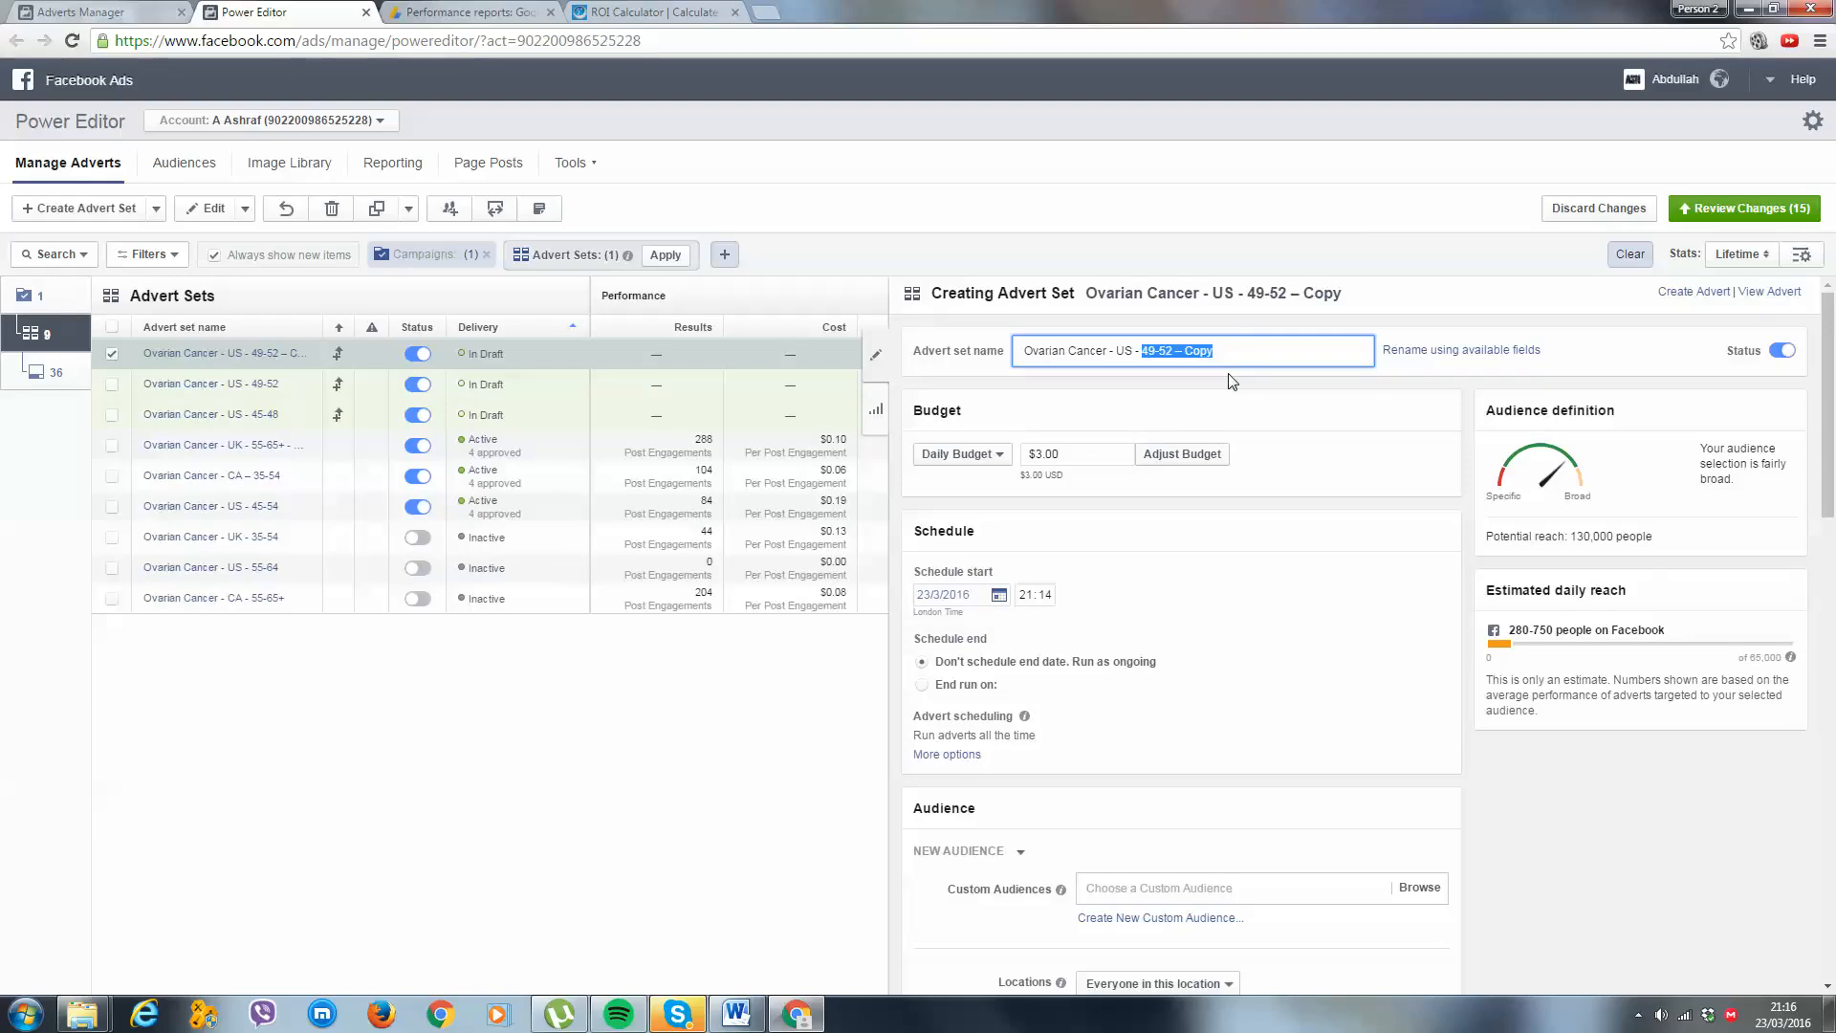
{"action": "type", "text": "53-55"}
{"action": "key", "text": "Return"}
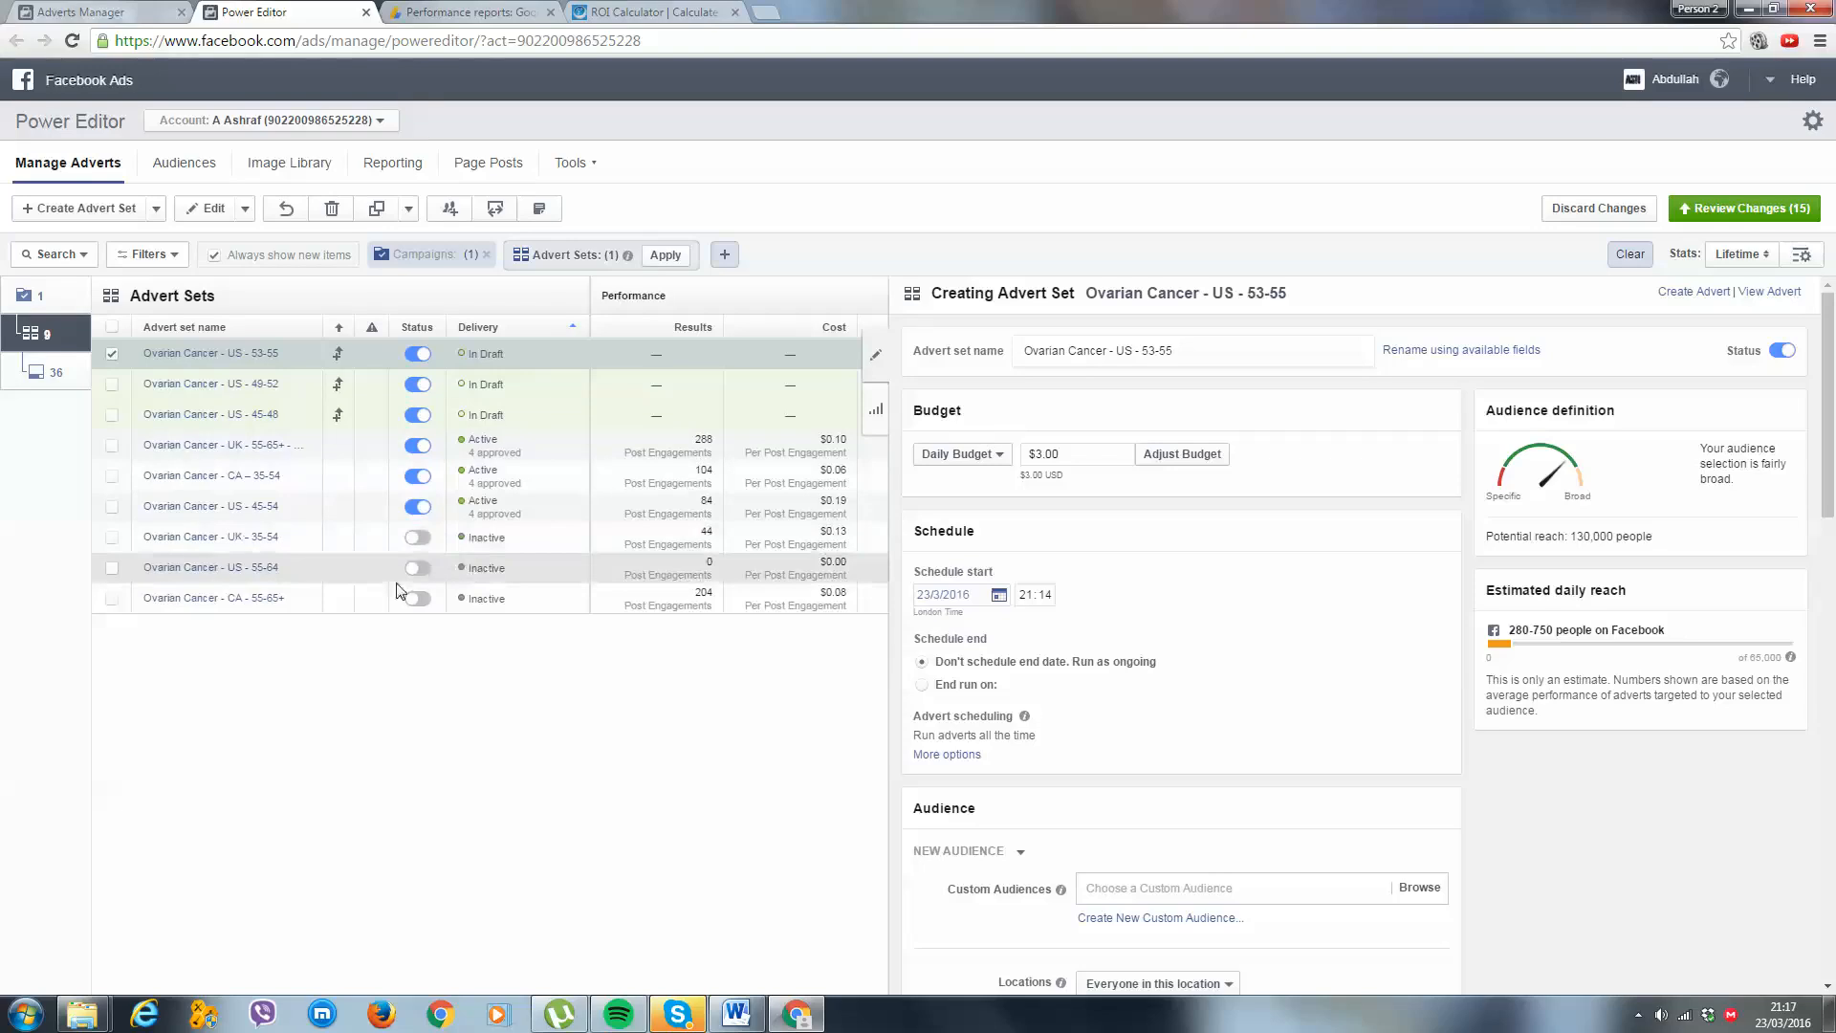
Open the original US - 45-54 advert set and review its audience, detailed targeting and potential reach.
{"action": "scroll", "coordinate": [1143, 611], "scroll_direction": "down", "scroll_amount": 3}
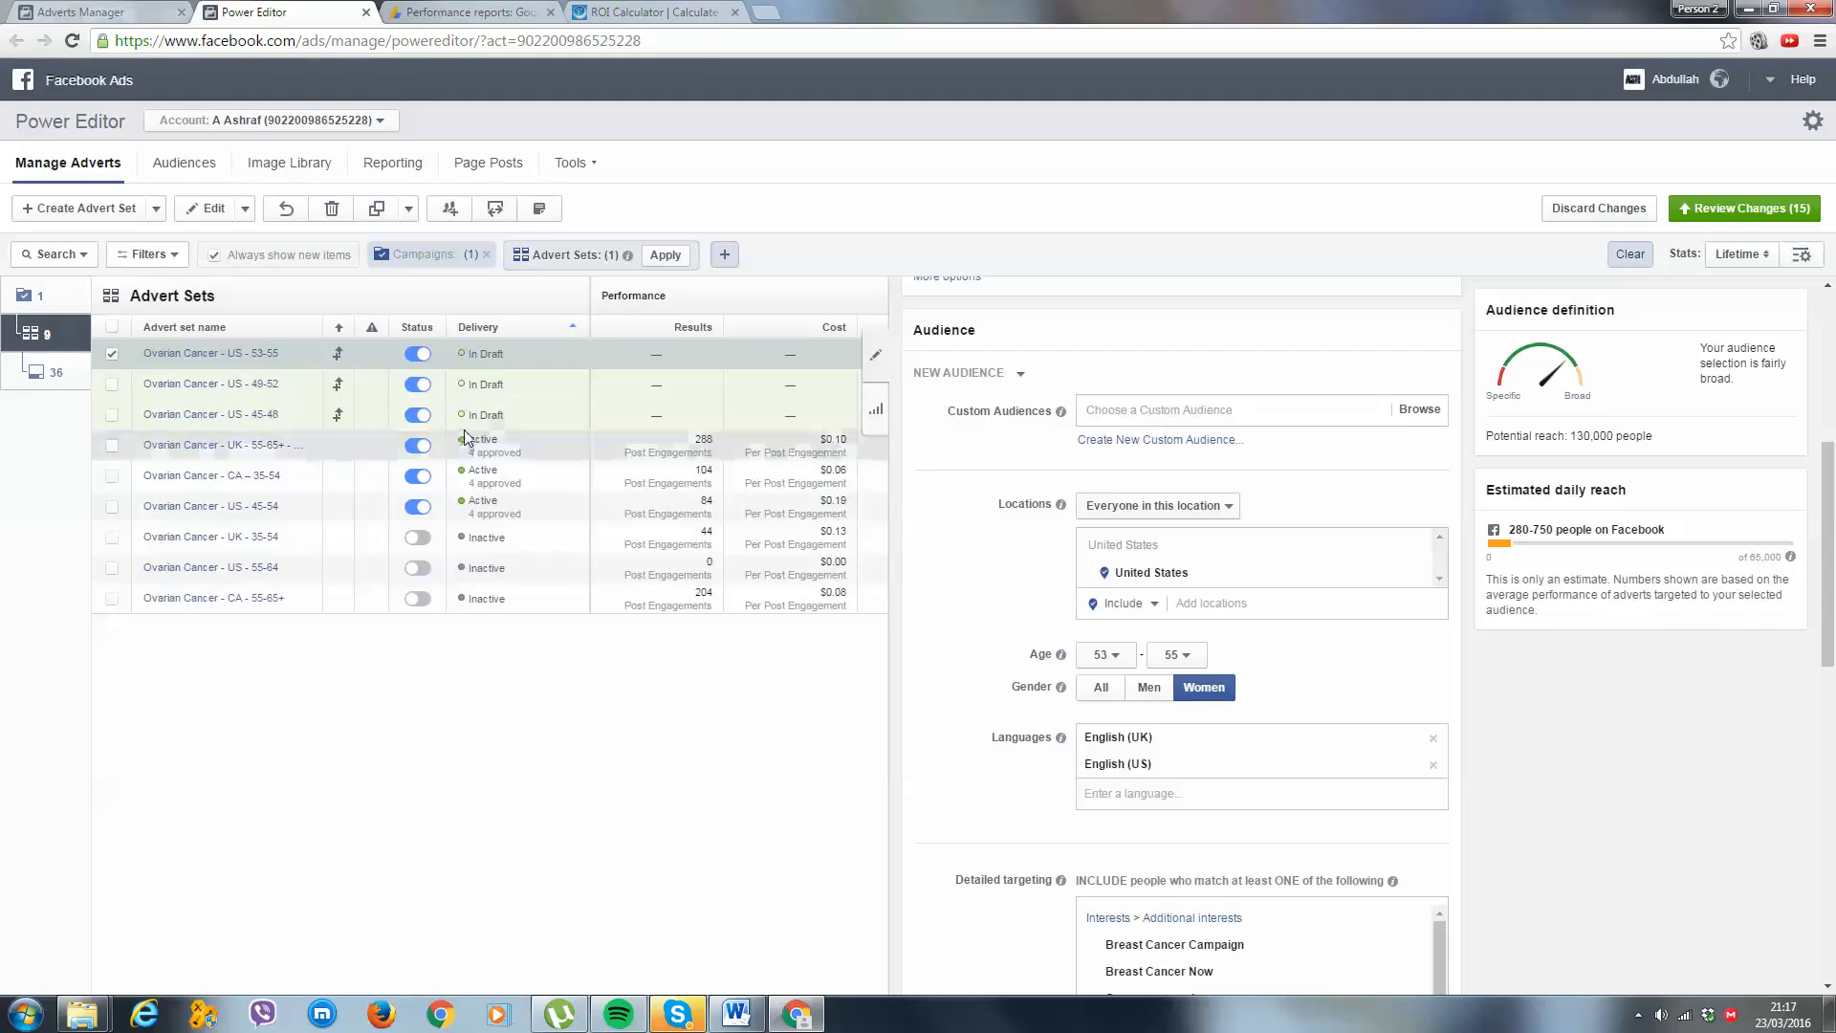
{"action": "left_click", "coordinate": [500, 505]}
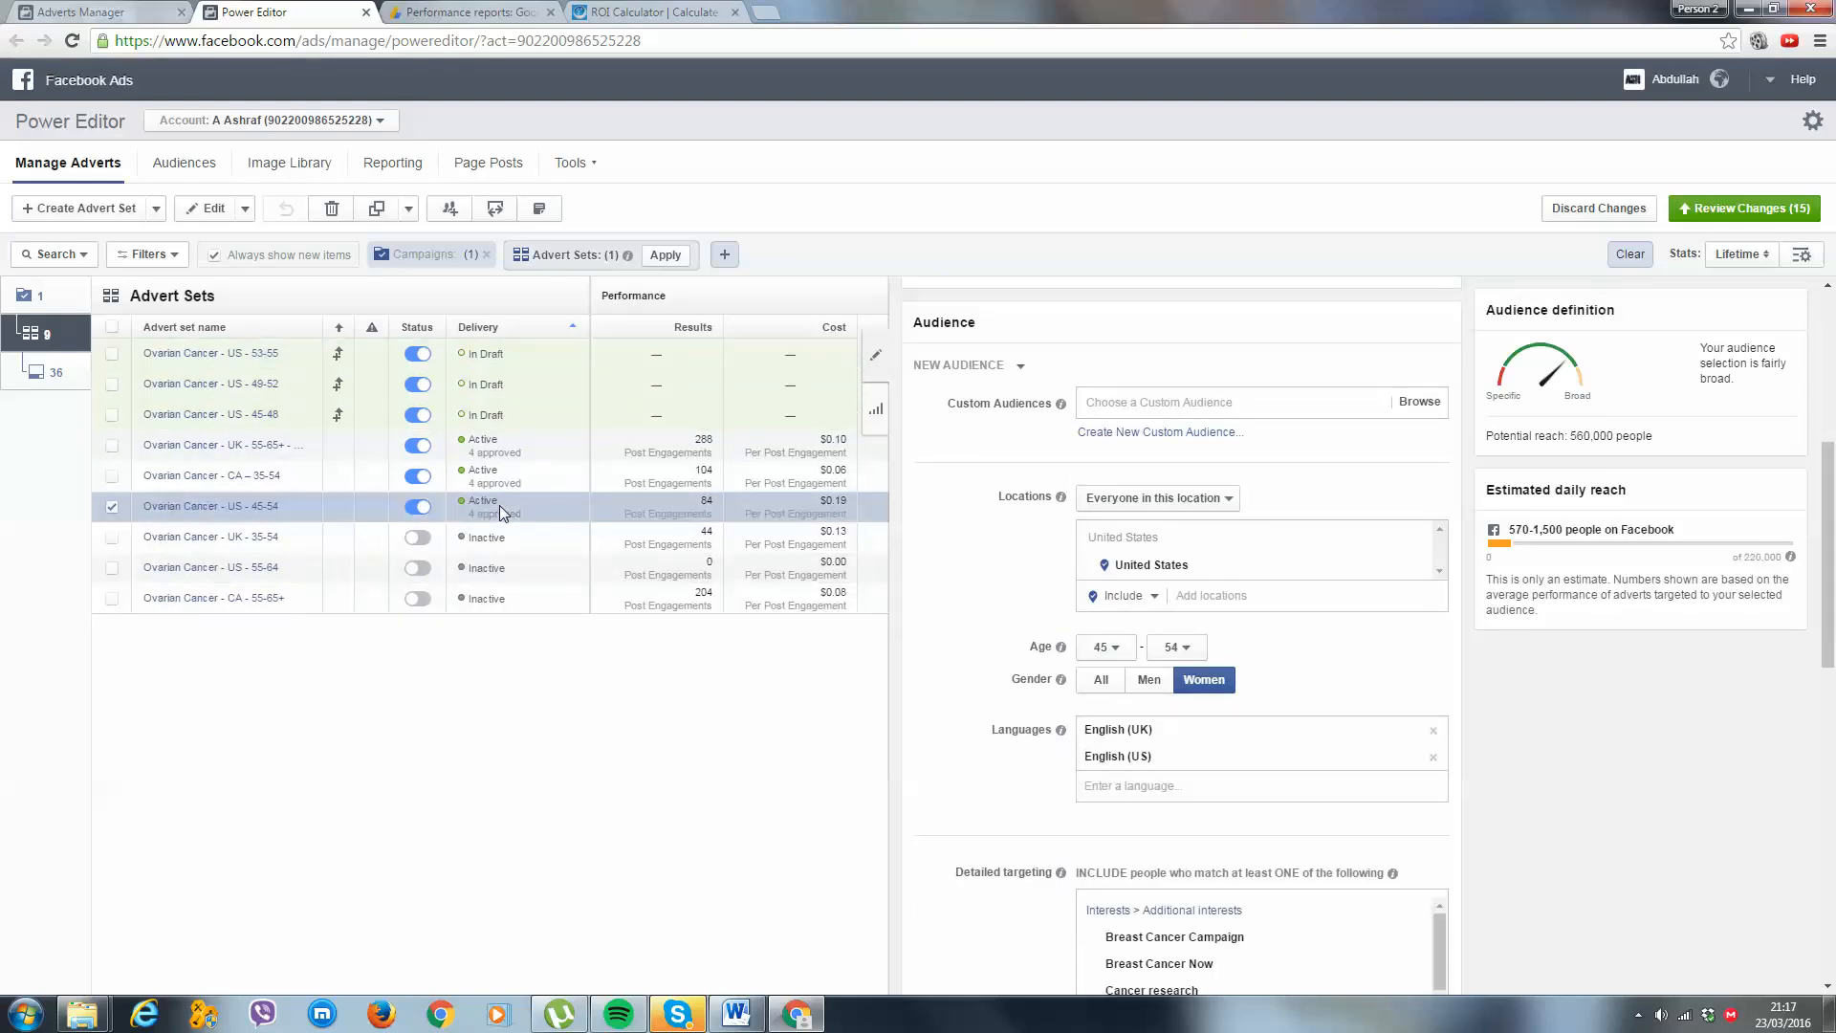
{"action": "scroll", "coordinate": [1425, 805], "scroll_direction": "down", "scroll_amount": 4}
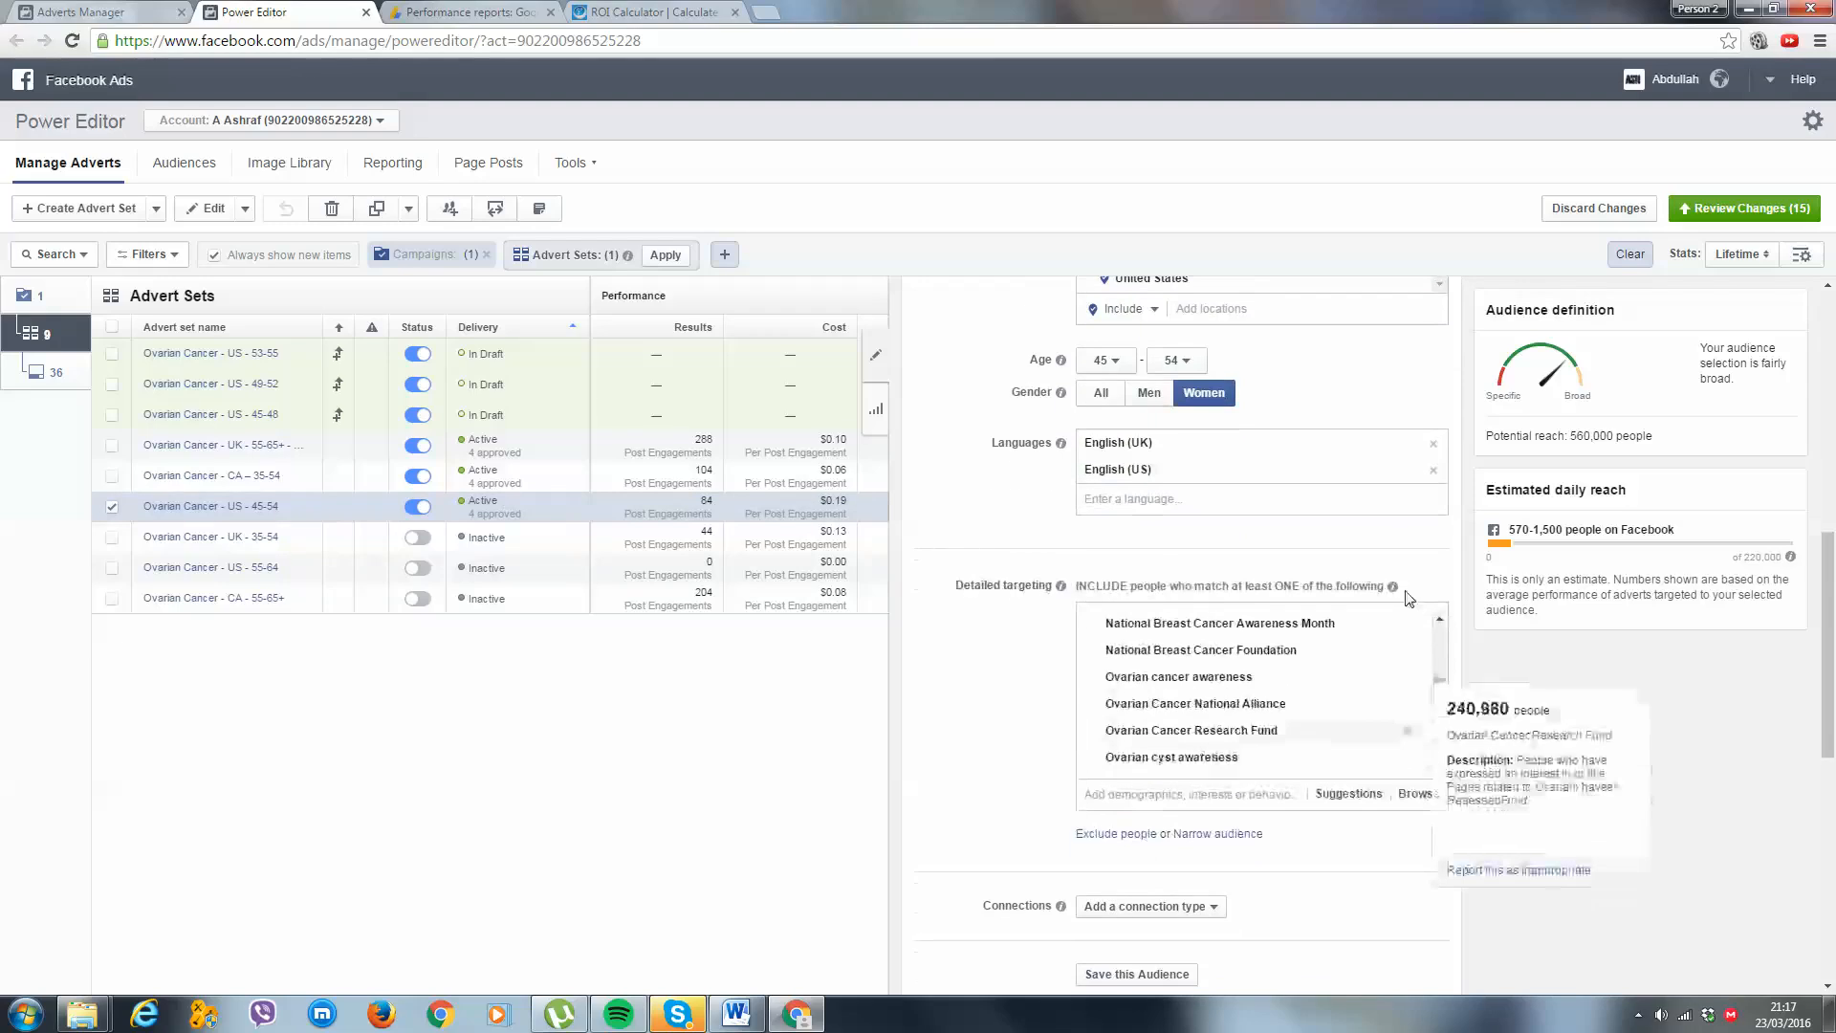
{"action": "scroll", "coordinate": [1398, 583], "scroll_direction": "up", "scroll_amount": 5}
{"action": "scroll", "coordinate": [1381, 517], "scroll_direction": "up", "scroll_amount": 3}
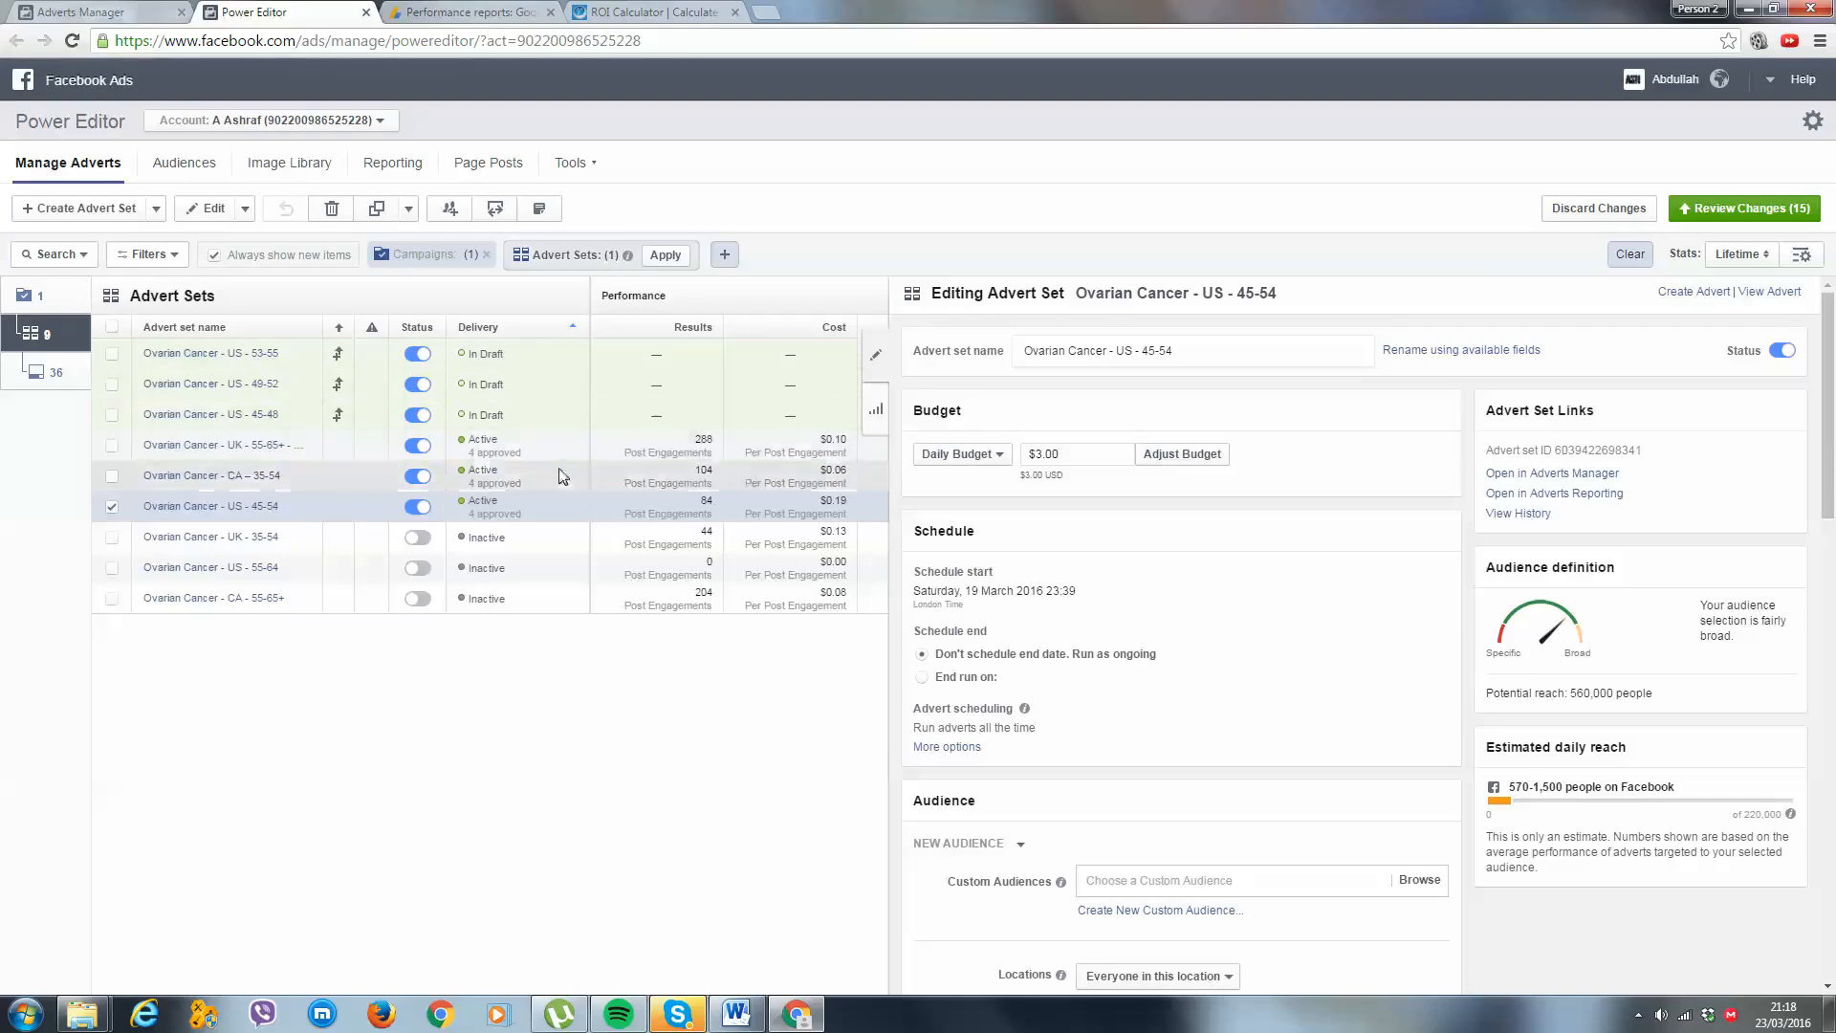
Open the UK - 55-65+ - $30 Test advert set and check its location, age range, interests and potential reach.
{"action": "left_click", "coordinate": [515, 450]}
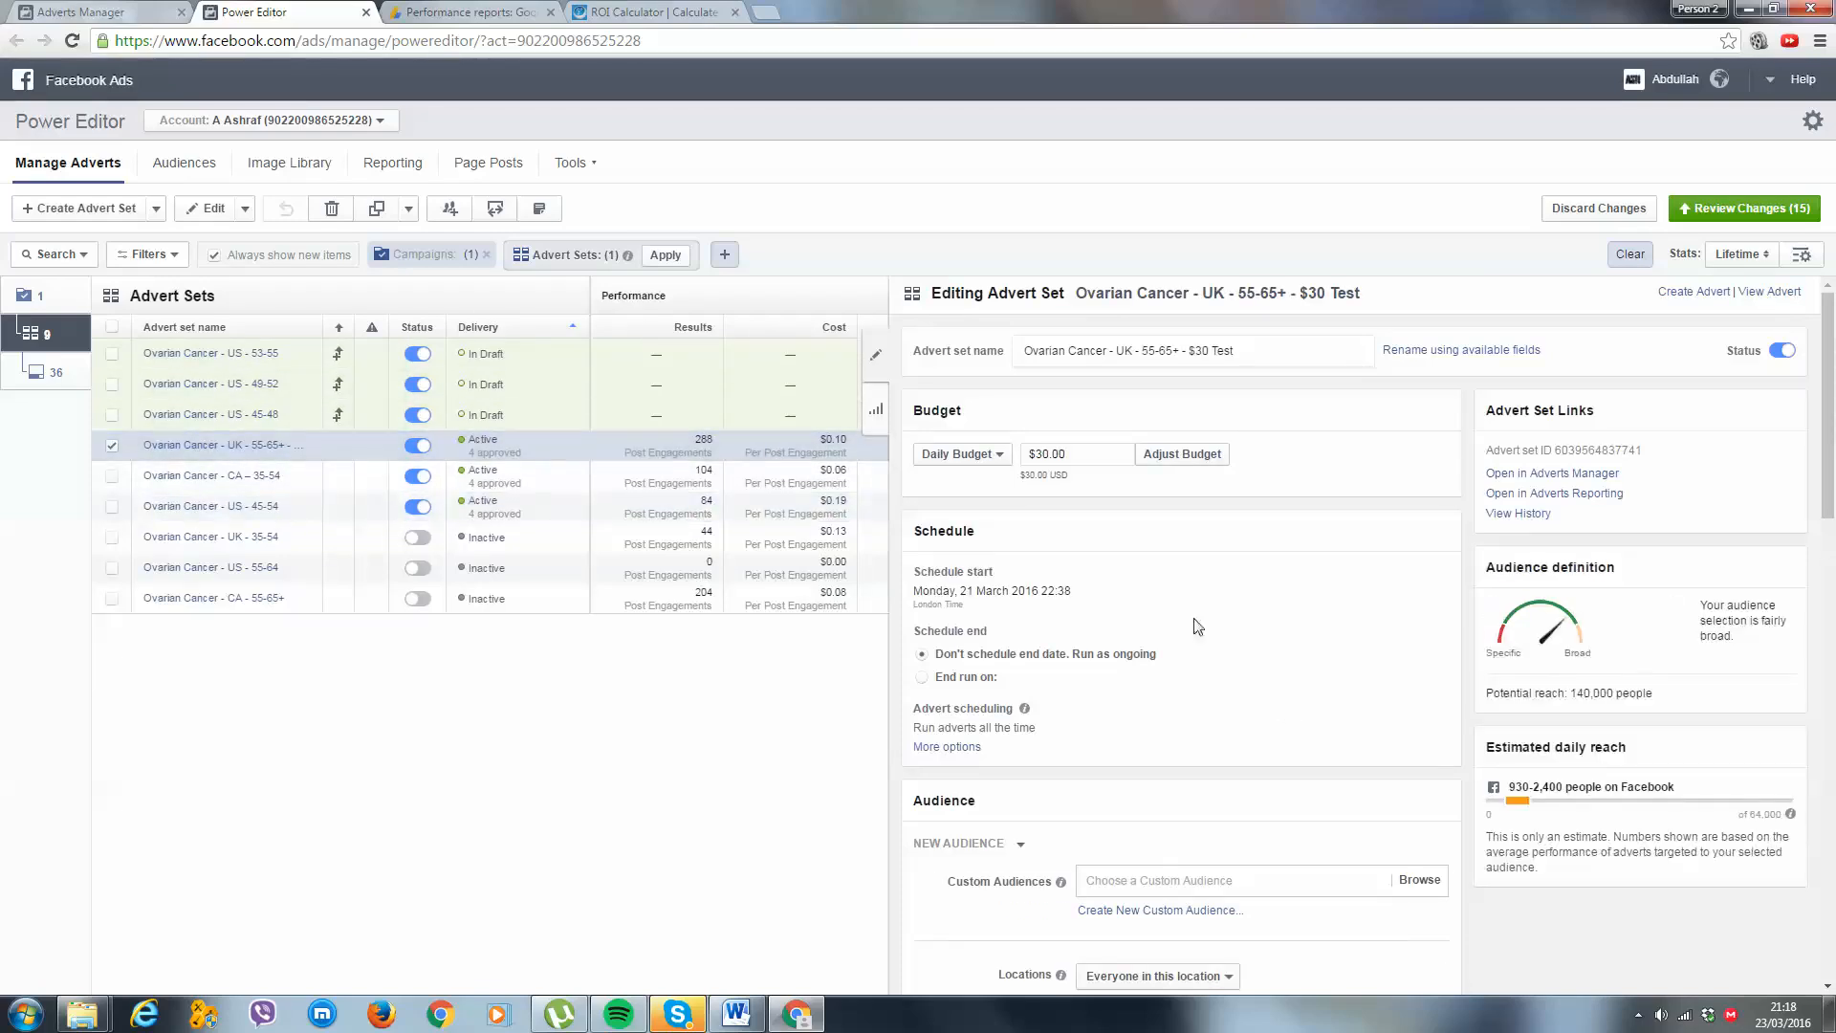
{"action": "scroll", "coordinate": [1211, 612], "scroll_direction": "down", "scroll_amount": 1}
{"action": "scroll", "coordinate": [1201, 681], "scroll_direction": "down", "scroll_amount": 5}
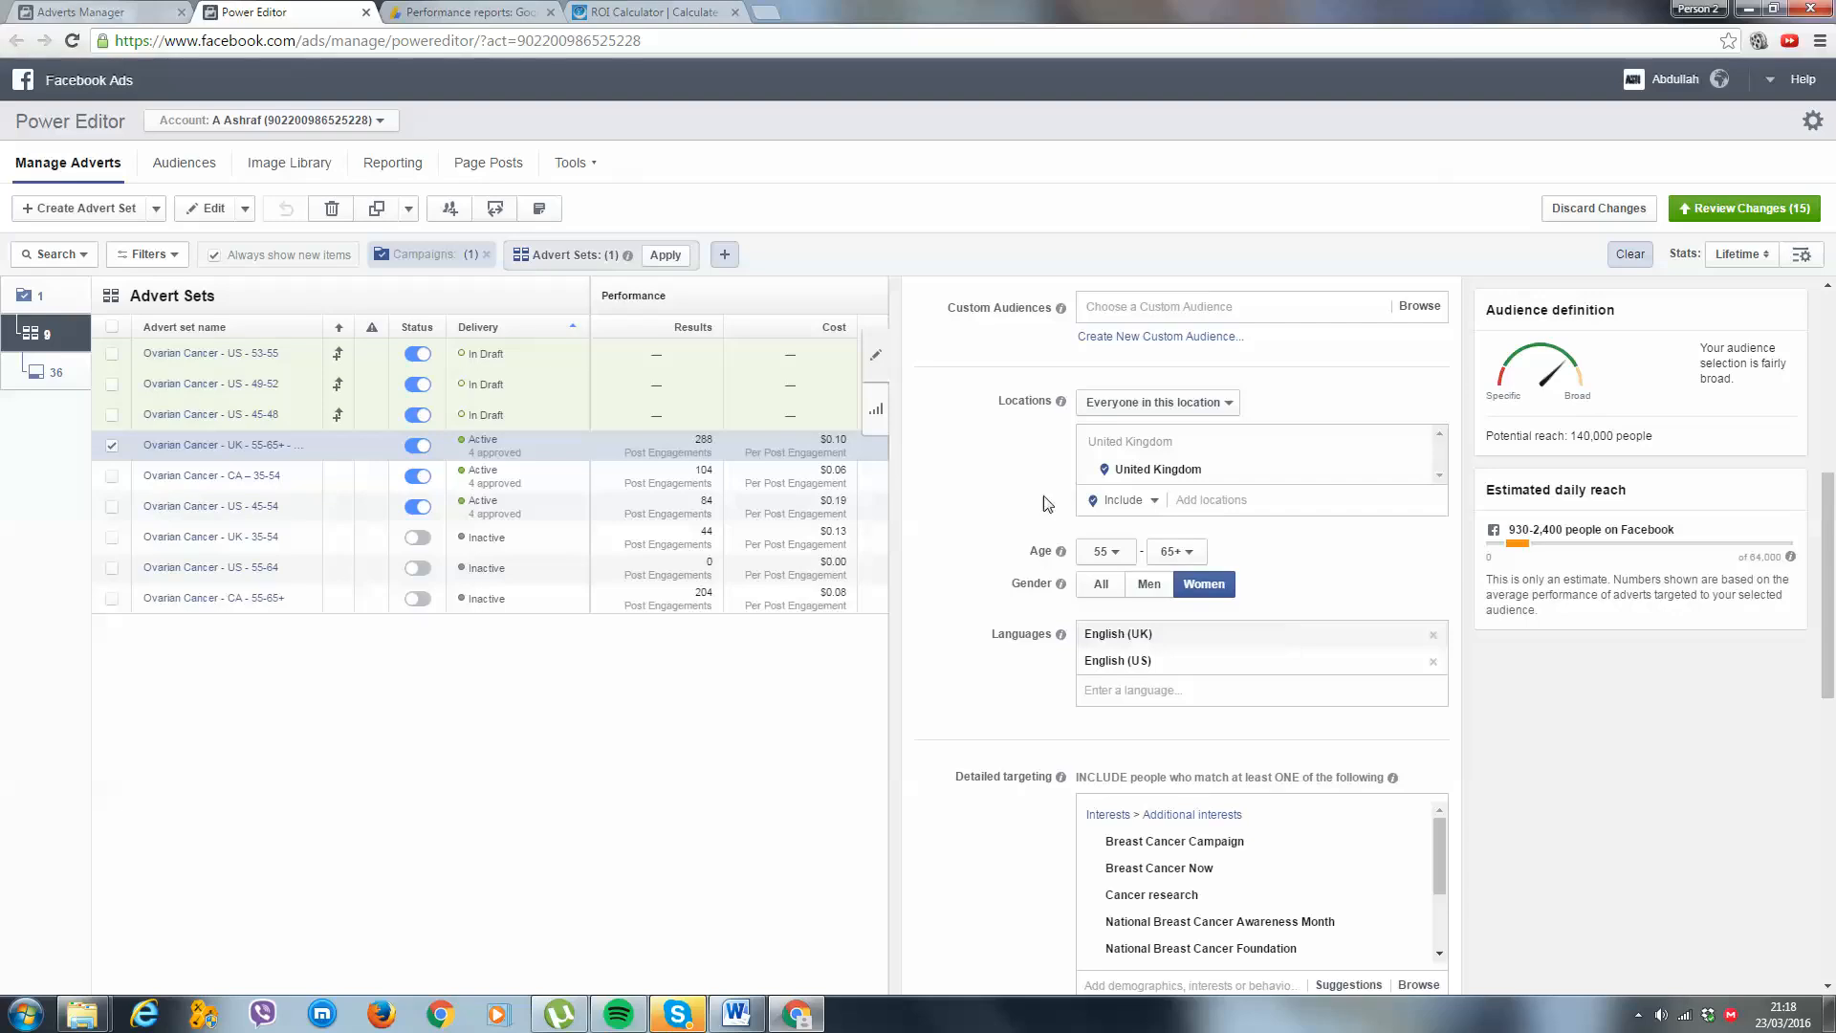
{"action": "scroll", "coordinate": [1694, 822], "scroll_direction": "down", "scroll_amount": 1}
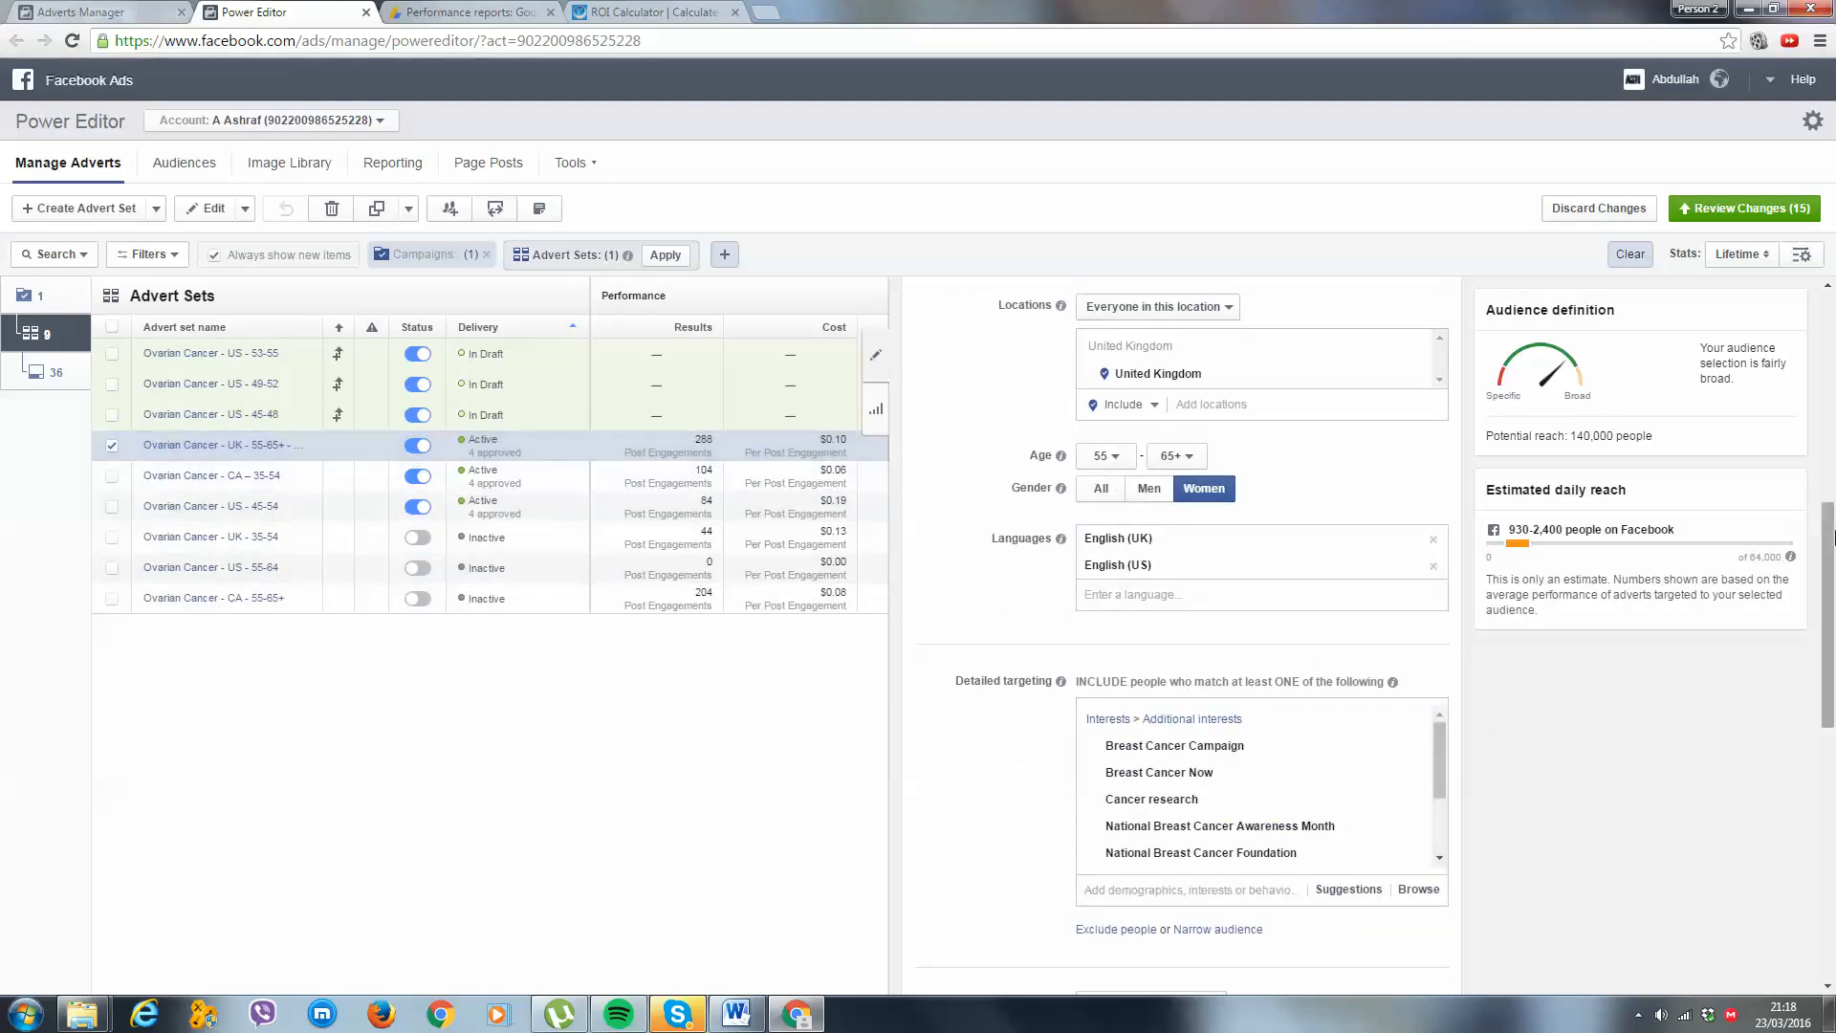
{"action": "left_click_drag", "start_coordinate": [1708, 437], "coordinate": [1555, 435]}
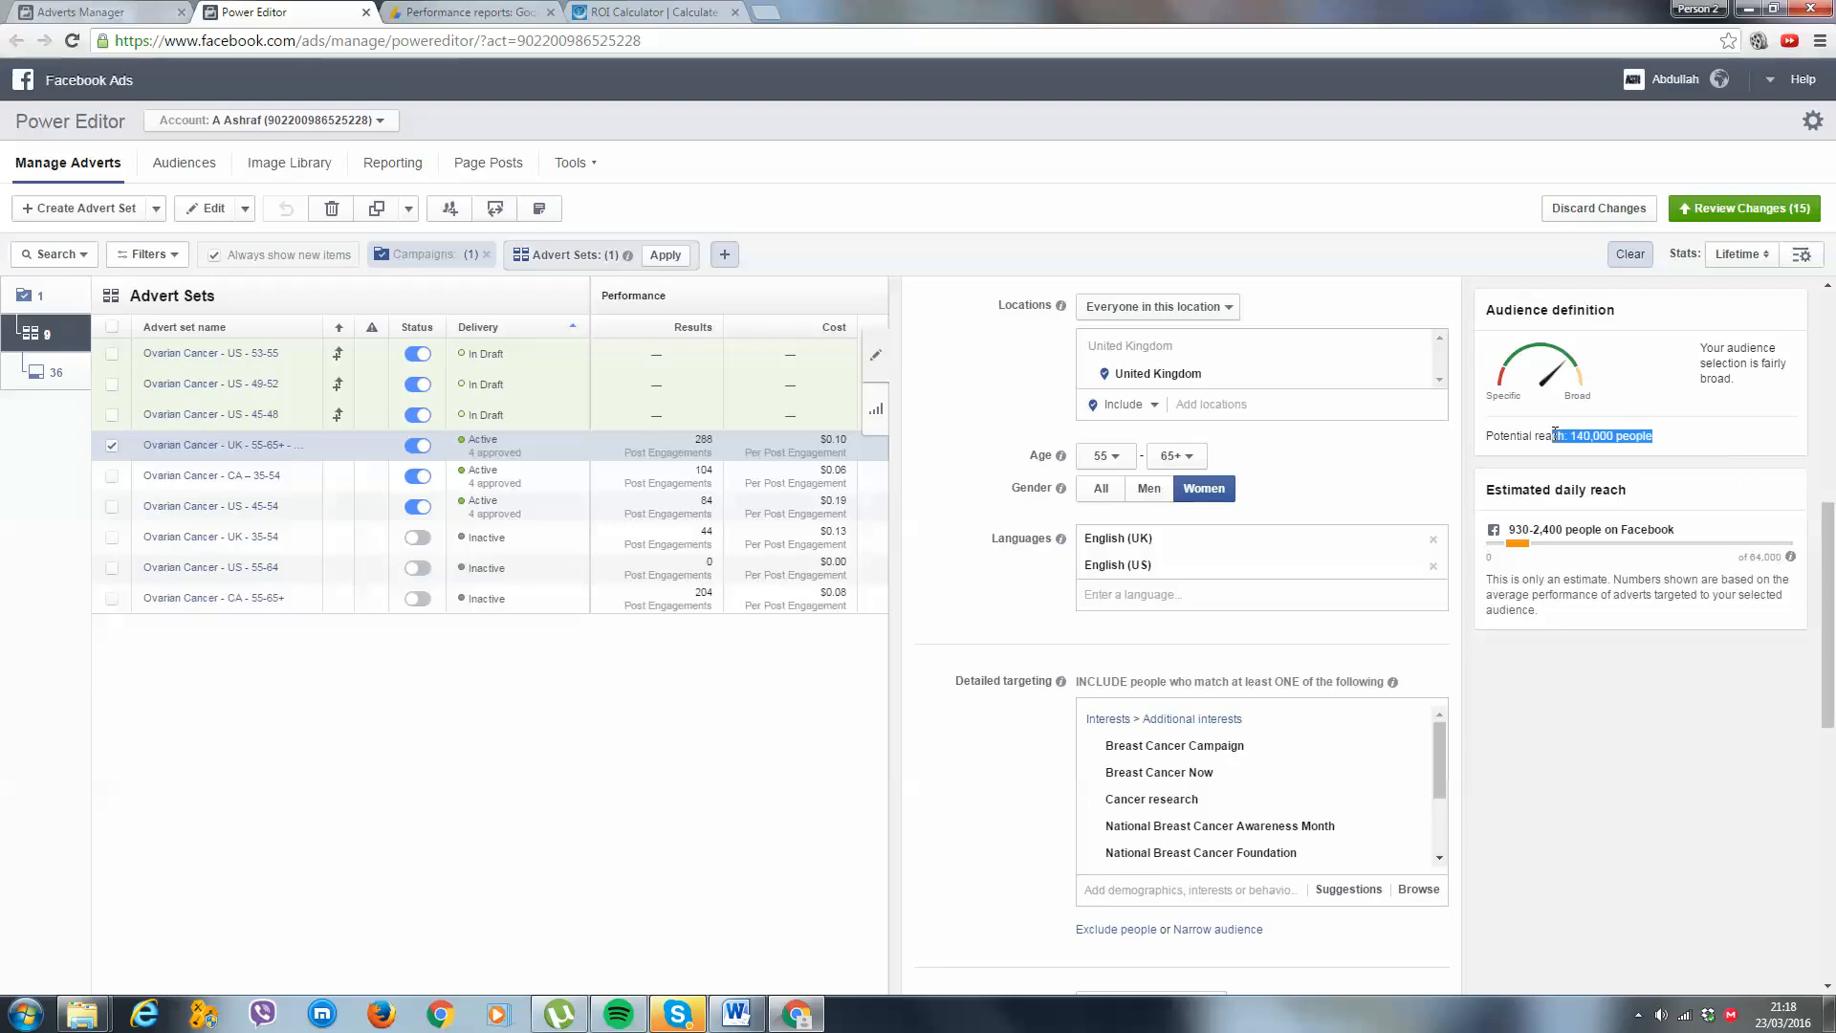
{"action": "left_click", "coordinate": [1646, 449]}
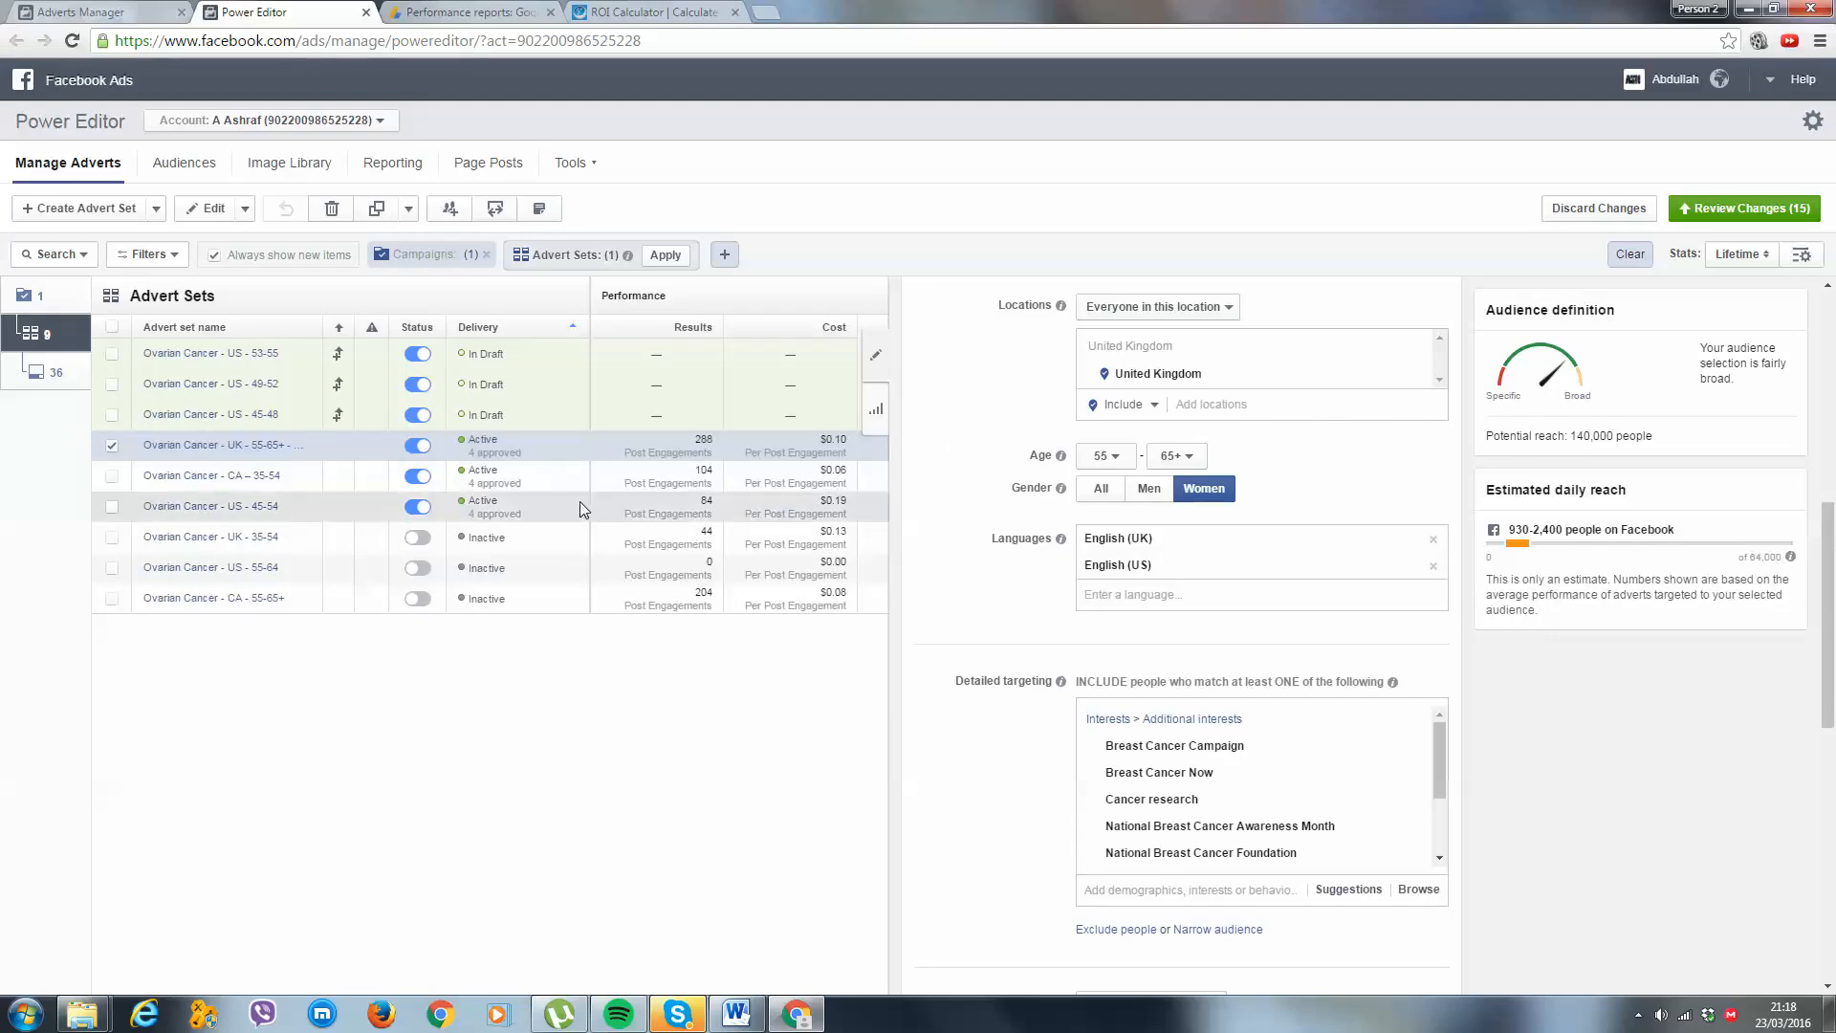
{"action": "scroll", "coordinate": [1146, 364], "scroll_direction": "up", "scroll_amount": 6}
{"action": "scroll", "coordinate": [1146, 365], "scroll_direction": "up", "scroll_amount": 1}
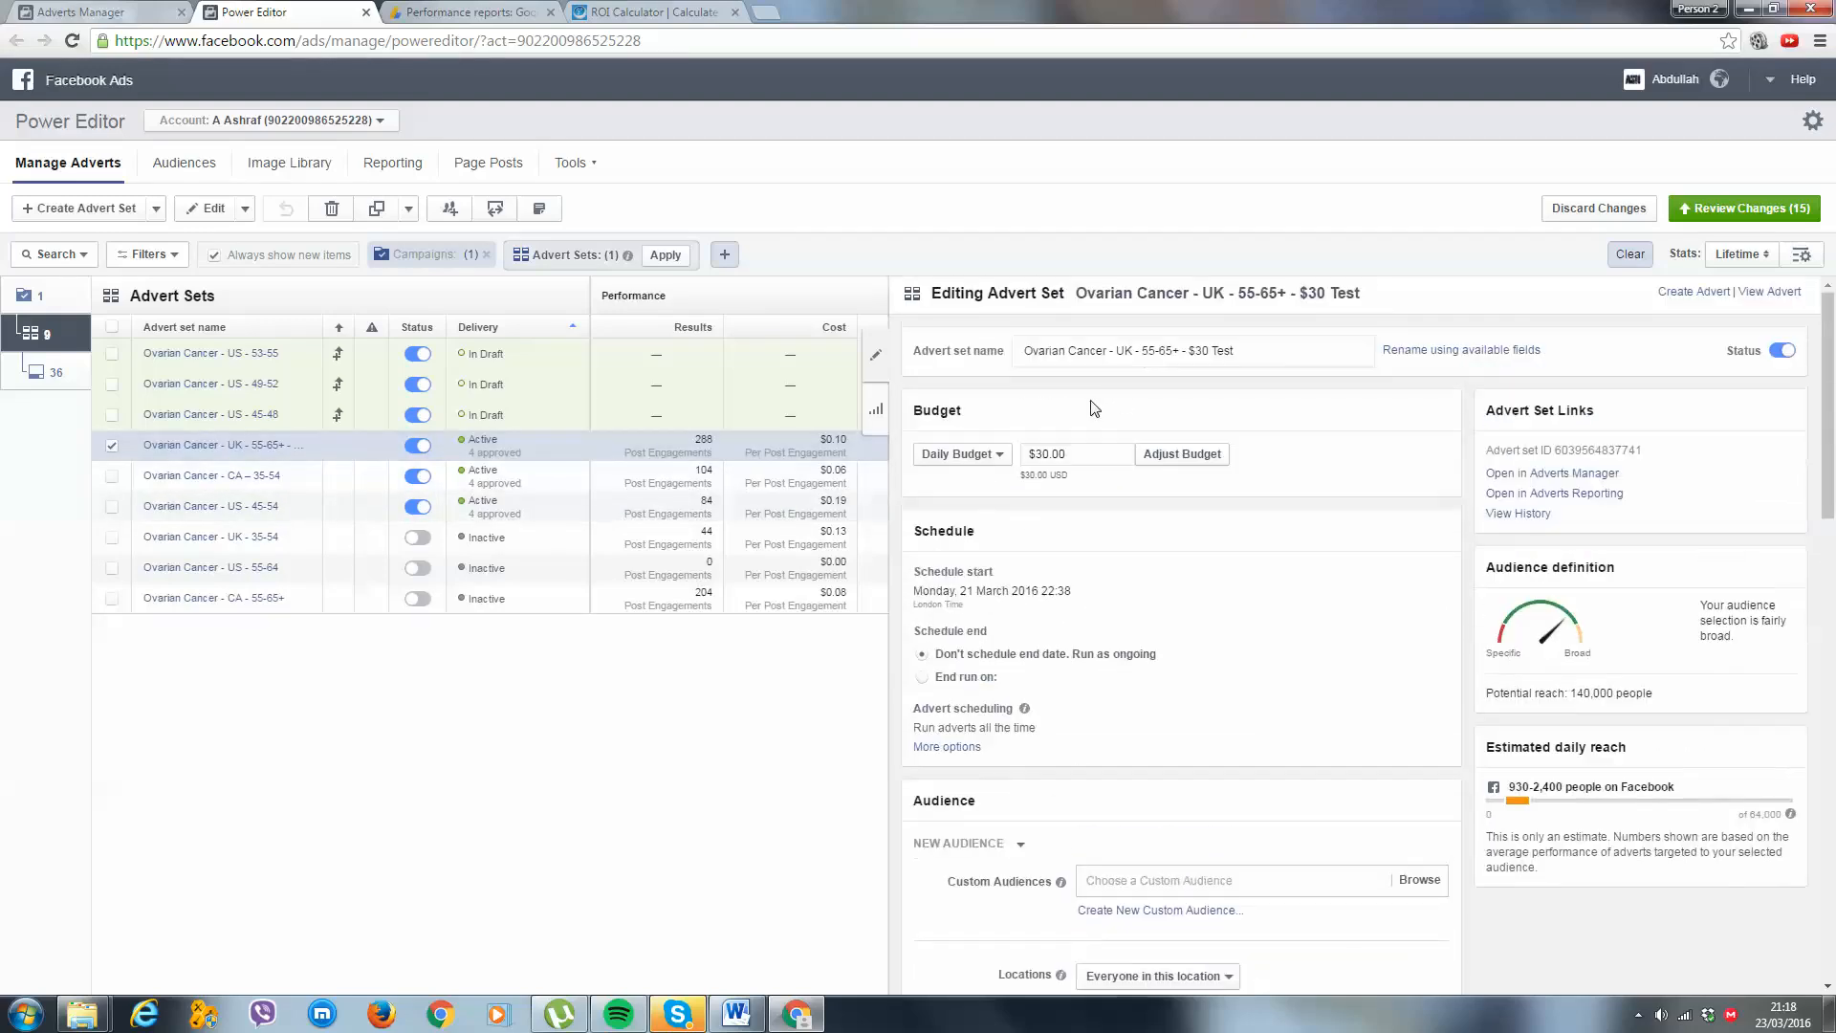
Inspect the name, daily budget and audience settings of the UK - 55-65+ - $30 Test advert set without editing them.
{"action": "left_click", "coordinate": [1248, 347]}
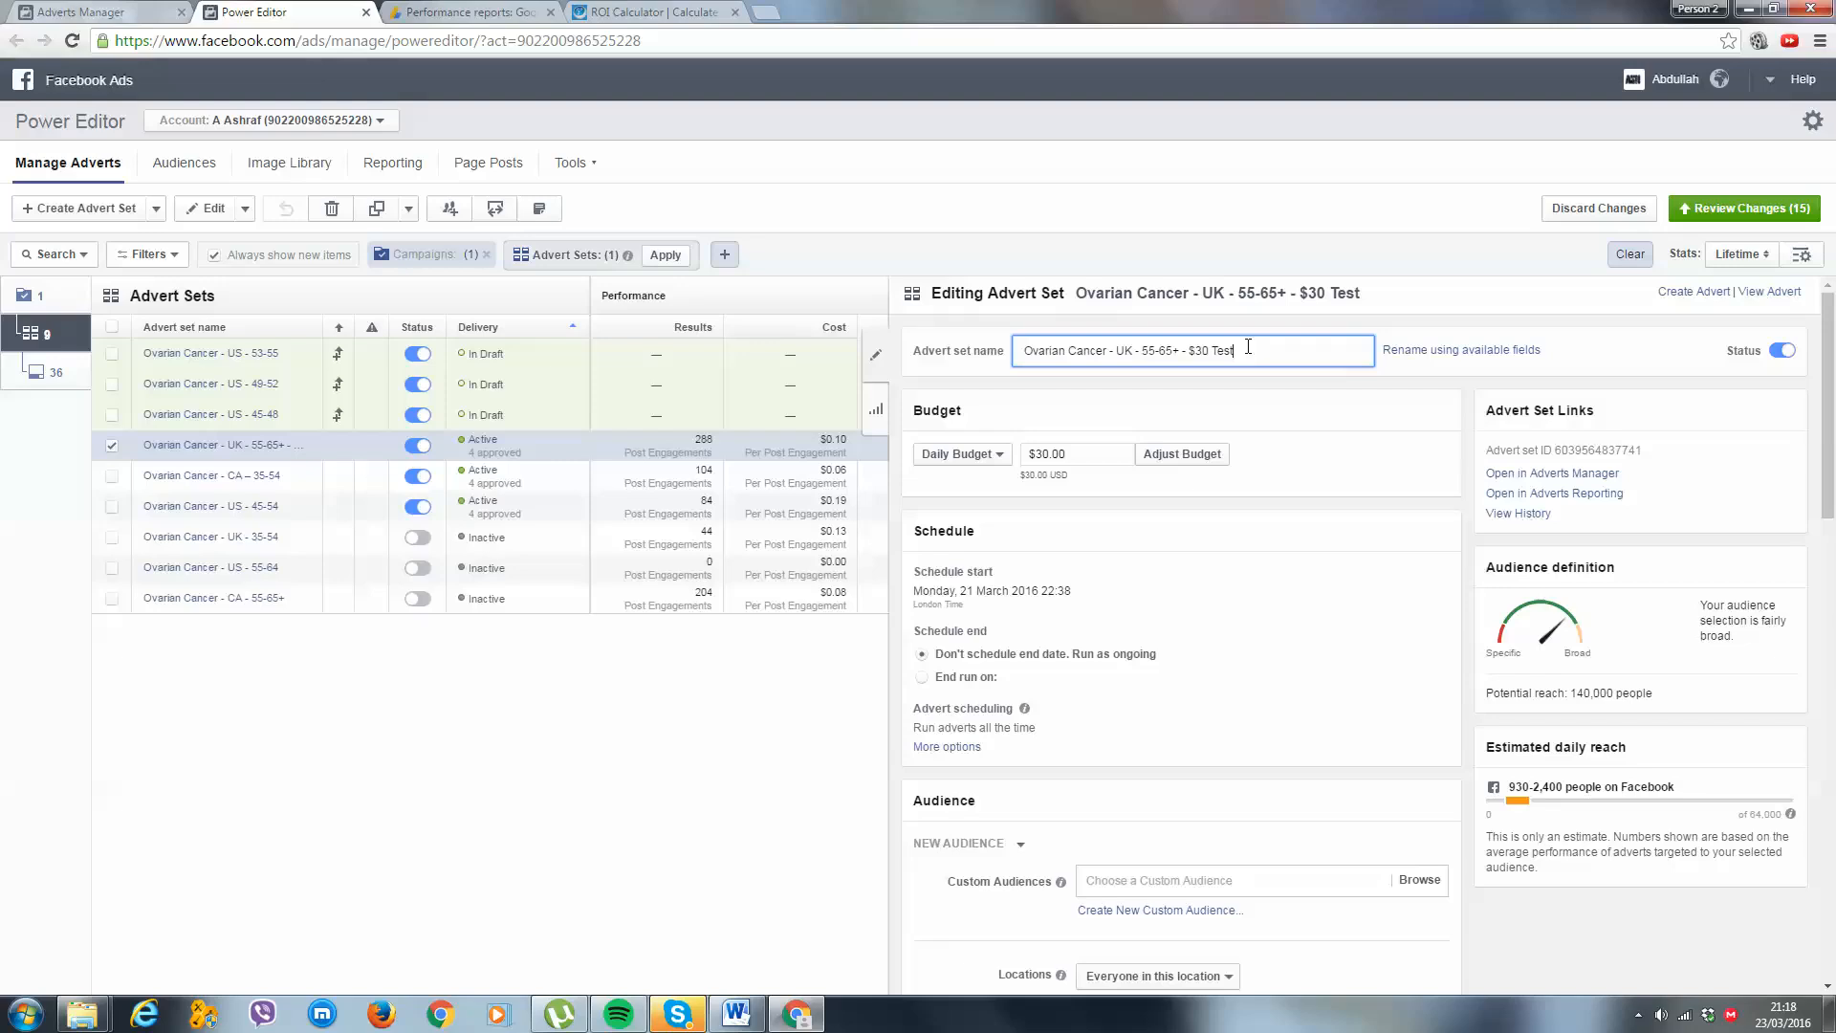
{"action": "left_click", "coordinate": [1350, 411]}
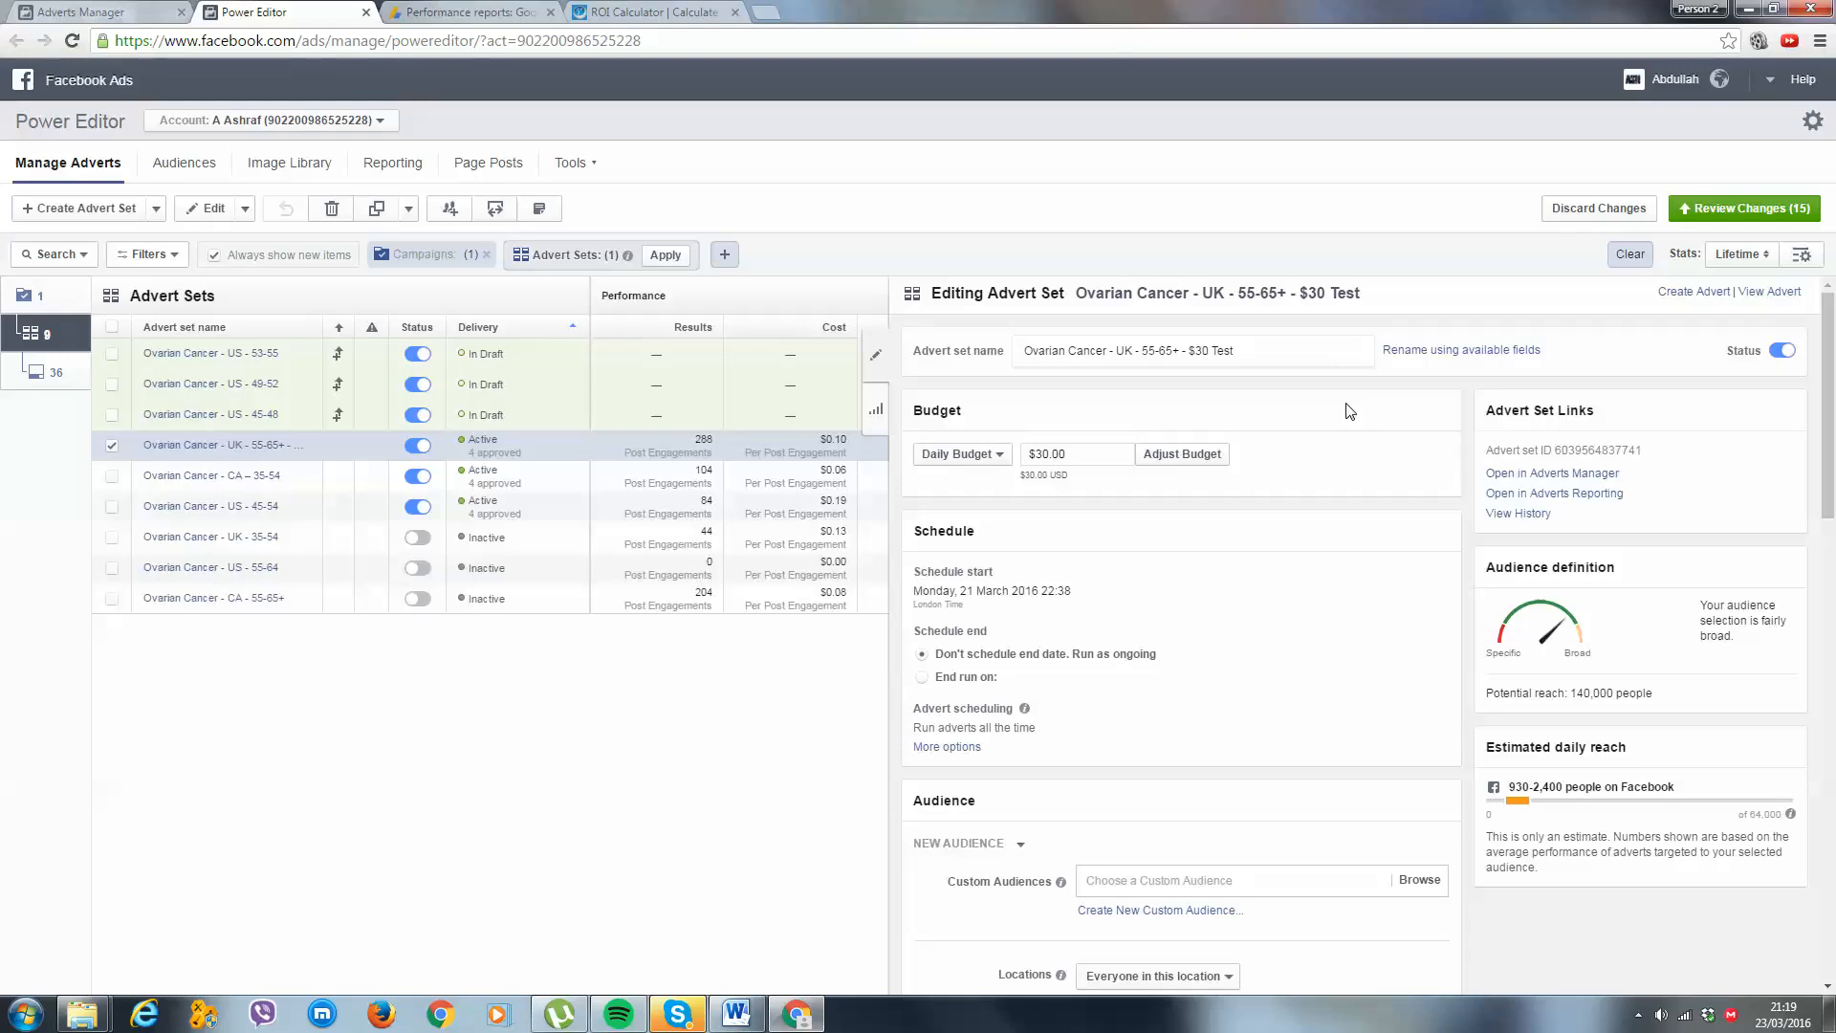
{"action": "left_click", "coordinate": [1270, 348]}
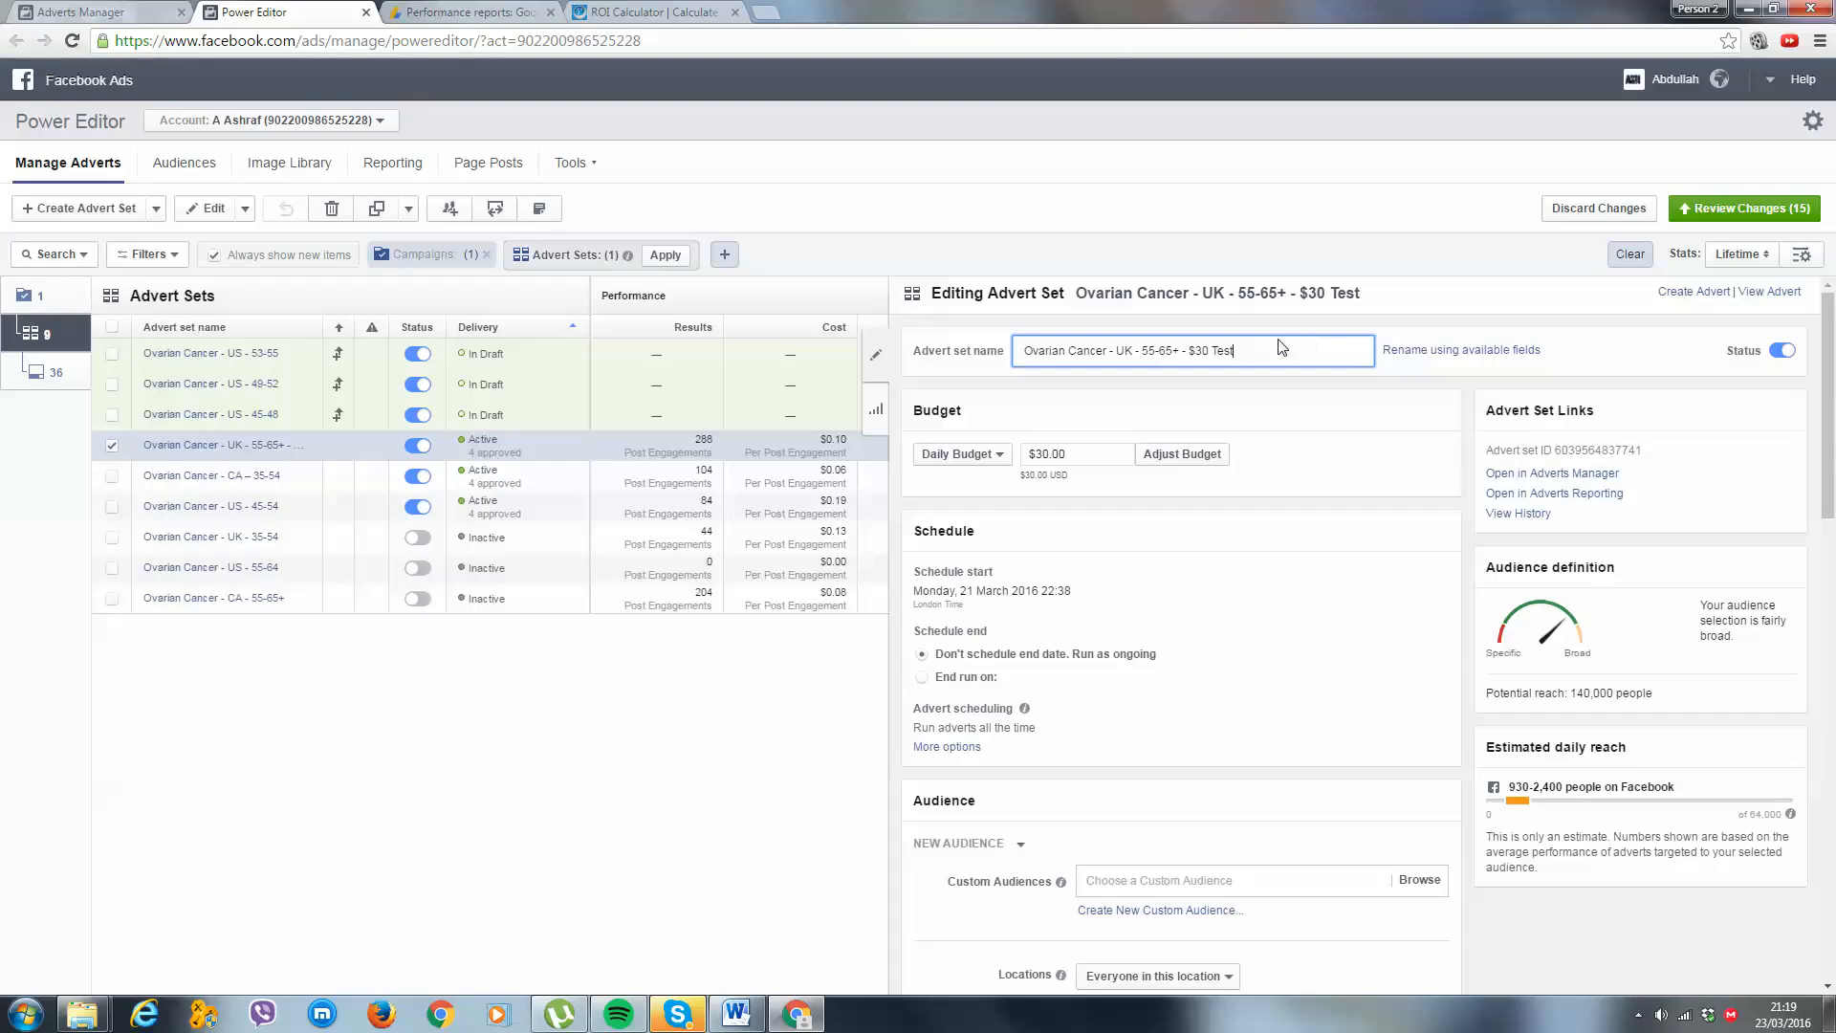
{"action": "left_click", "coordinate": [1084, 455]}
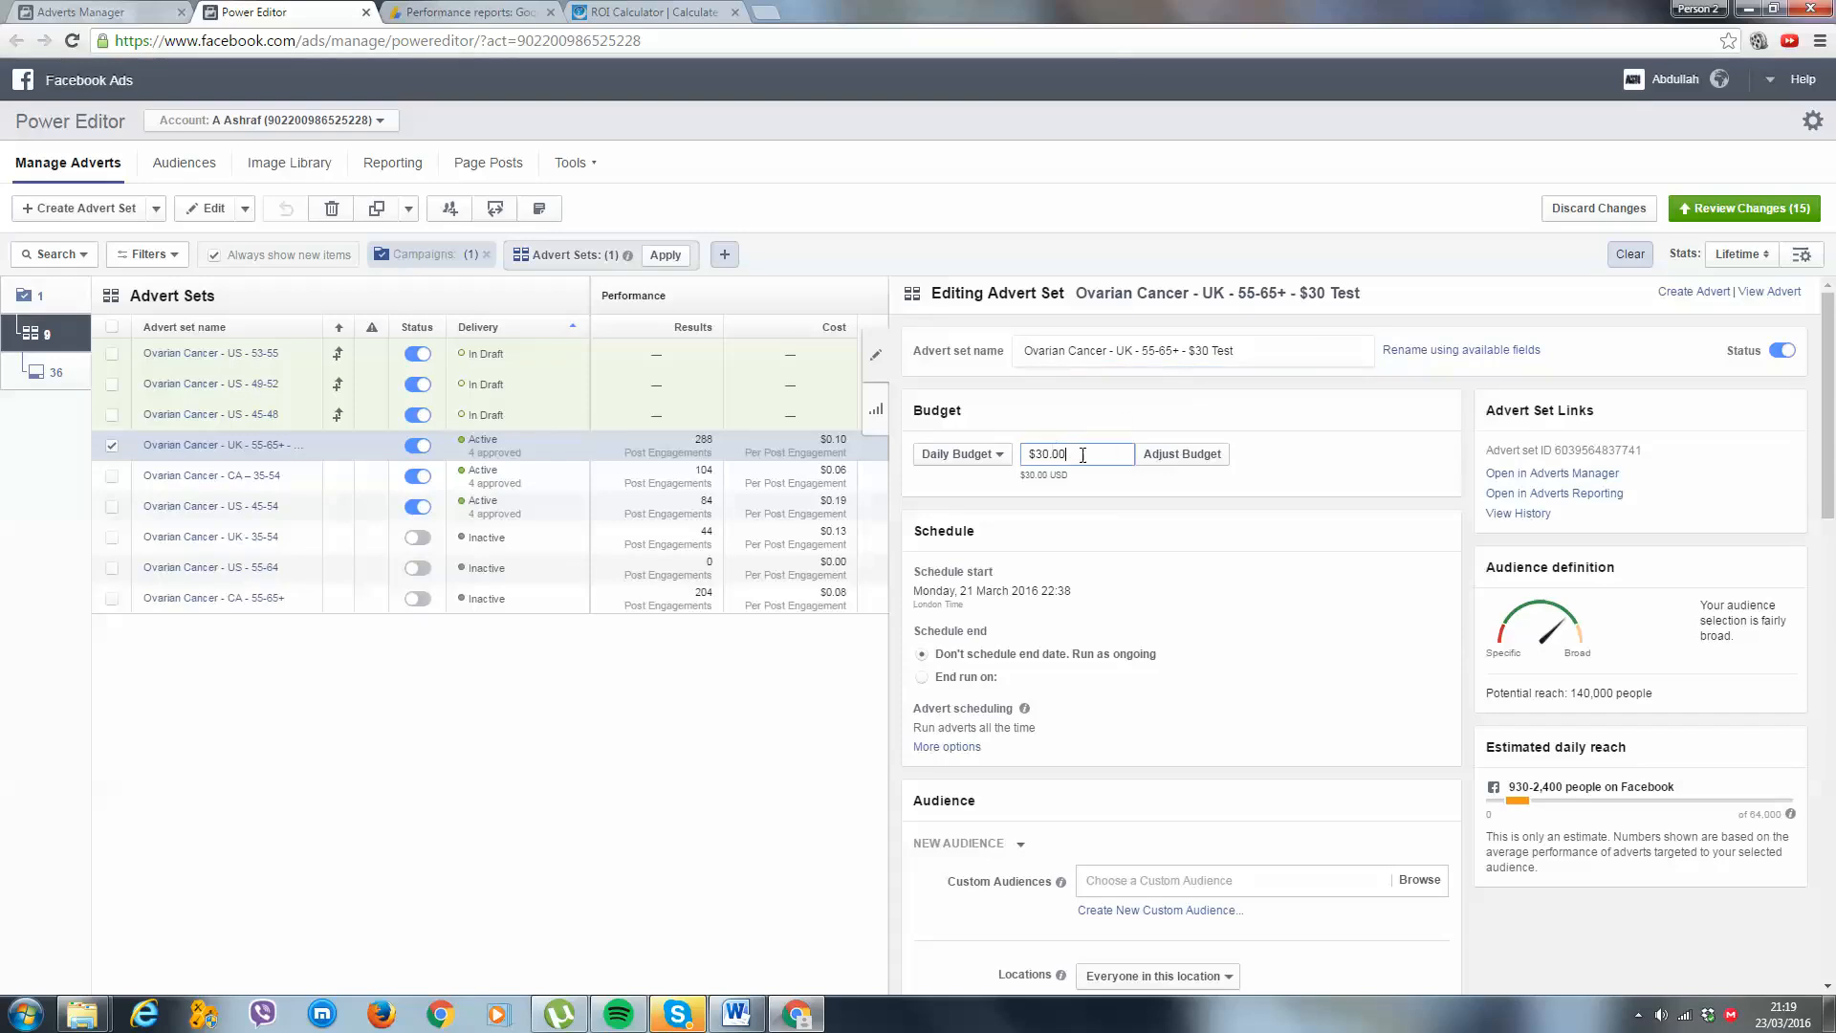
{"action": "left_click", "coordinate": [1302, 460]}
{"action": "scroll", "coordinate": [1205, 602], "scroll_direction": "down", "scroll_amount": 7}
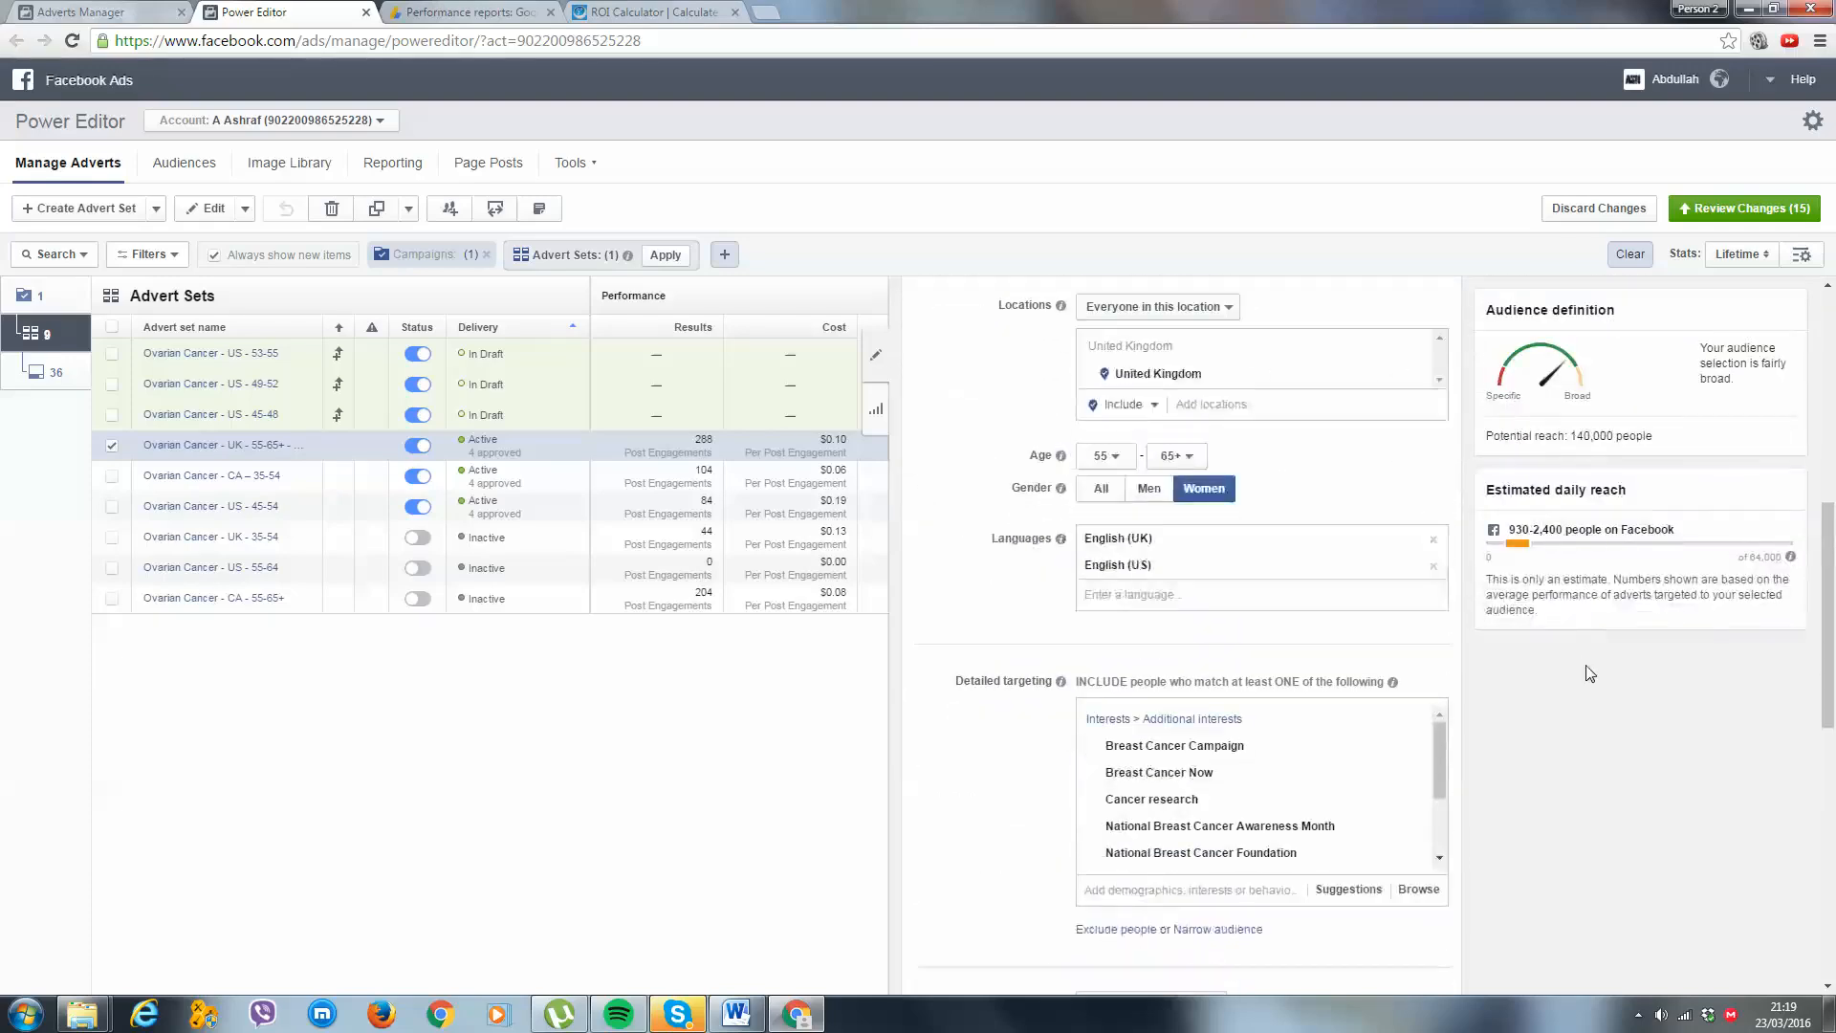
Review and publish the new US - 45-48, 49-52 and 53-55 advert sets with their adverts.
{"action": "left_click", "coordinate": [1744, 208]}
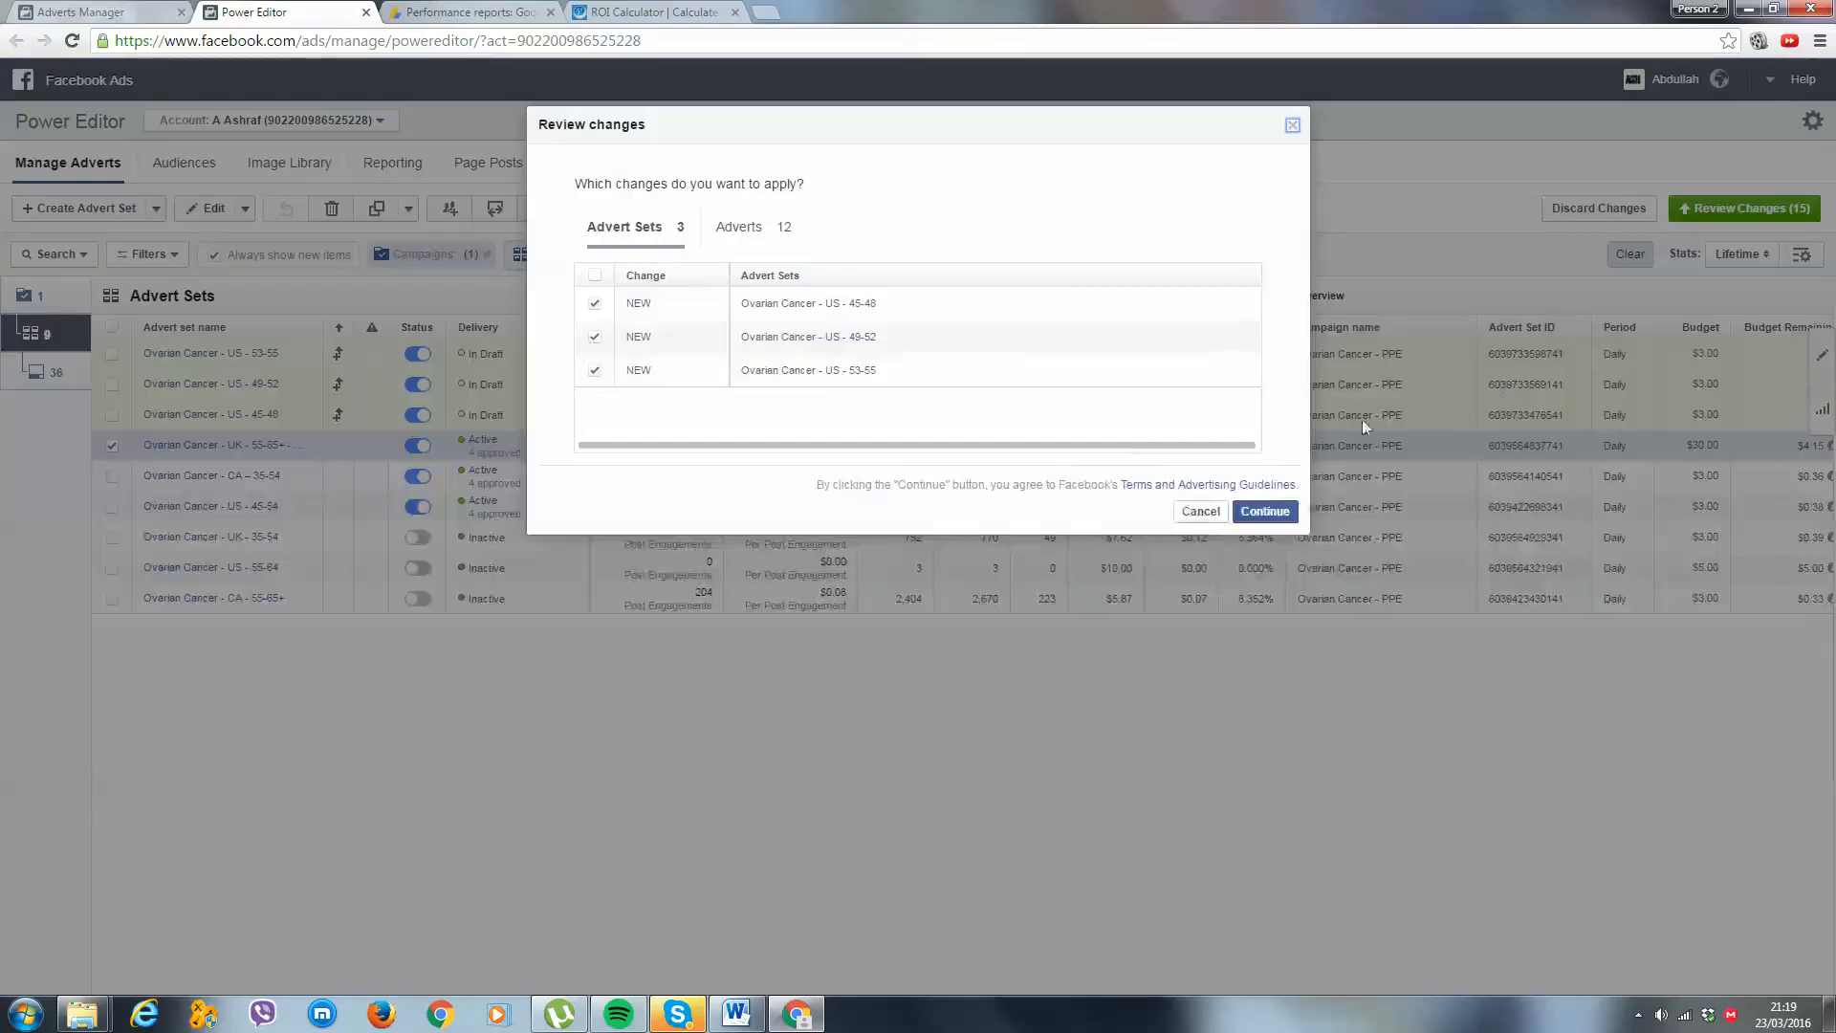
{"action": "left_click", "coordinate": [1282, 512]}
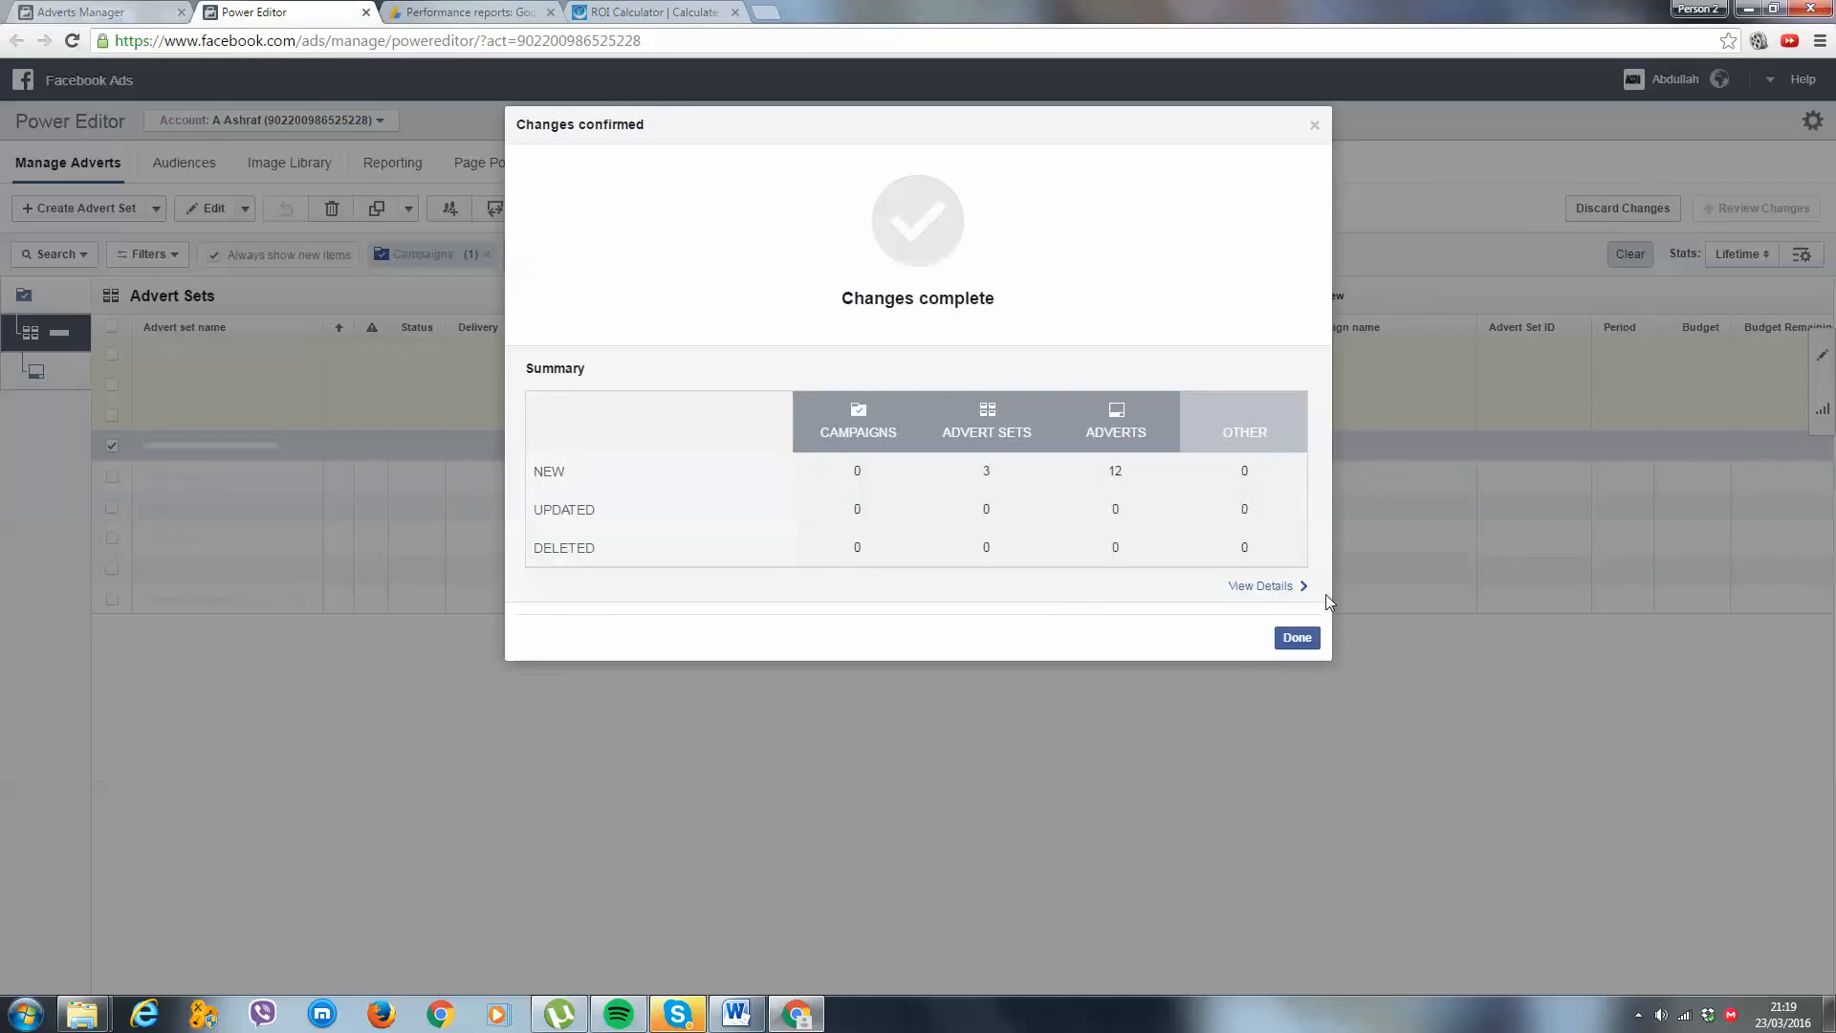
{"action": "left_click", "coordinate": [1296, 641]}
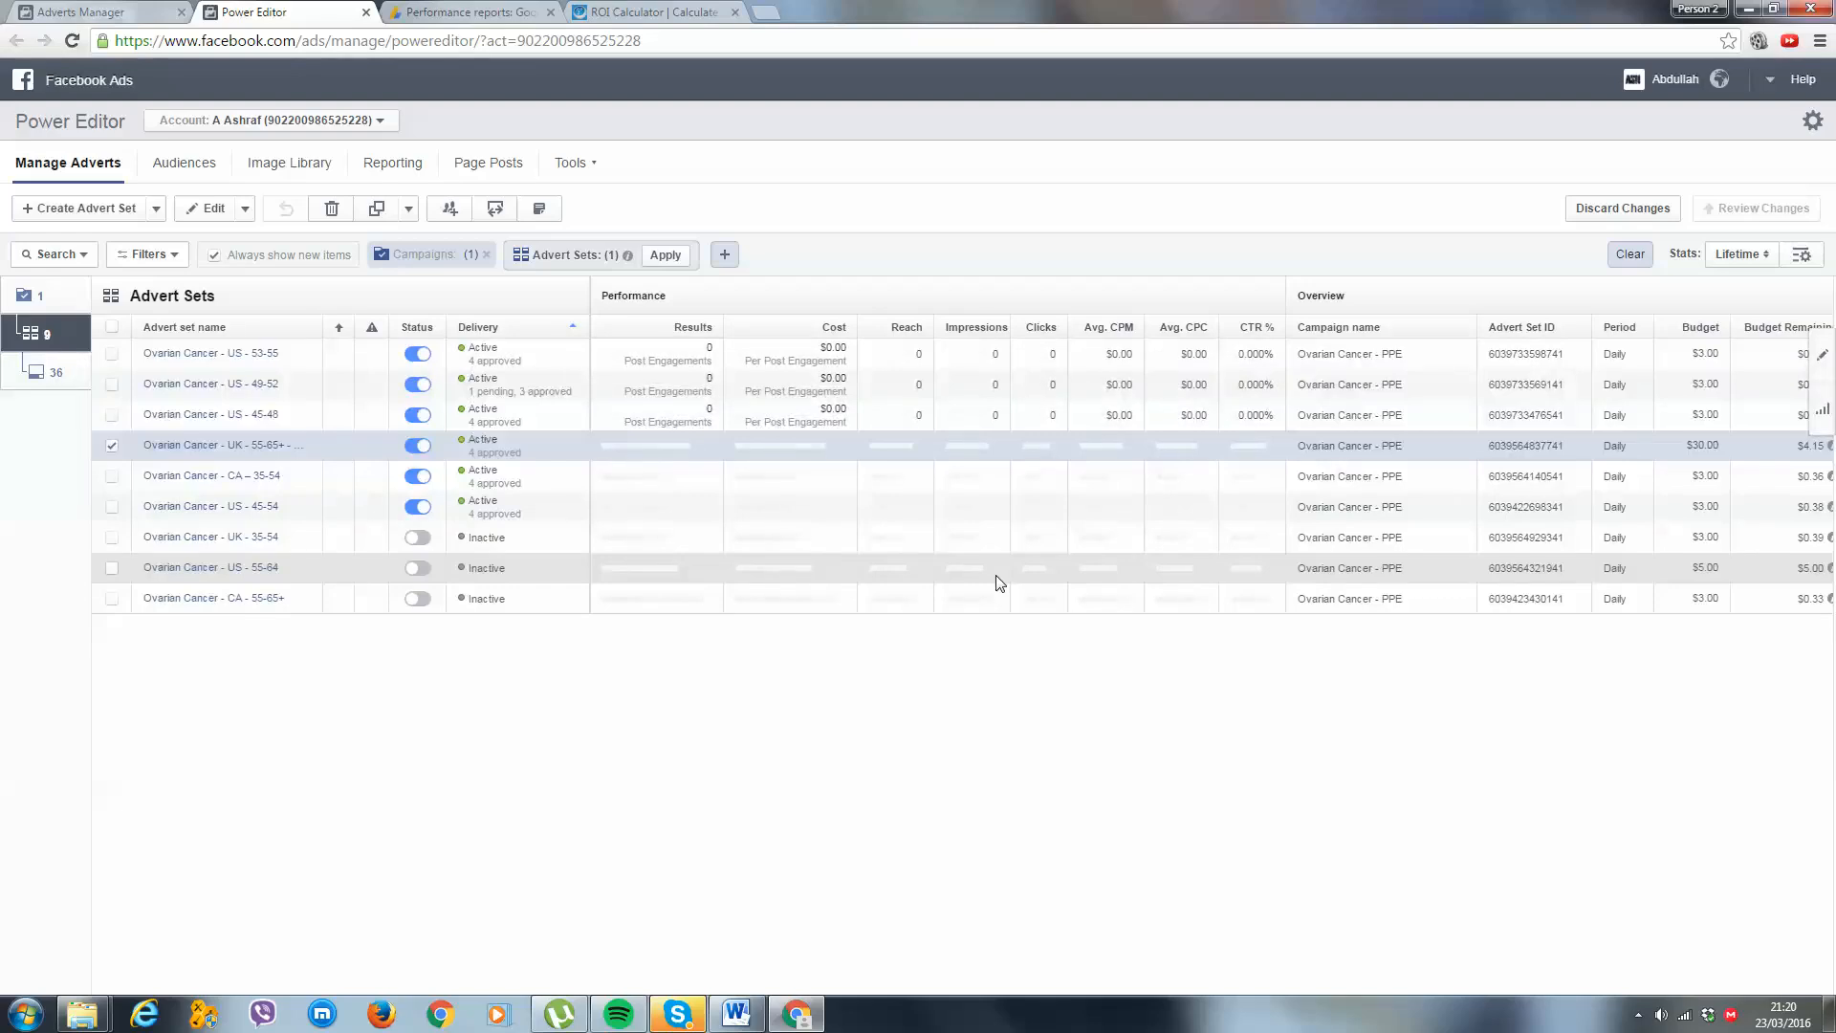
Close Power Editor and open the Ovarian Cancer - PPE campaign in Adverts Manager to review its advert sets.
{"action": "left_click", "coordinate": [365, 13]}
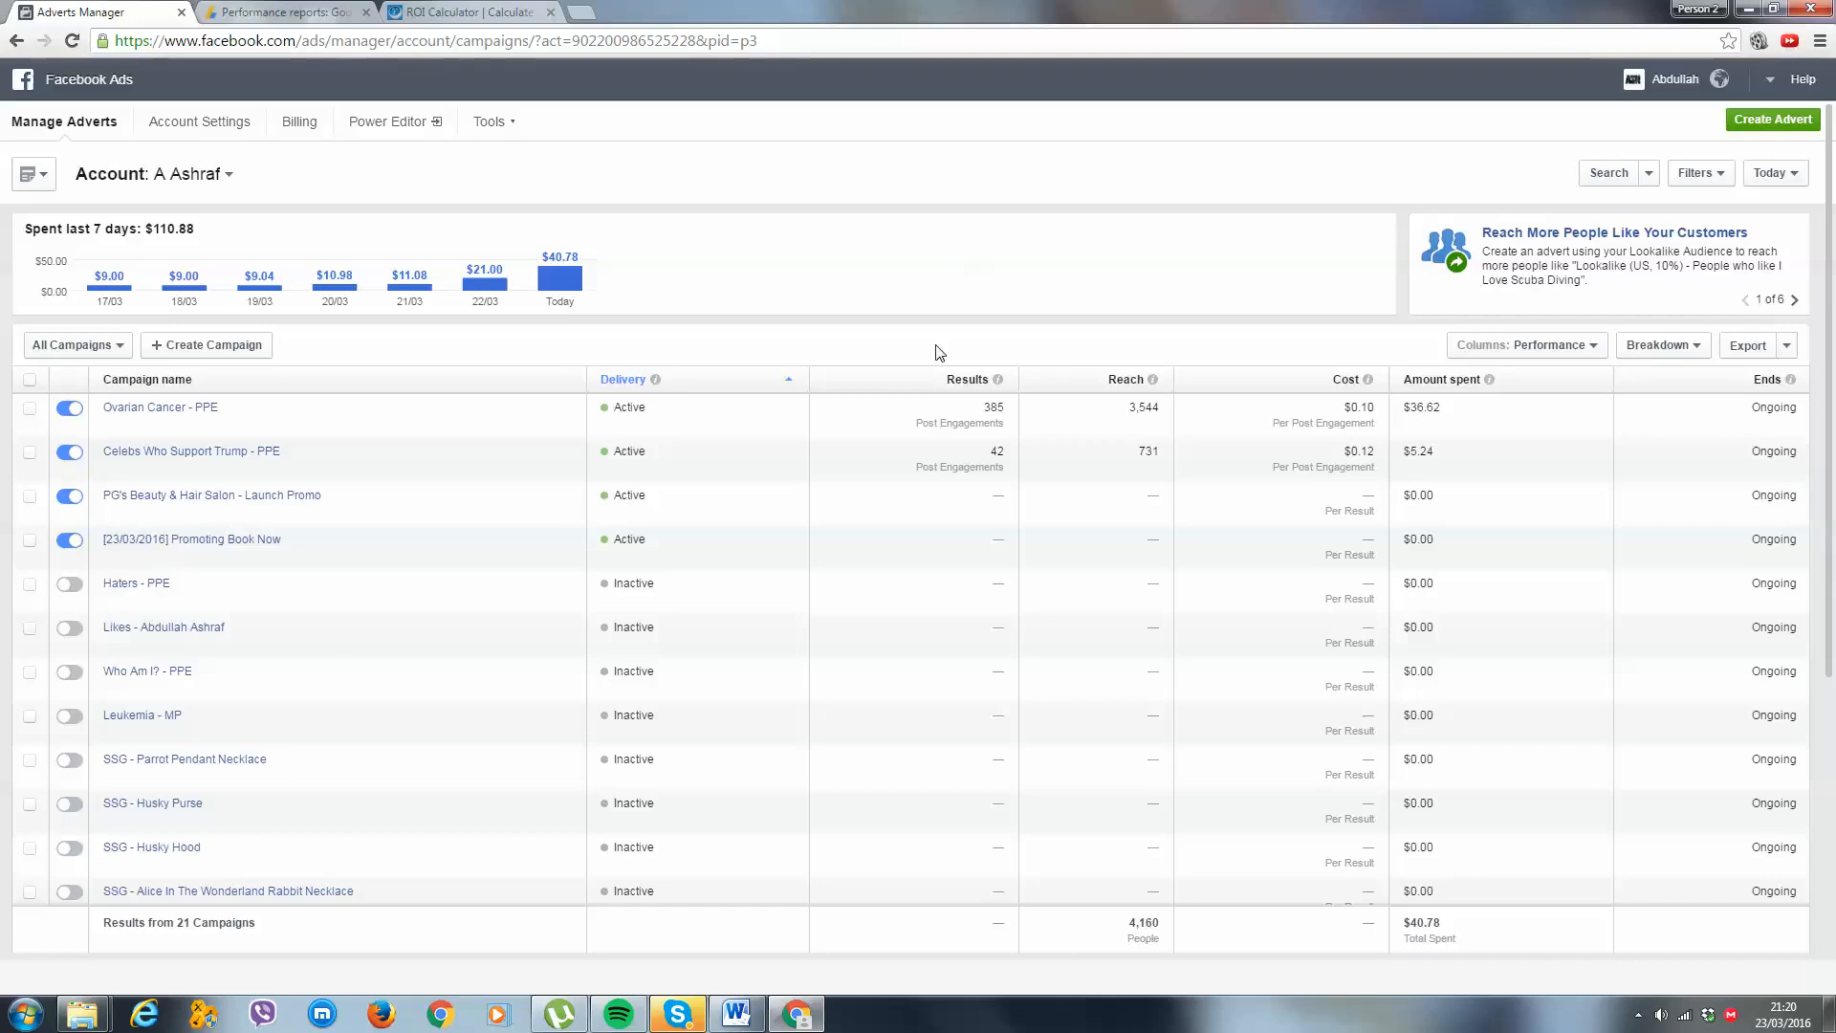
{"action": "left_click", "coordinate": [158, 407]}
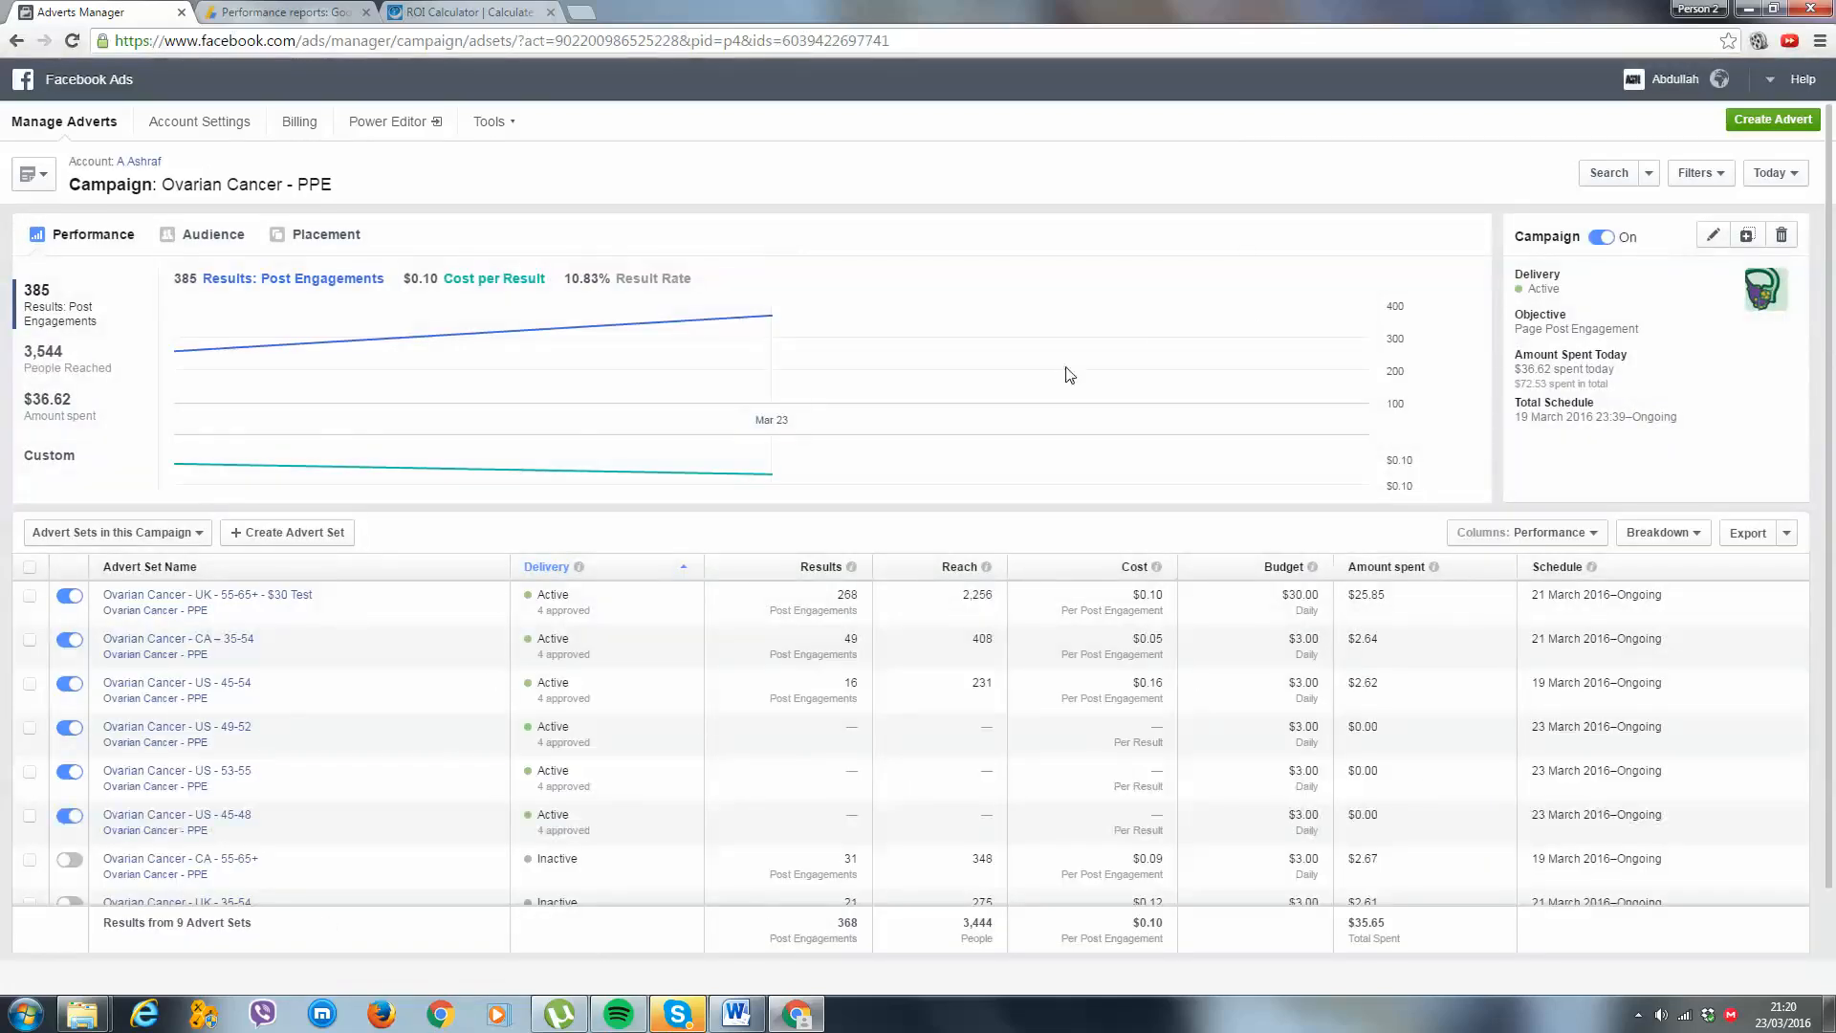
{"action": "scroll", "coordinate": [1028, 577], "scroll_direction": "down", "scroll_amount": 1}
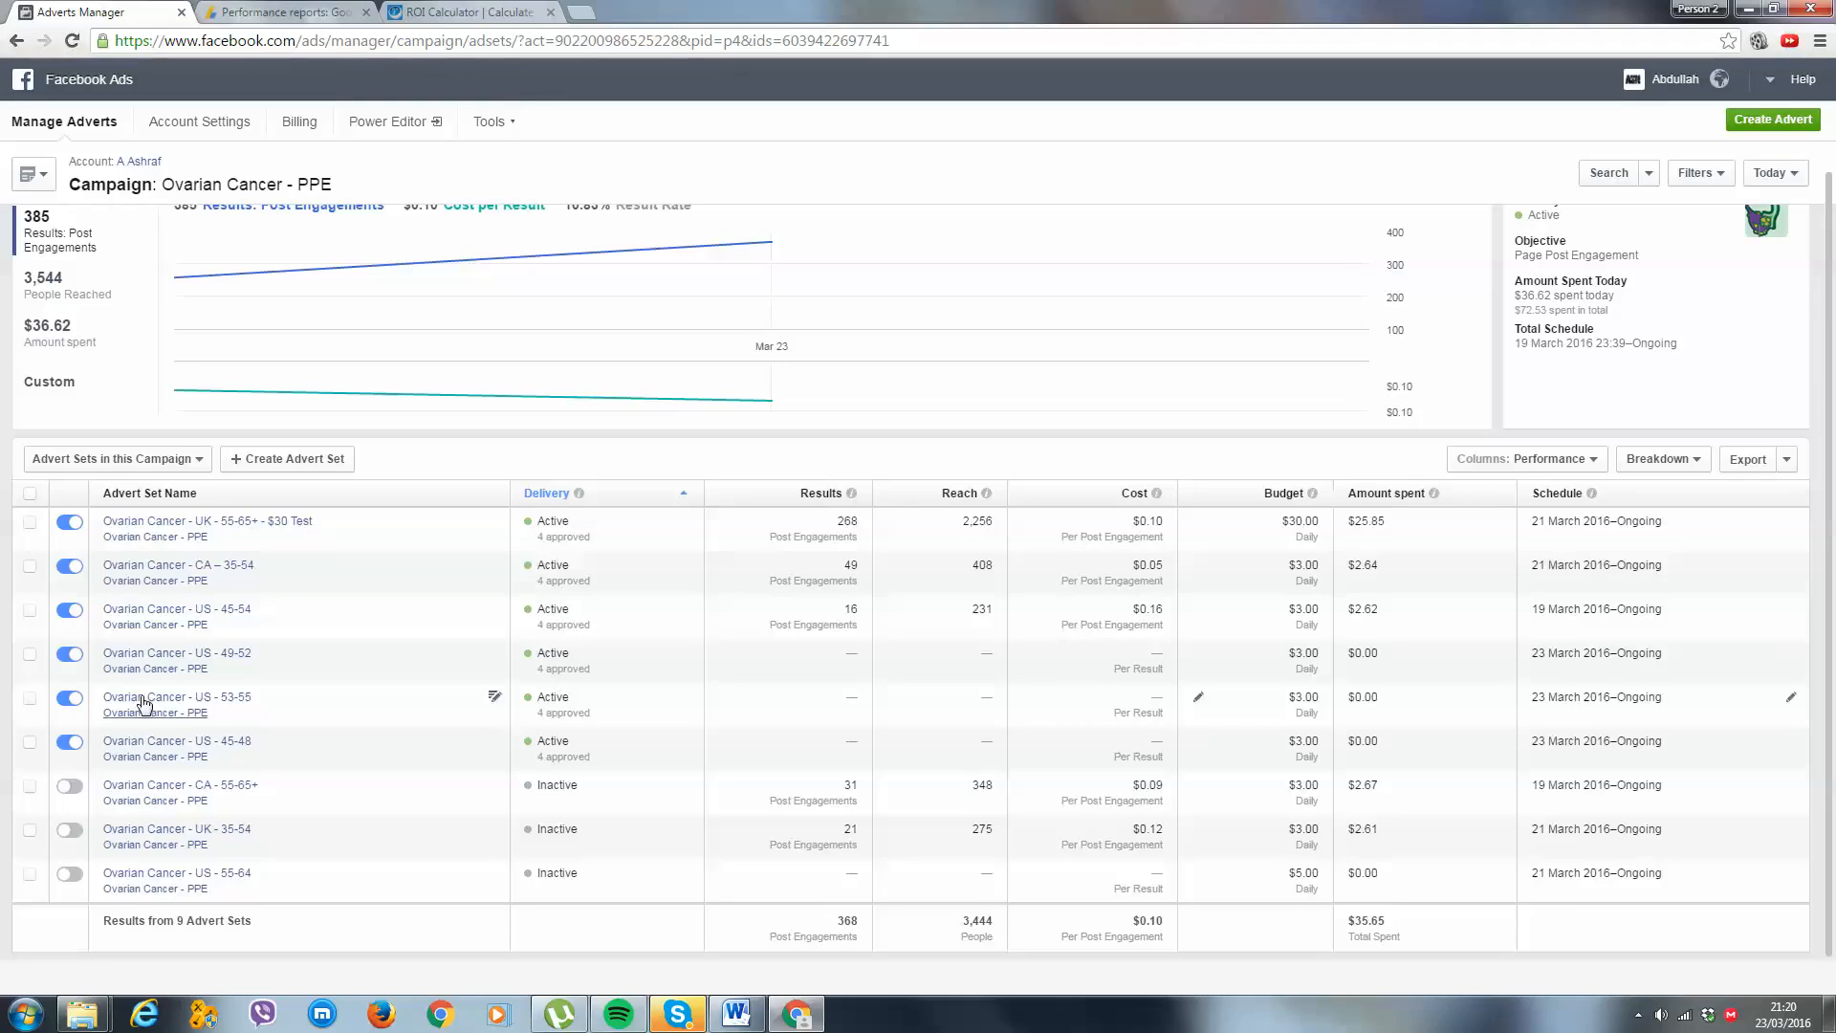
Open the Ovarian Cancer - CA – 35-54 advert set and examine its full targeting details and estimated daily reach.
{"action": "left_click", "coordinate": [239, 572]}
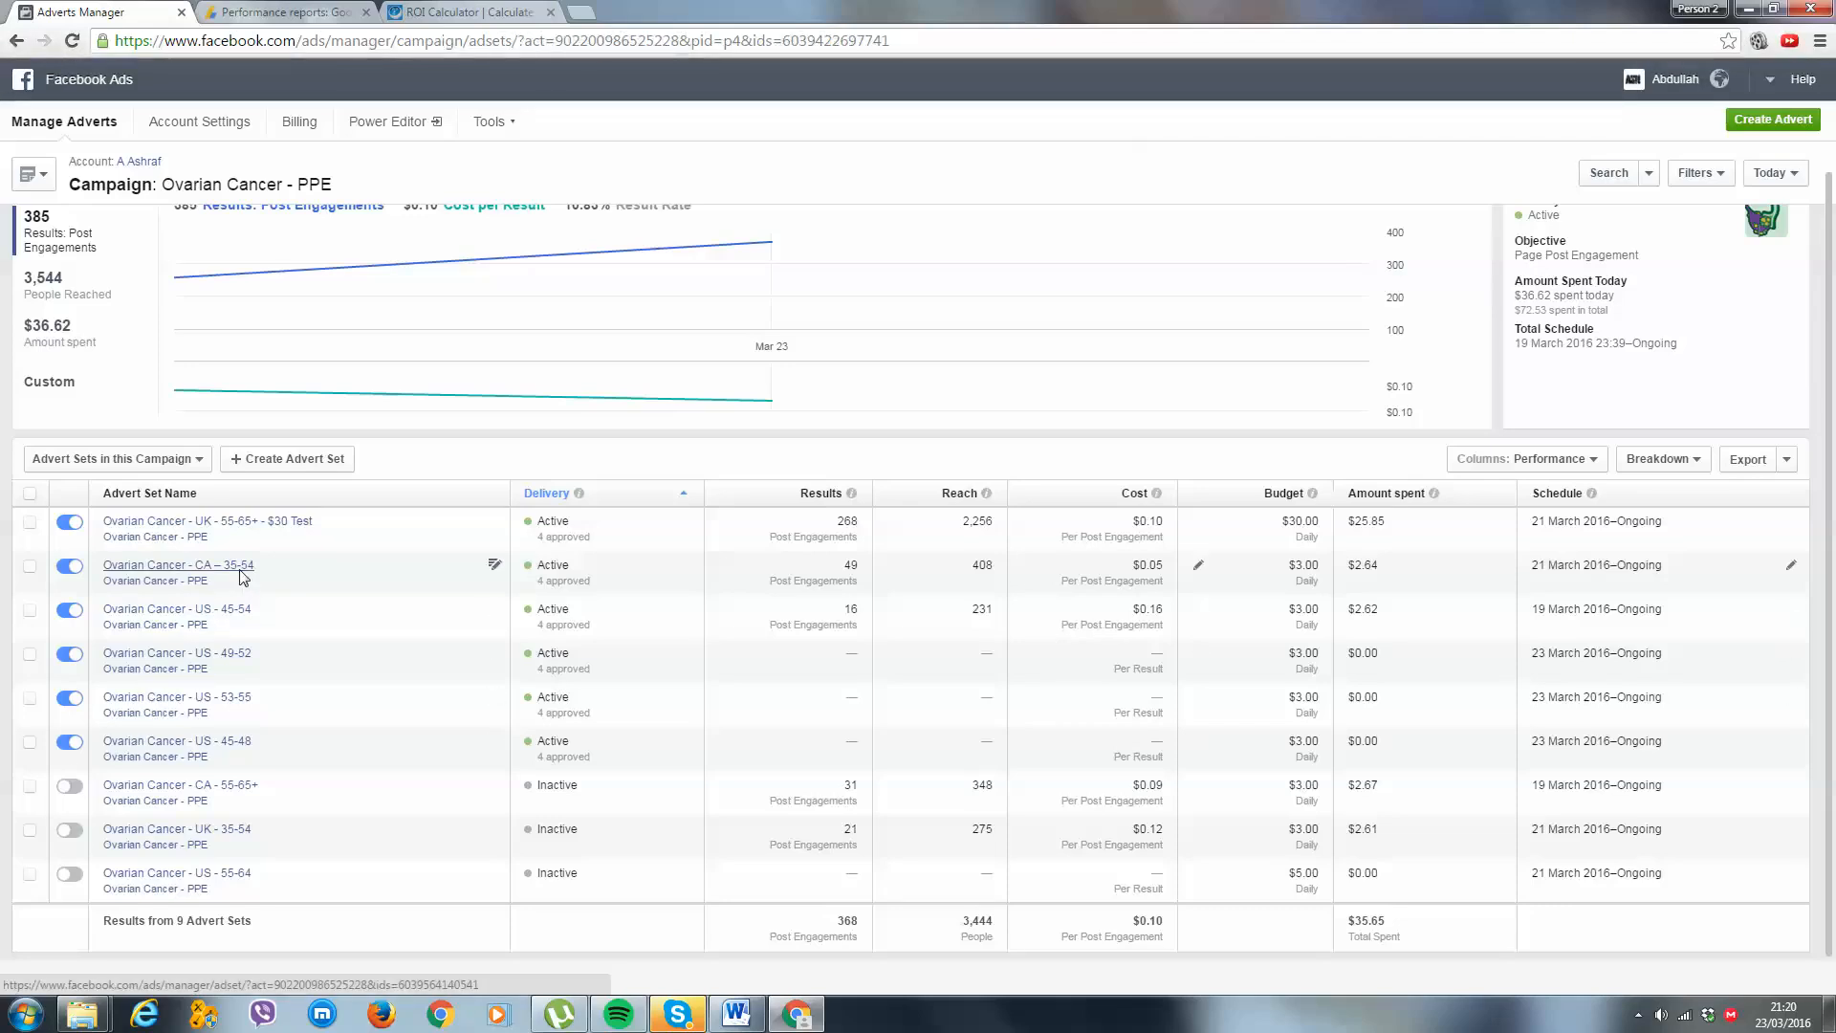
{"action": "scroll", "coordinate": [1616, 363], "scroll_direction": "down", "scroll_amount": 3}
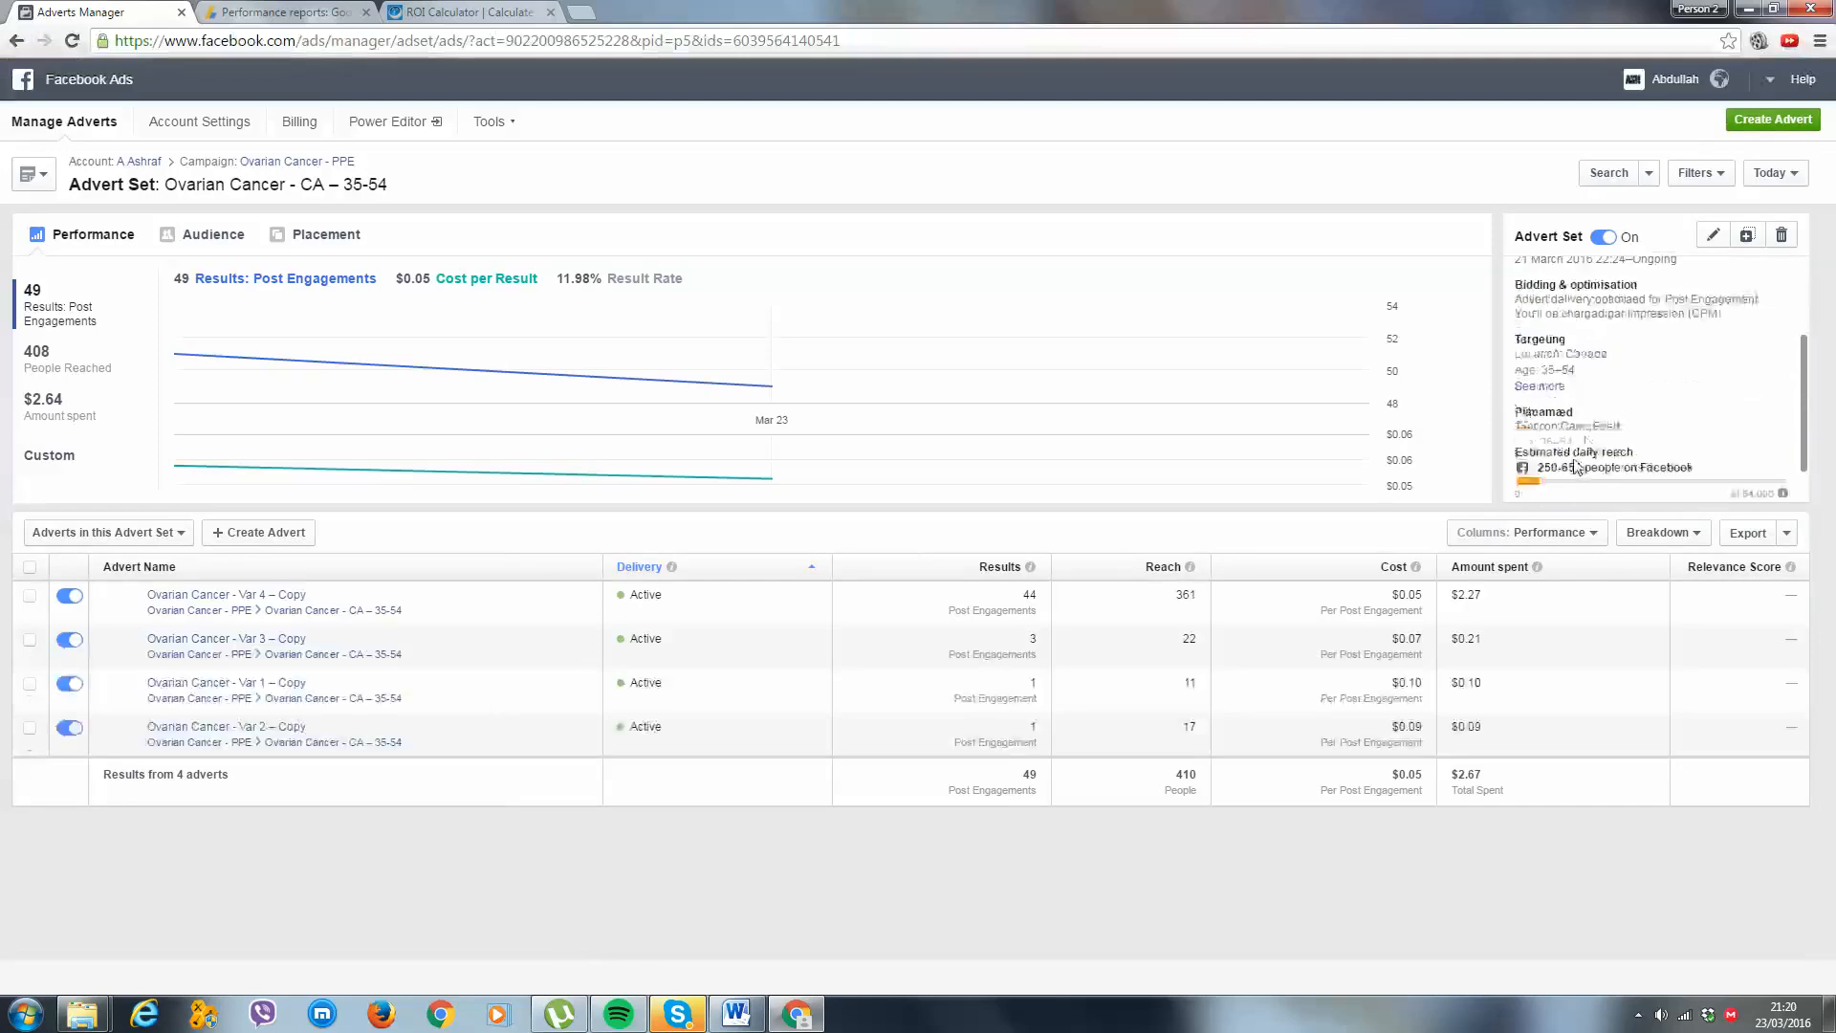
{"action": "left_click", "coordinate": [1540, 336]}
{"action": "scroll", "coordinate": [1665, 306], "scroll_direction": "down", "scroll_amount": 2}
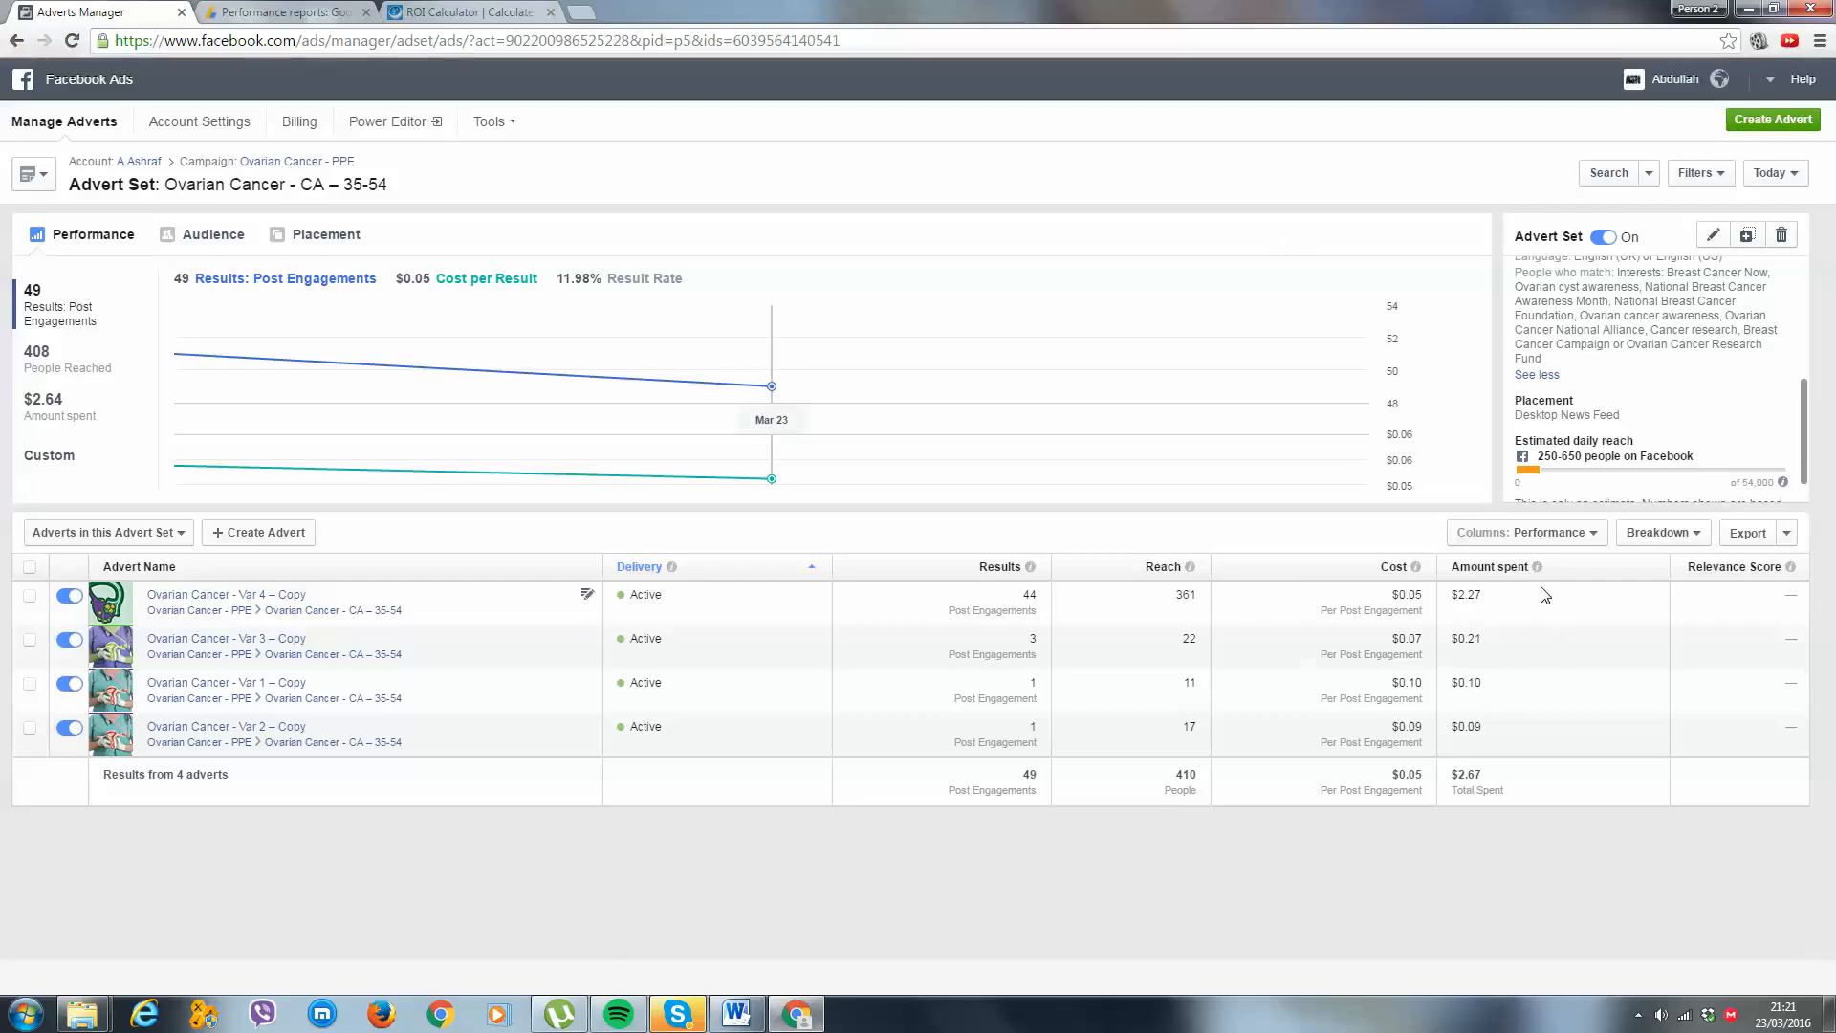
Show the Performance and Clicks columns for the CA – 35-54 adverts and turn off the Var 1 and Var 2 copies.
{"action": "left_click", "coordinate": [1527, 533]}
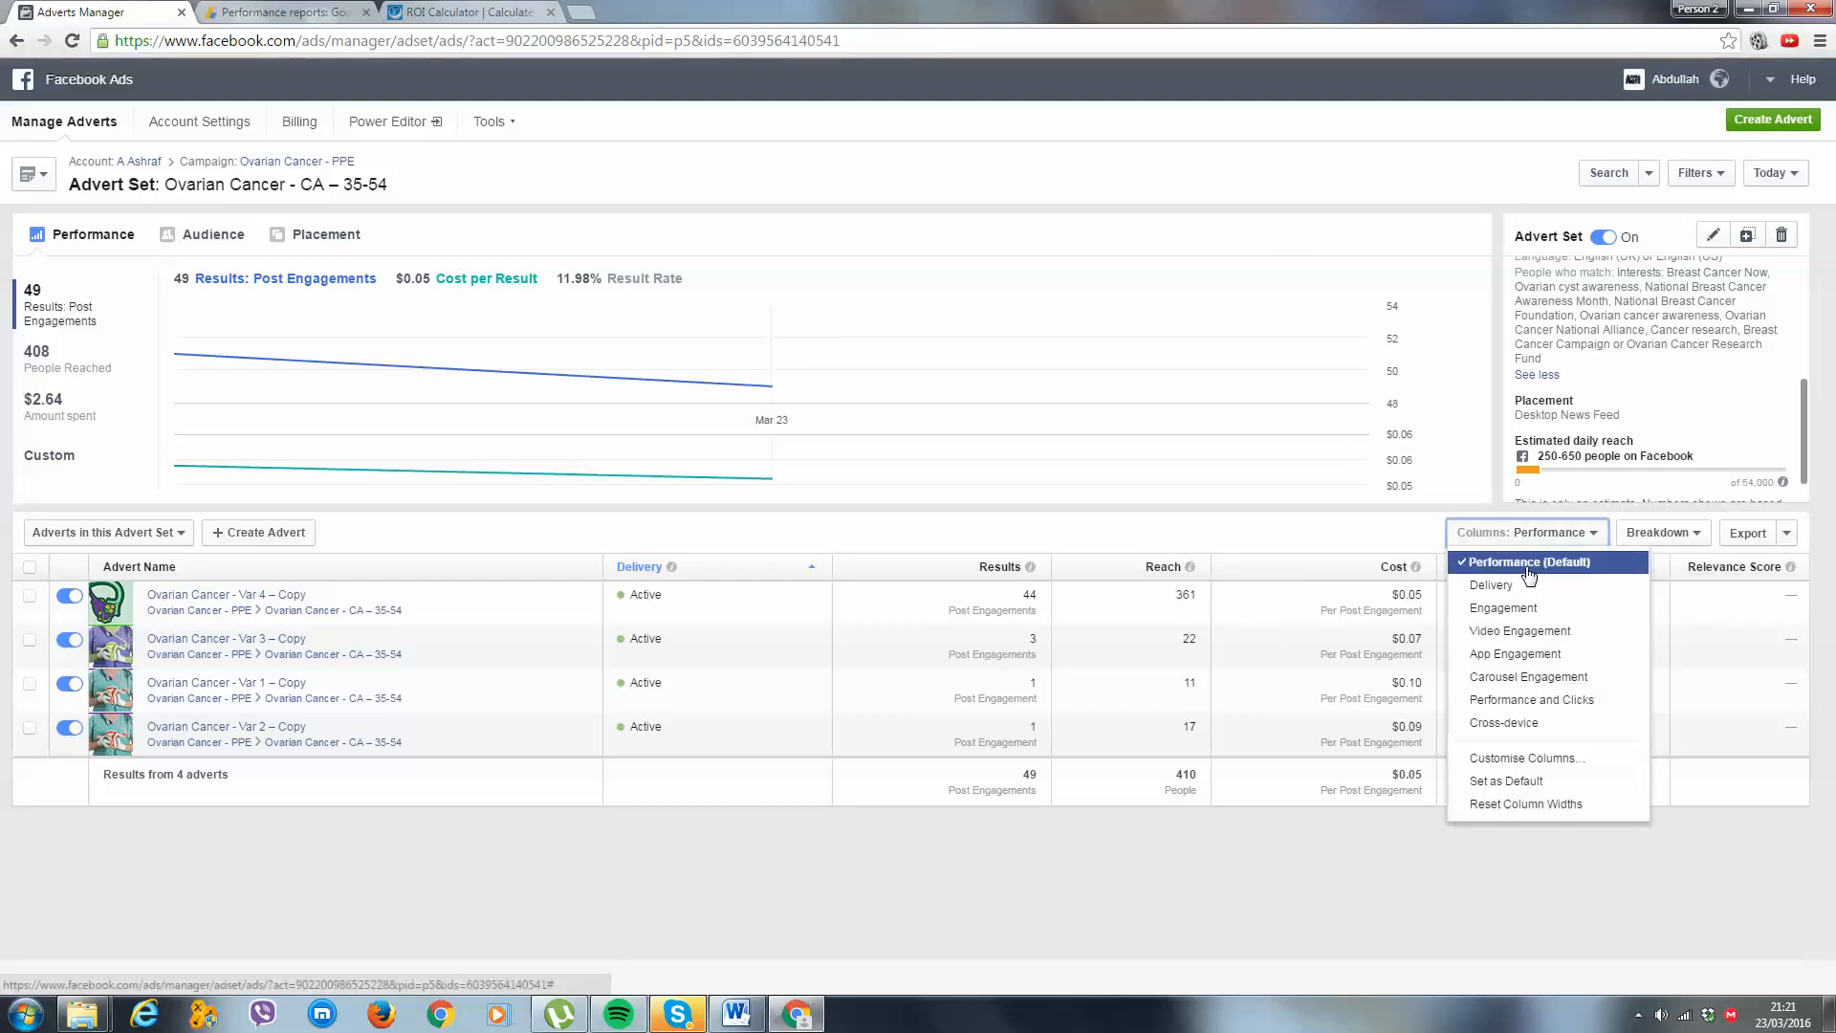
{"action": "left_click", "coordinate": [1531, 700]}
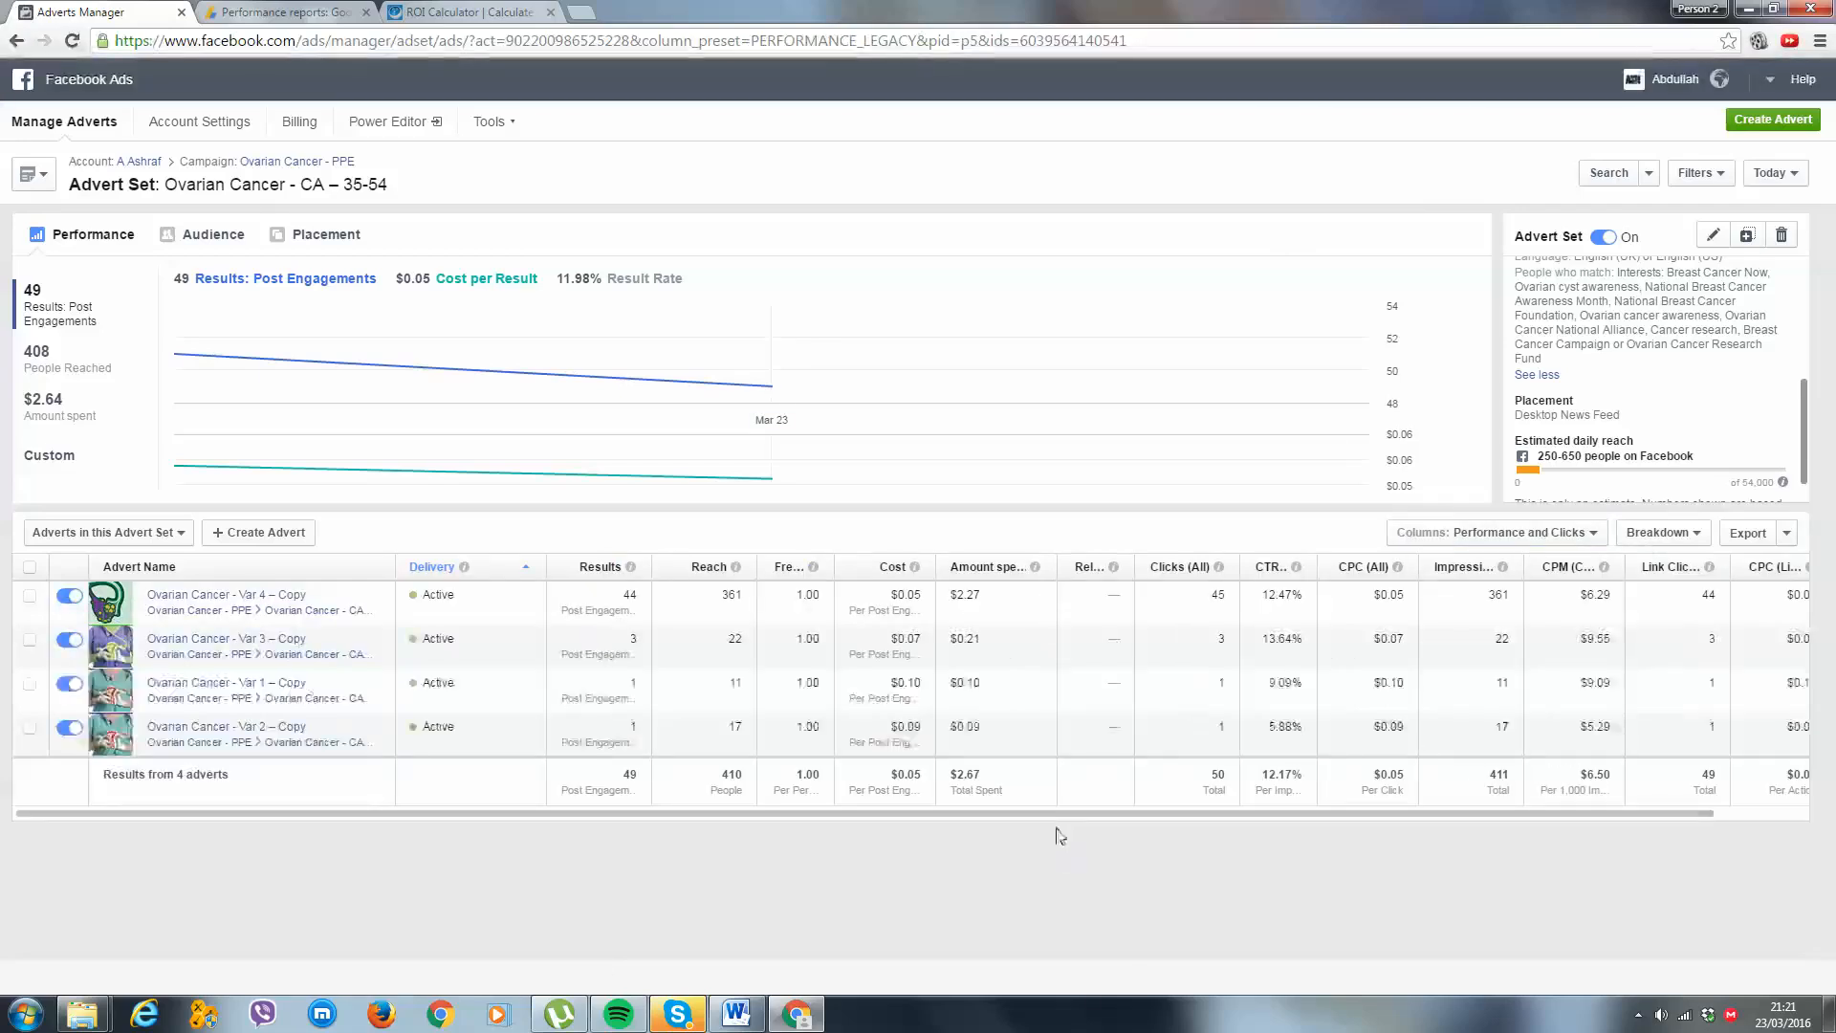
{"action": "left_click_drag", "start_coordinate": [1209, 811], "coordinate": [1301, 809]}
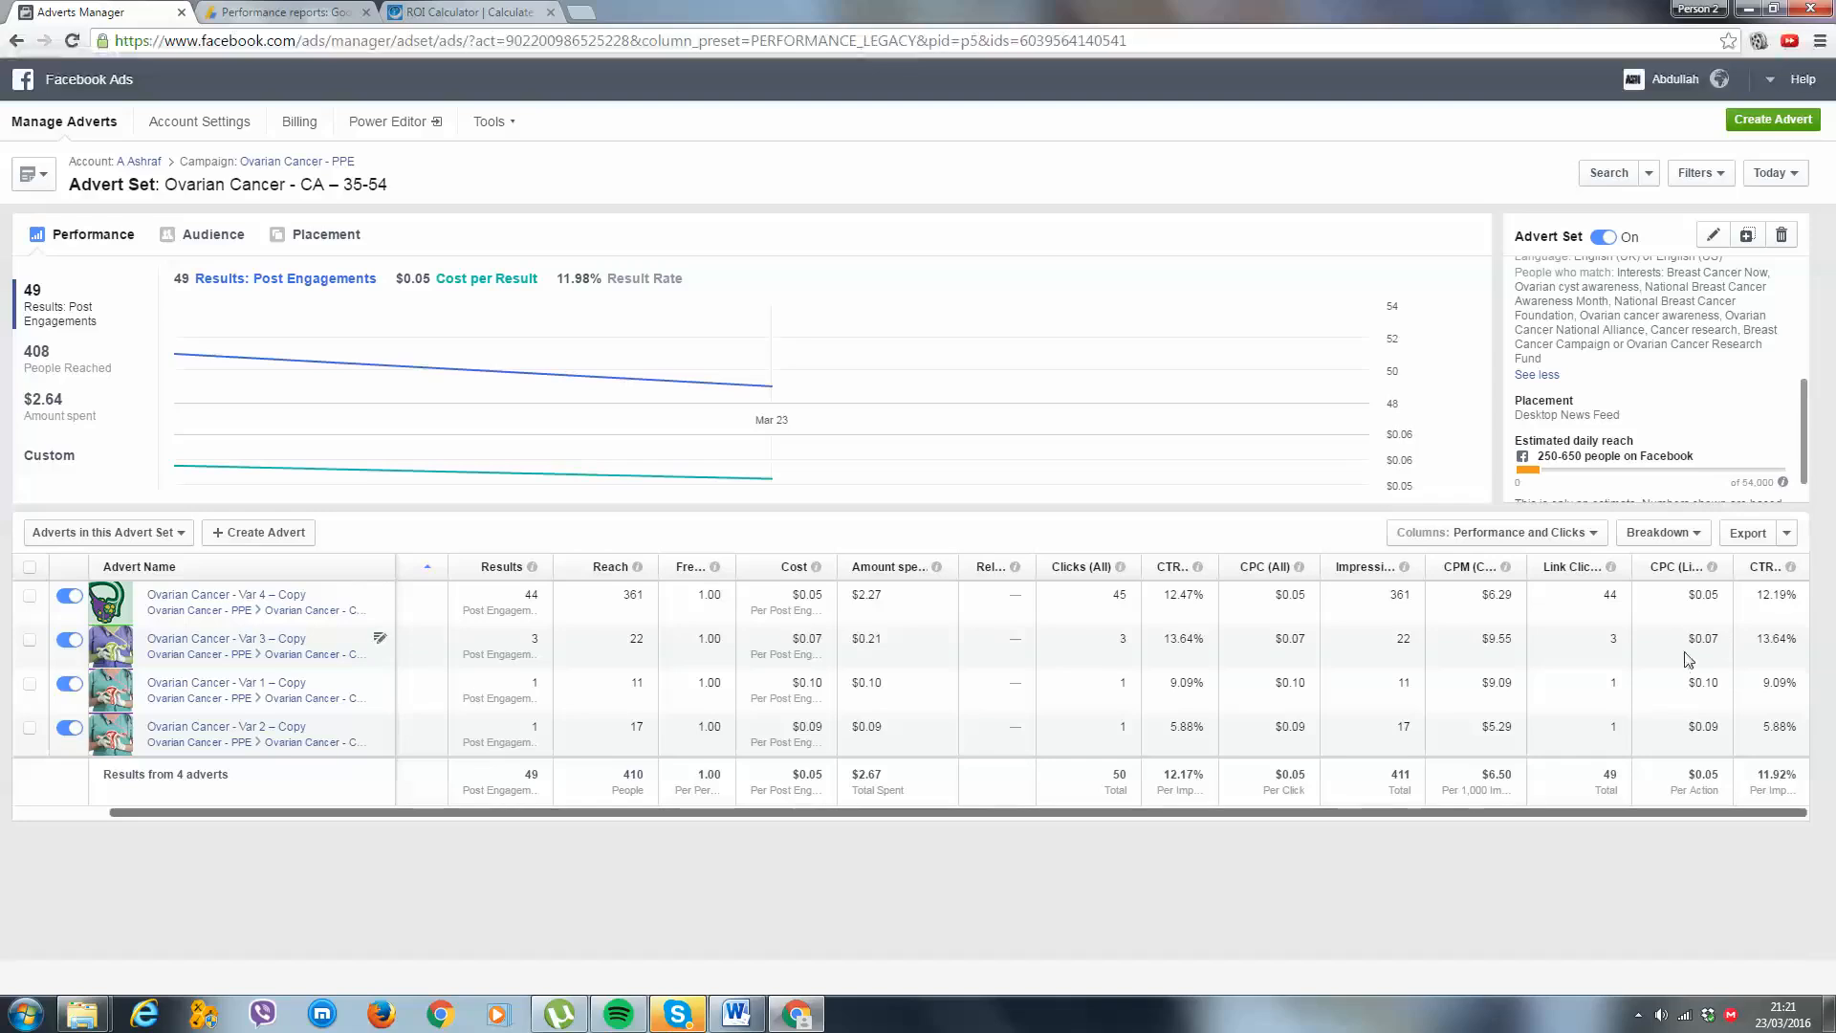
{"action": "left_click", "coordinate": [72, 685]}
{"action": "left_click", "coordinate": [74, 730]}
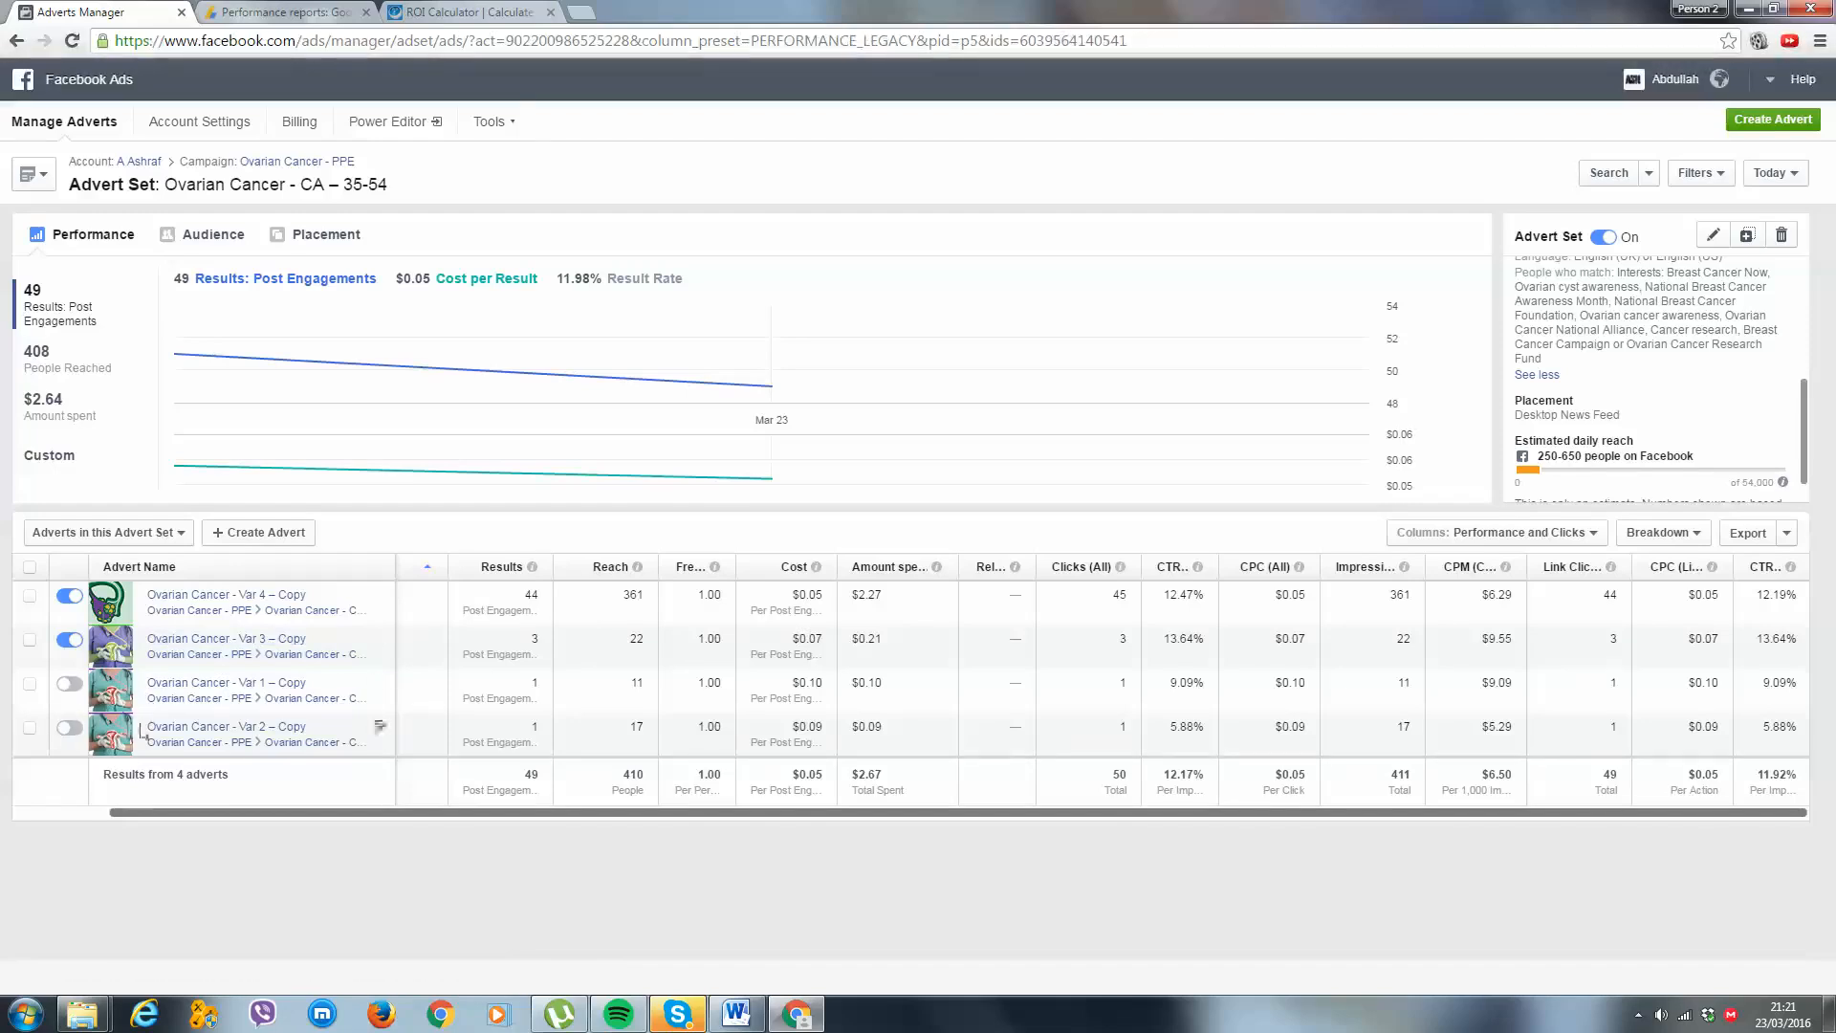
View the Ovarian Cancer - Var 3 – Copy advert's details and preview, and return to the Ovarian Cancer - PPE campaign's advert sets.
{"action": "left_click", "coordinate": [186, 647]}
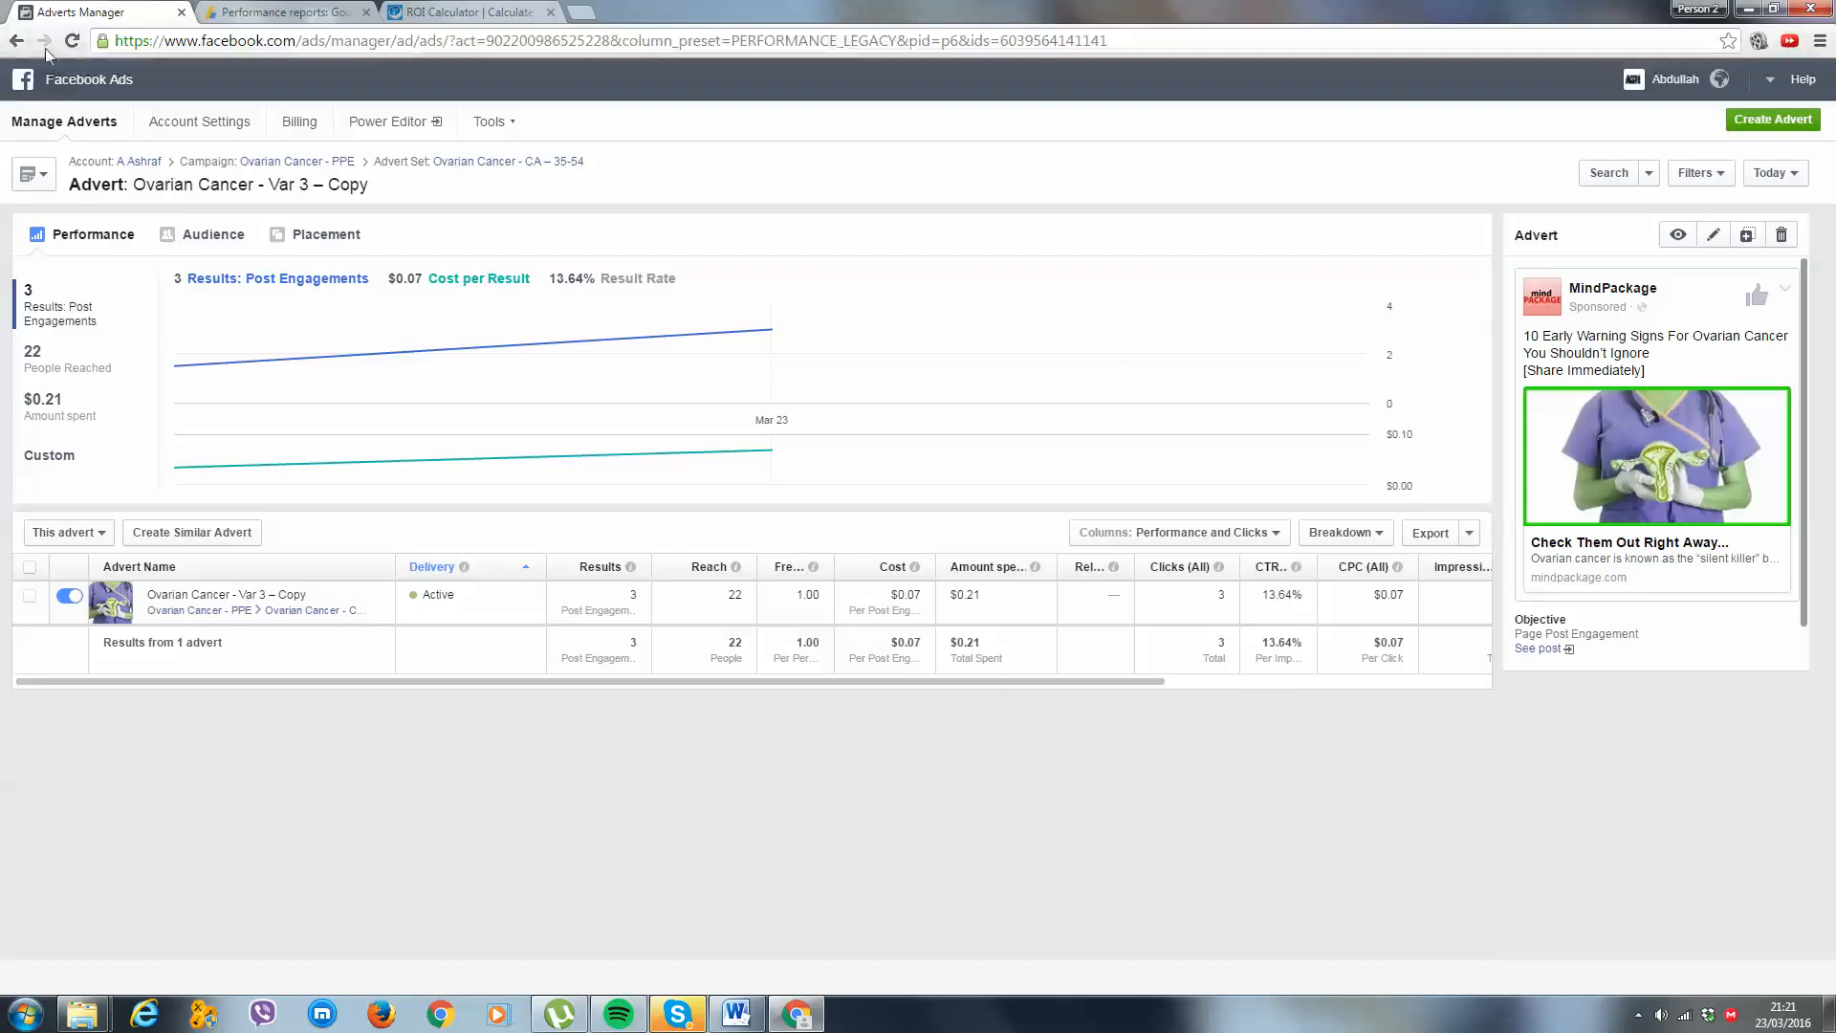
{"action": "left_click", "coordinate": [17, 41]}
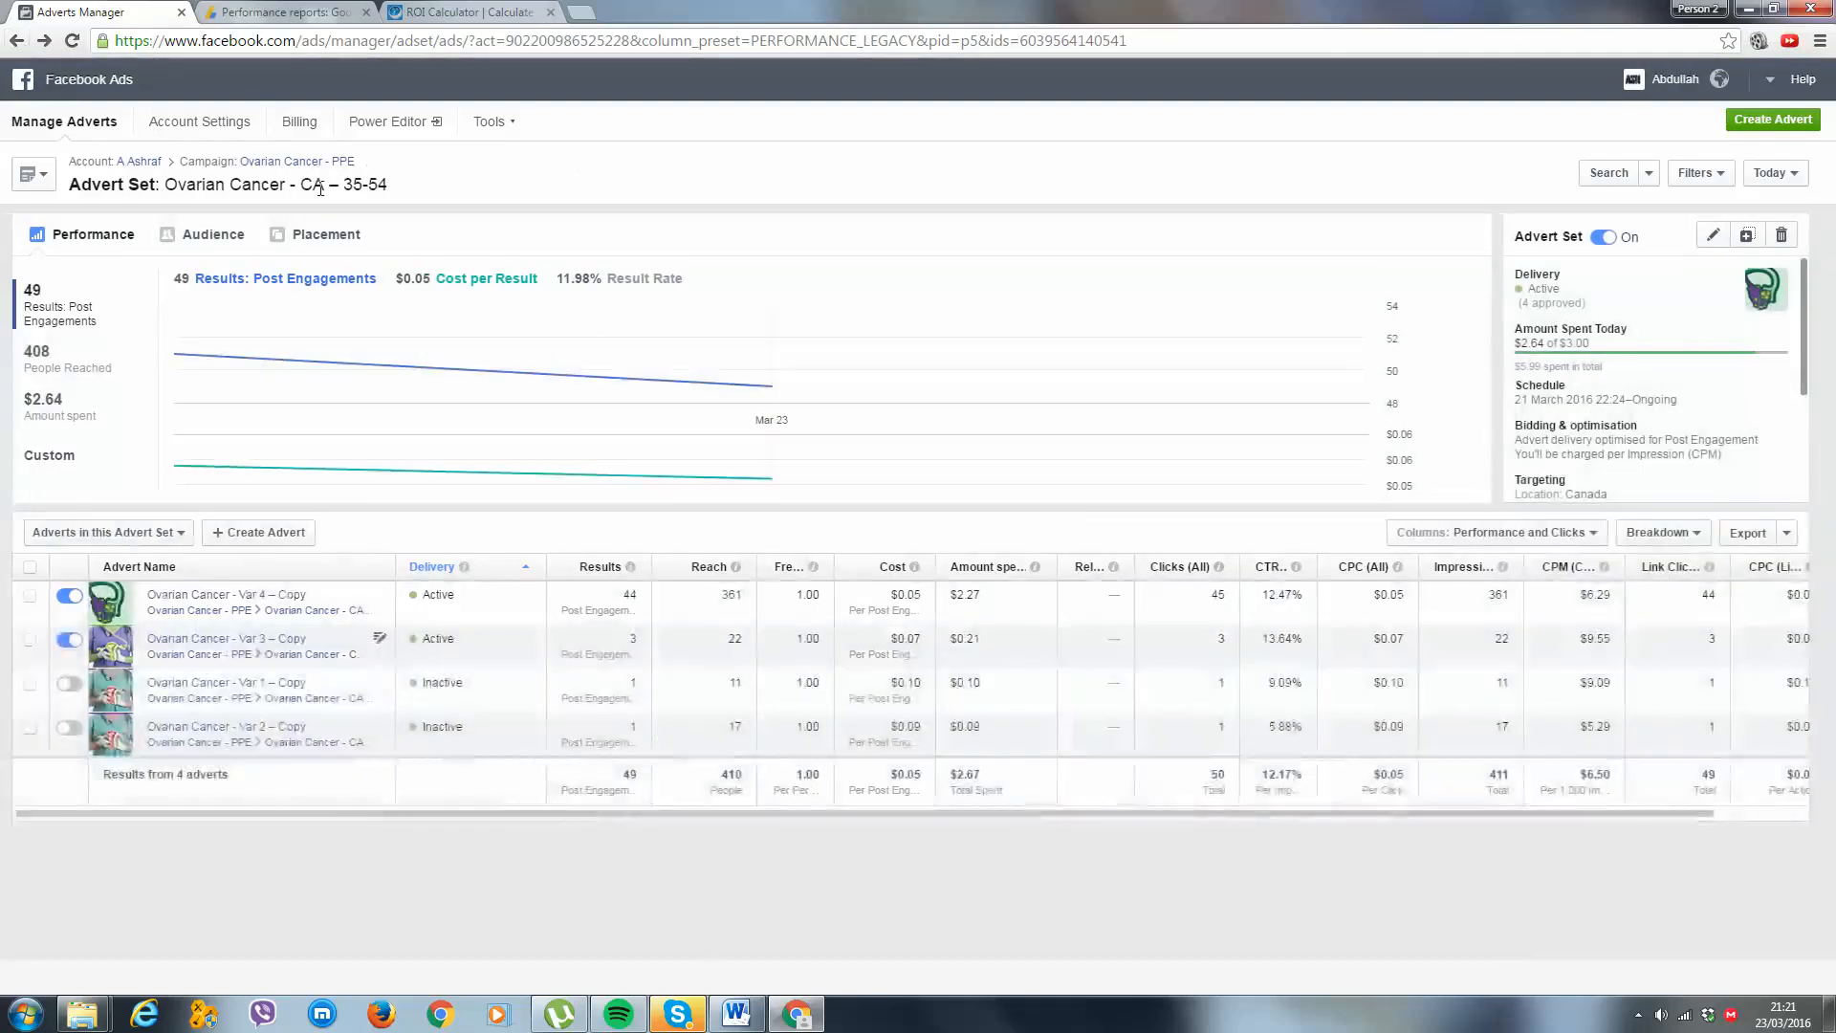
{"action": "left_click", "coordinate": [291, 164]}
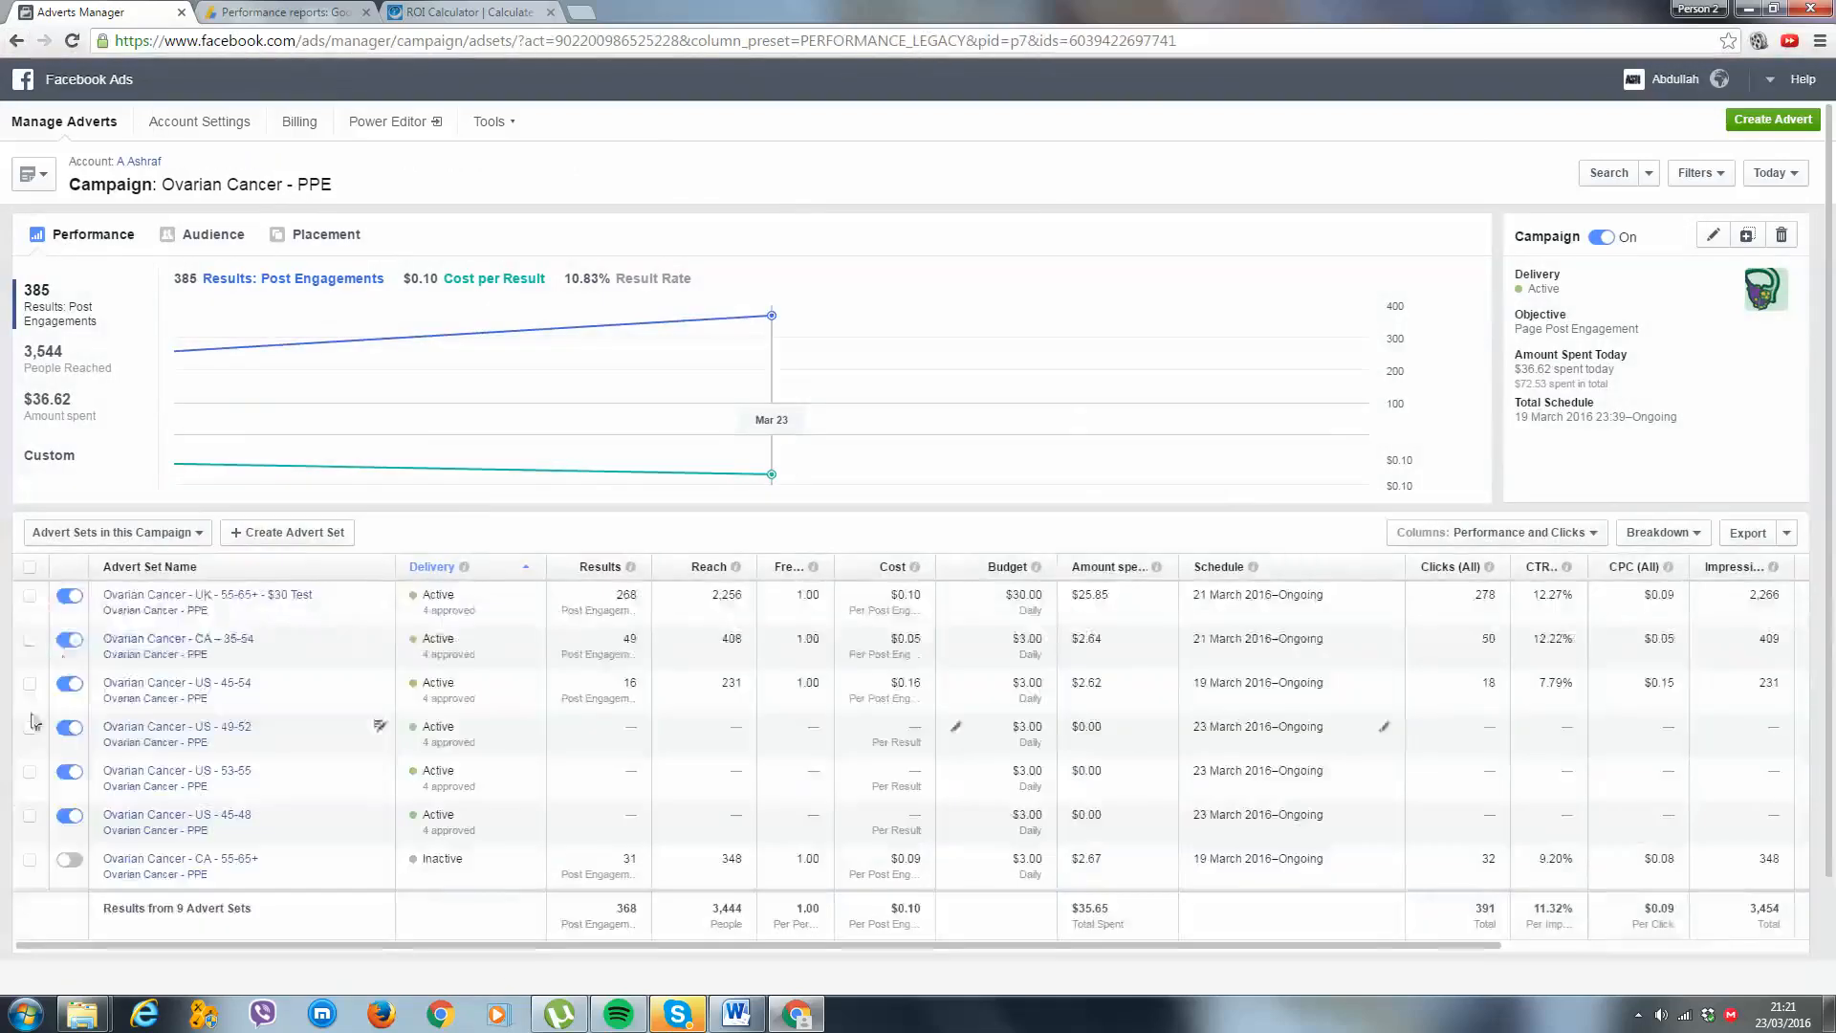
In the UK - 55-65+ - $30 Test advert set, compare the adverts' link CPC and CTR and turn off the Var 3 and Var 2 copies.
{"action": "left_click", "coordinate": [205, 595]}
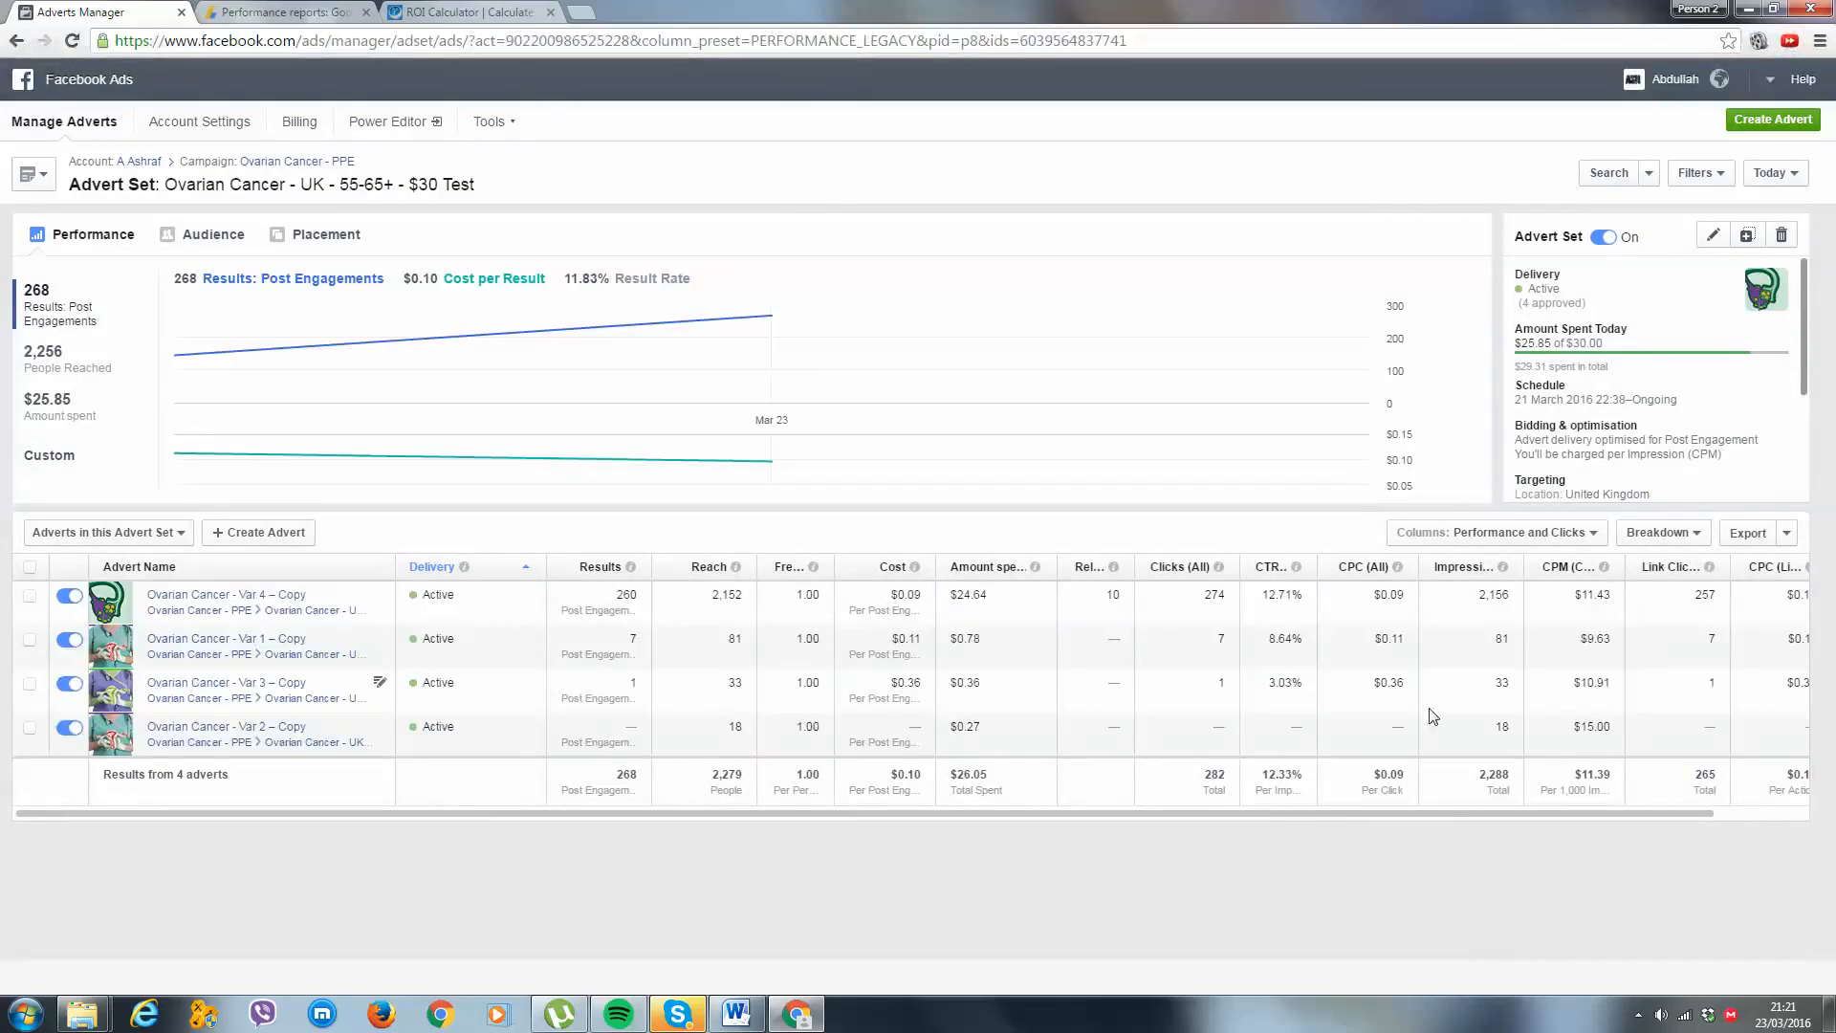
{"action": "left_click_drag", "start_coordinate": [1287, 807], "coordinate": [1311, 800]}
{"action": "left_click", "coordinate": [1343, 840]}
{"action": "left_click_drag", "start_coordinate": [1406, 813], "coordinate": [1592, 813]}
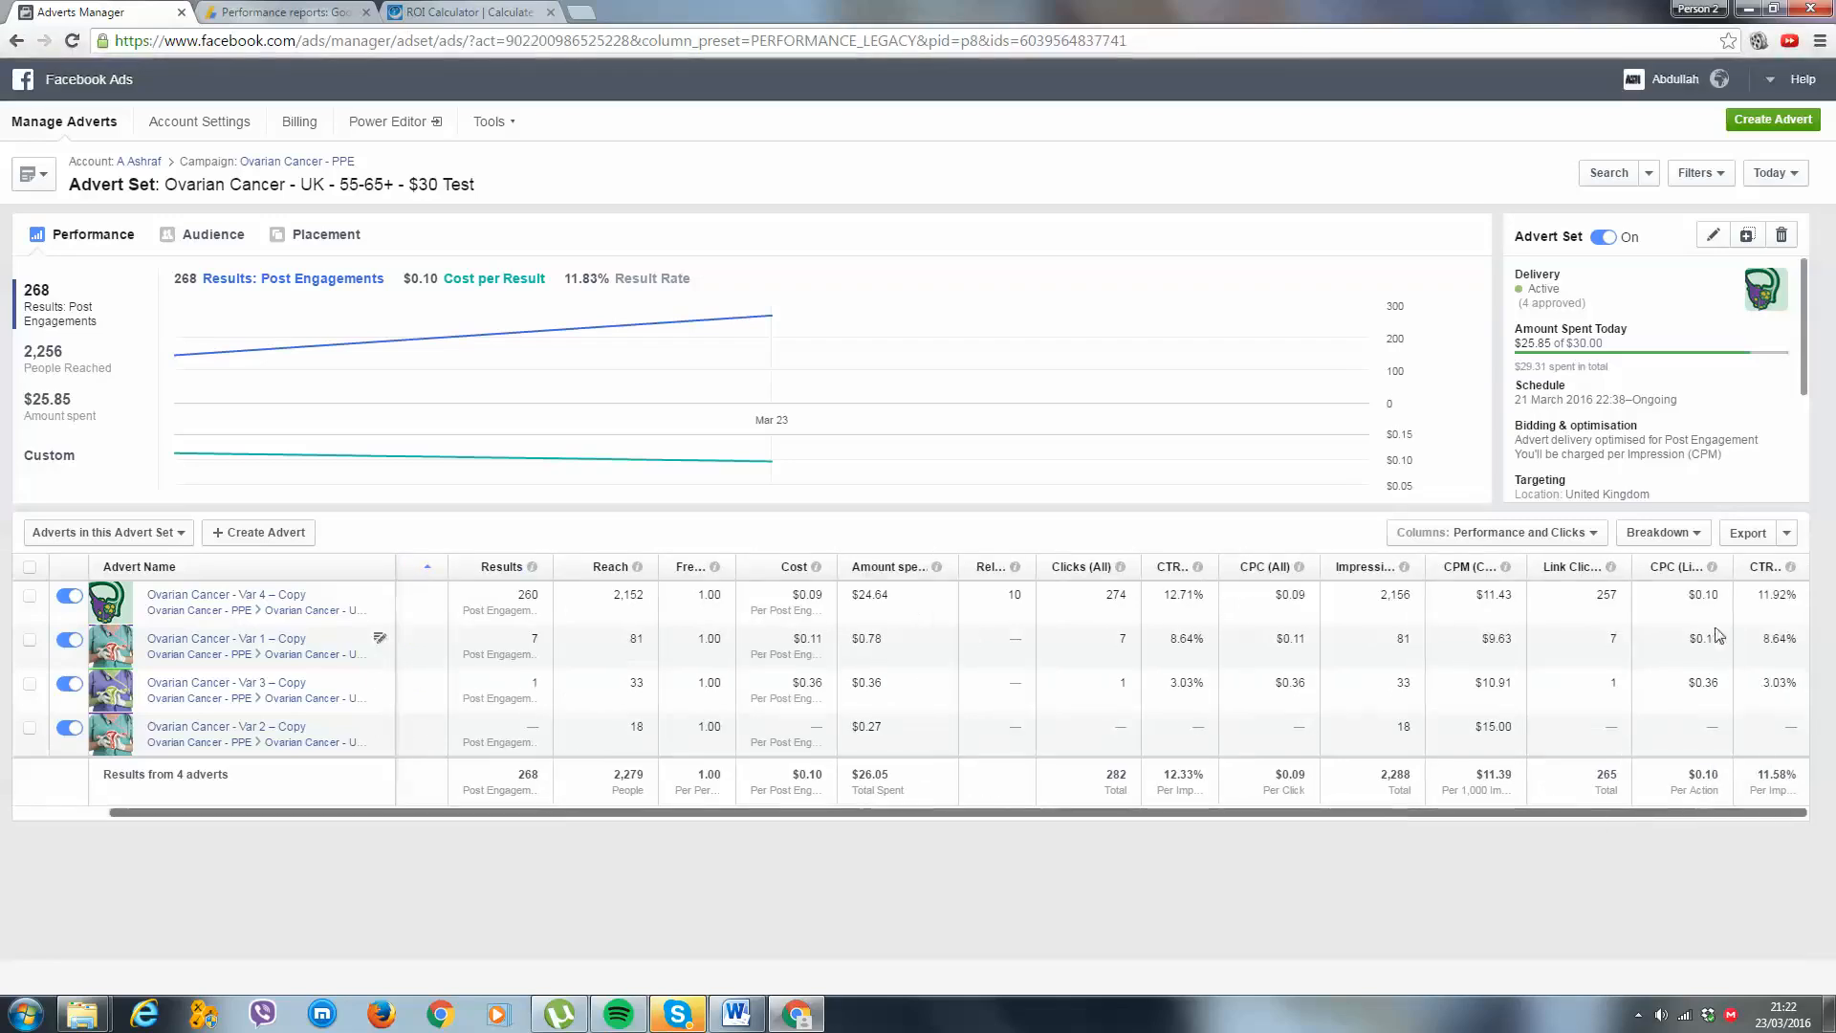
{"action": "left_click", "coordinate": [69, 682]}
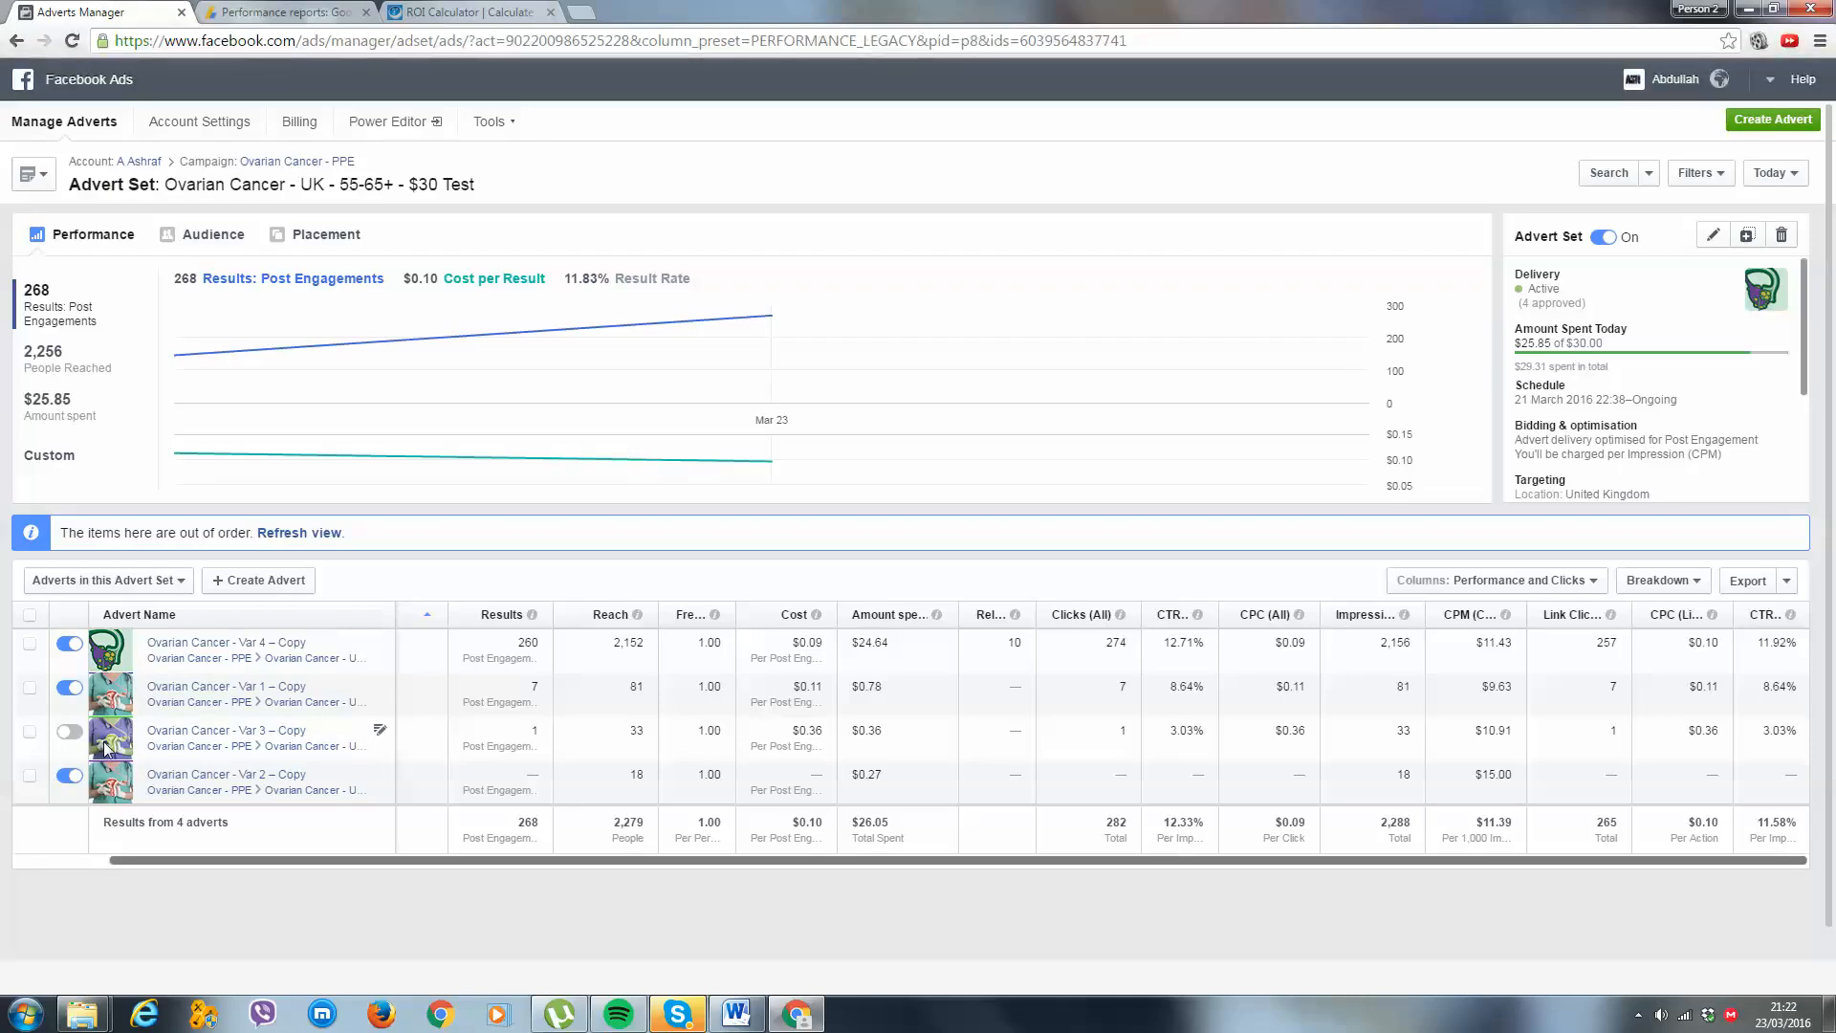
{"action": "left_click", "coordinate": [65, 776]}
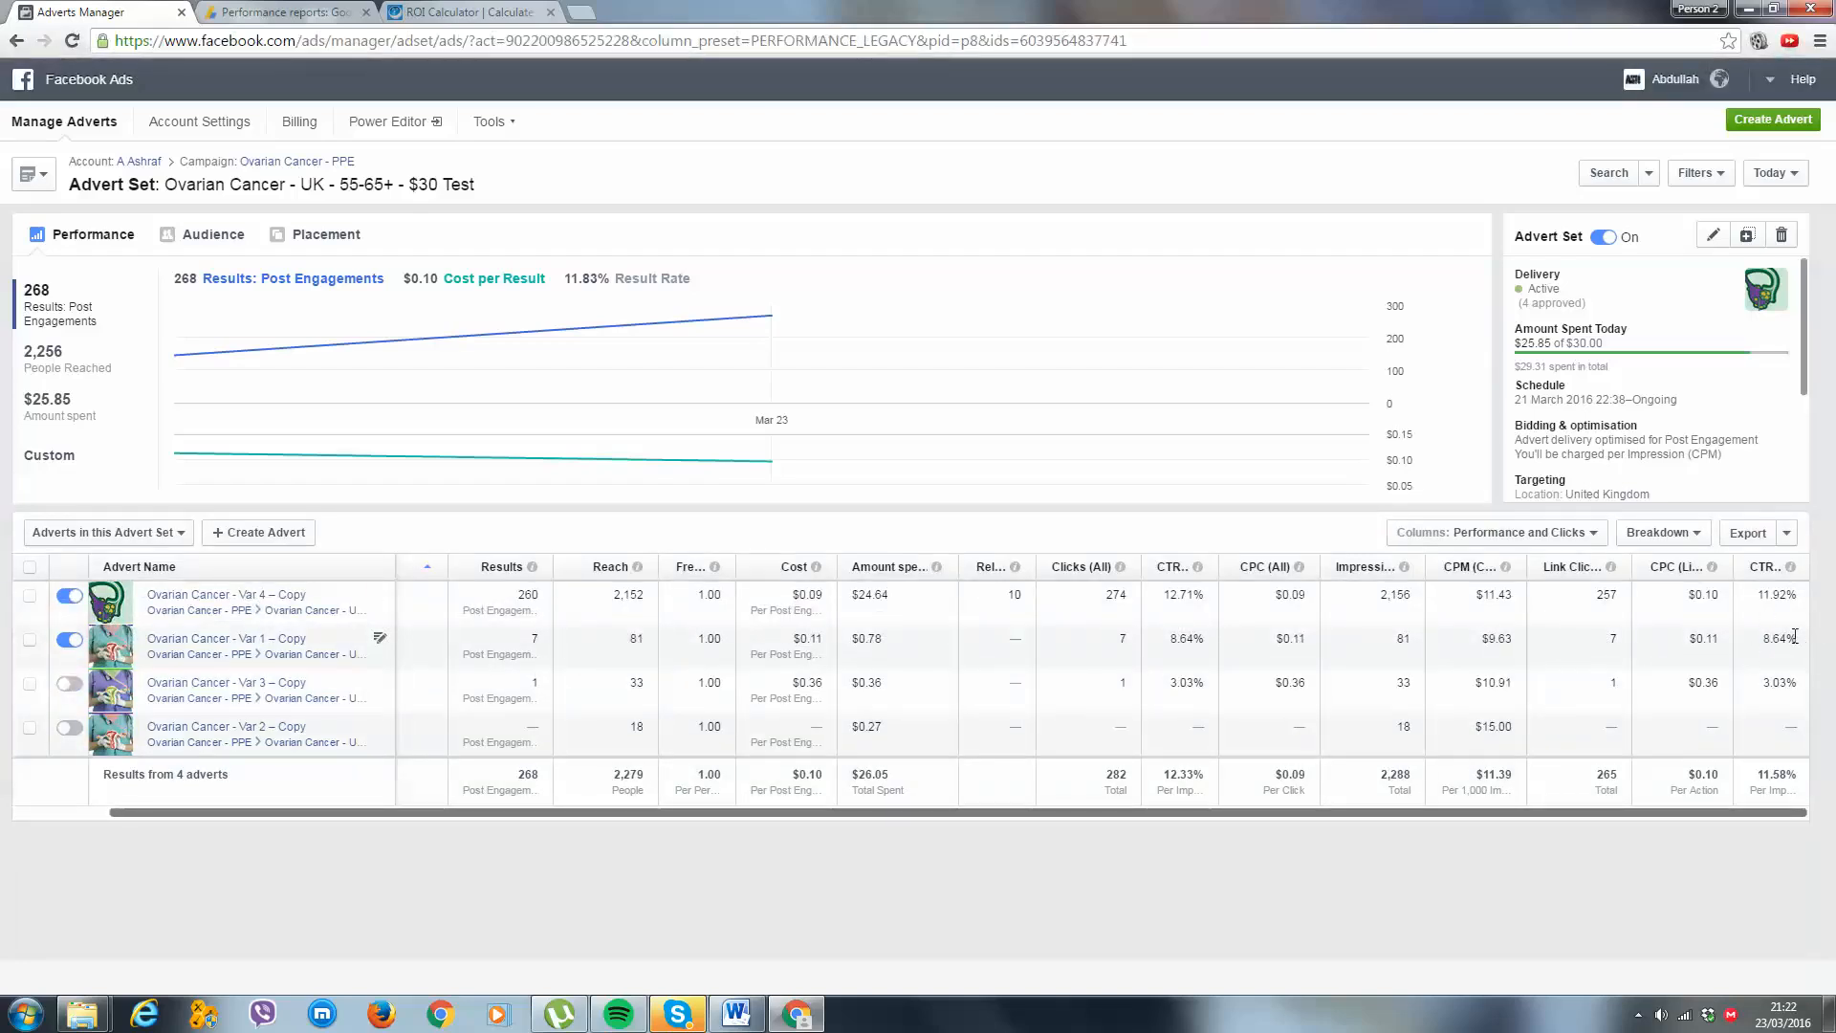
{"action": "left_click_drag", "start_coordinate": [1689, 643], "coordinate": [1774, 638]}
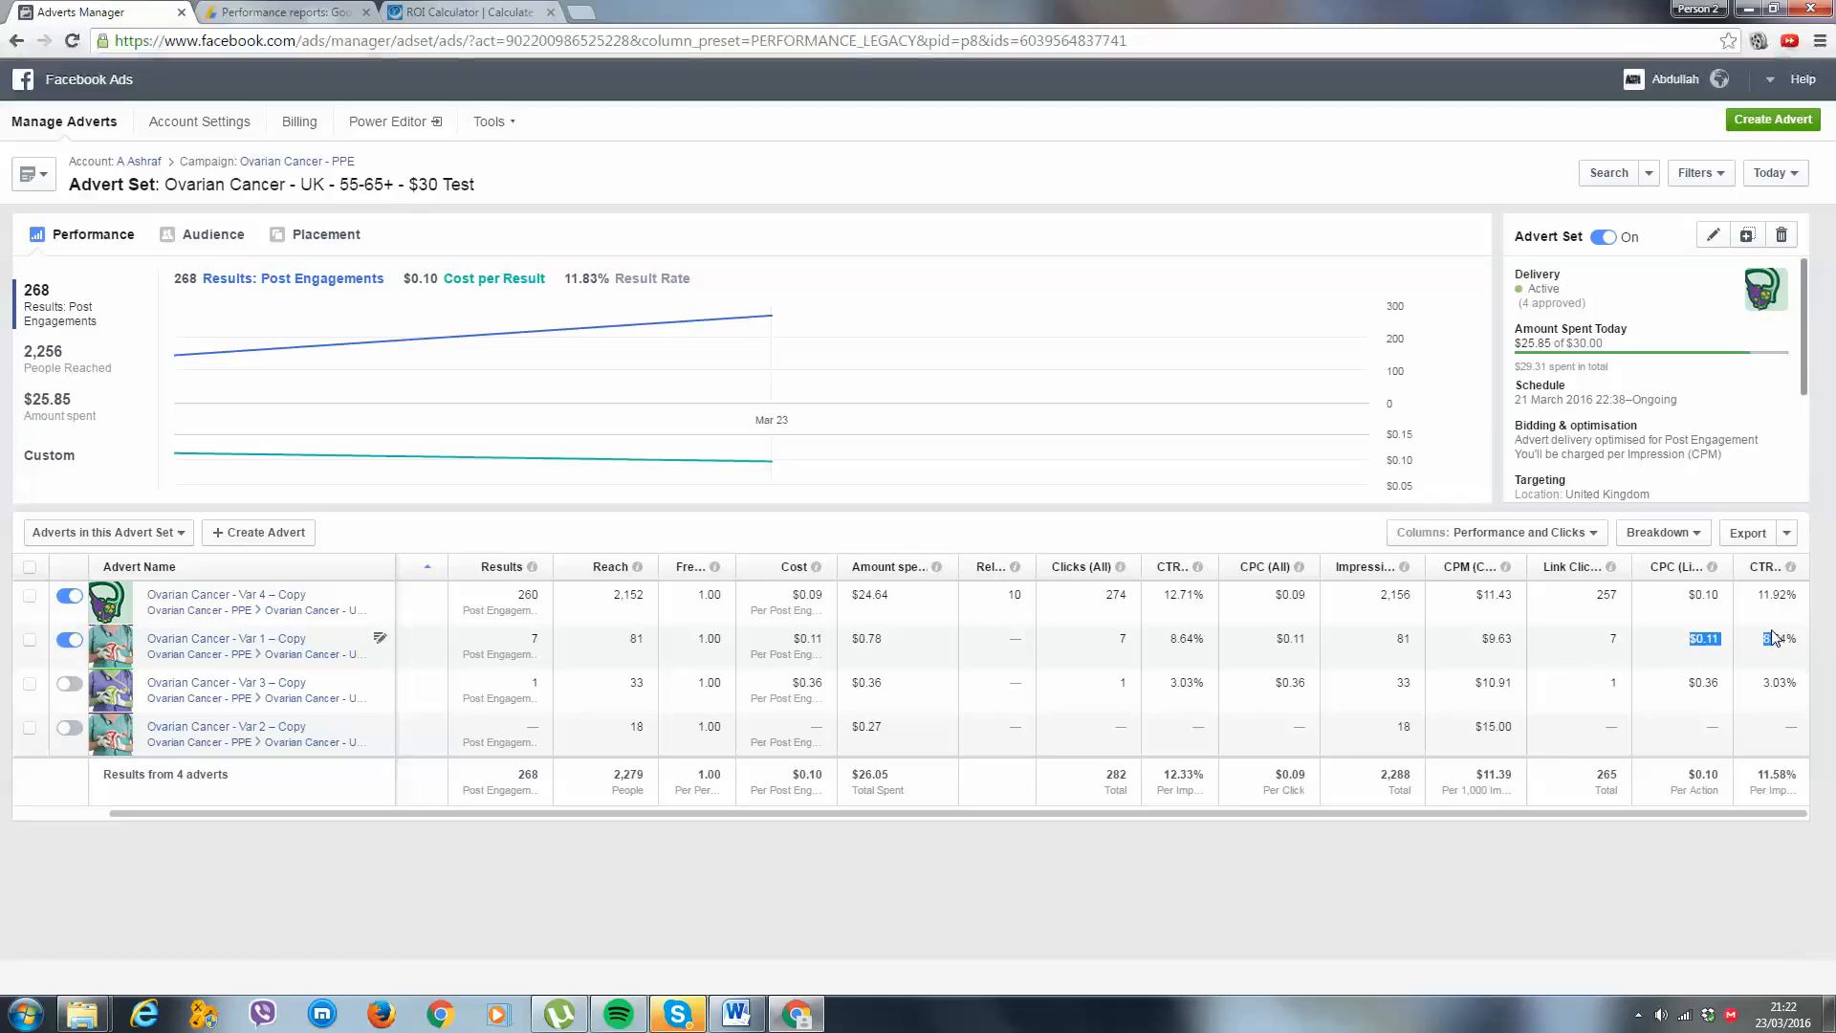
{"action": "left_click", "coordinate": [1774, 638]}
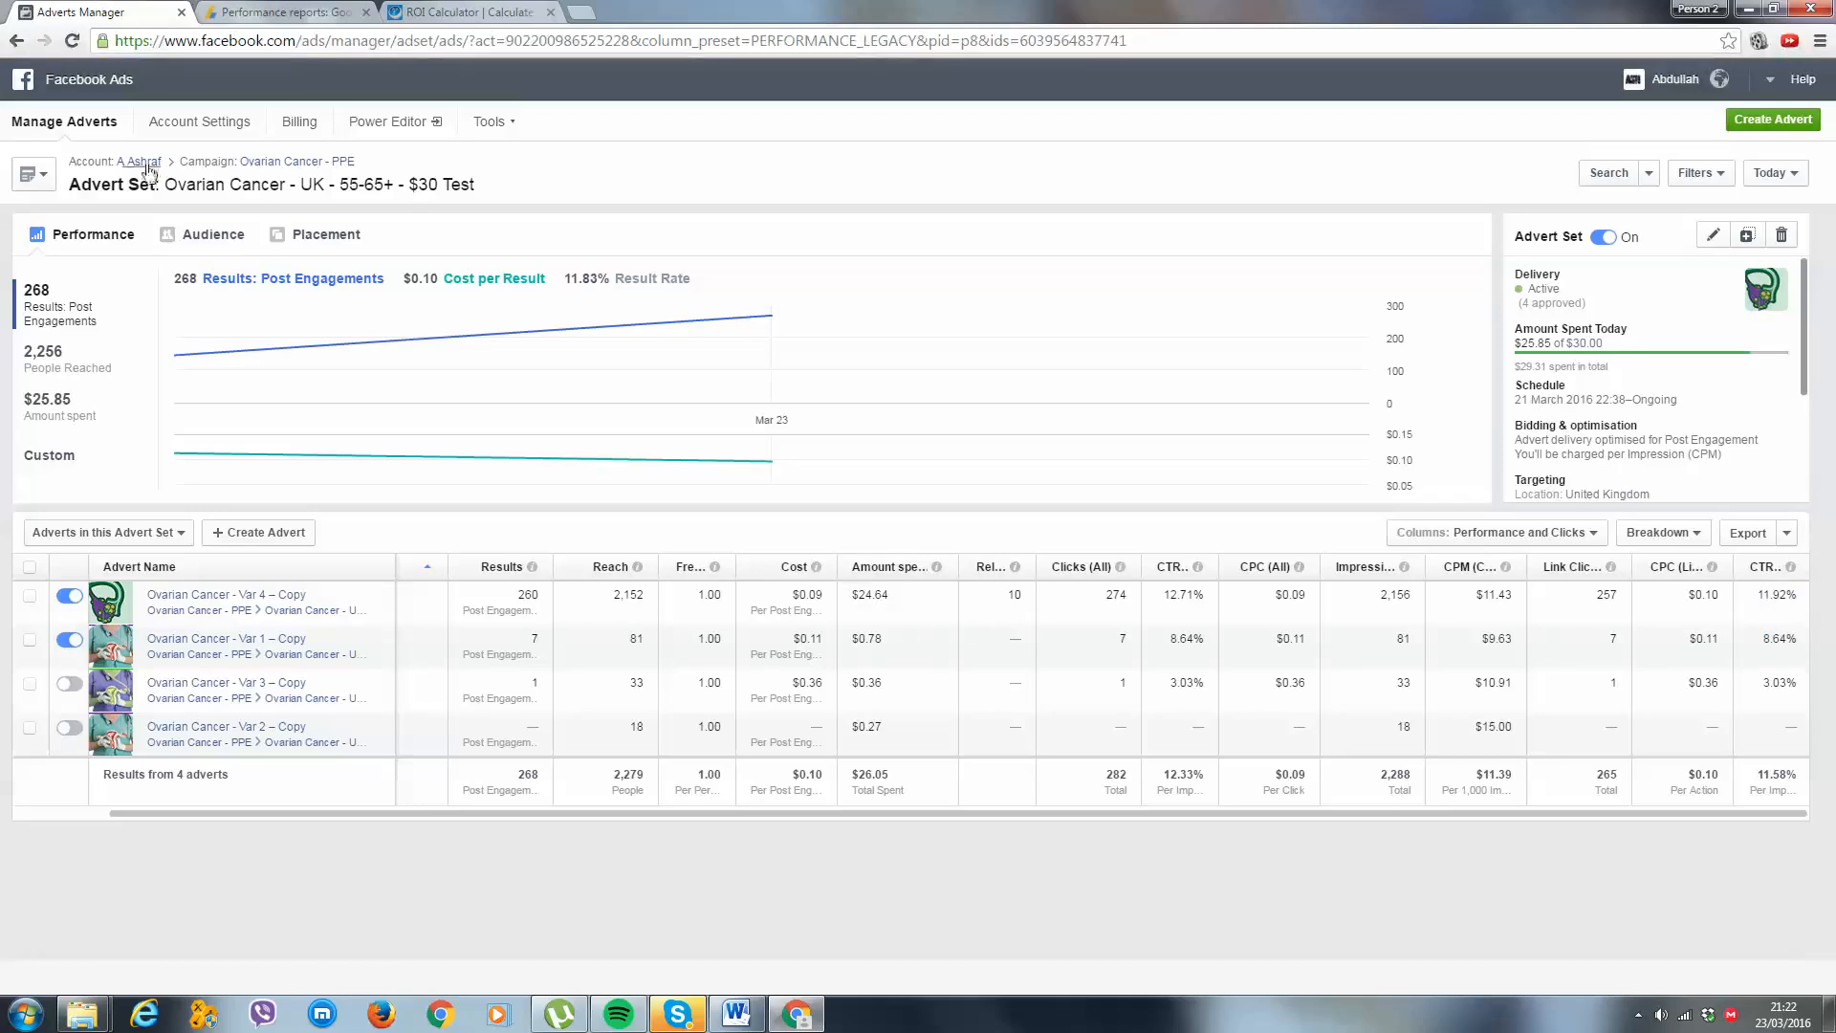
Open the campaign's Ovarian Cancer - US - 45-54 advert set and examine the link CPC and CTR of the Var 4 advert.
{"action": "left_click", "coordinate": [287, 161]}
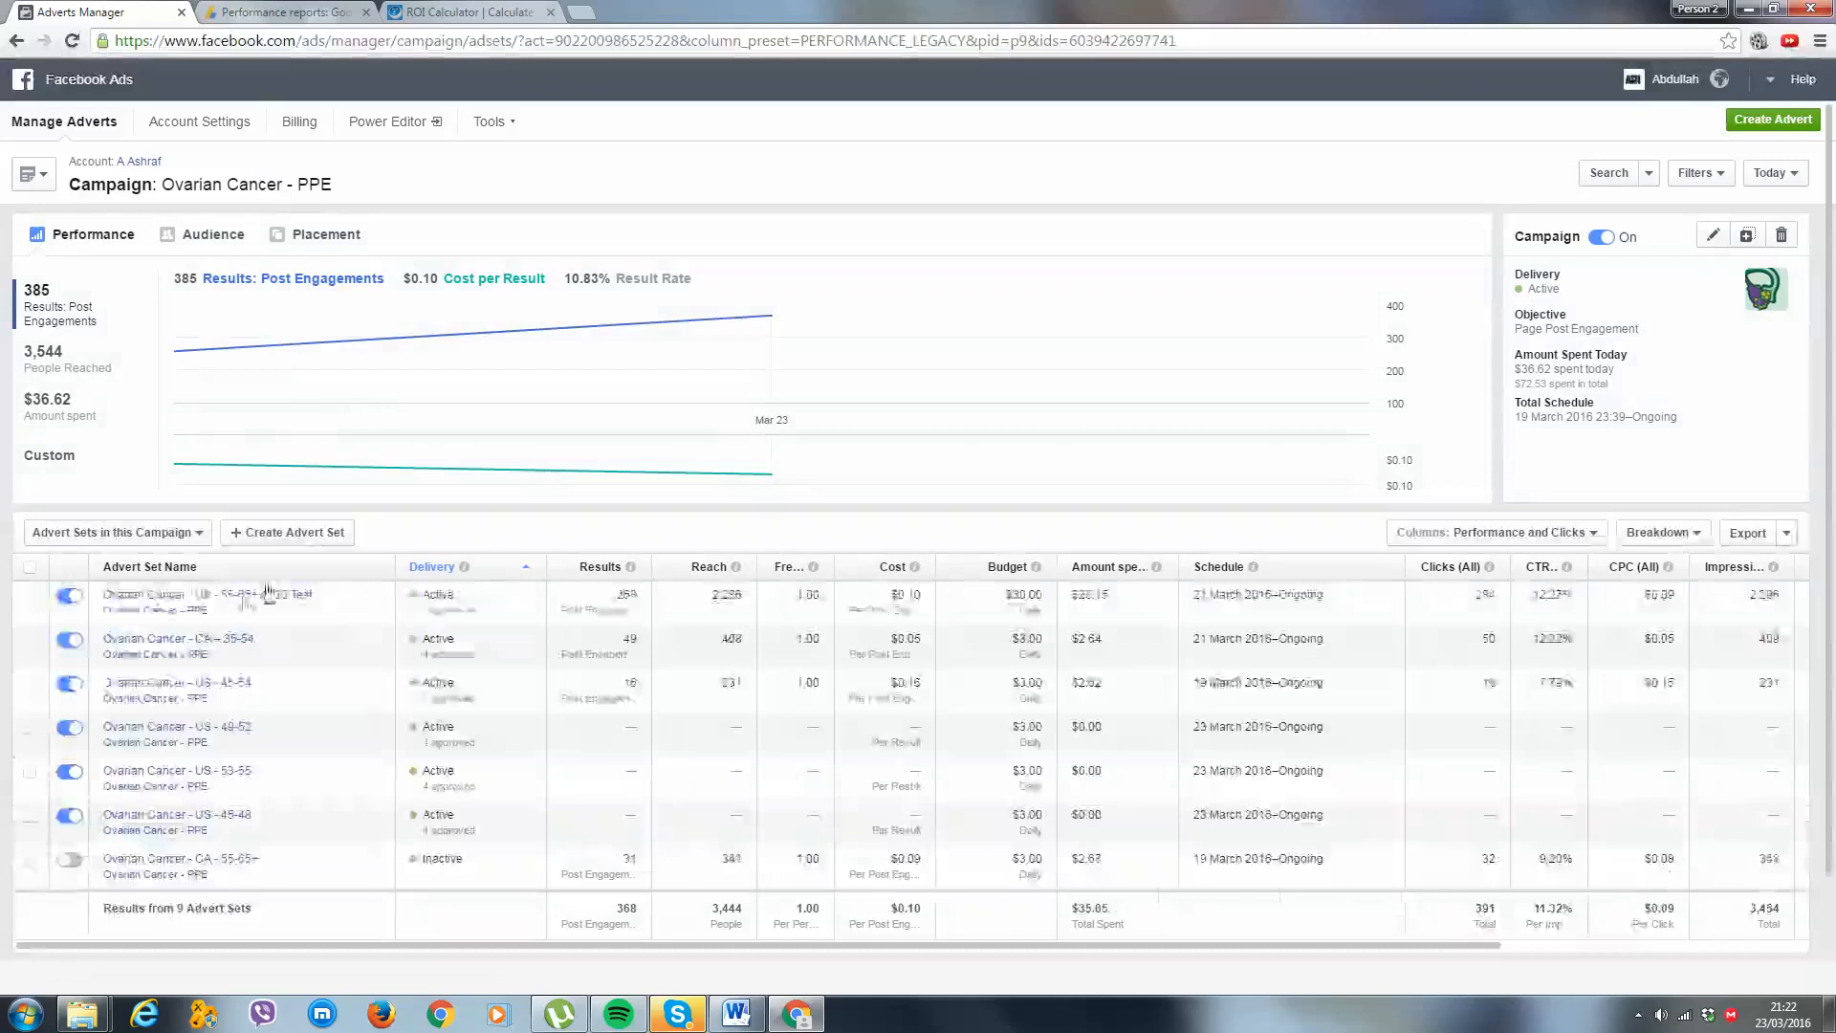
{"action": "left_click", "coordinate": [235, 683]}
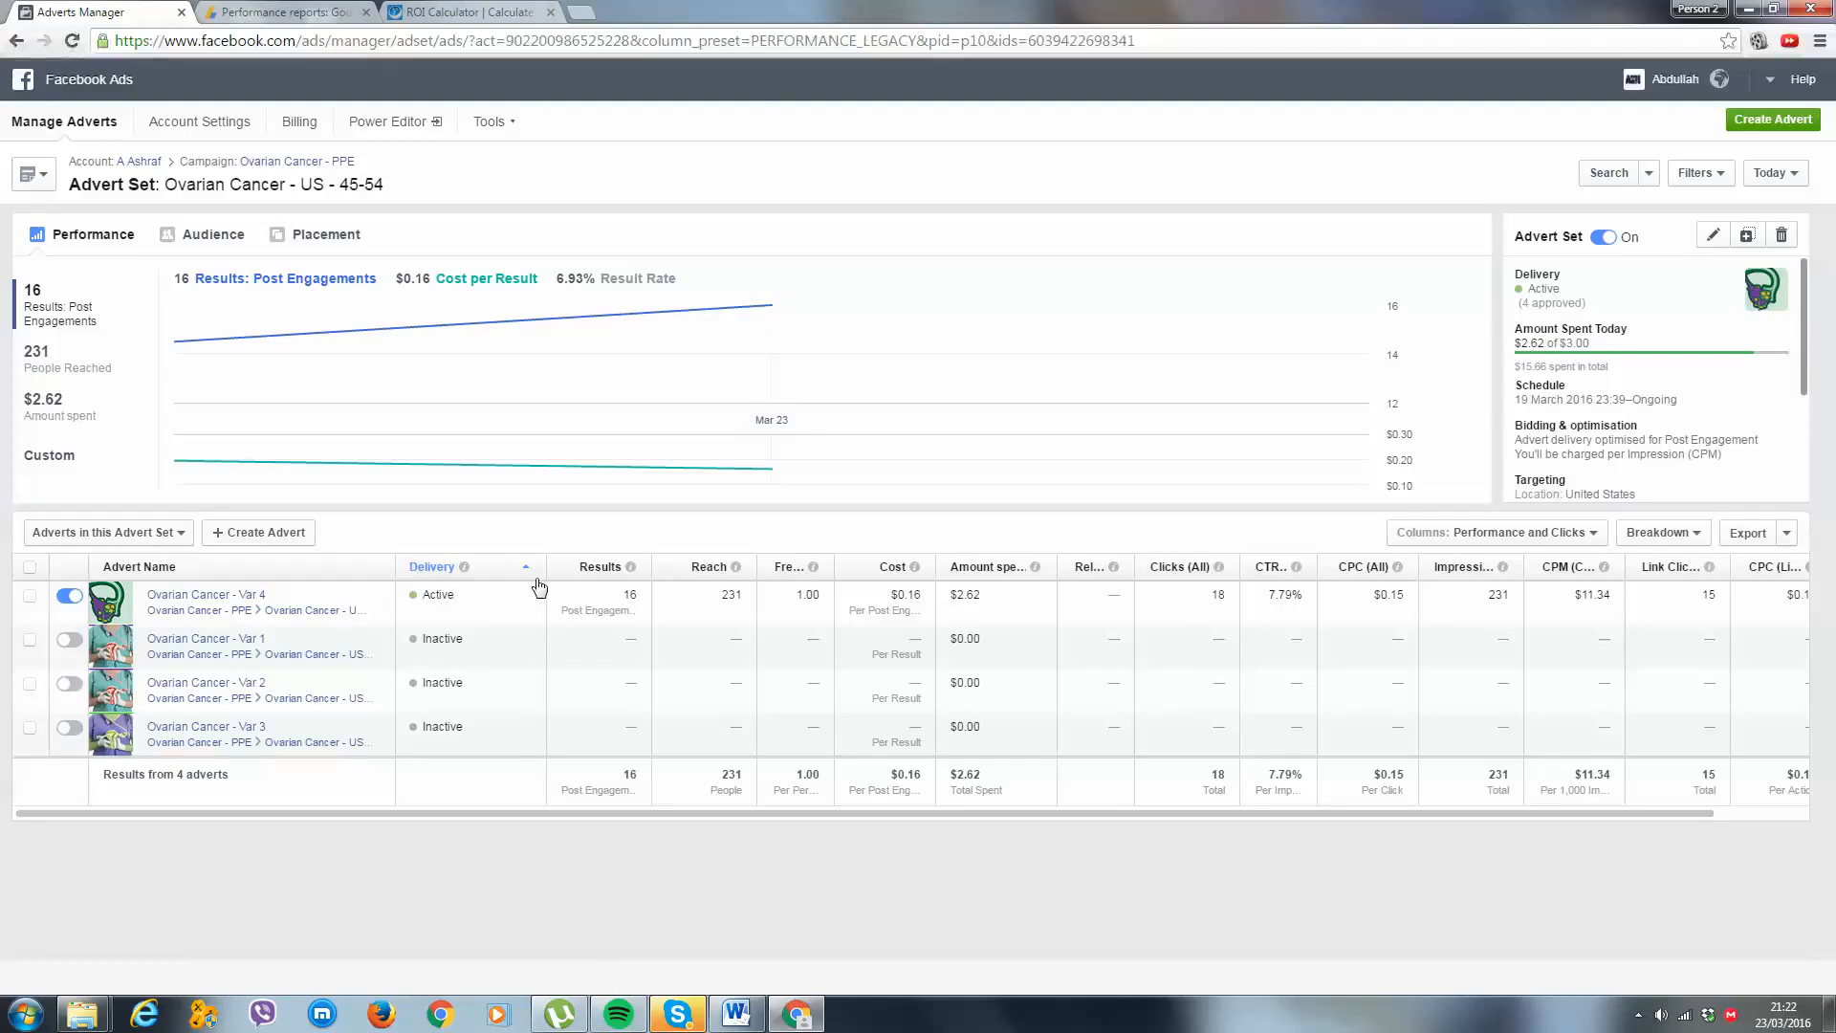
{"action": "left_click", "coordinate": [373, 639]}
{"action": "left_click_drag", "start_coordinate": [1176, 813], "coordinate": [1267, 810]}
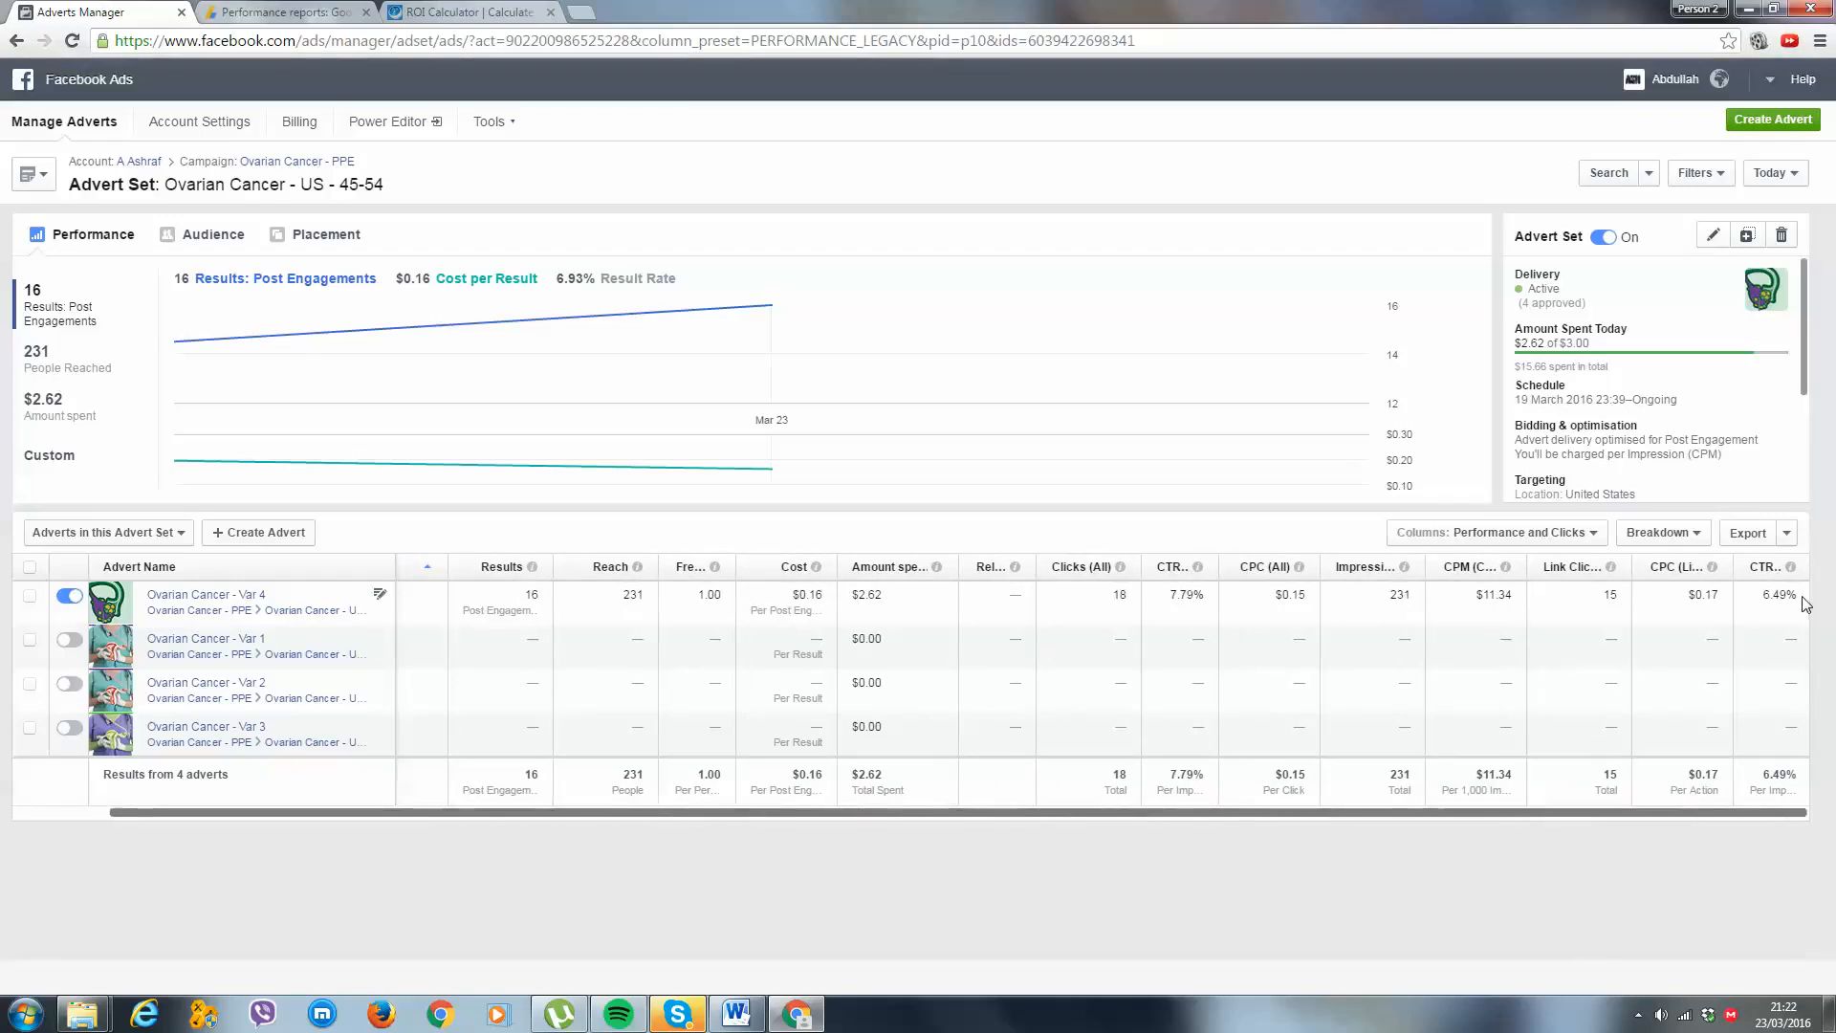
{"action": "left_click_drag", "start_coordinate": [1805, 603], "coordinate": [1776, 596]}
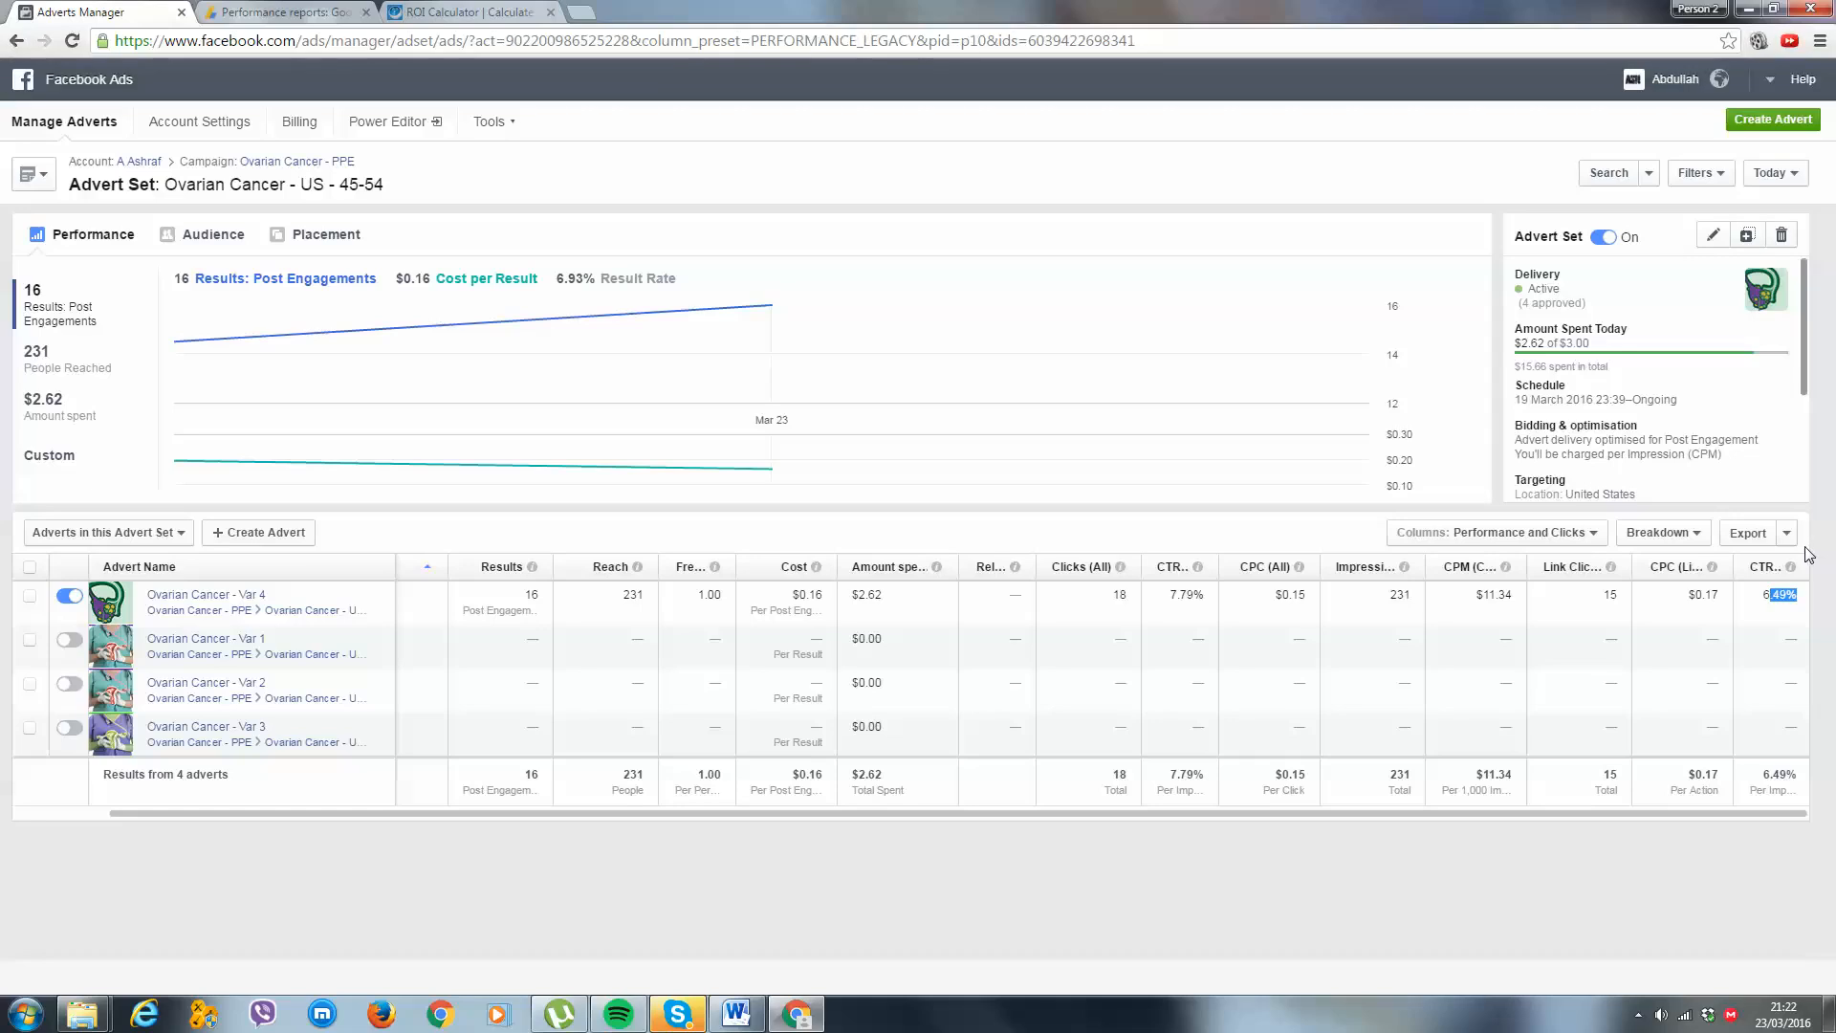
{"action": "left_click", "coordinate": [1790, 613]}
{"action": "left_click_drag", "start_coordinate": [1725, 595], "coordinate": [1810, 600]}
{"action": "left_click", "coordinate": [1794, 602]}
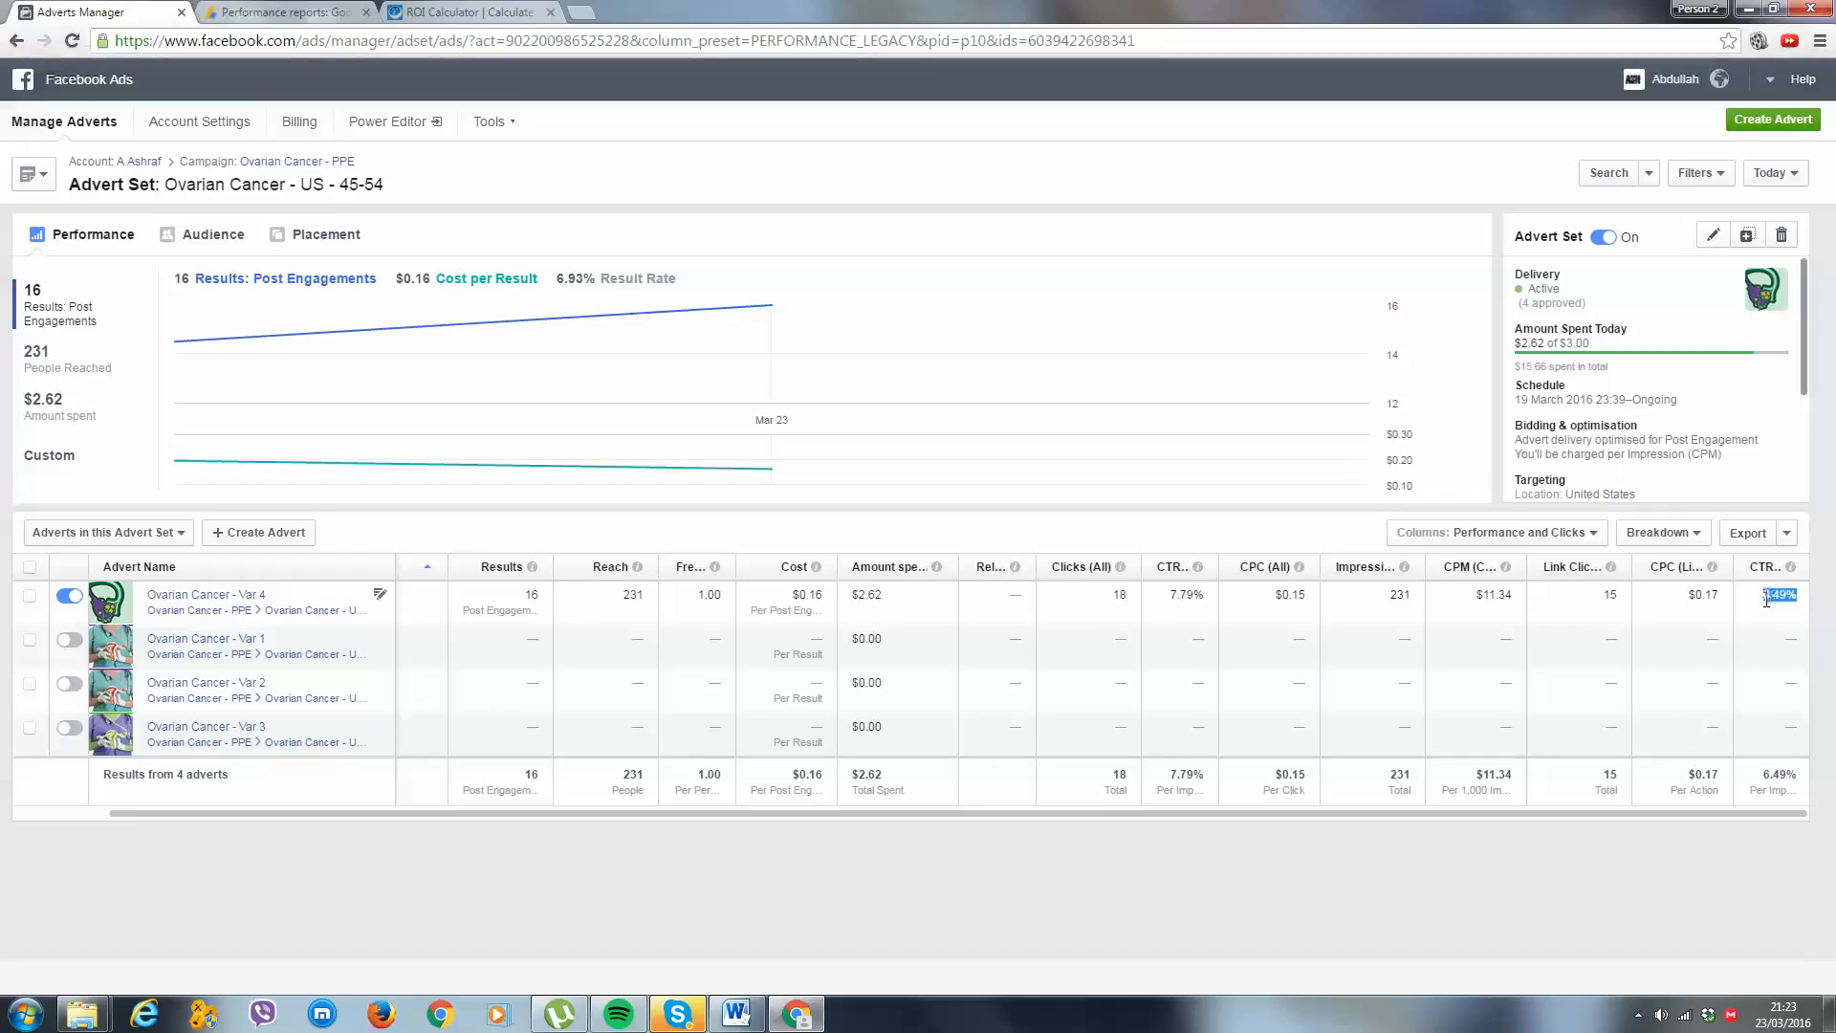